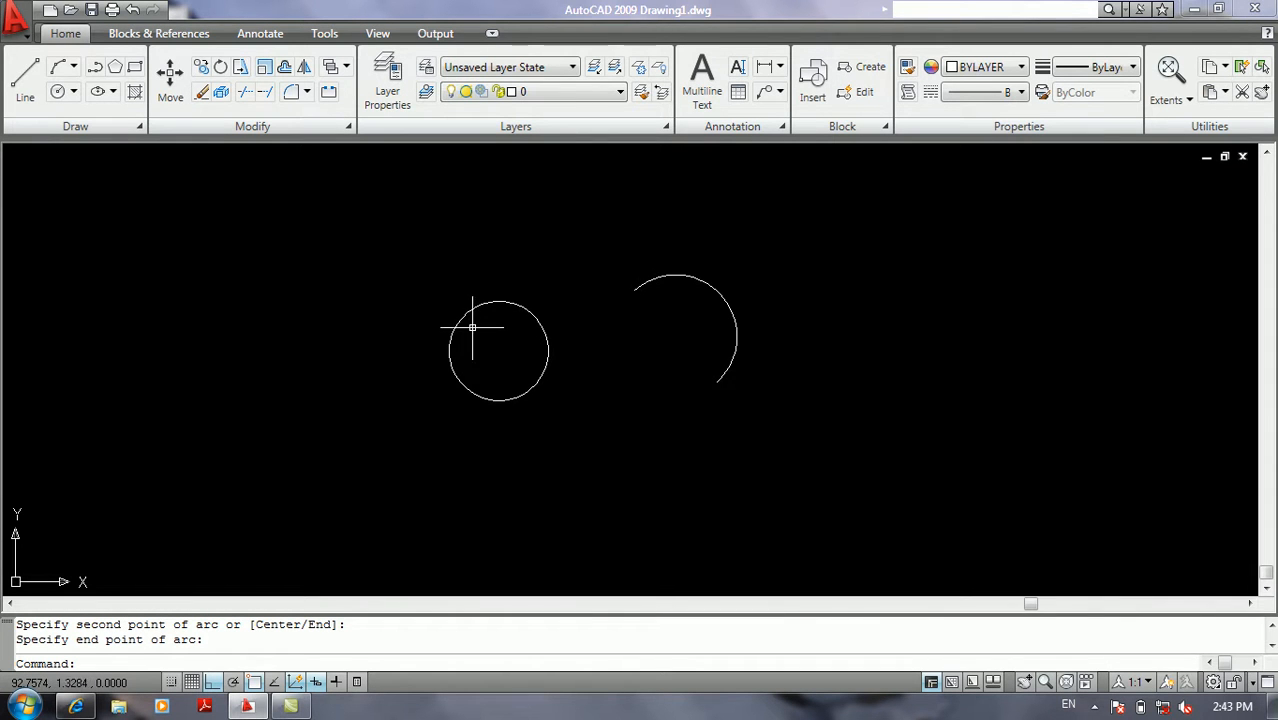
# Add a center mark to the circle with the Center Mark dimension command
pyautogui.click(16, 20)
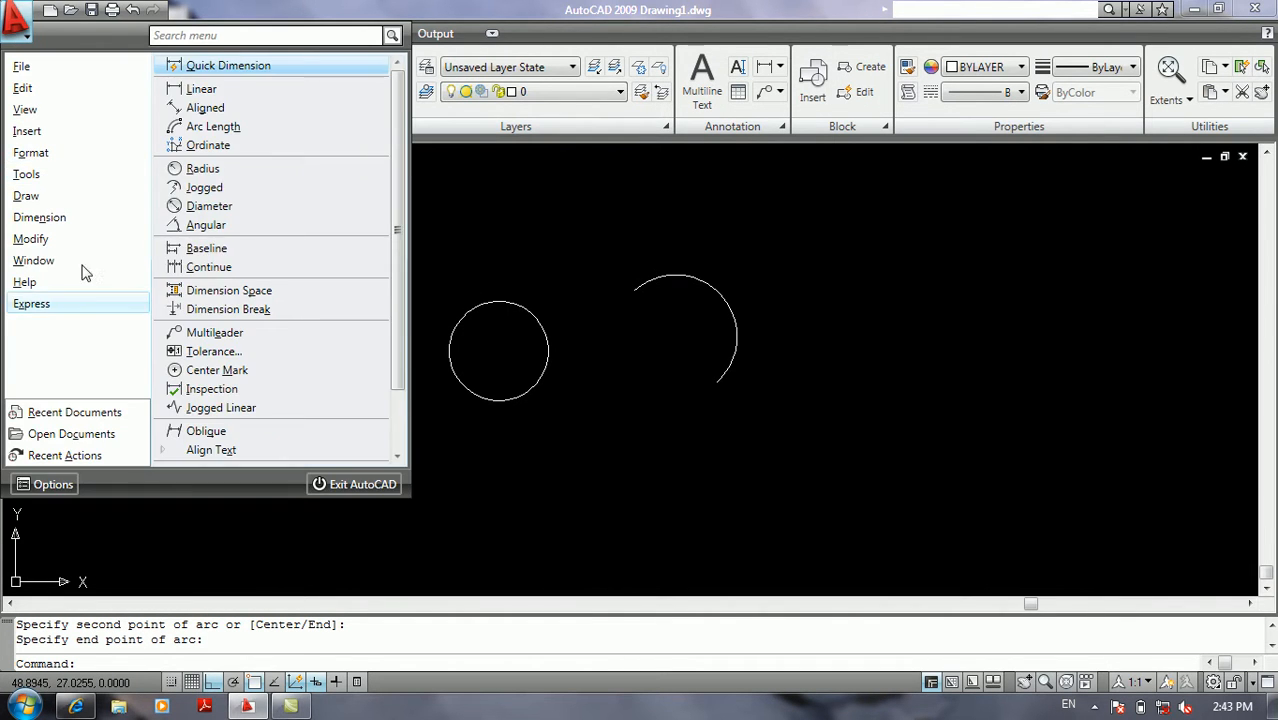
pyautogui.moveTo(88, 218)
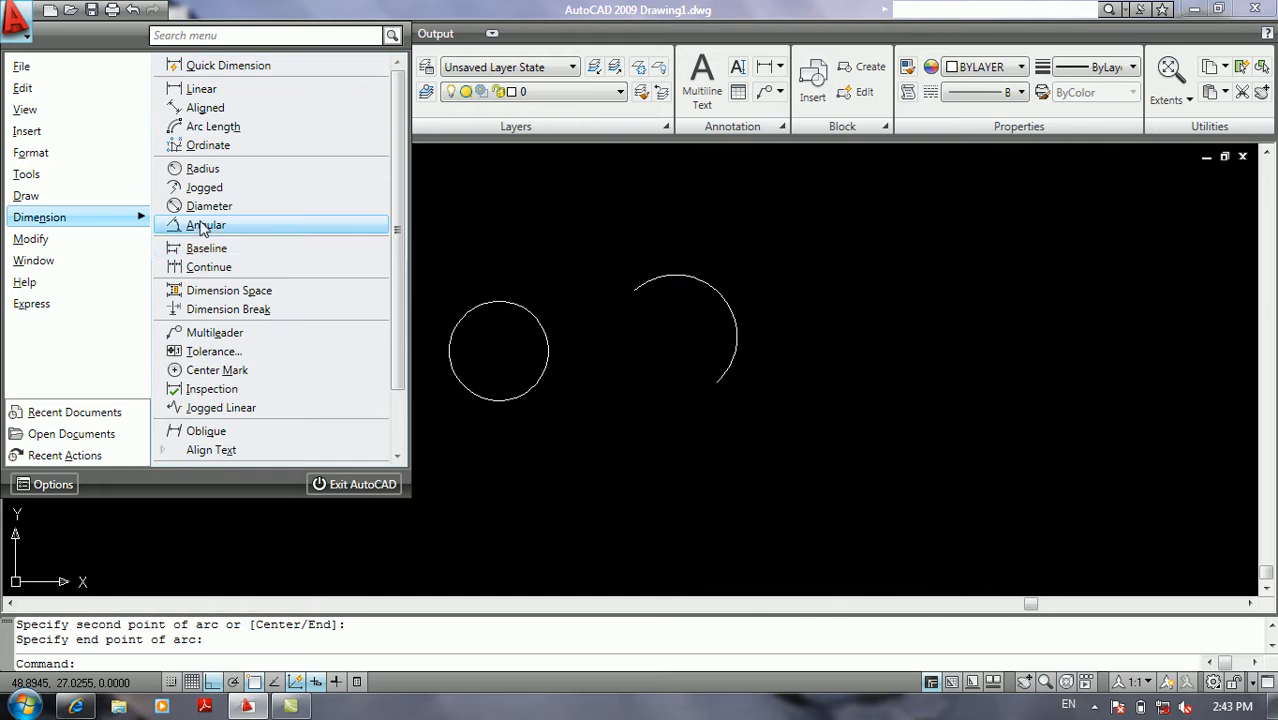
pyautogui.click(246, 371)
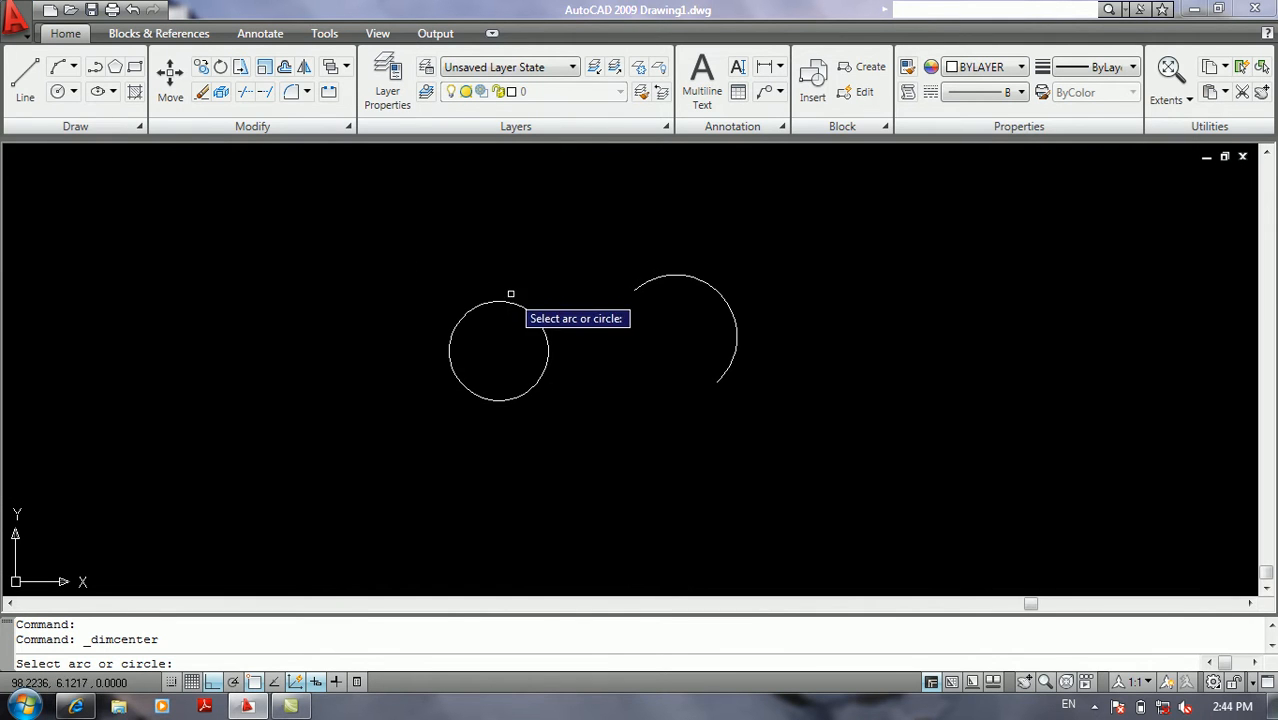
pyautogui.scroll(3, 494, 307)
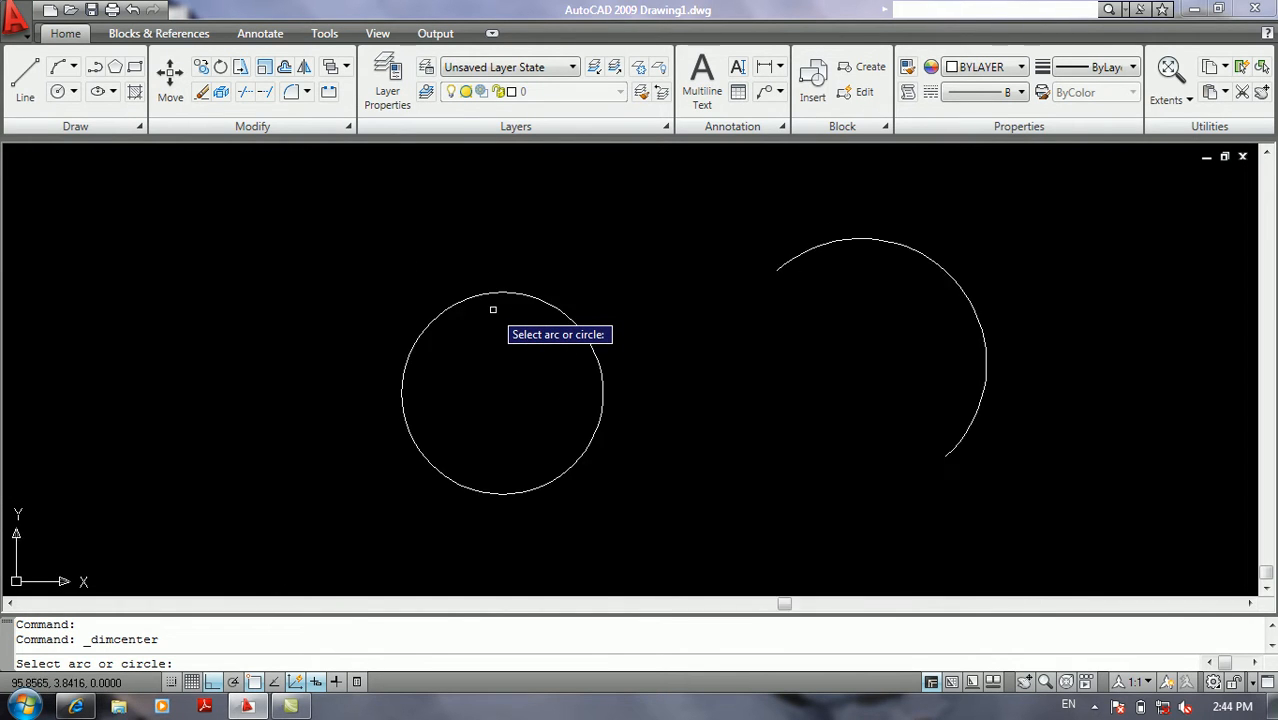
pyautogui.click(495, 294)
pyautogui.scroll(5, 502, 391)
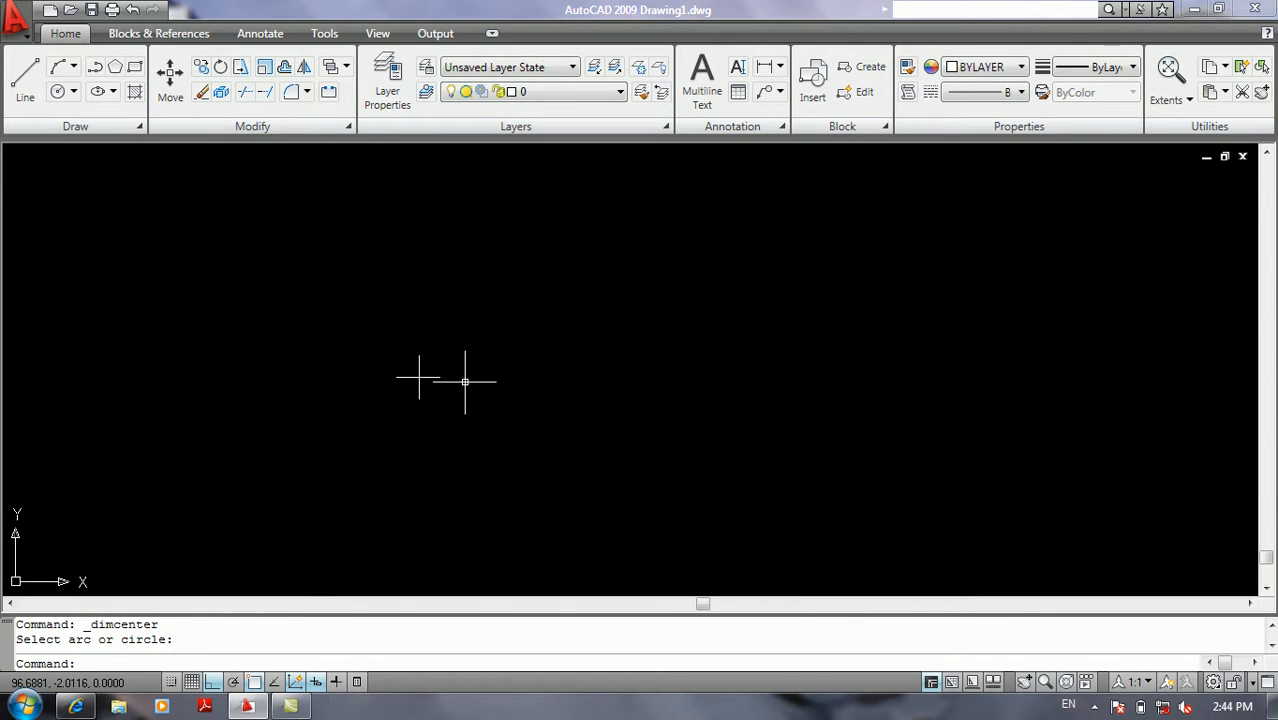
pyautogui.scroll(-1, 457, 379)
pyautogui.scroll(-4, 457, 379)
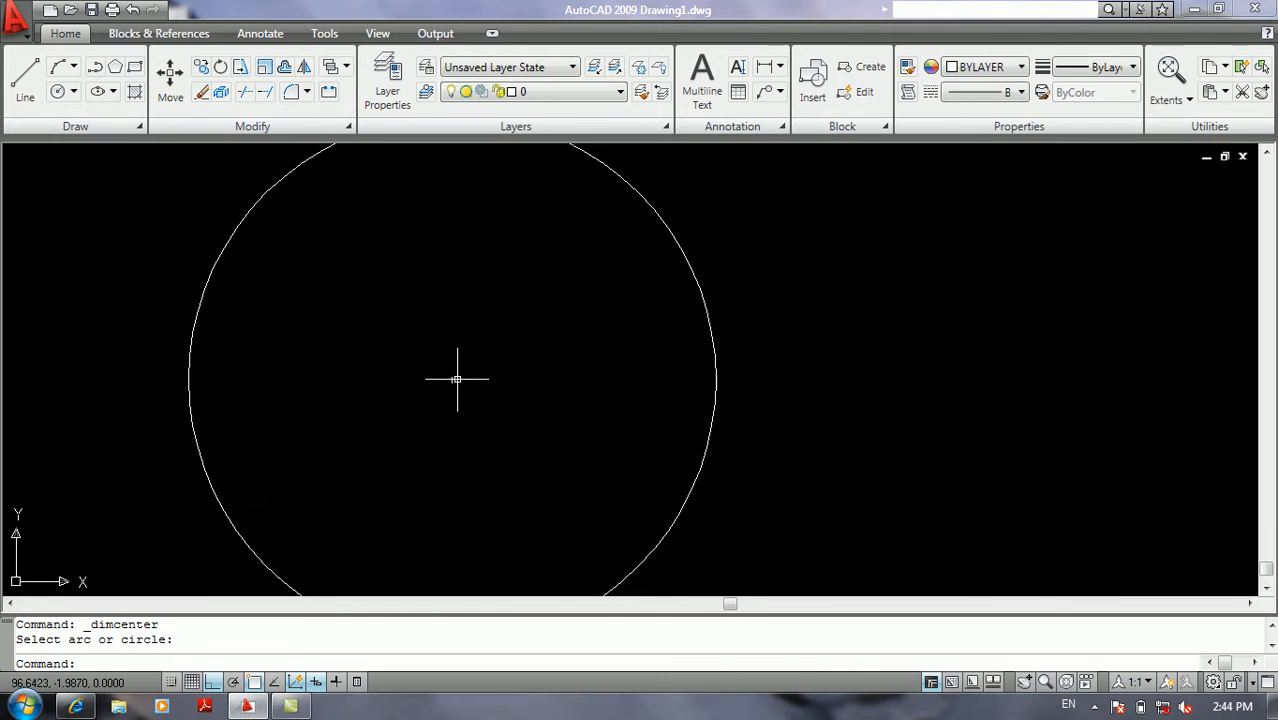
pyautogui.scroll(-2, 450, 410)
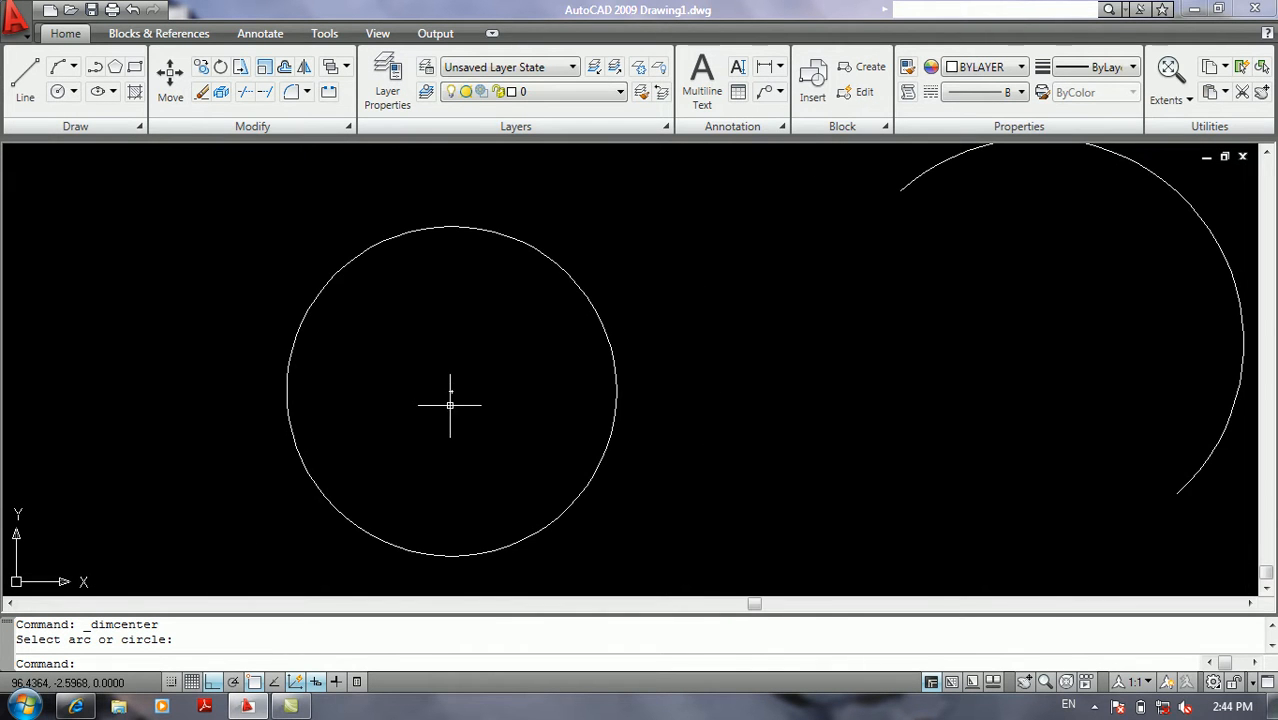
# Erase the center mark from the middle of the circle
pyautogui.scroll(10, 459, 385)
pyautogui.click(459, 379)
pyautogui.click(247, 527)
pyautogui.press('Delete')
pyautogui.scroll(-5, 257, 514)
pyautogui.click(28, 36)
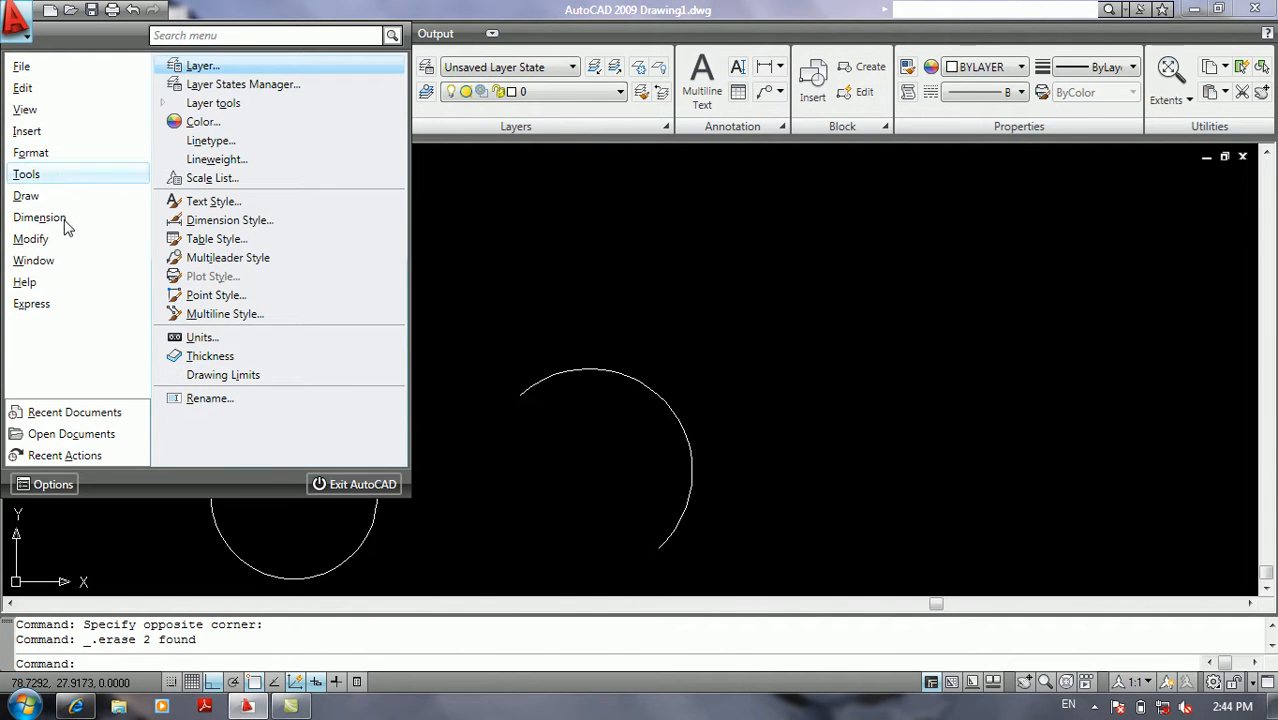
pyautogui.moveTo(70, 224)
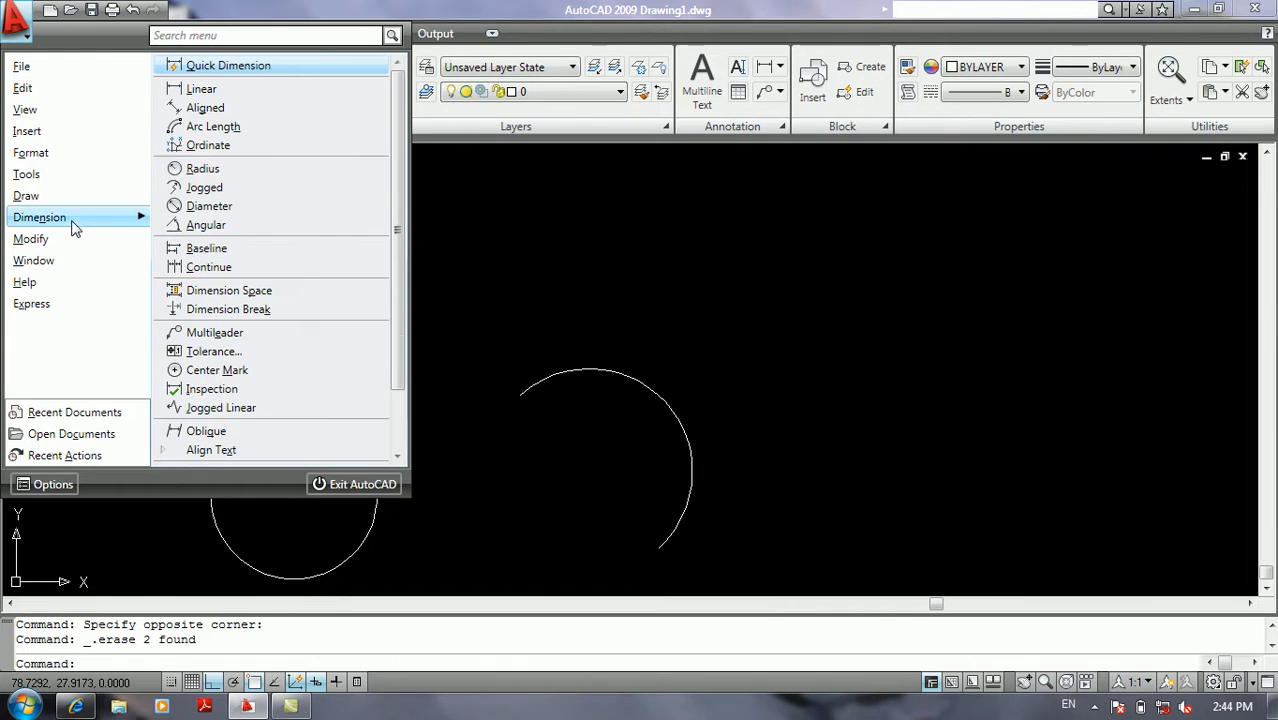
pyautogui.click(227, 391)
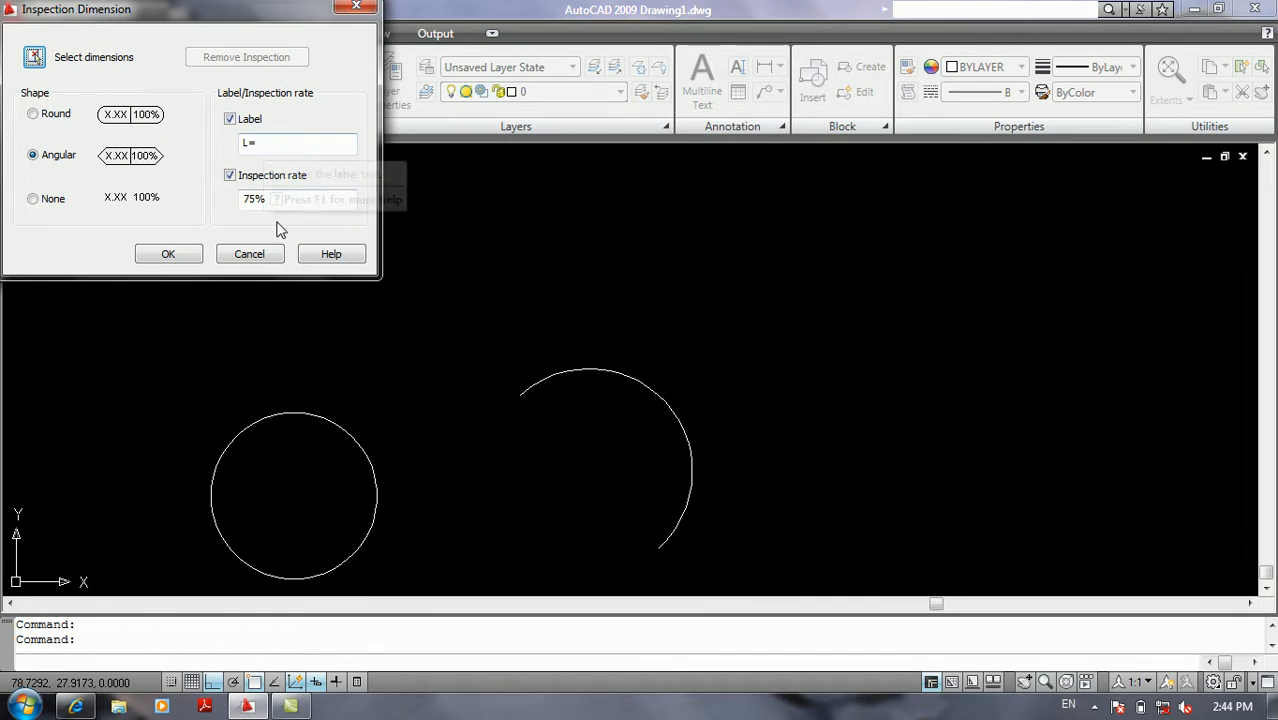
pyautogui.click(249, 254)
# Draw a horizontal linear dimension about 191 units long in the empty area beside the circle and arc
pyautogui.scroll(-6, 385, 268)
pyautogui.moveTo(684, 310); pyautogui.dragTo(575, 393, button='middle')
pyautogui.write('dli')
pyautogui.press('Return')
pyautogui.click(495, 330)
pyautogui.click(838, 348)
pyautogui.click(760, 290)
pyautogui.scroll(3, 707, 281)
pyautogui.moveTo(684, 285); pyautogui.dragTo(707, 330, button='middle')
# Apply an inspection dimension to the linear dimension with the Round shape and both Label and Inspection rate turned off
pyautogui.click(15, 20)
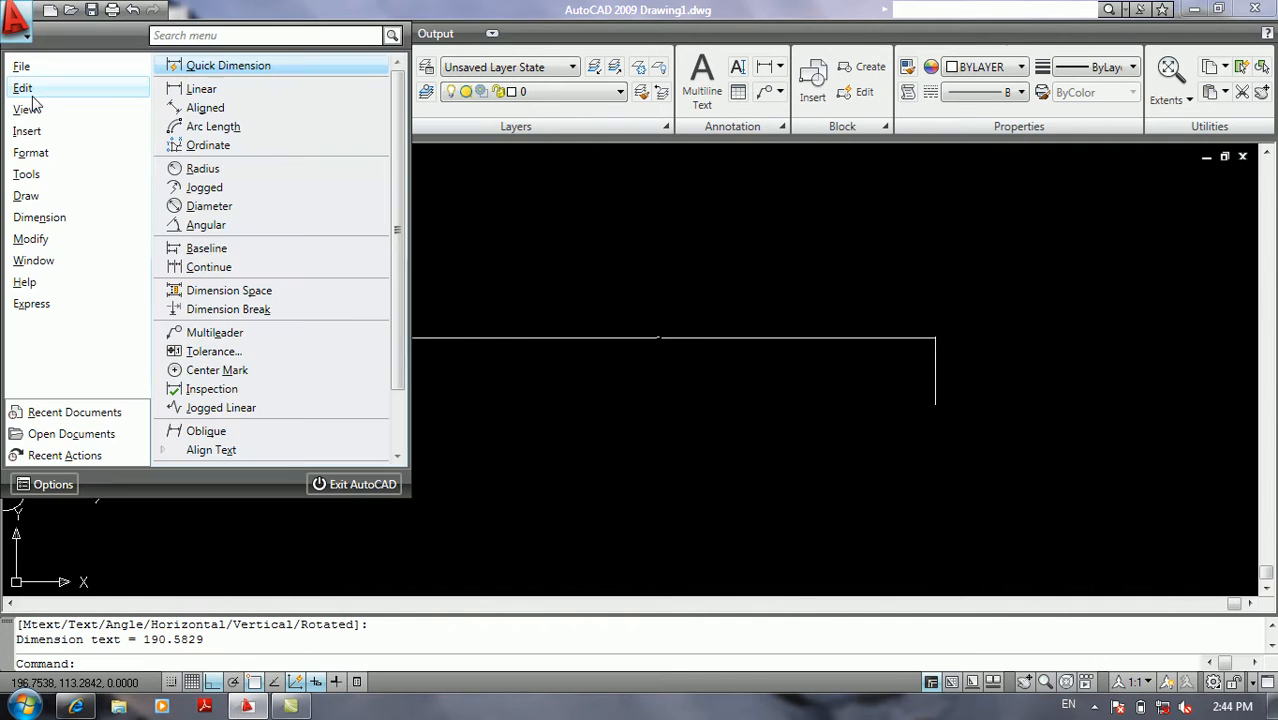
pyautogui.moveTo(89, 222)
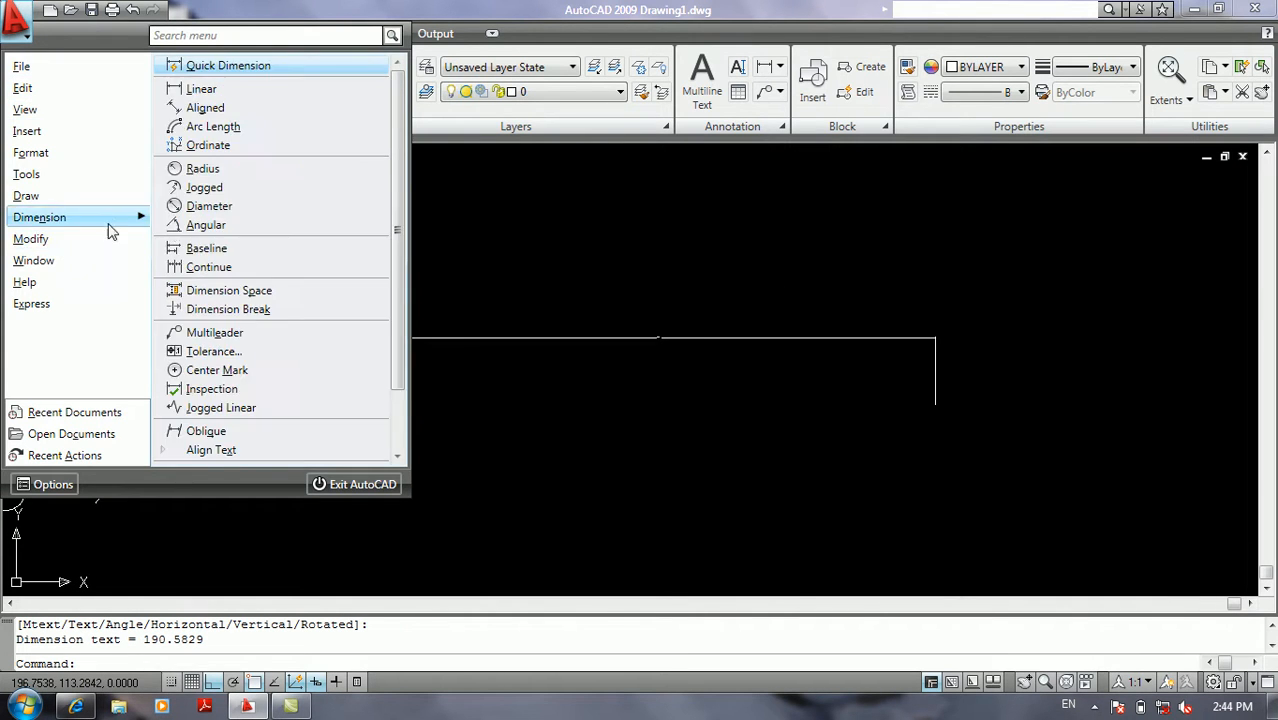
pyautogui.click(226, 389)
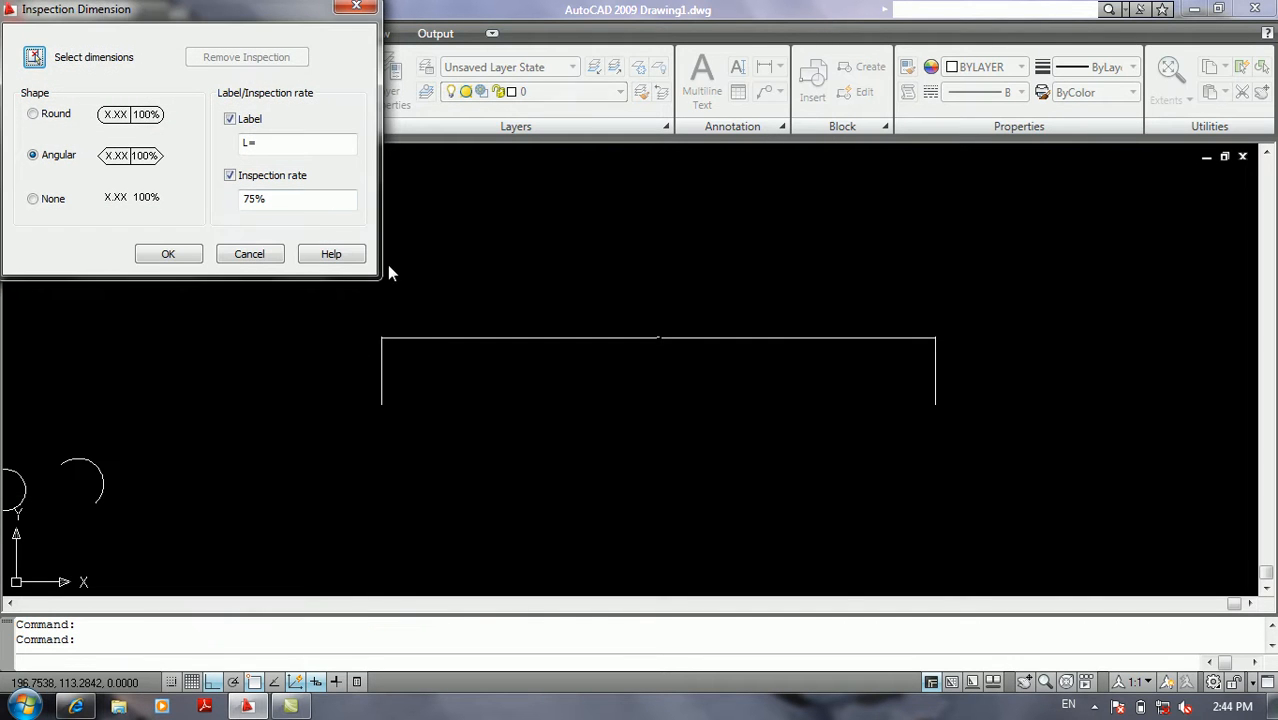
pyautogui.click(34, 57)
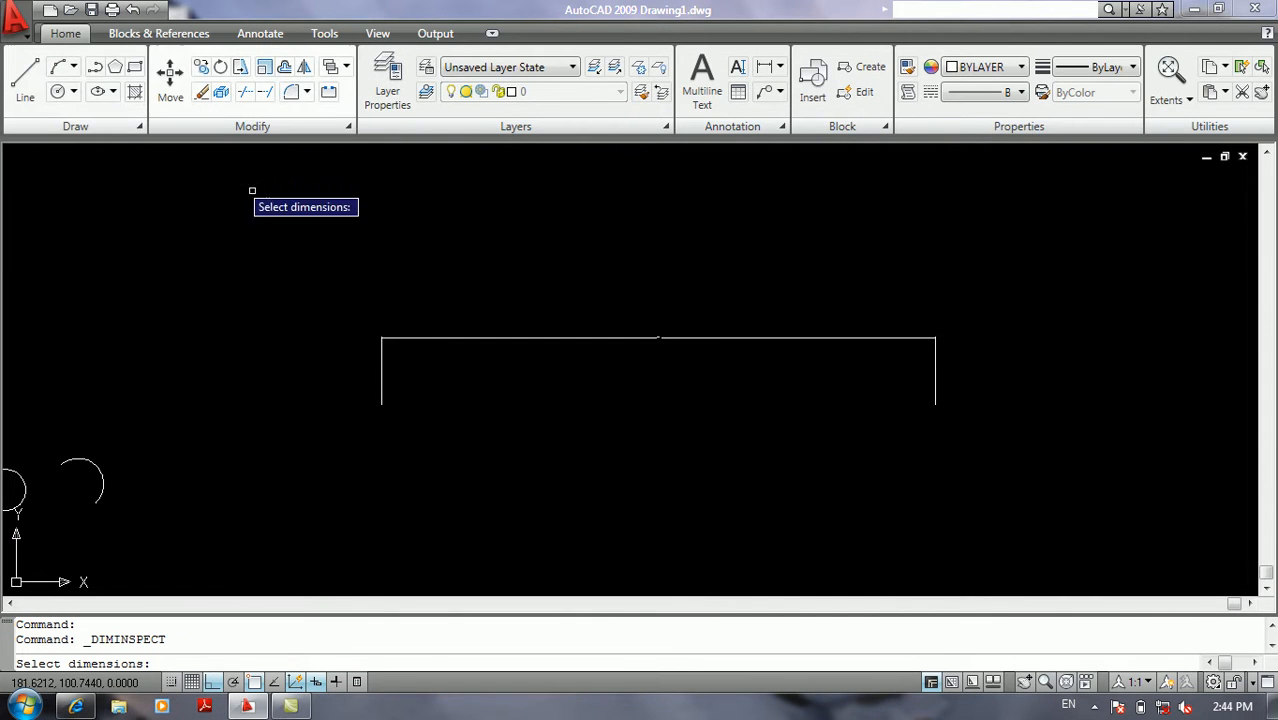
pyautogui.click(419, 340)
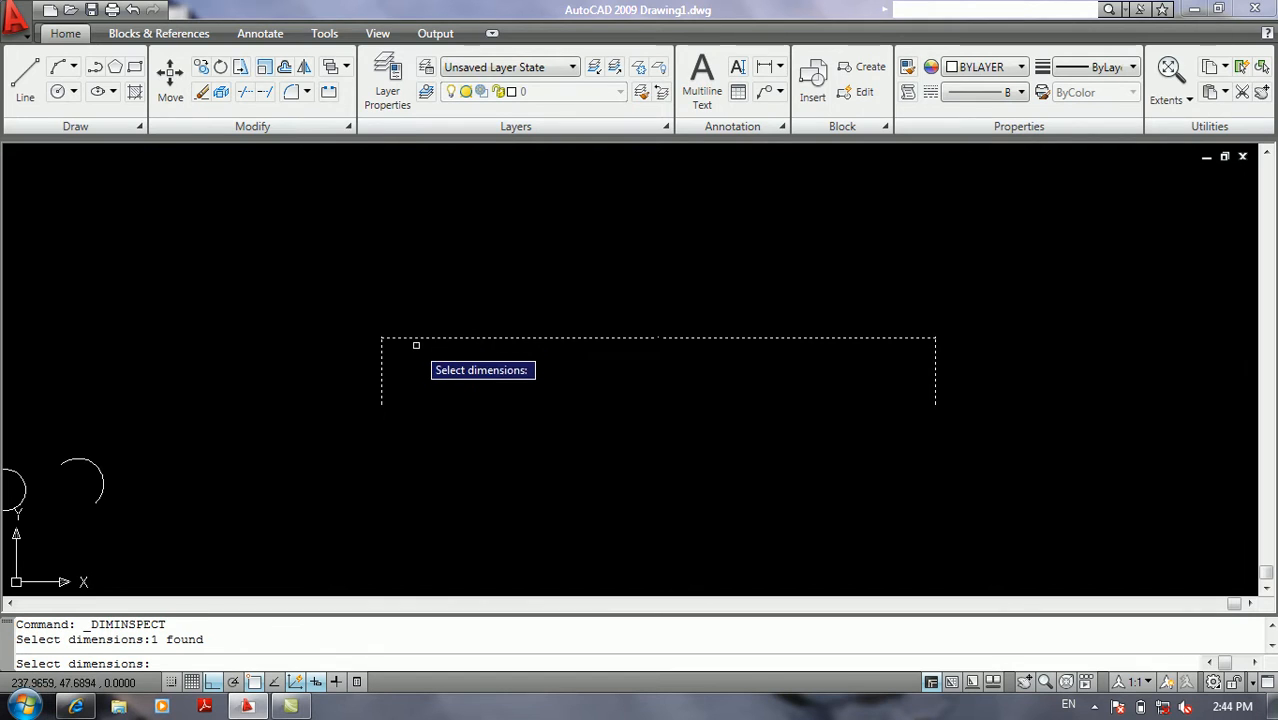
pyautogui.press('Return')
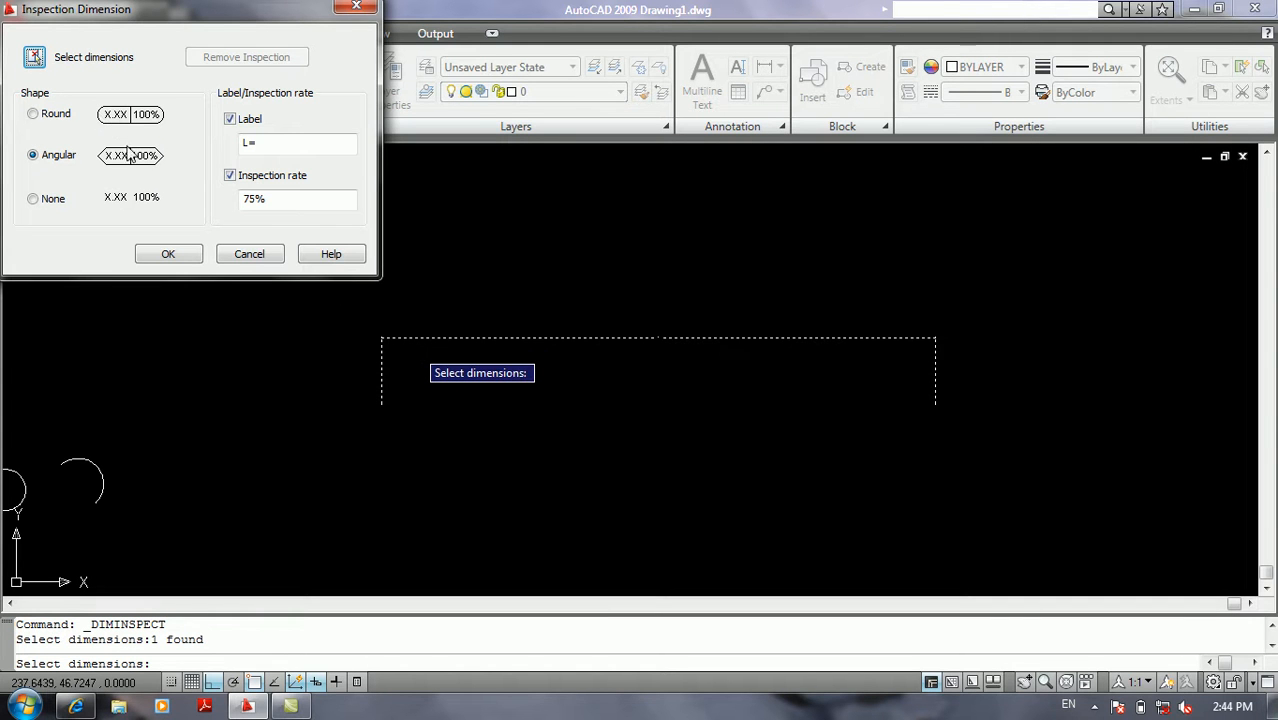
pyautogui.click(57, 115)
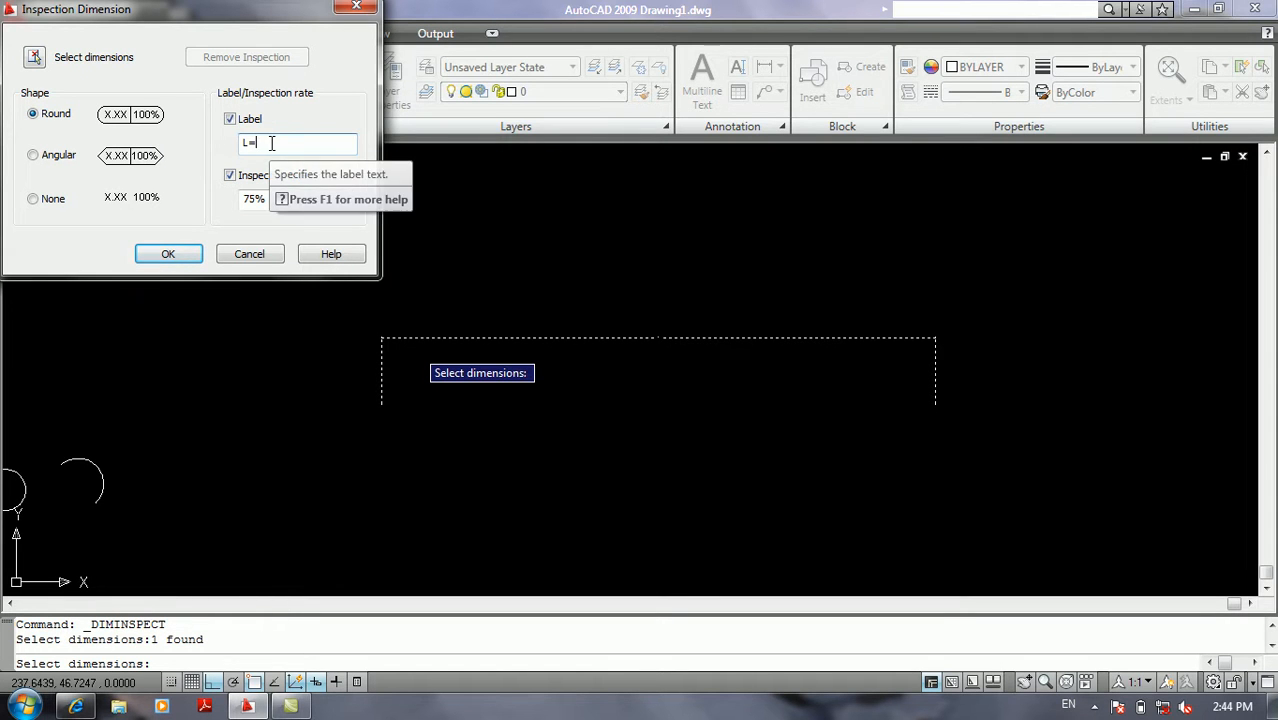
pyautogui.click(230, 175)
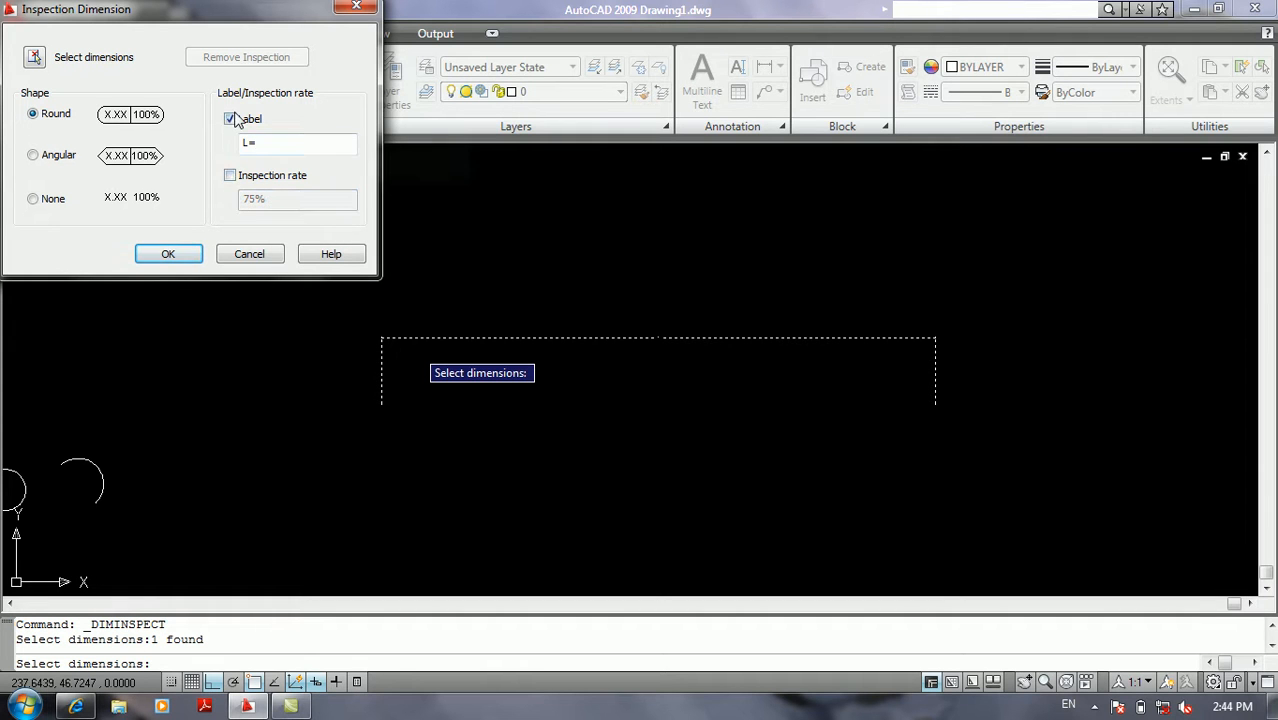
pyautogui.click(230, 119)
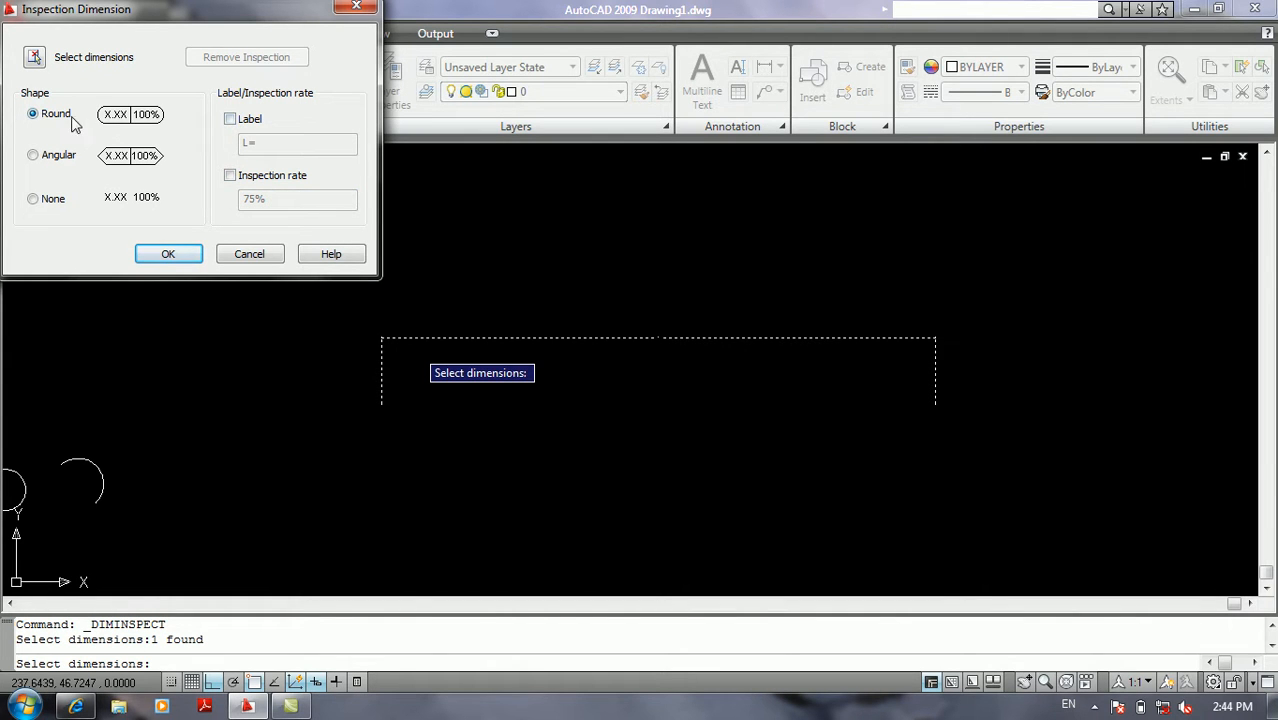
pyautogui.click(168, 254)
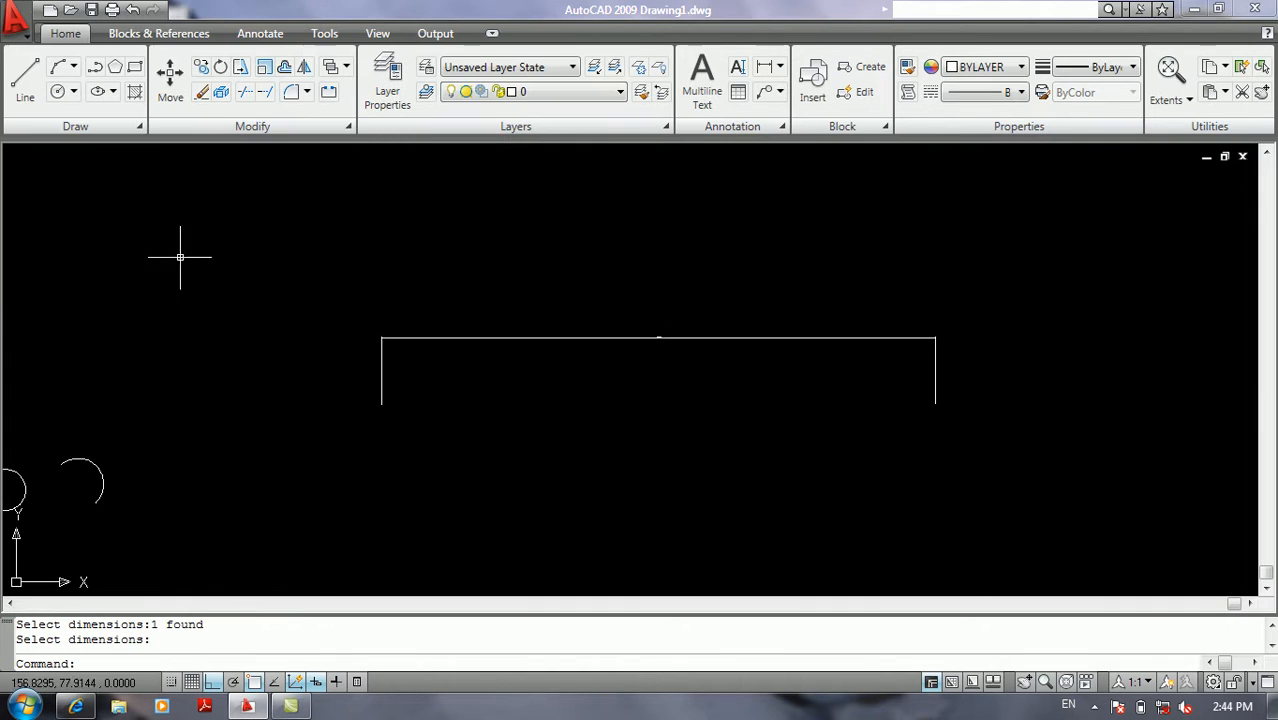
# Regenerate the whole drawing to smooth the rounded ends of the inspection frame around the dimension text
pyautogui.scroll(5, 659, 337)
pyautogui.scroll(4, 659, 337)
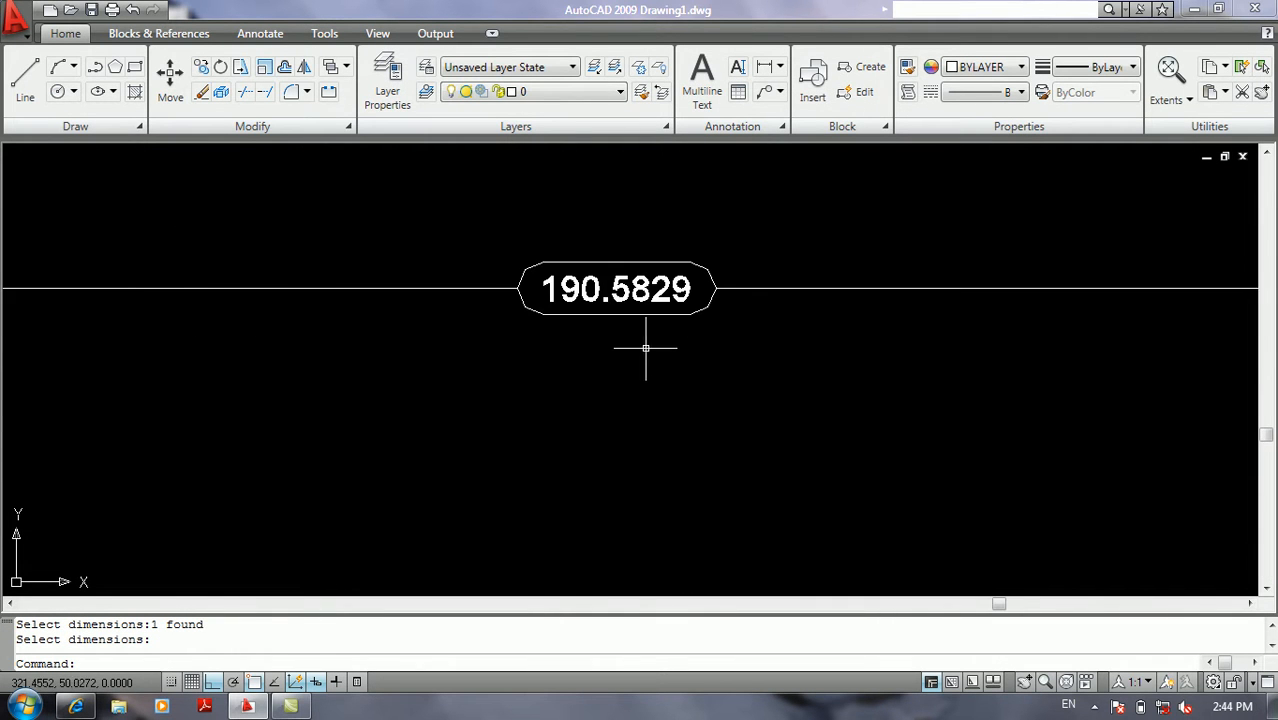
pyautogui.scroll(2, 612, 270)
pyautogui.moveTo(612, 272); pyautogui.dragTo(611, 305, button='middle')
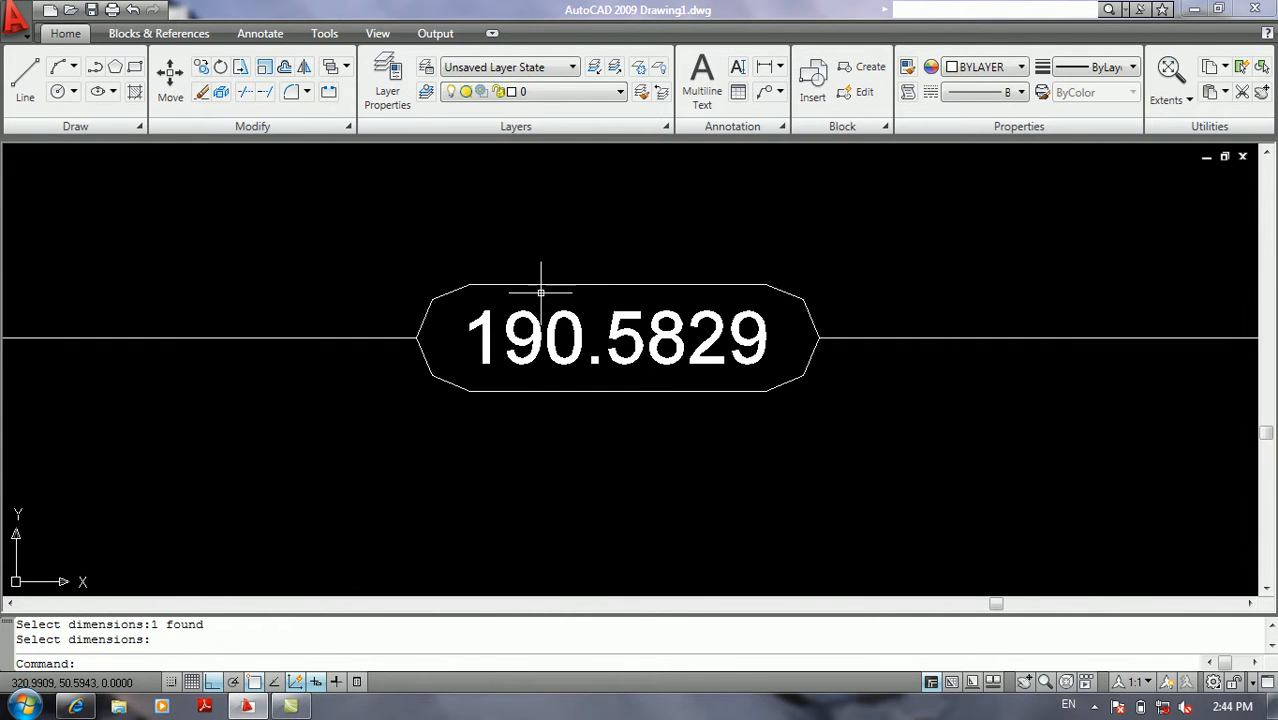
pyautogui.click(15, 30)
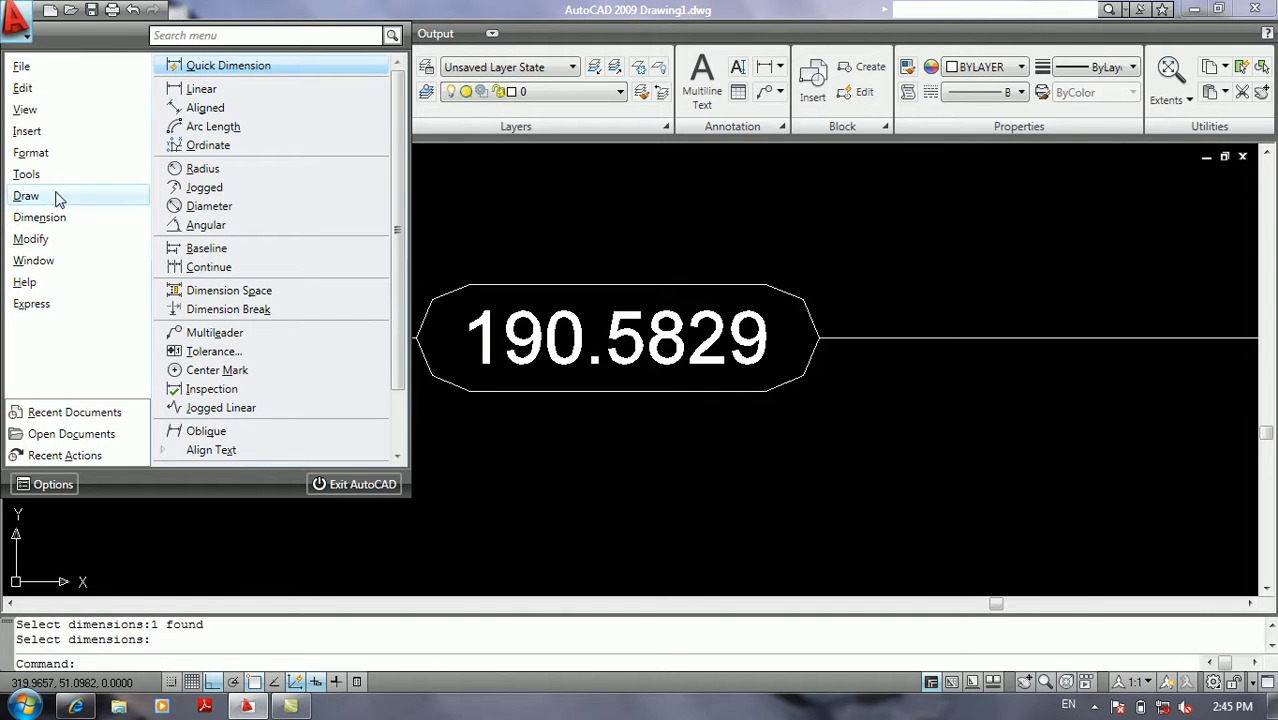
pyautogui.moveTo(60, 108)
pyautogui.click(185, 105)
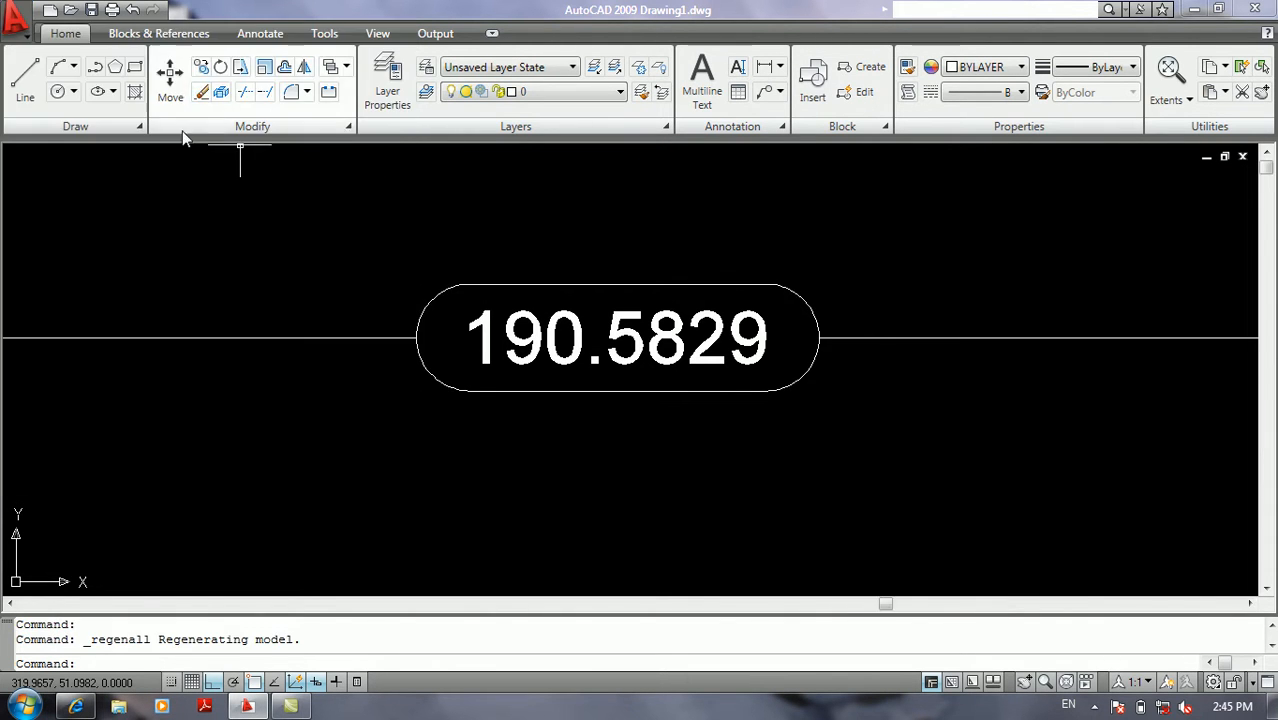
# Turn on the label for the linear dimension's inspection frame and set its text to "L="
pyautogui.click(15, 28)
pyautogui.moveTo(60, 226)
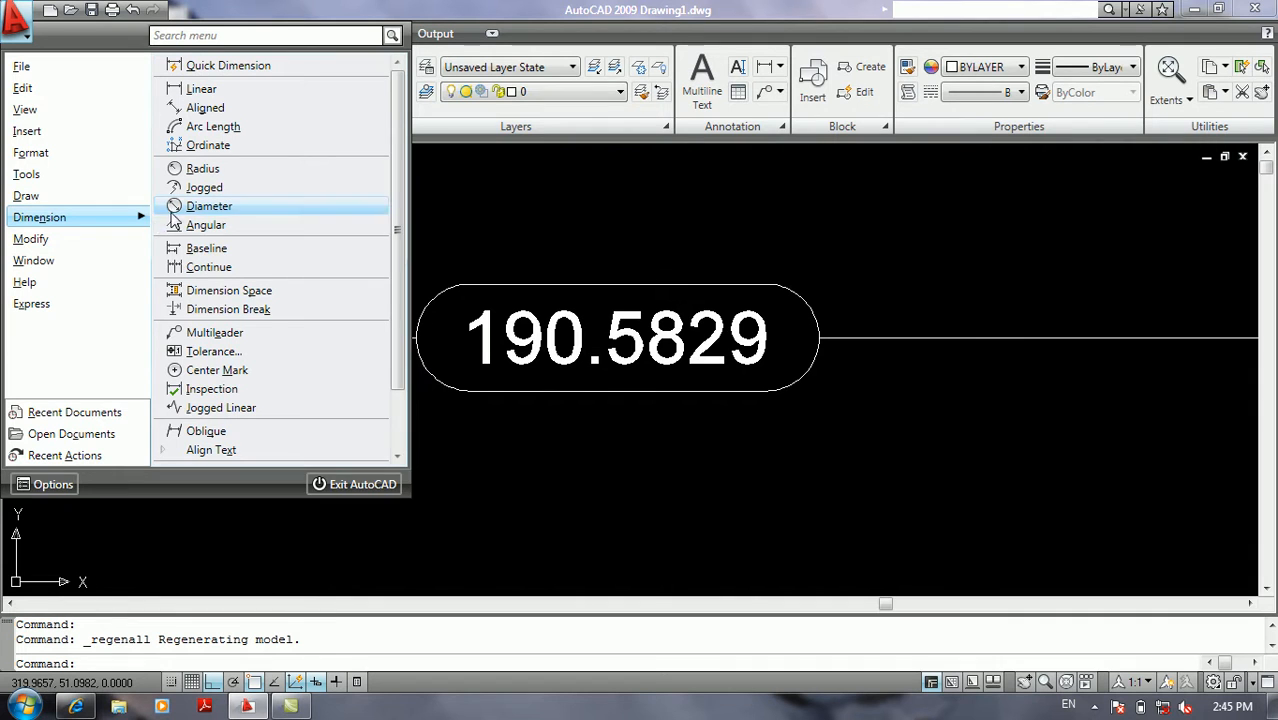
pyautogui.click(265, 389)
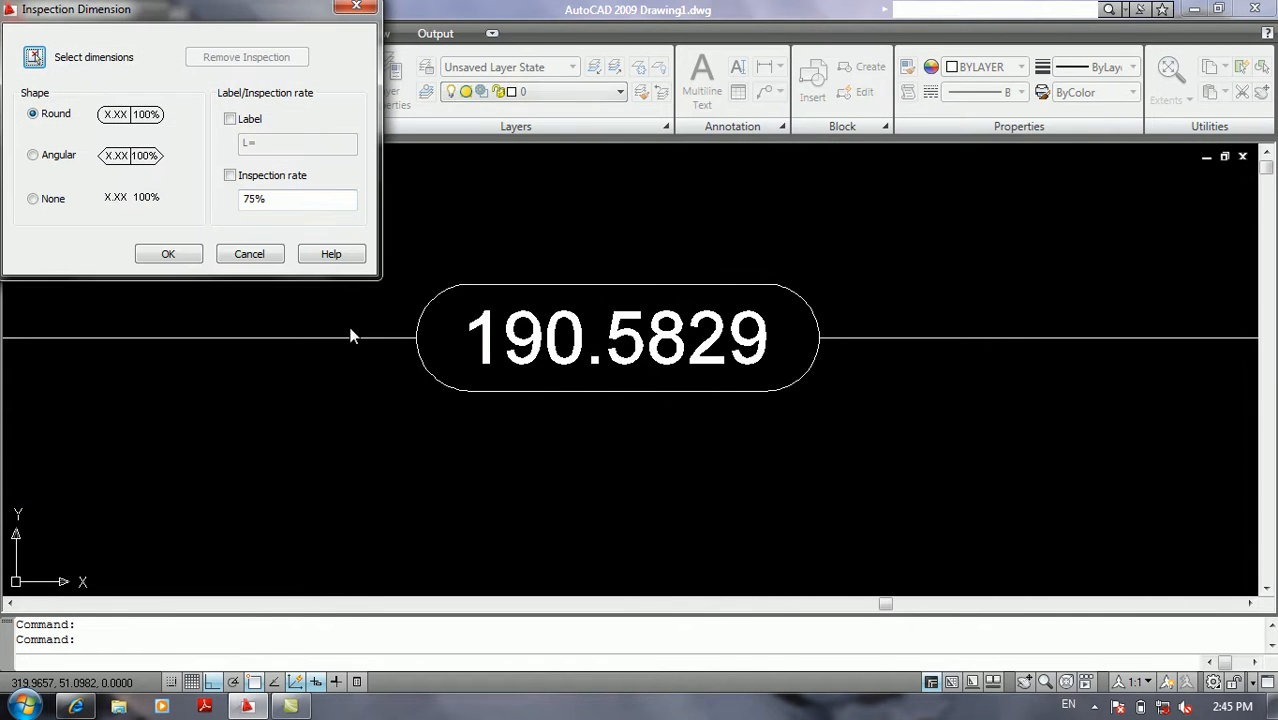
pyautogui.click(34, 57)
pyautogui.click(178, 334)
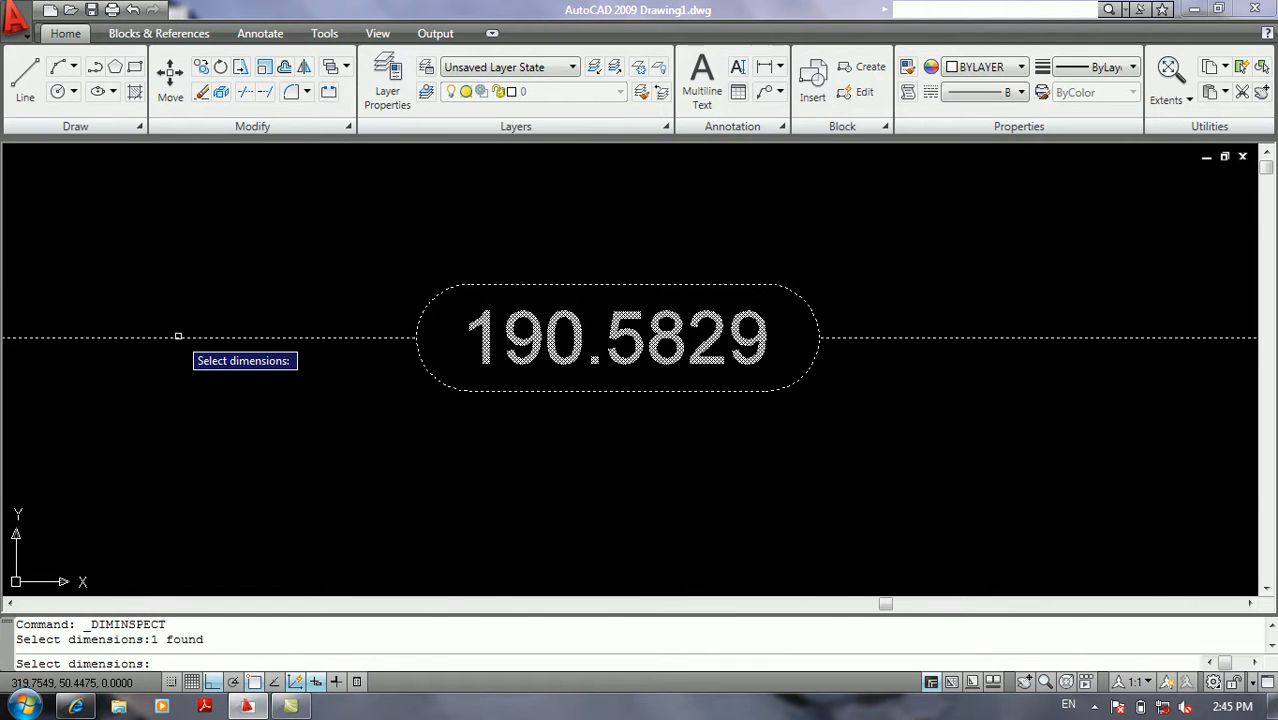
pyautogui.press('Return')
pyautogui.click(230, 120)
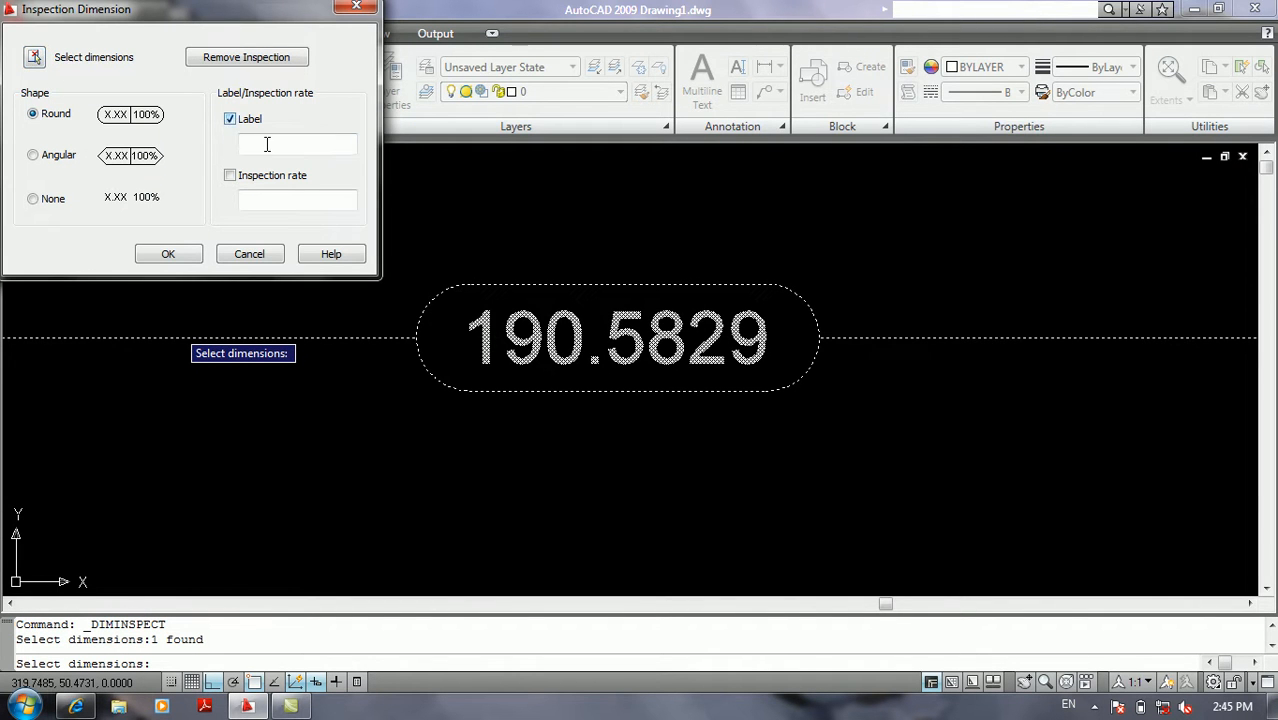
pyautogui.write('L=')
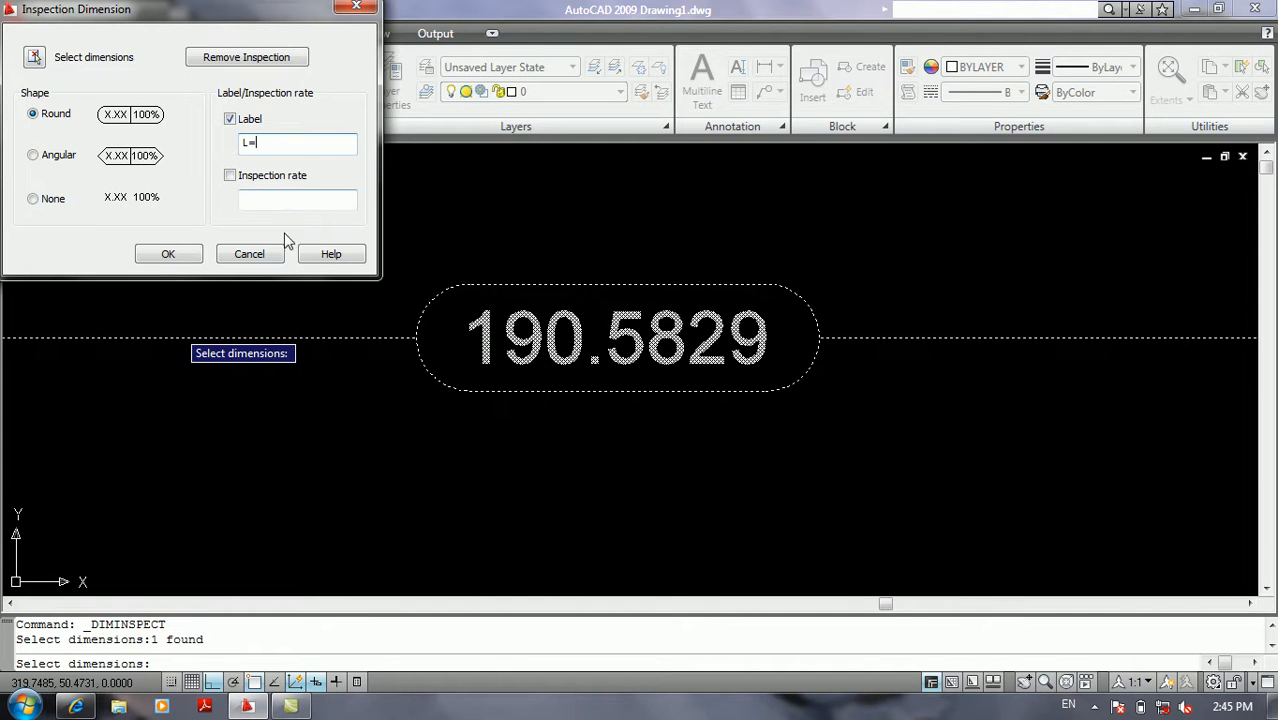
pyautogui.click(168, 255)
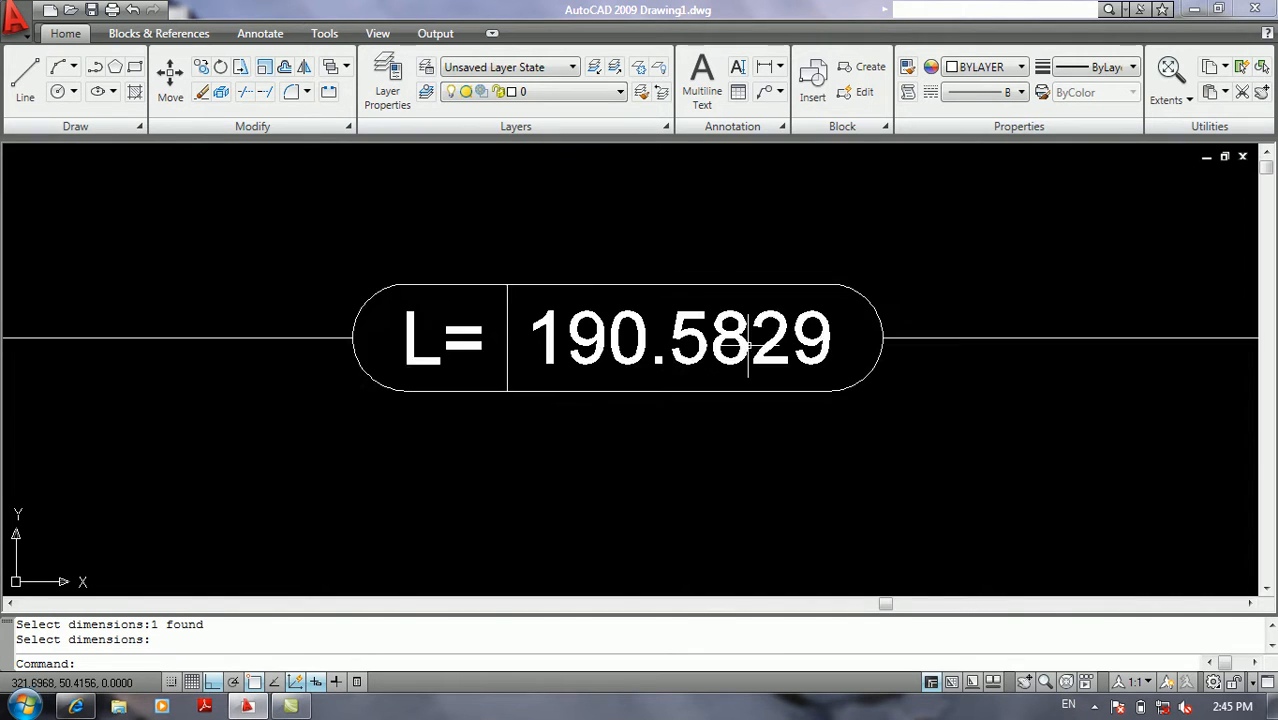
# Turn on the inspection rate for the same linear dimension and set it to 70
pyautogui.press('Return')
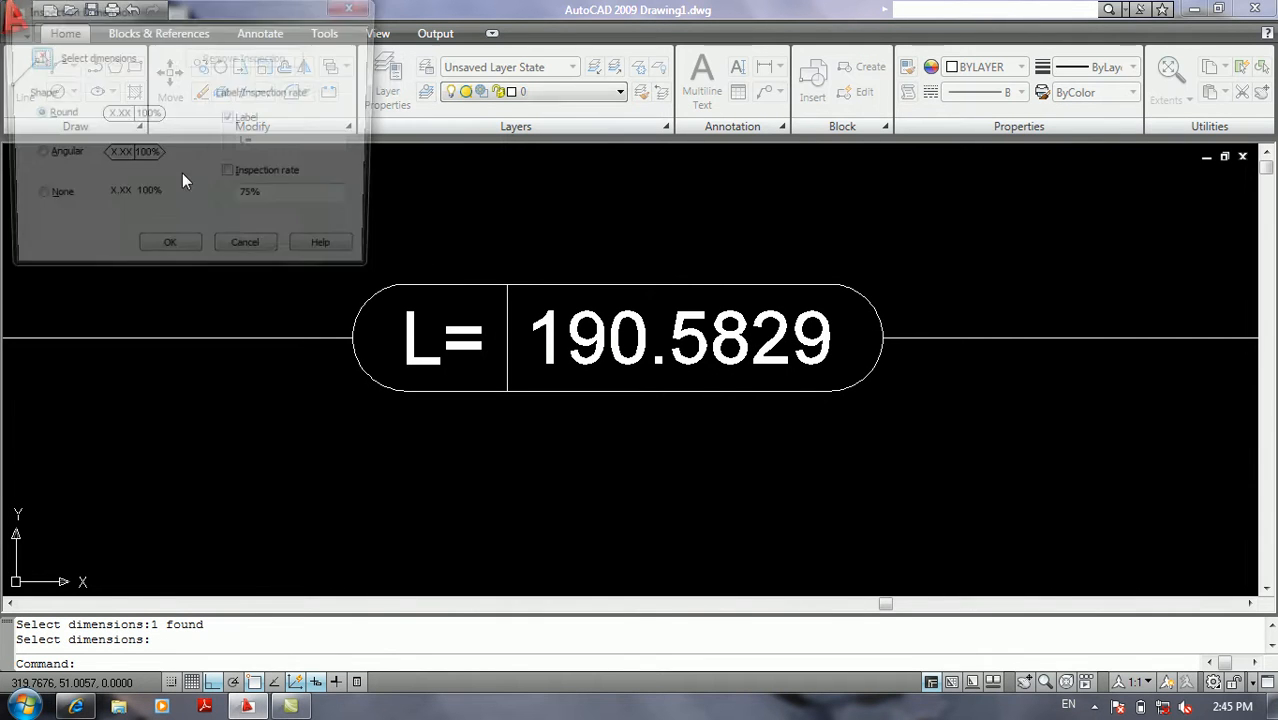
pyautogui.click(24, 64)
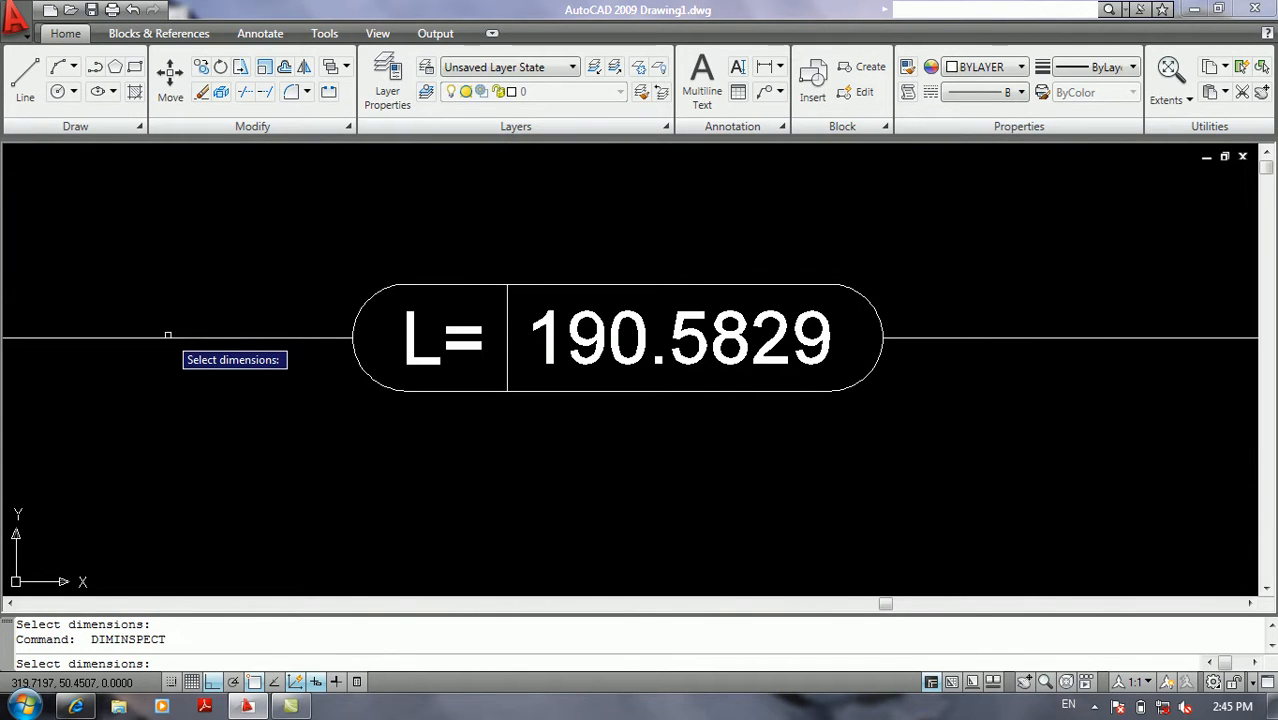
pyautogui.click(166, 337)
pyautogui.press('Return')
pyautogui.click(244, 176)
pyautogui.click(248, 197)
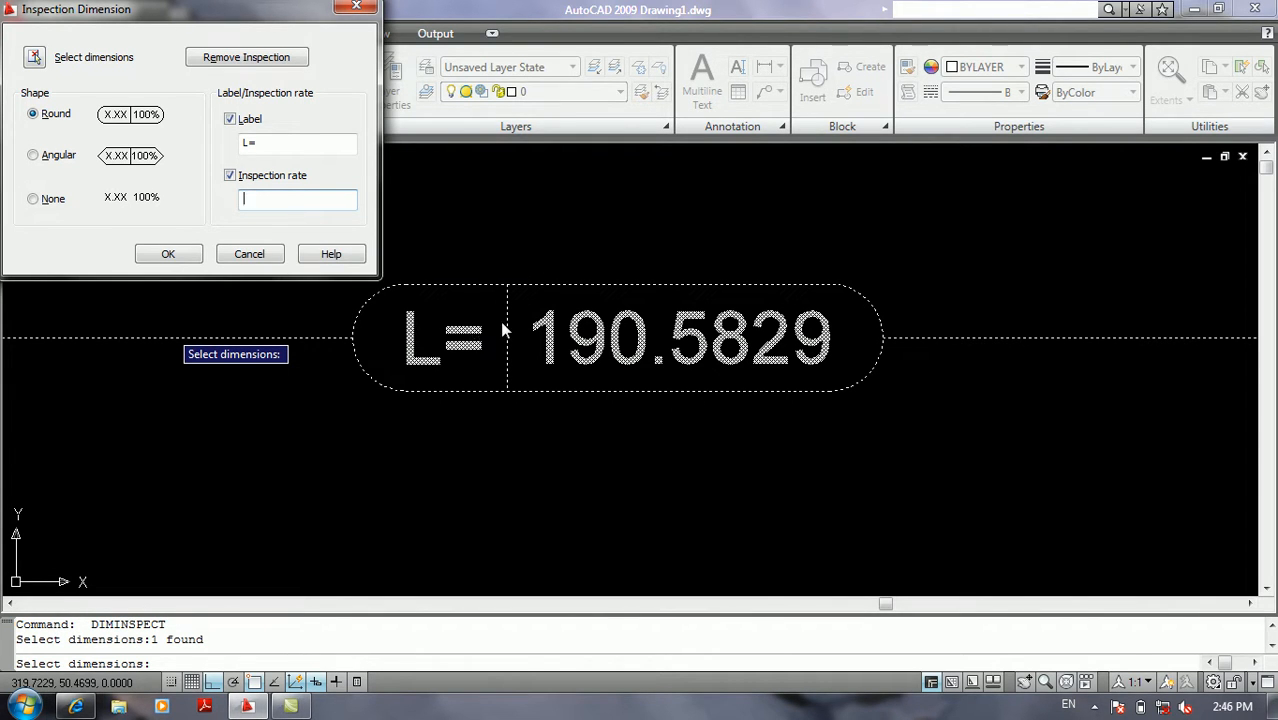
pyautogui.click(302, 203)
pyautogui.write('70')
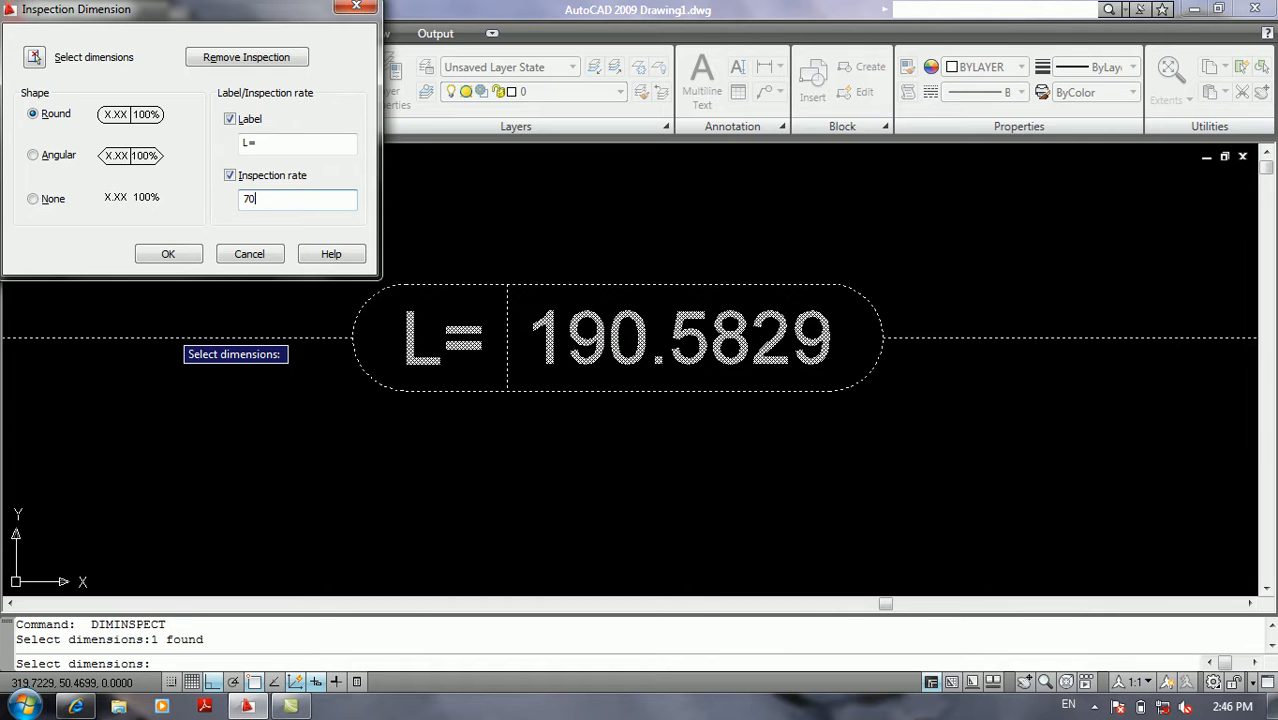
pyautogui.click(168, 254)
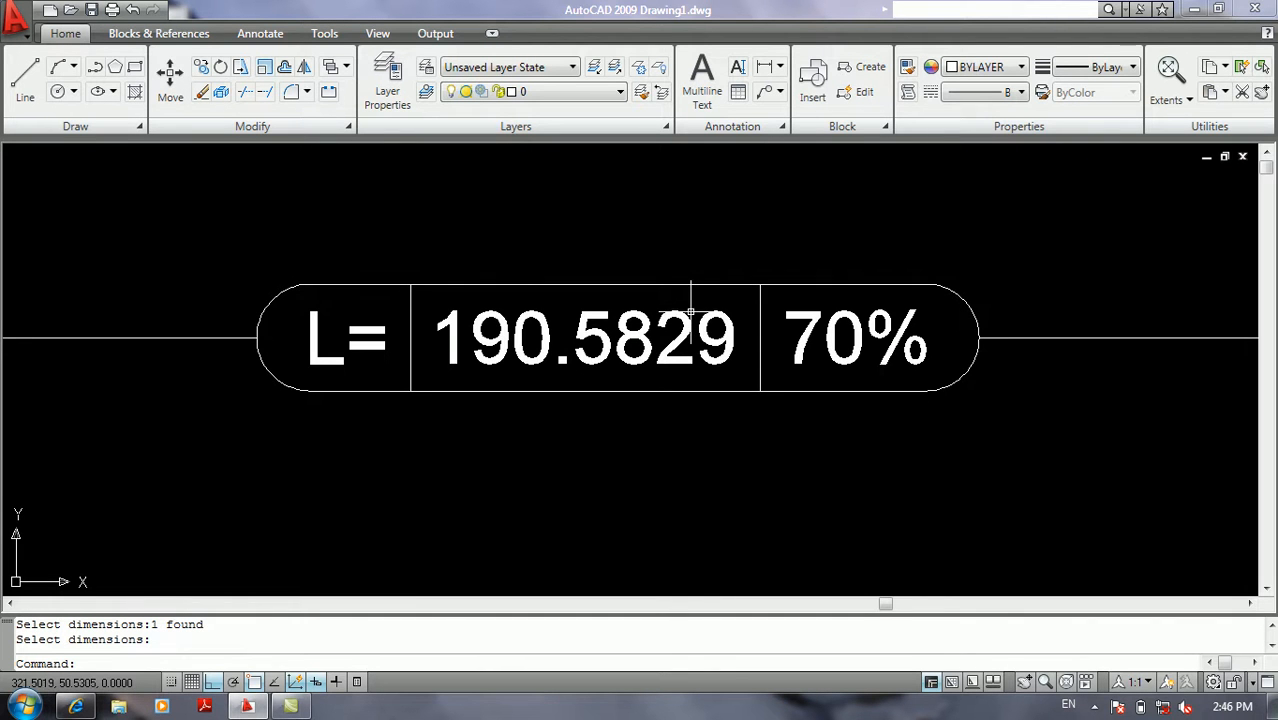
# Change the shape of the linear dimension's inspection frame to Angular
pyautogui.scroll(-3, 690, 313)
pyautogui.scroll(3, 623, 335)
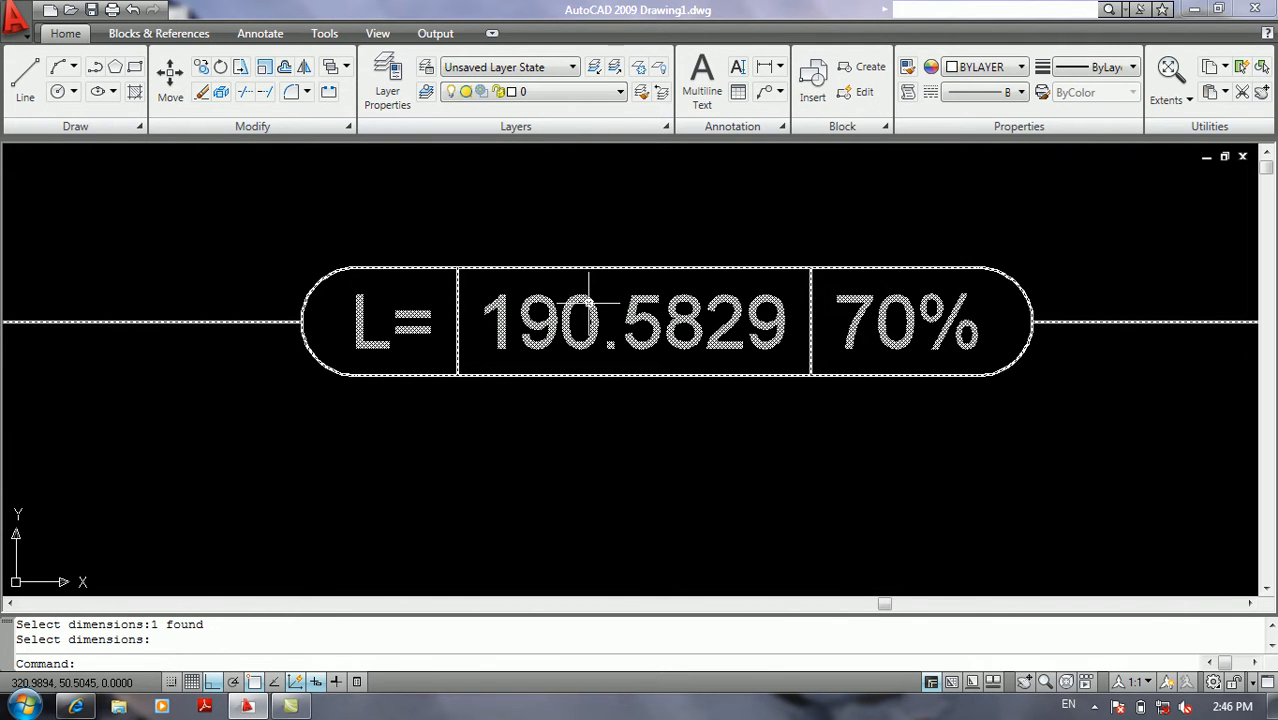
pyautogui.press('Return')
pyautogui.press('Return')
pyautogui.click(331, 271)
pyautogui.press('Return')
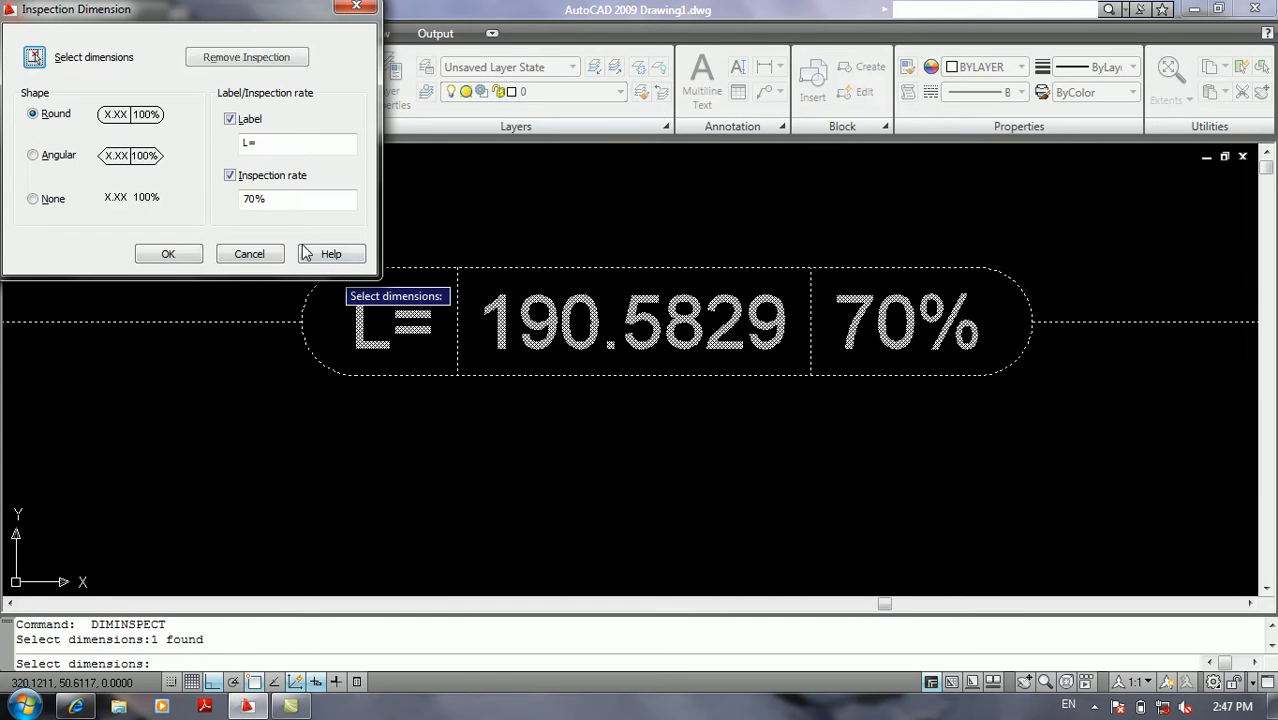
pyautogui.click(56, 158)
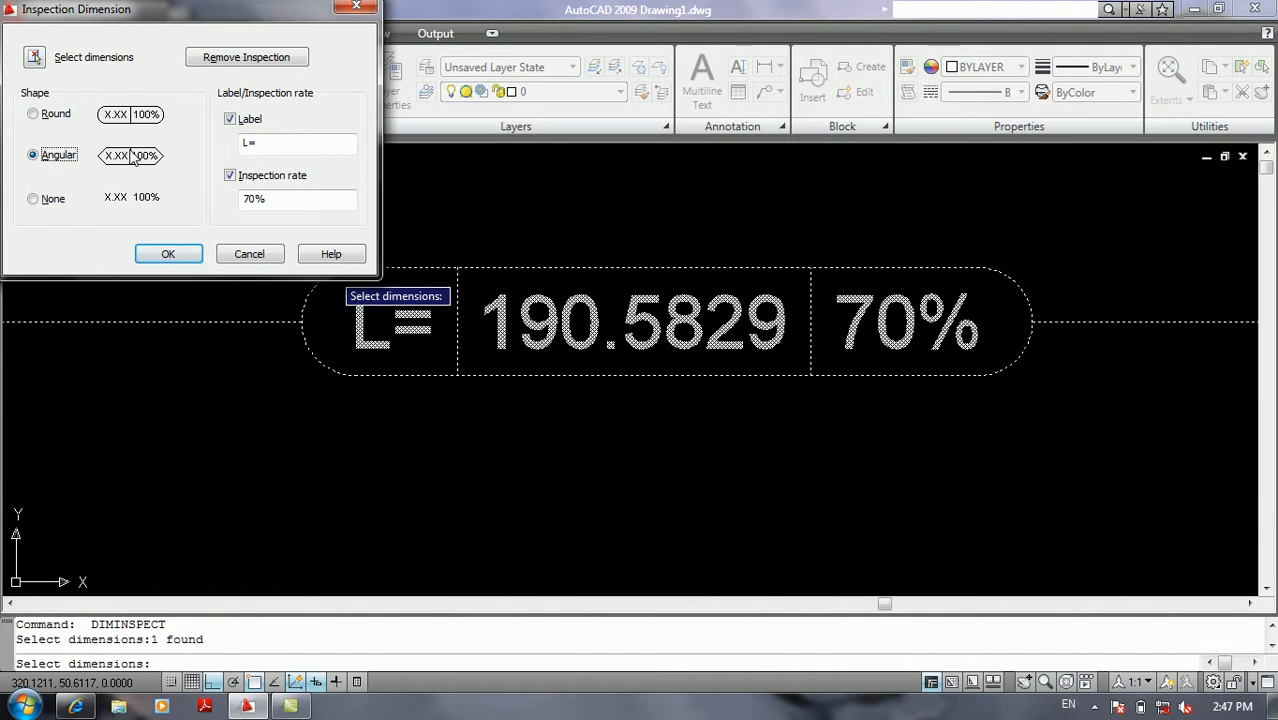
pyautogui.click(166, 256)
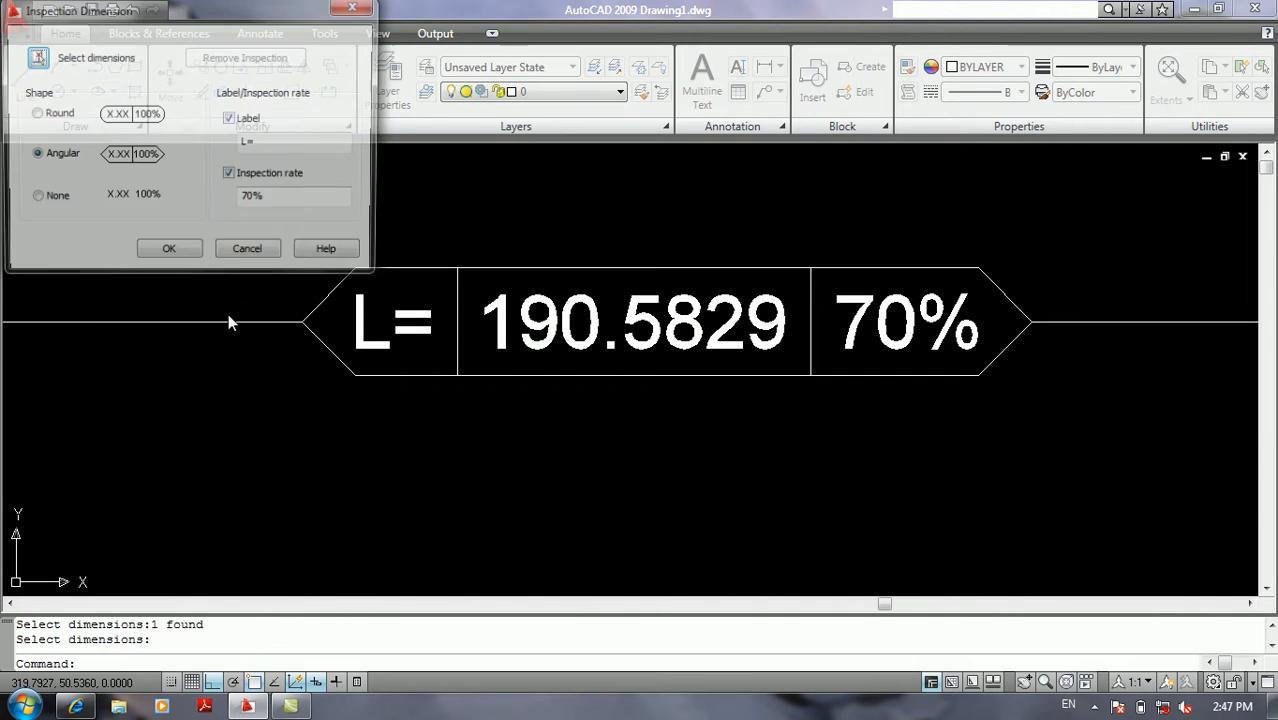
# Set the inspection shape of the linear dimension to None
pyautogui.click(39, 59)
pyautogui.click(177, 321)
pyautogui.press('Return')
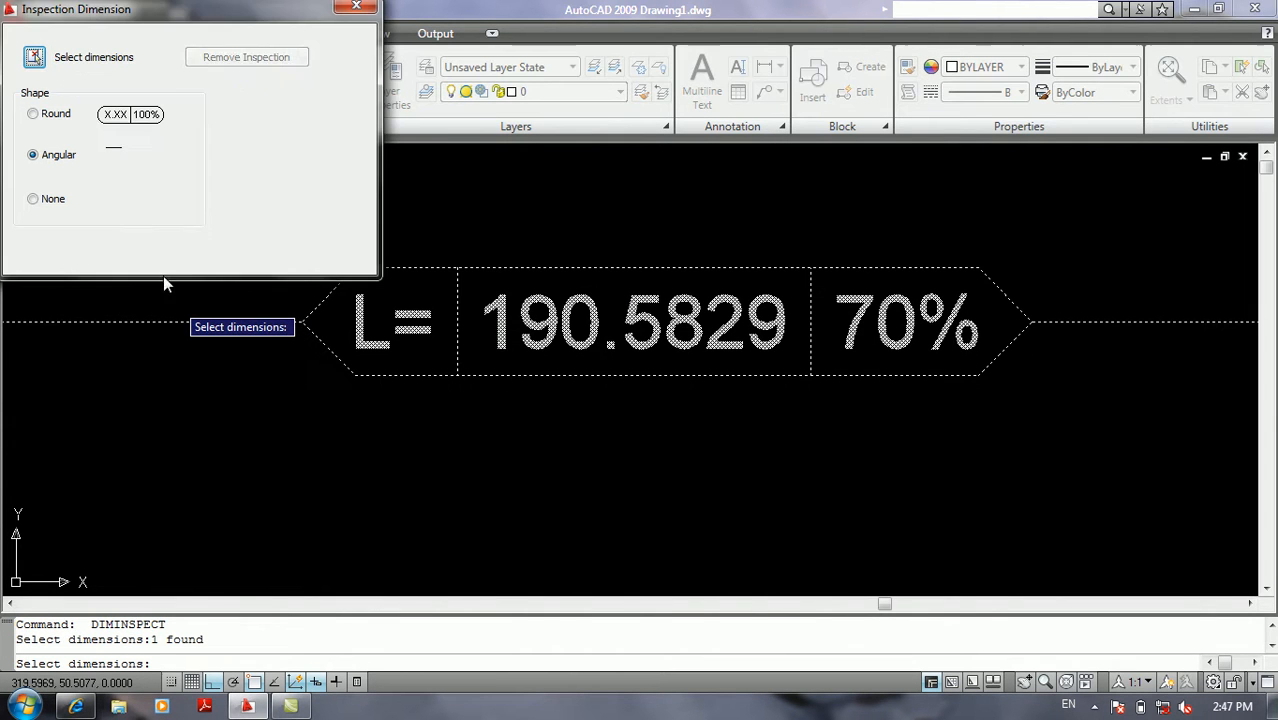
pyautogui.click(45, 199)
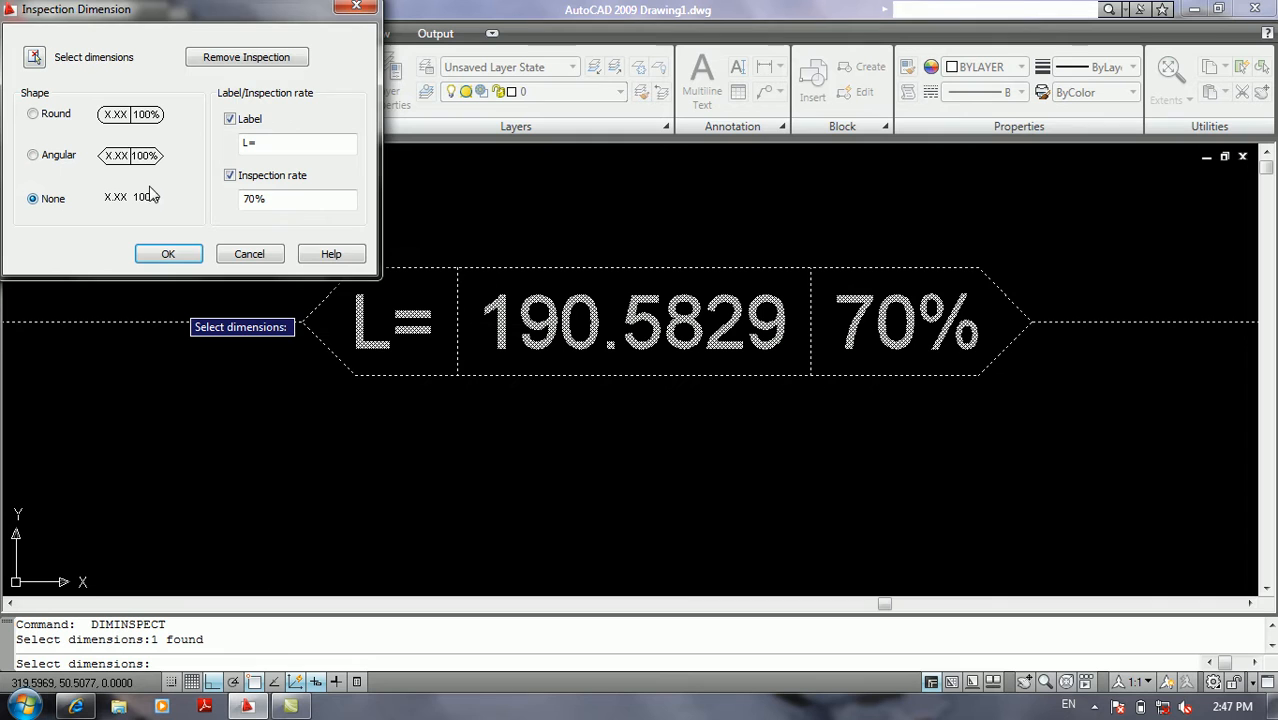
pyautogui.click(169, 256)
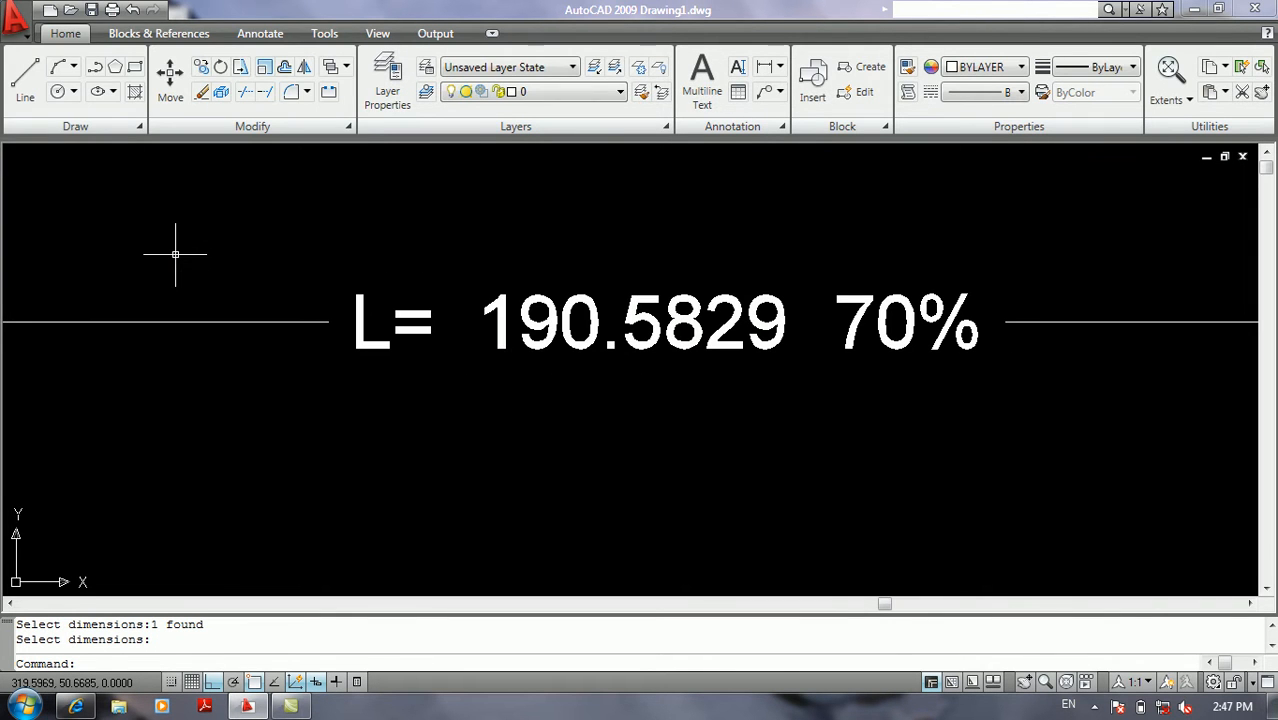
# Remove the inspection from the linear dimension, leaving only its plain dimension text
pyautogui.press('Return')
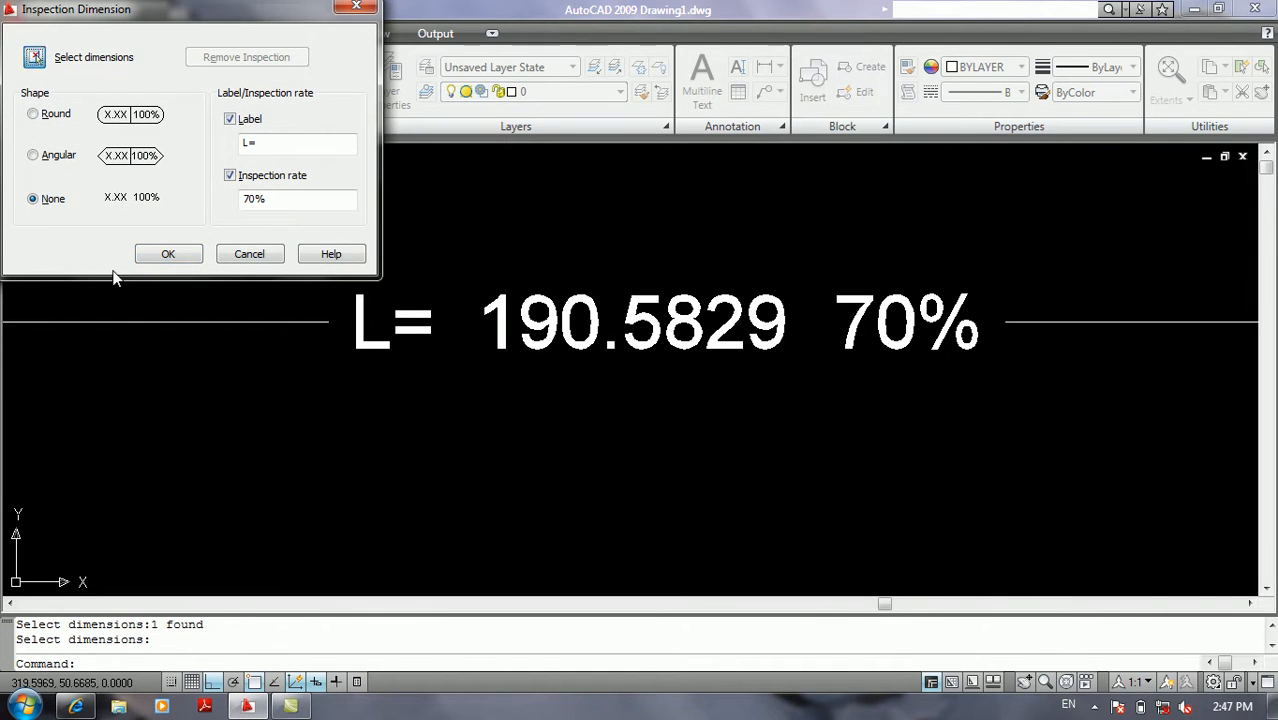
pyautogui.click(34, 57)
pyautogui.click(137, 322)
pyautogui.press('Return')
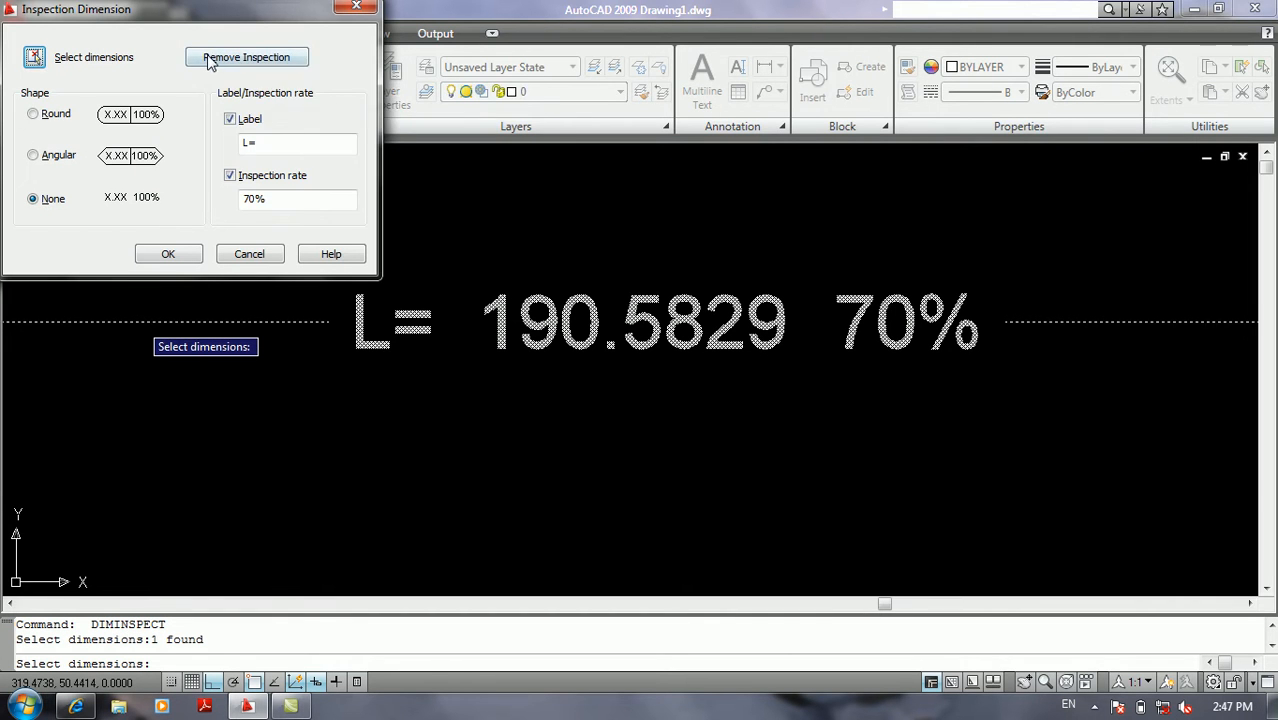
pyautogui.click(211, 59)
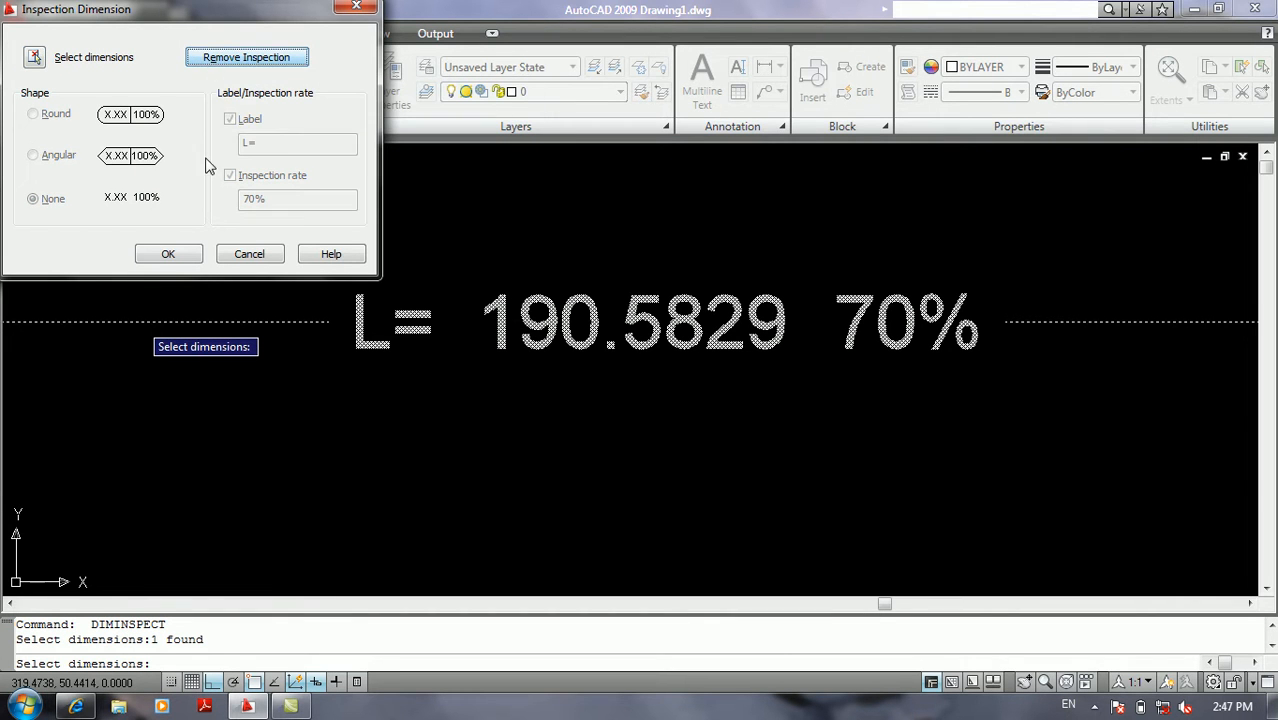
pyautogui.click(232, 54)
pyautogui.click(168, 253)
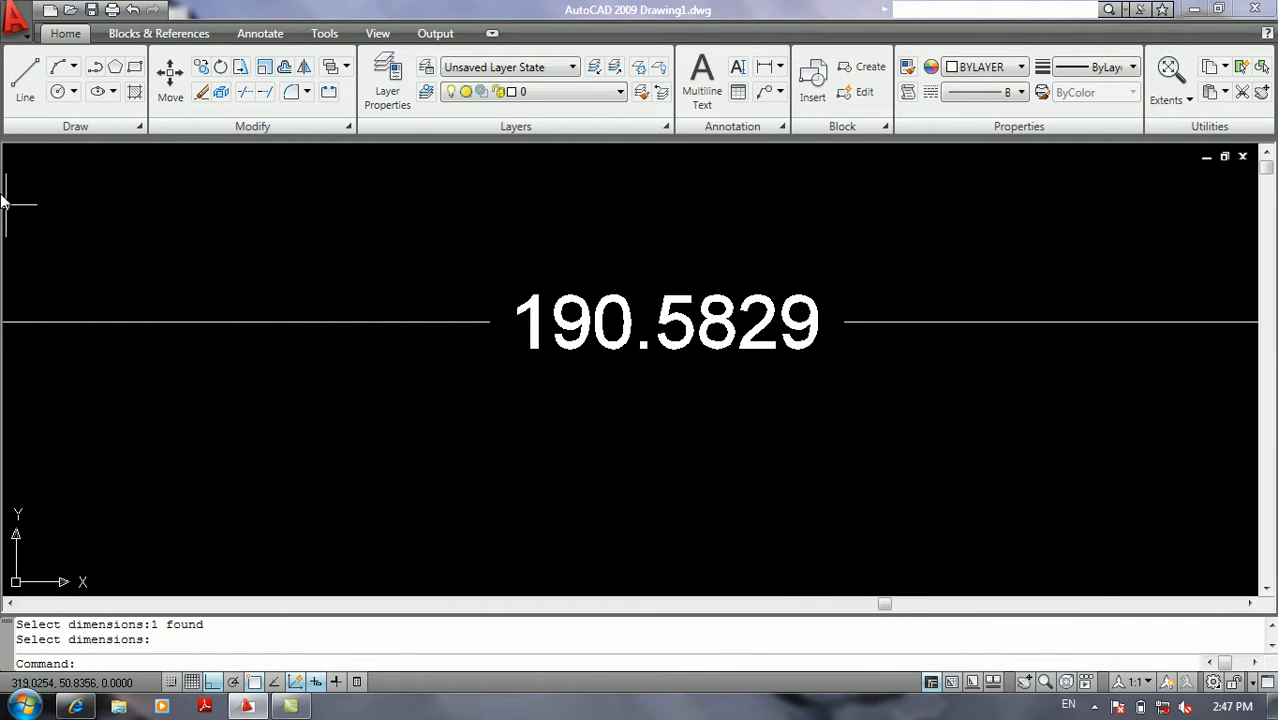
pyautogui.click(33, 30)
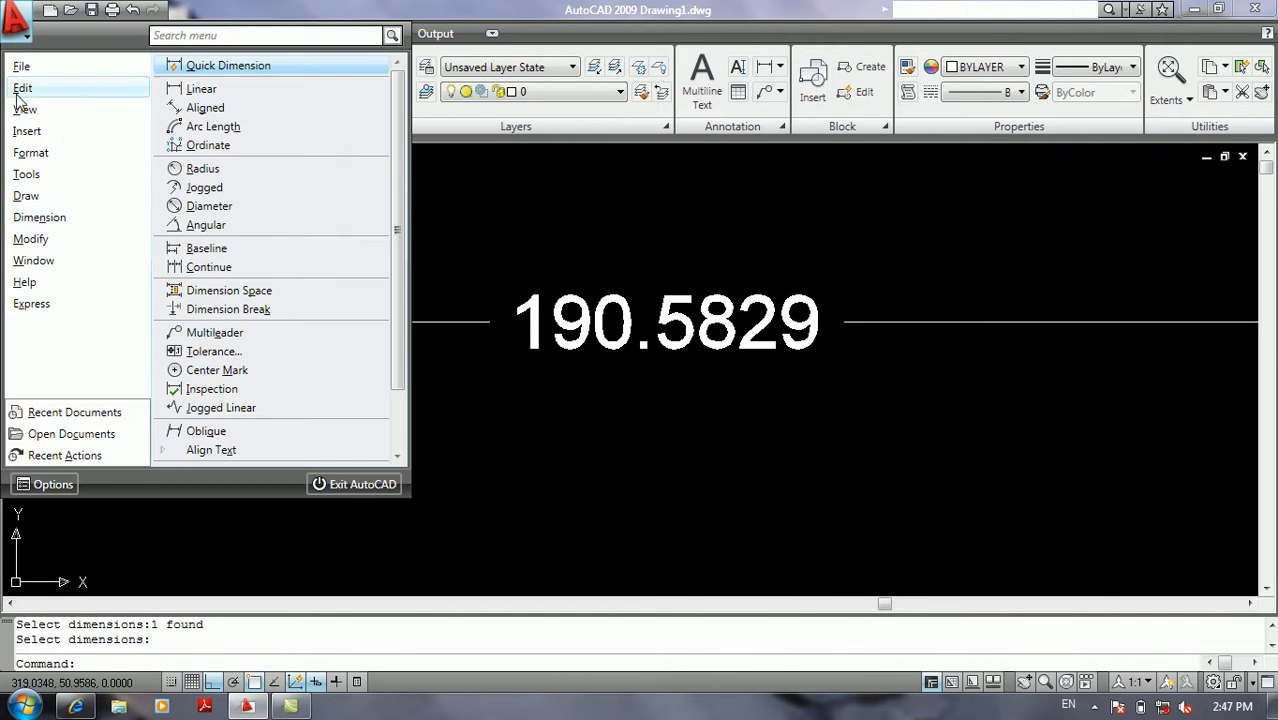
pyautogui.moveTo(78, 220)
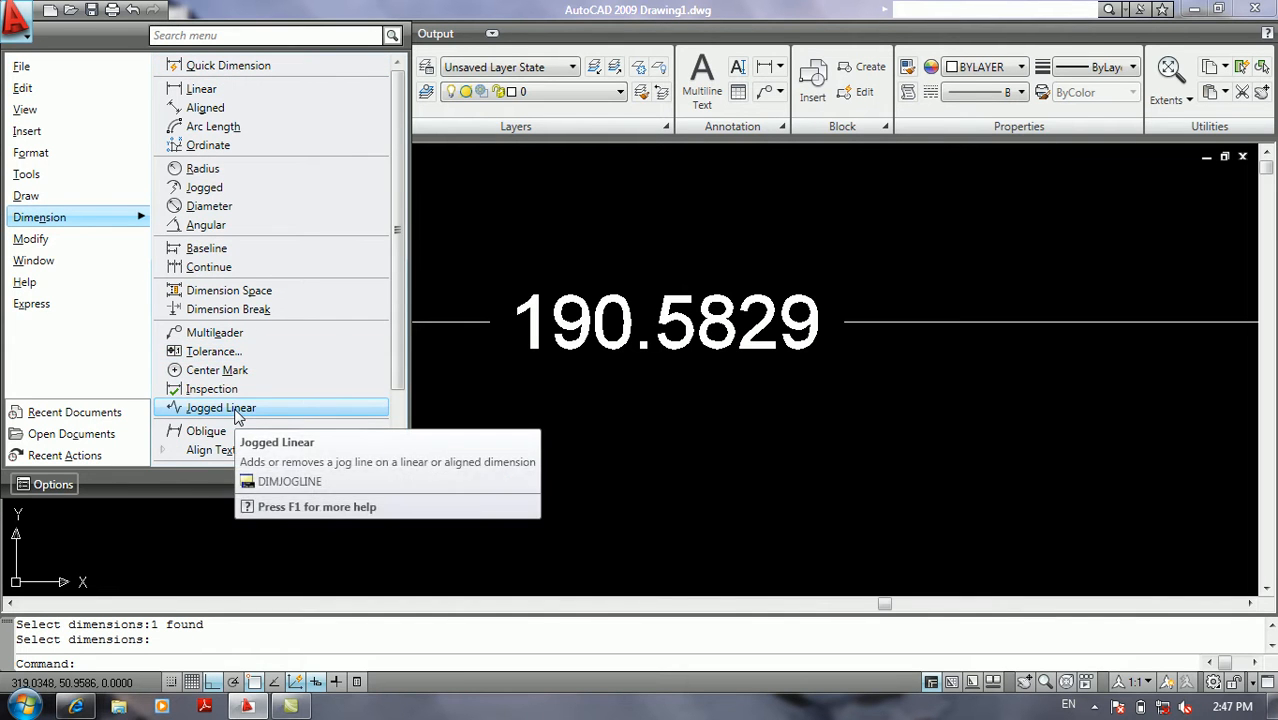
pyautogui.click(533, 408)
pyautogui.scroll(-5, 487, 430)
pyautogui.click(456, 448)
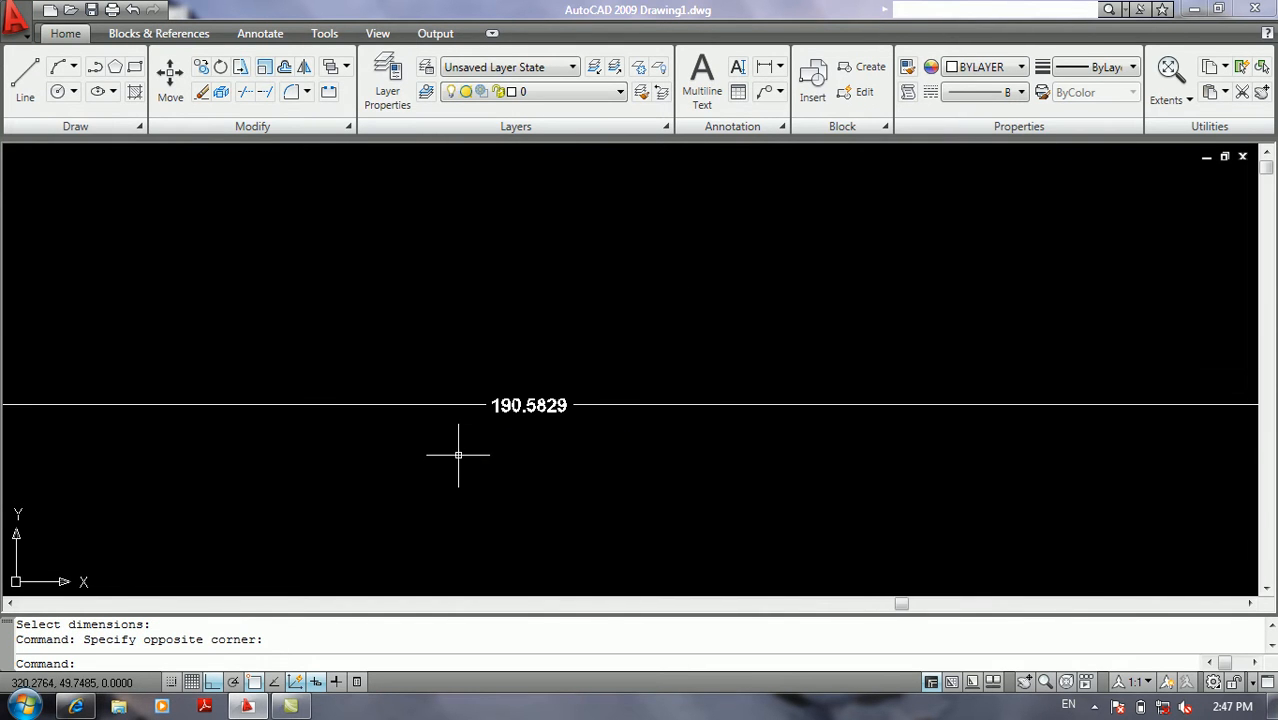
# Sketch a jogged line above the linear dimension: two roughly horizontal runs joined by a slanted zigzag, with ortho off for the slanted segments
pyautogui.scroll(-6, 462, 442)
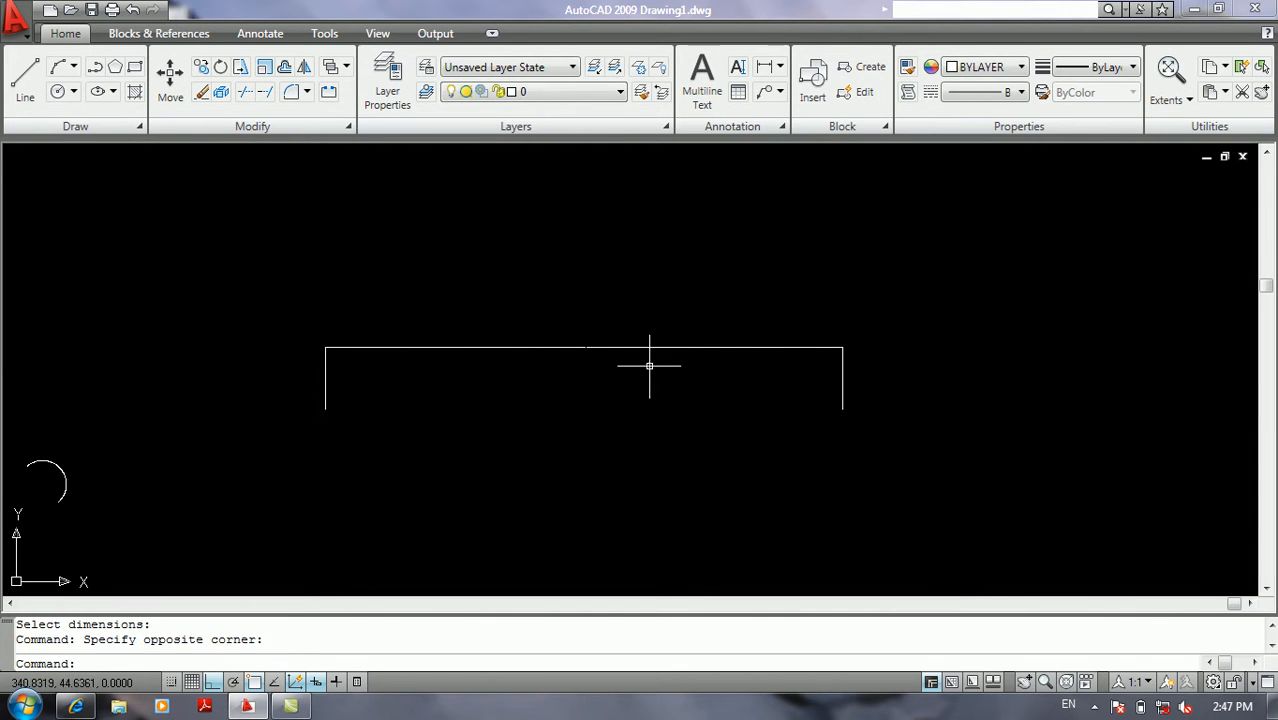
pyautogui.scroll(4, 692, 386)
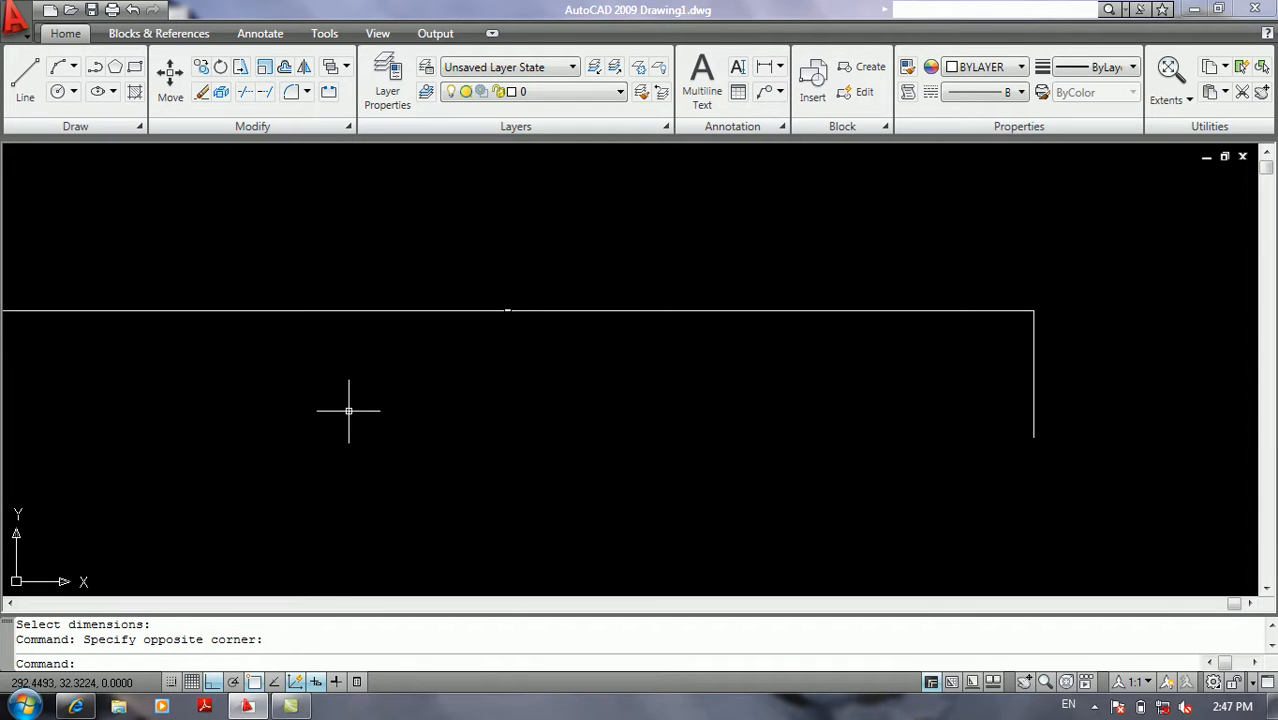
pyautogui.moveTo(347, 360); pyautogui.dragTo(481, 392, button='middle')
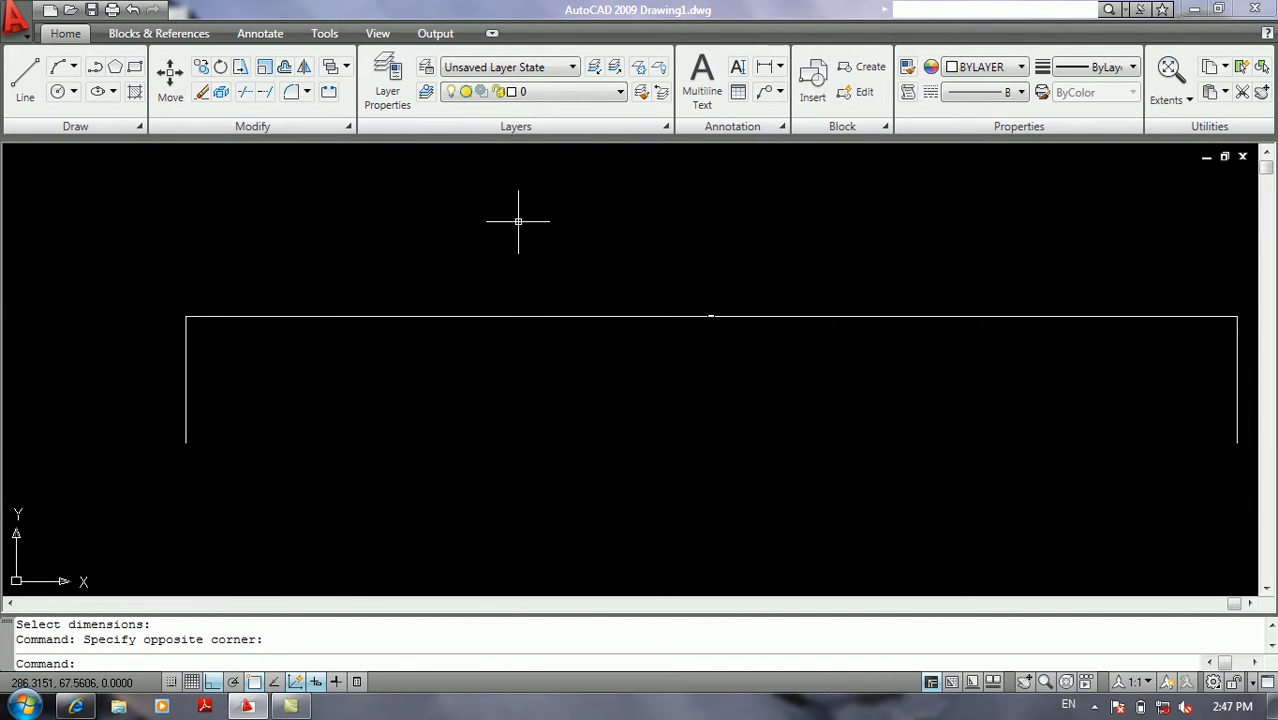
pyautogui.scroll(-2, 493, 257)
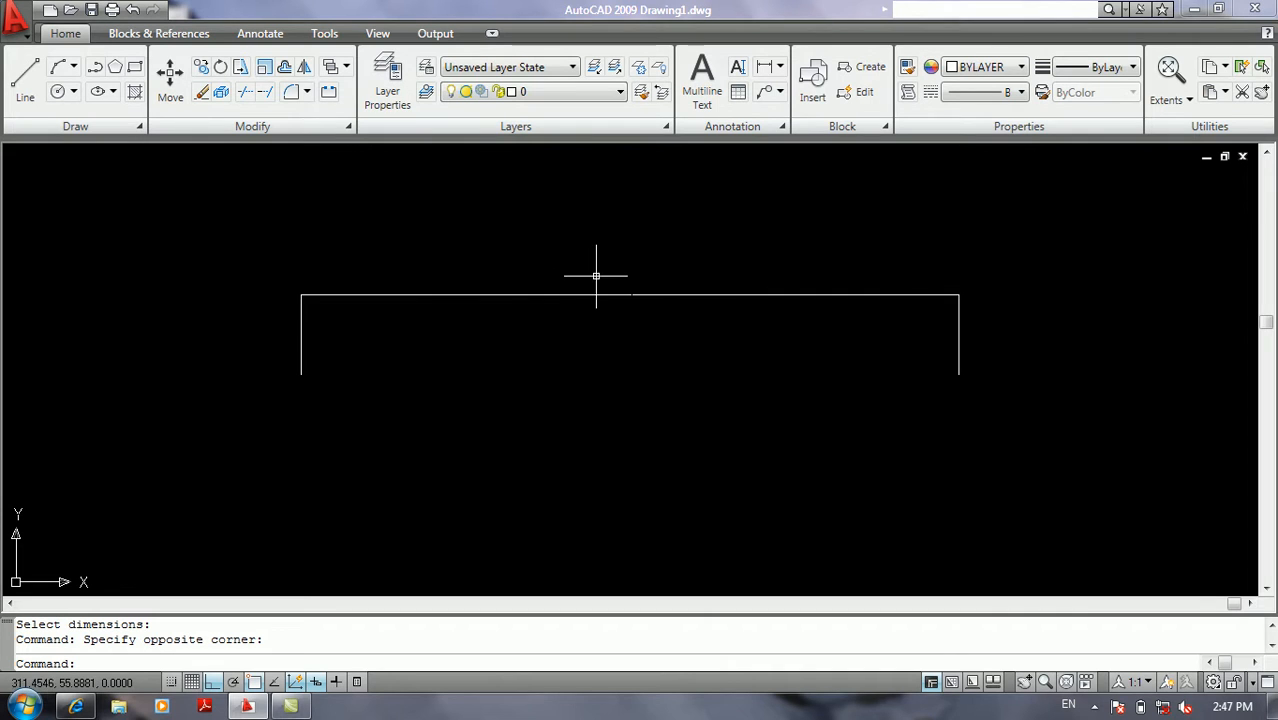
pyautogui.scroll(2, 589, 284)
pyautogui.moveTo(588, 285); pyautogui.dragTo(522, 351, button='middle')
pyautogui.write('l')
pyautogui.press('Return')
pyautogui.click(340, 260)
pyautogui.click(560, 262)
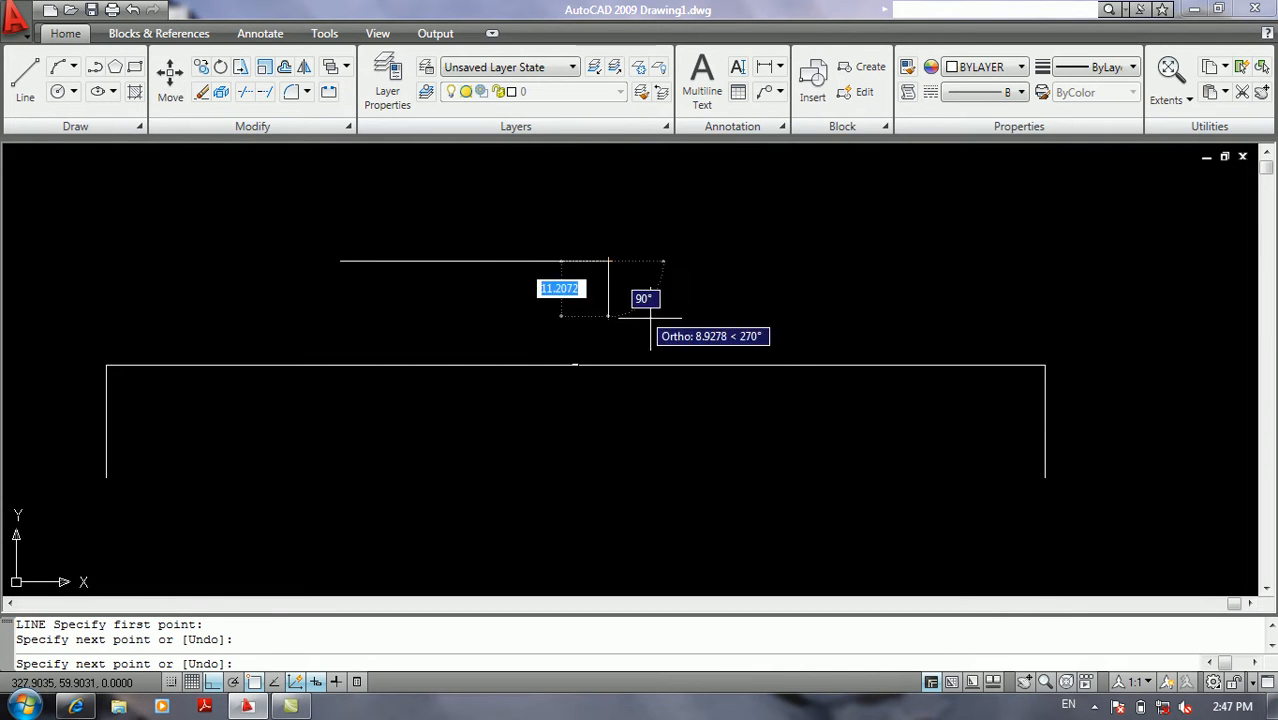
pyautogui.press('F8')
pyautogui.click(608, 261)
pyautogui.click(672, 316)
pyautogui.click(766, 163)
pyautogui.click(771, 250)
pyautogui.click(1065, 251)
pyautogui.press('Return')
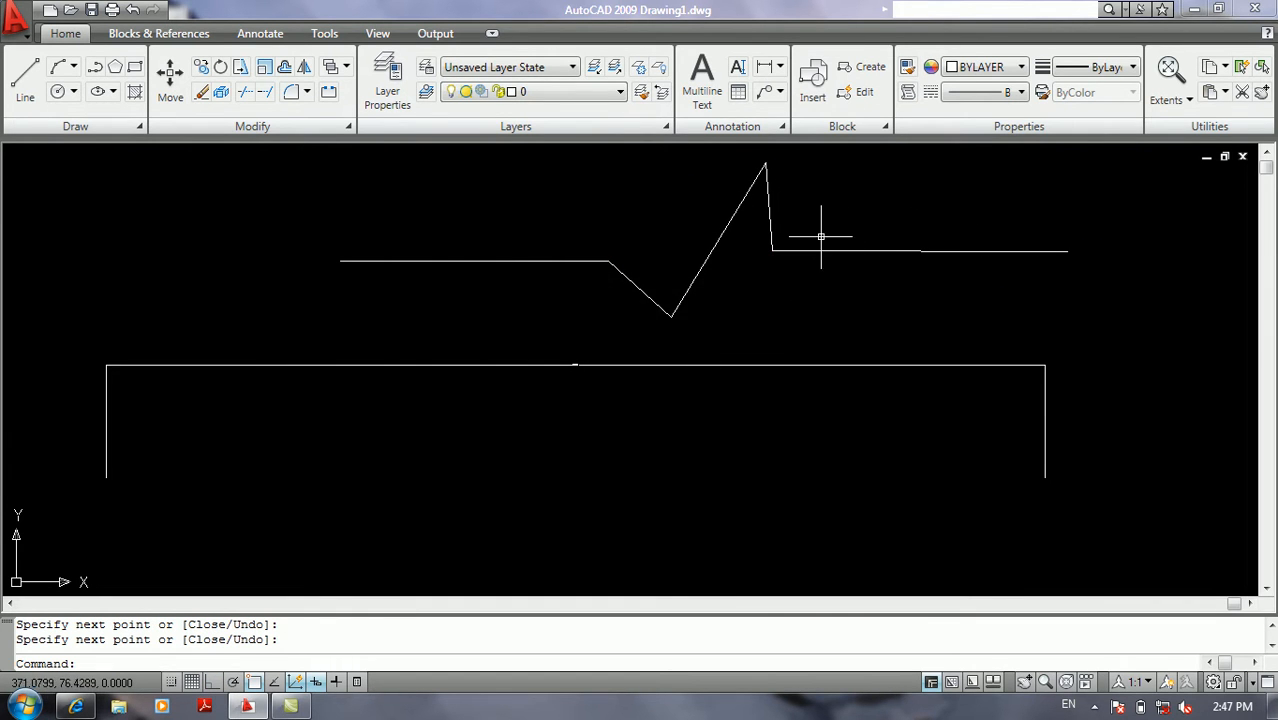
# Erase all segments of the sketched jogged line above the linear dimension
pyautogui.click(830, 200)
pyautogui.click(568, 287)
pyautogui.press('Delete')
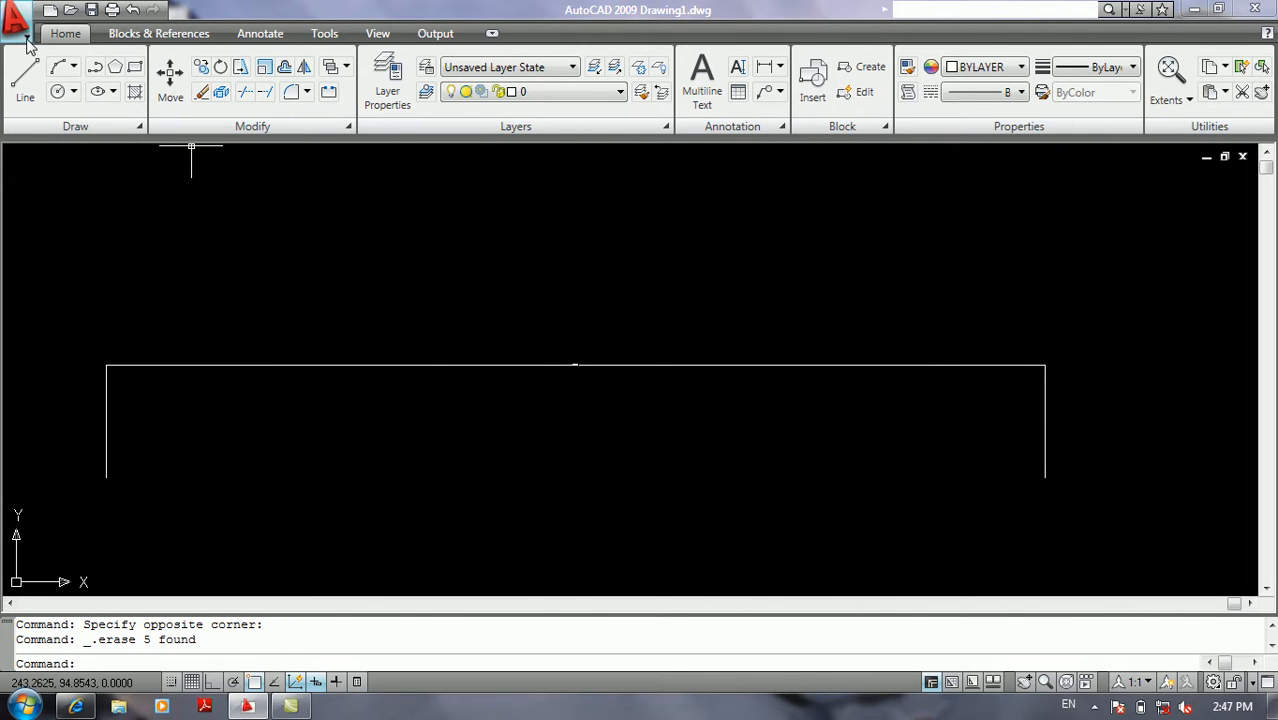
# Add a jog to the linear dimension with Jogged Linear, placing it midway between the dimension text and the right extension line
pyautogui.click(15, 16)
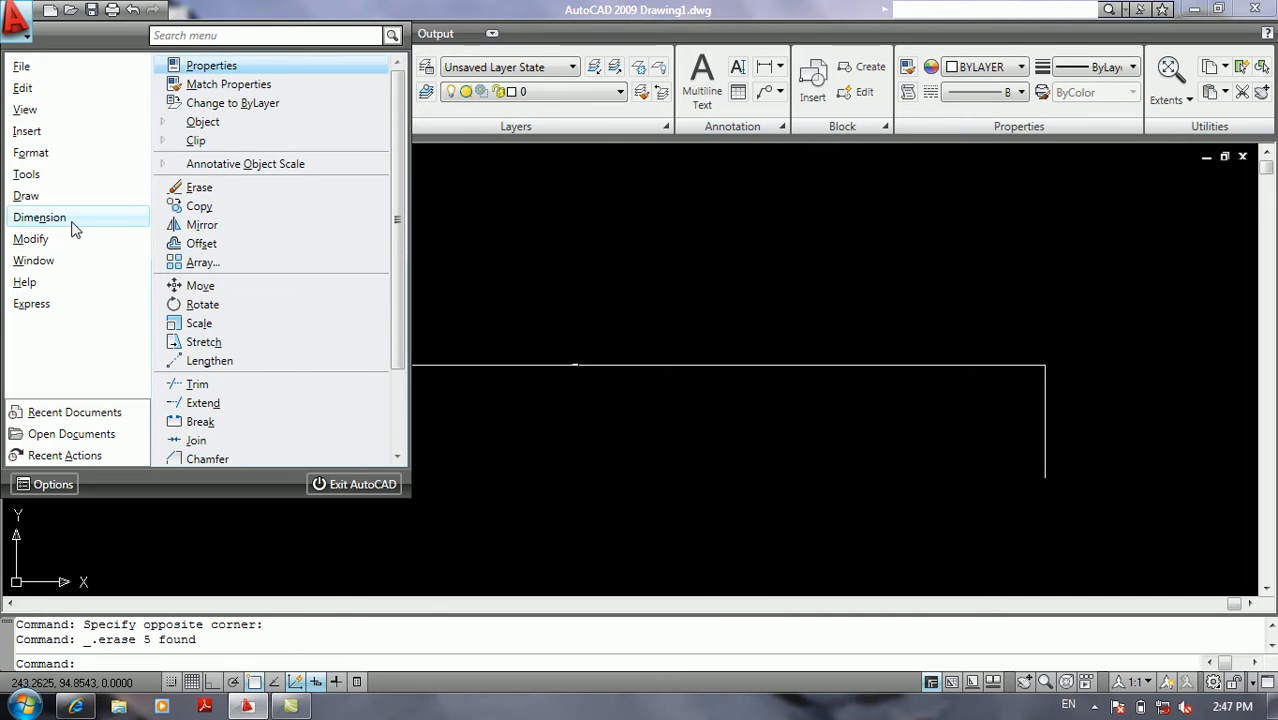
pyautogui.moveTo(73, 229)
pyautogui.click(210, 406)
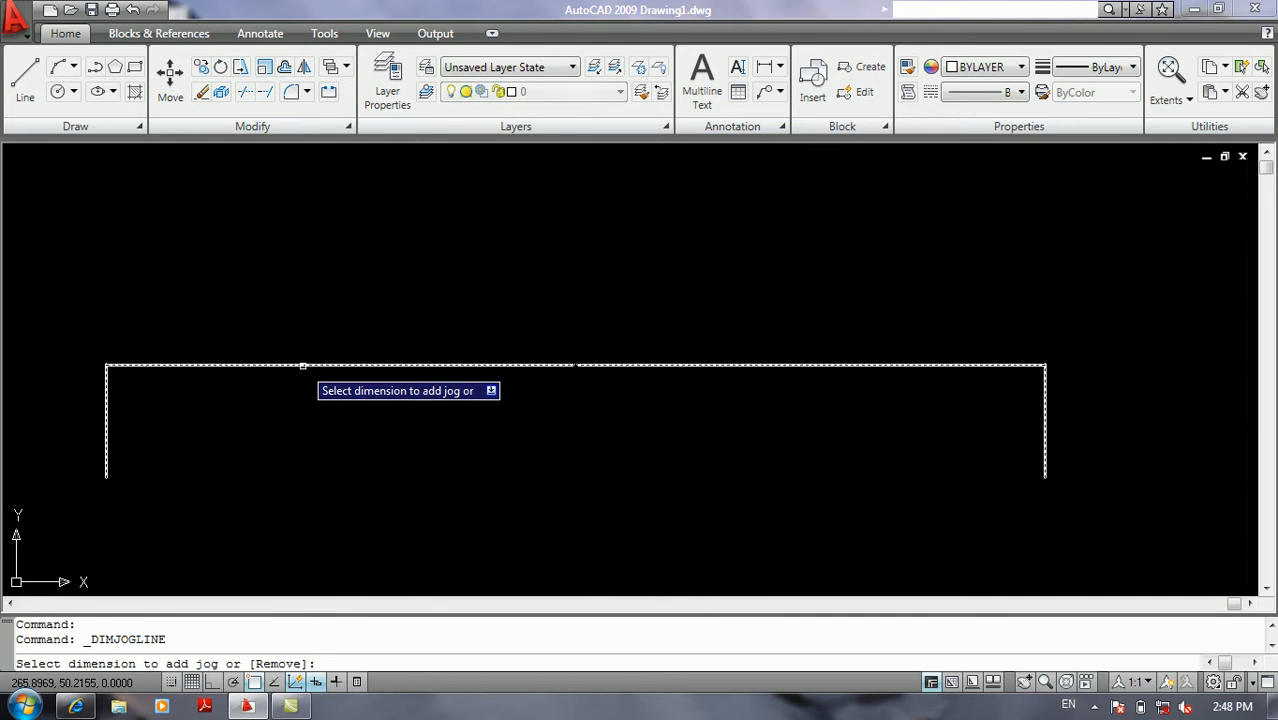
pyautogui.click(303, 366)
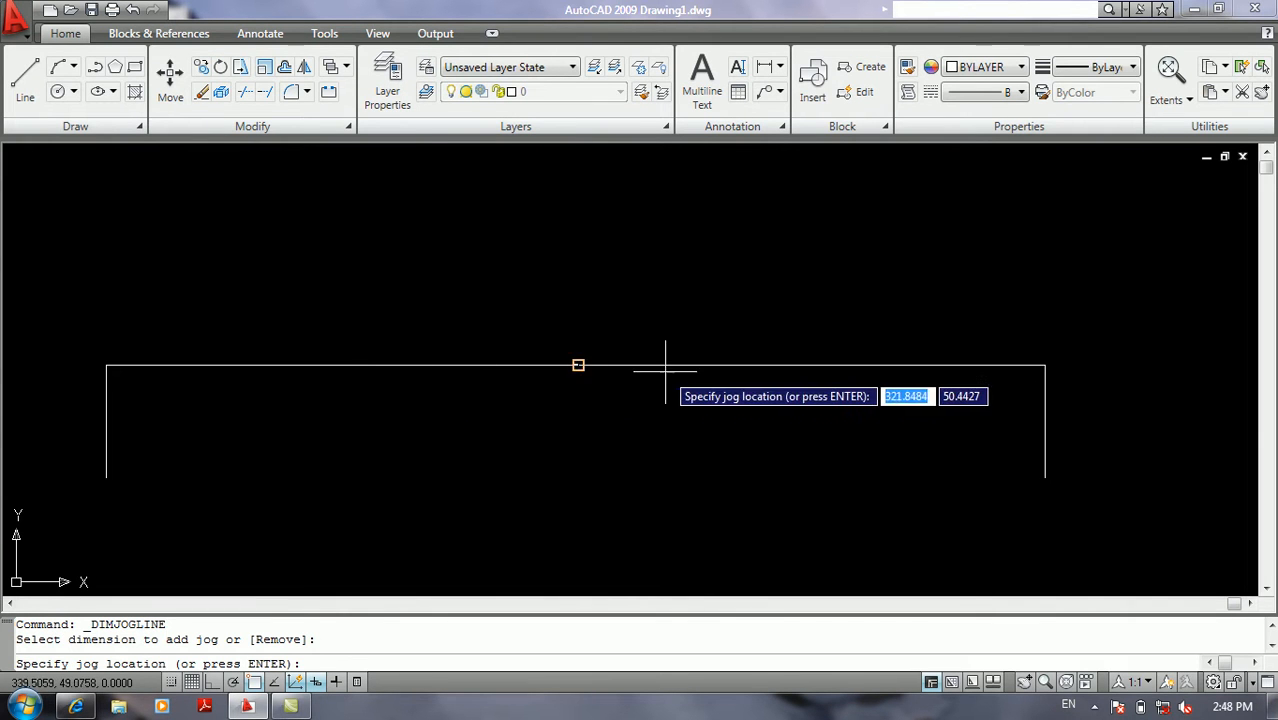
pyautogui.click(806, 366)
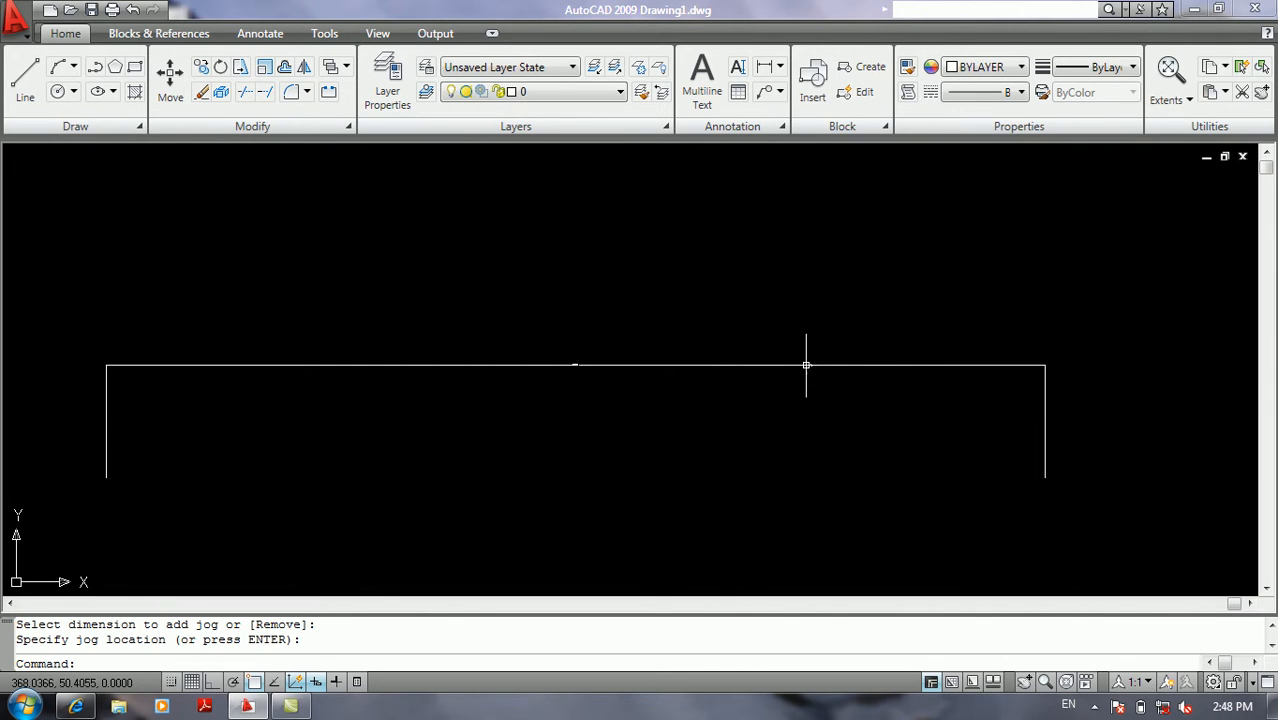
pyautogui.scroll(8, 802, 374)
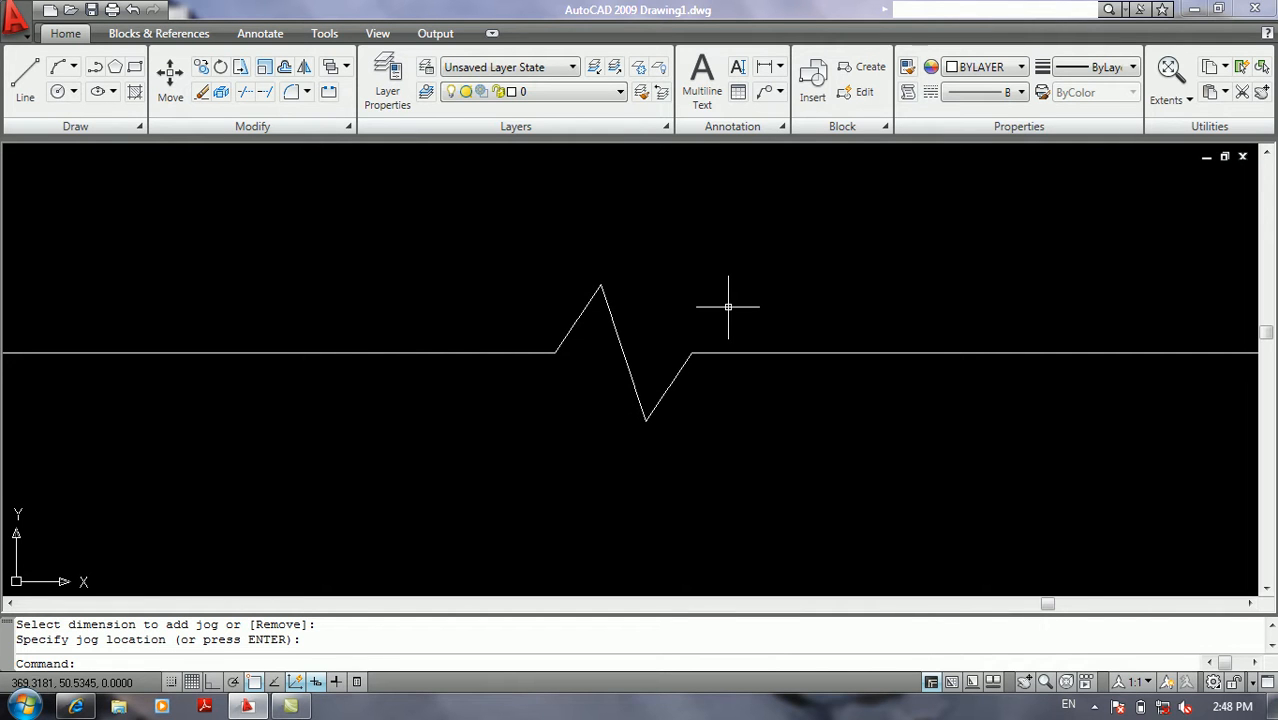
# Draw a single horizontal line above the jogged linear dimension with ortho on
pyautogui.scroll(-8, 727, 306)
pyautogui.moveTo(518, 282); pyautogui.dragTo(538, 337, button='middle')
pyautogui.scroll(3, 538, 337)
pyautogui.moveTo(279, 269); pyautogui.dragTo(294, 317, button='middle')
pyautogui.write('l')
pyautogui.press('Return')
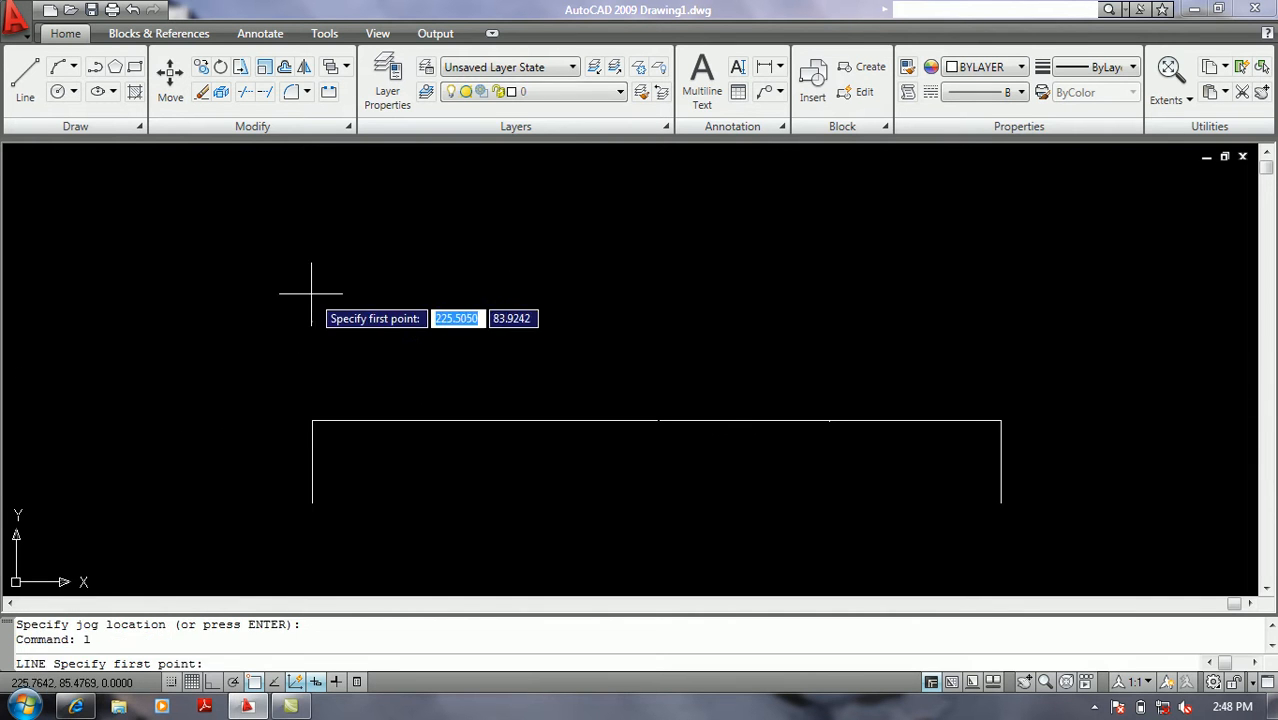
pyautogui.click(301, 277)
pyautogui.press('F8')
pyautogui.click(864, 255)
pyautogui.press('Return')
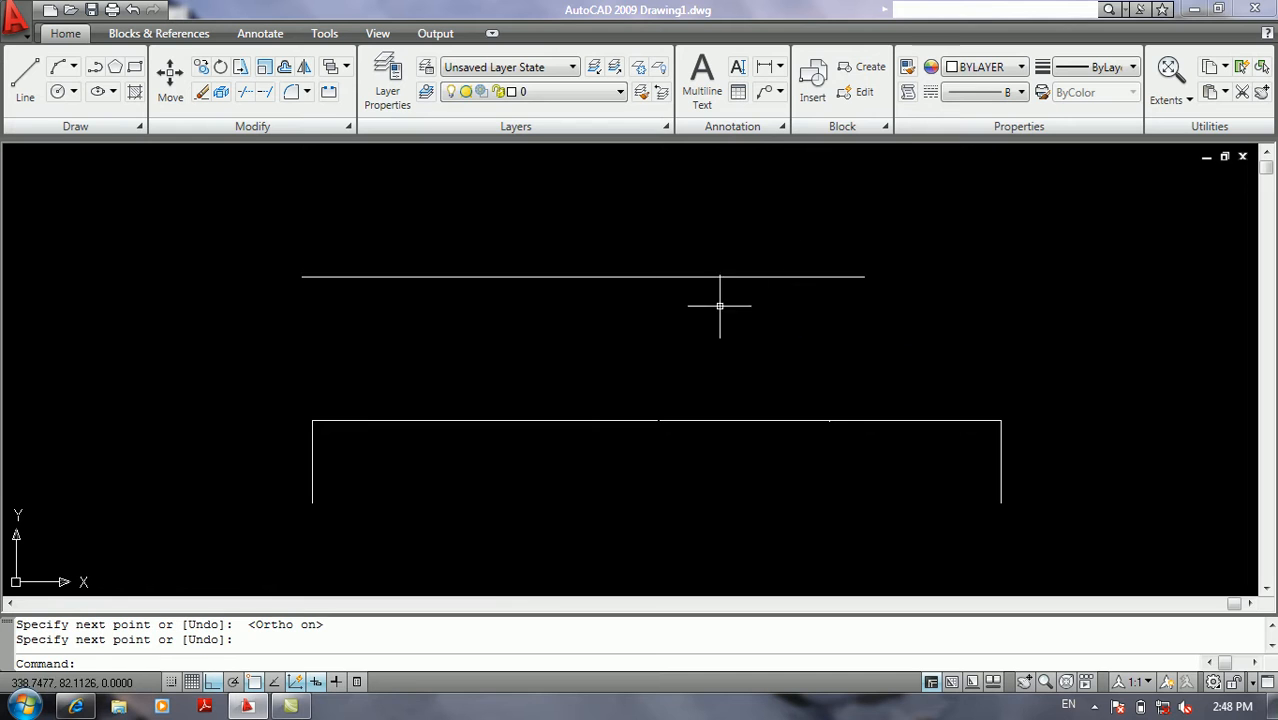
# Sketch a break-shaped line just below the horizontal line, with a short horizontal start, a slanted zigzag and a nearly horizontal end
pyautogui.write('l')
pyautogui.press('Return')
pyautogui.click(538, 290)
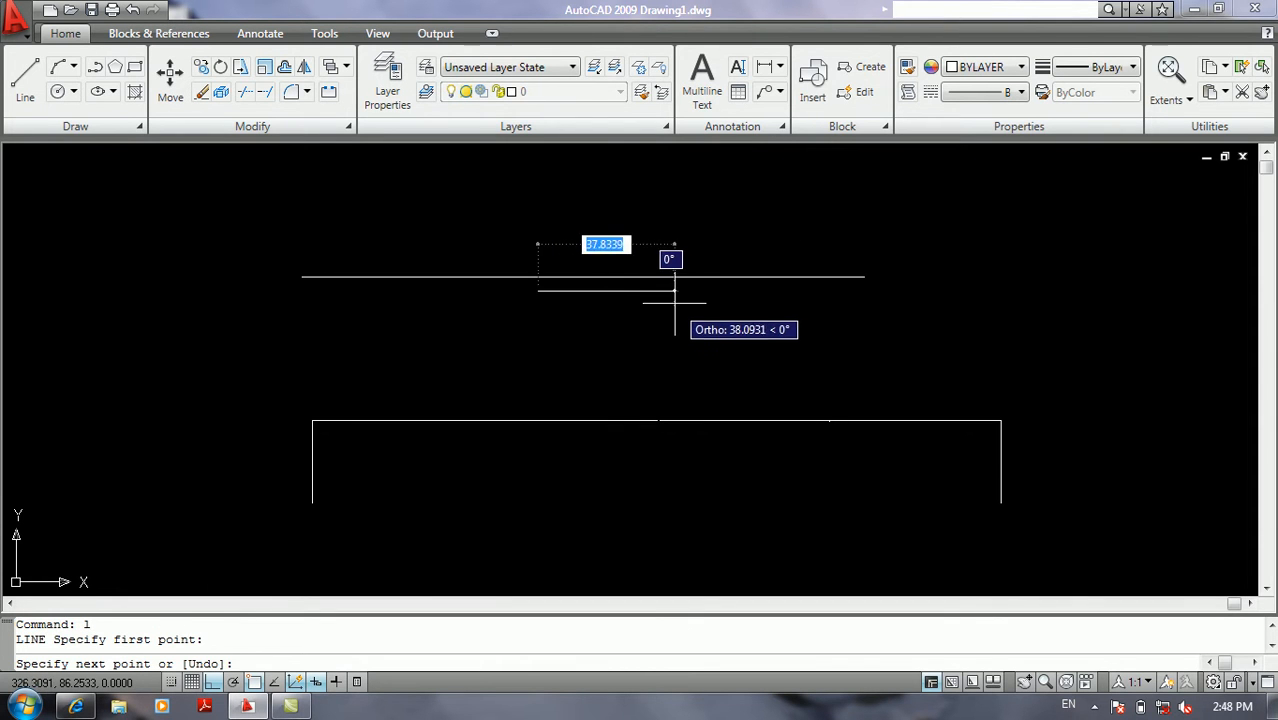
pyautogui.click(675, 290)
pyautogui.press('F8')
pyautogui.click(742, 354)
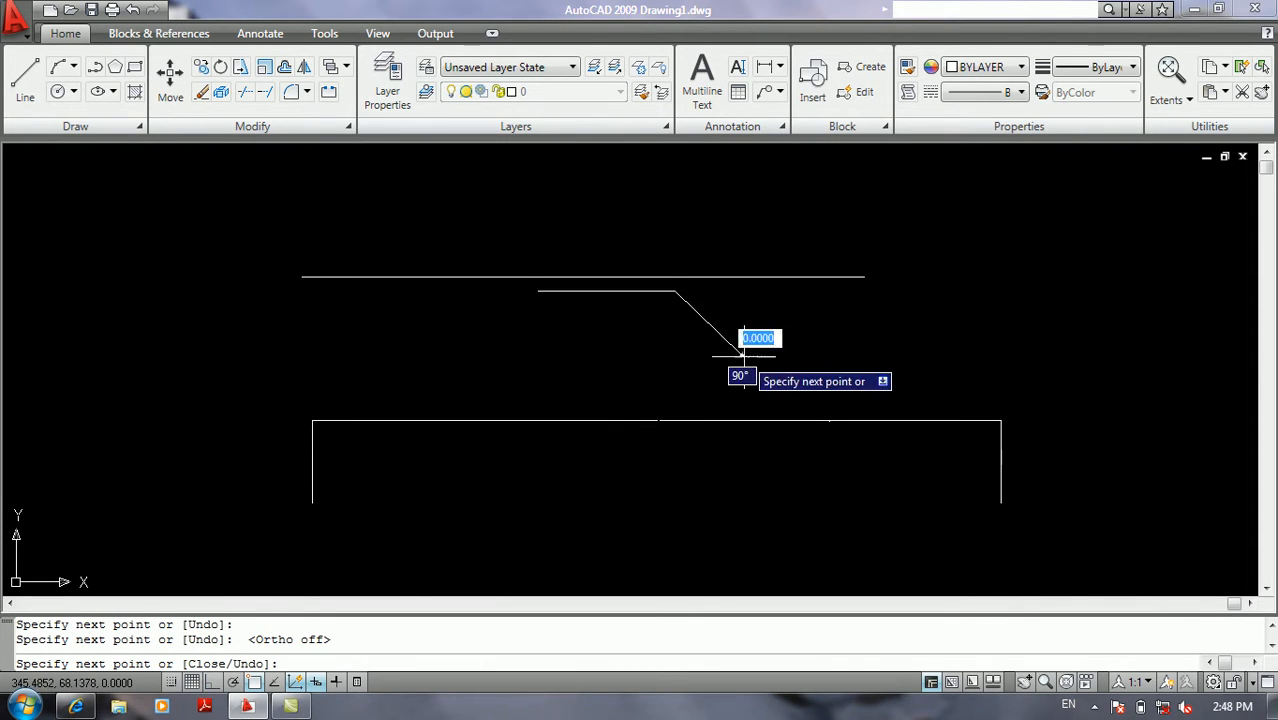
pyautogui.click(796, 210)
pyautogui.click(878, 333)
pyautogui.click(1029, 343)
pyautogui.press('Return')
# Erase all segments of the sketched break-shaped line, keeping the straight horizontal line
pyautogui.click(962, 292)
pyautogui.click(620, 348)
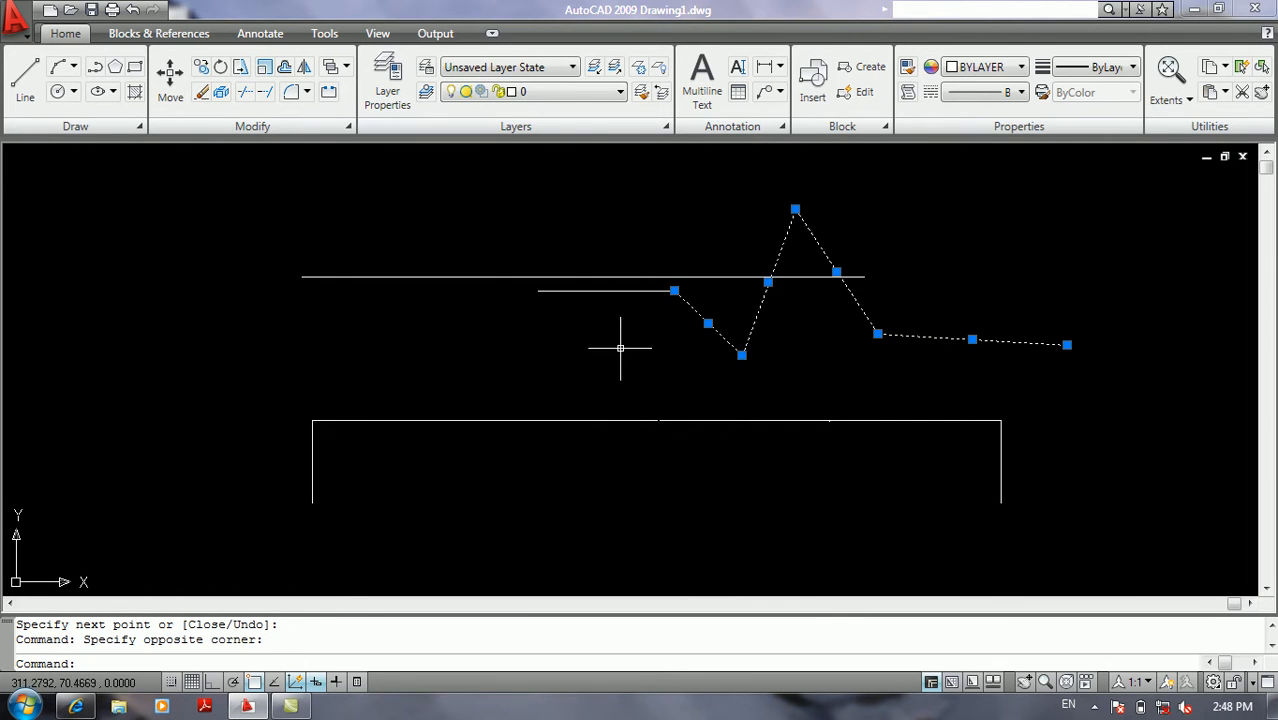
pyautogui.press('Delete')
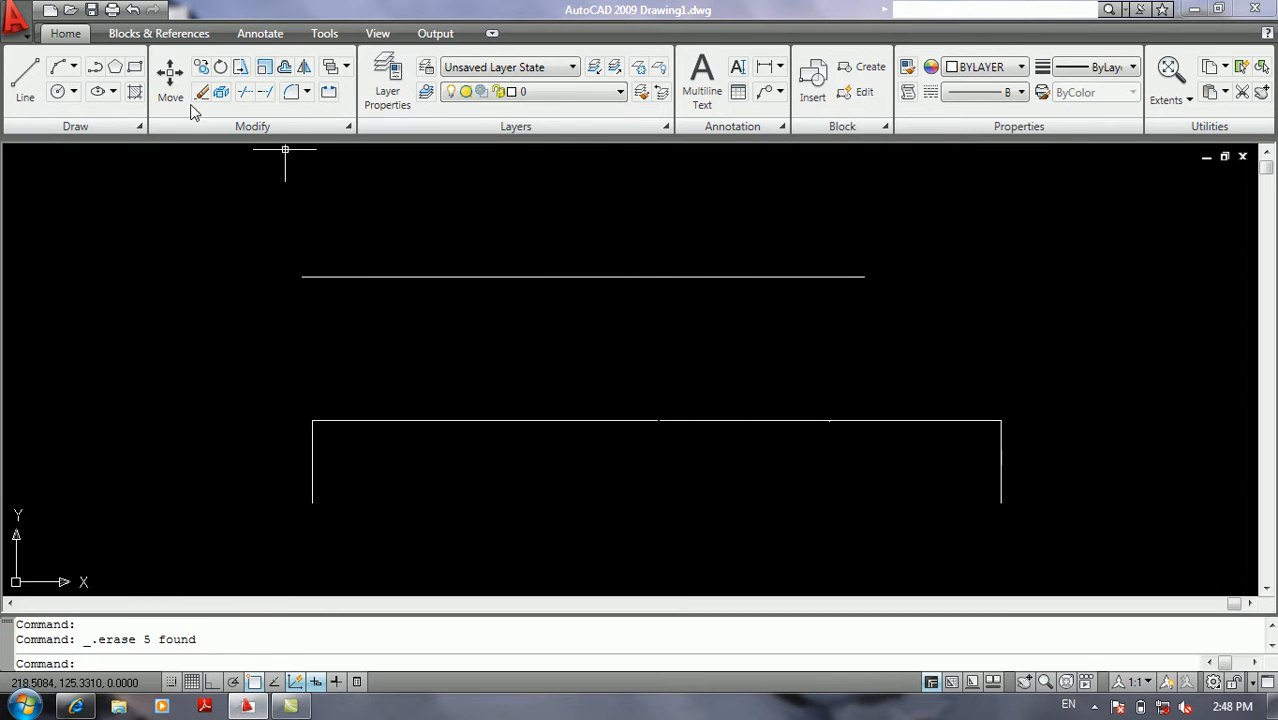
# Create an Express Tools break-line along the existing horizontal line from end to end, with the break symbol near its middle
pyautogui.click(16, 18)
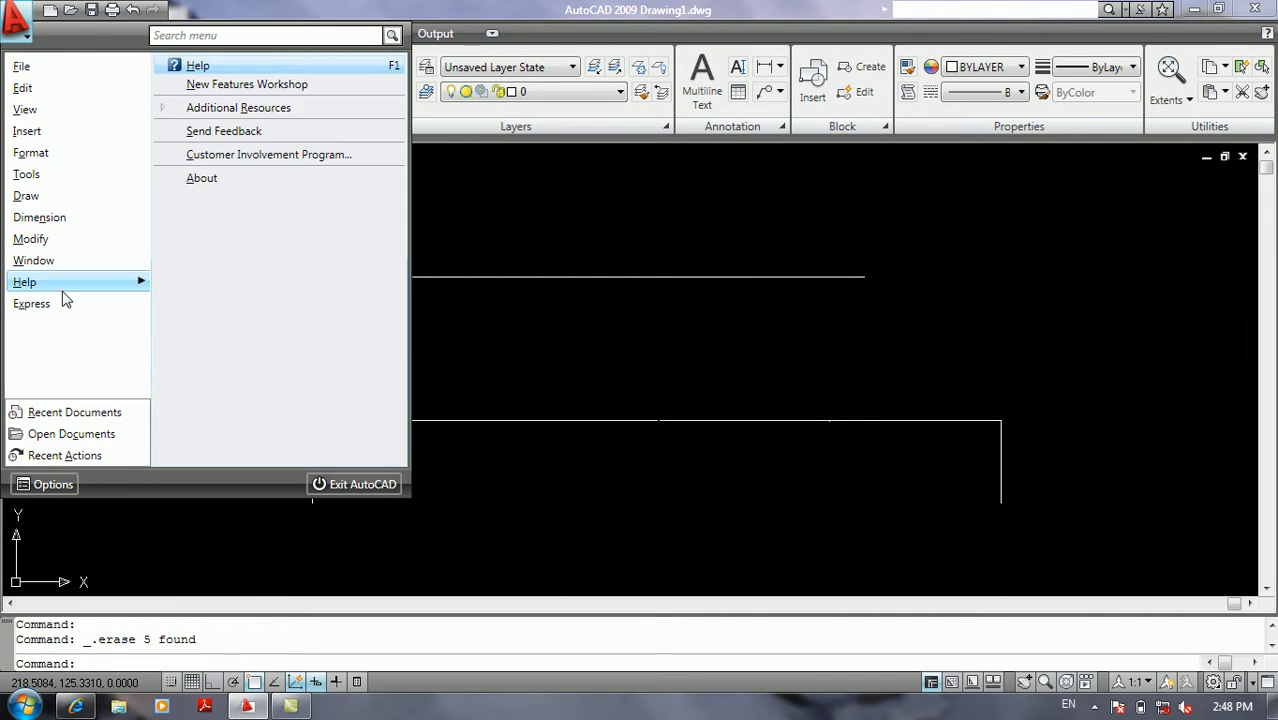
pyautogui.moveTo(62, 303)
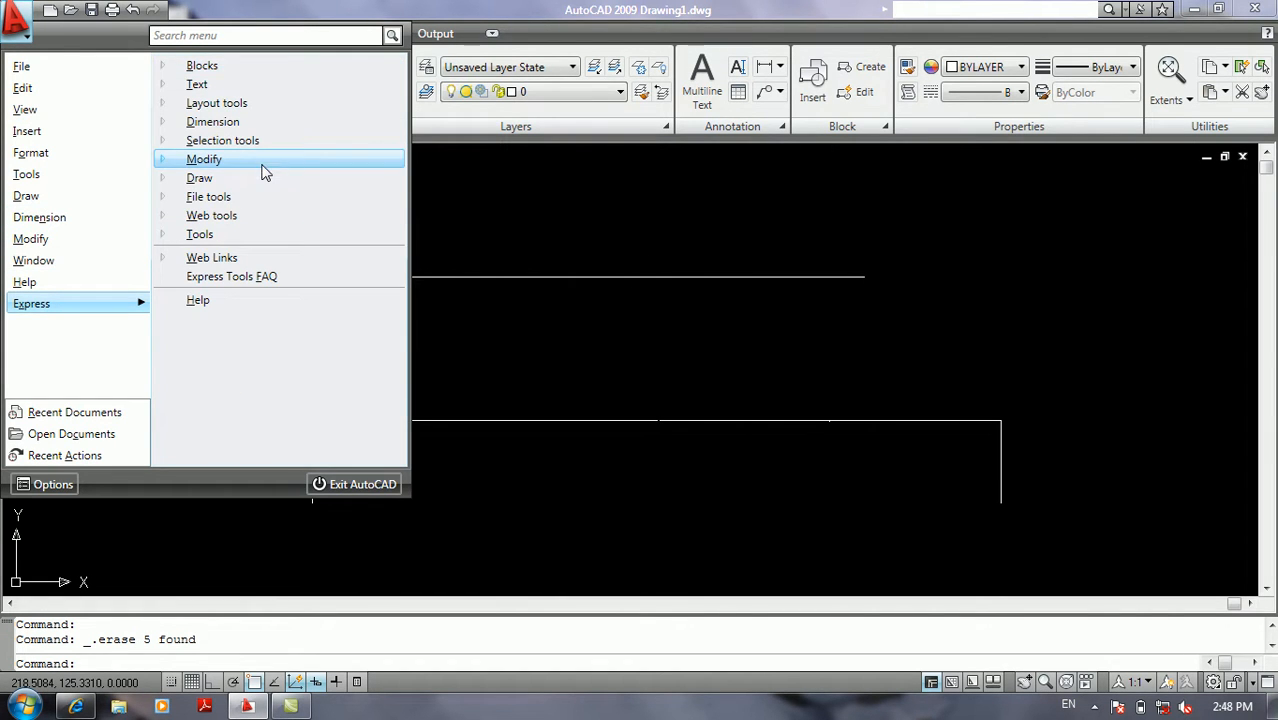
pyautogui.moveTo(261, 180)
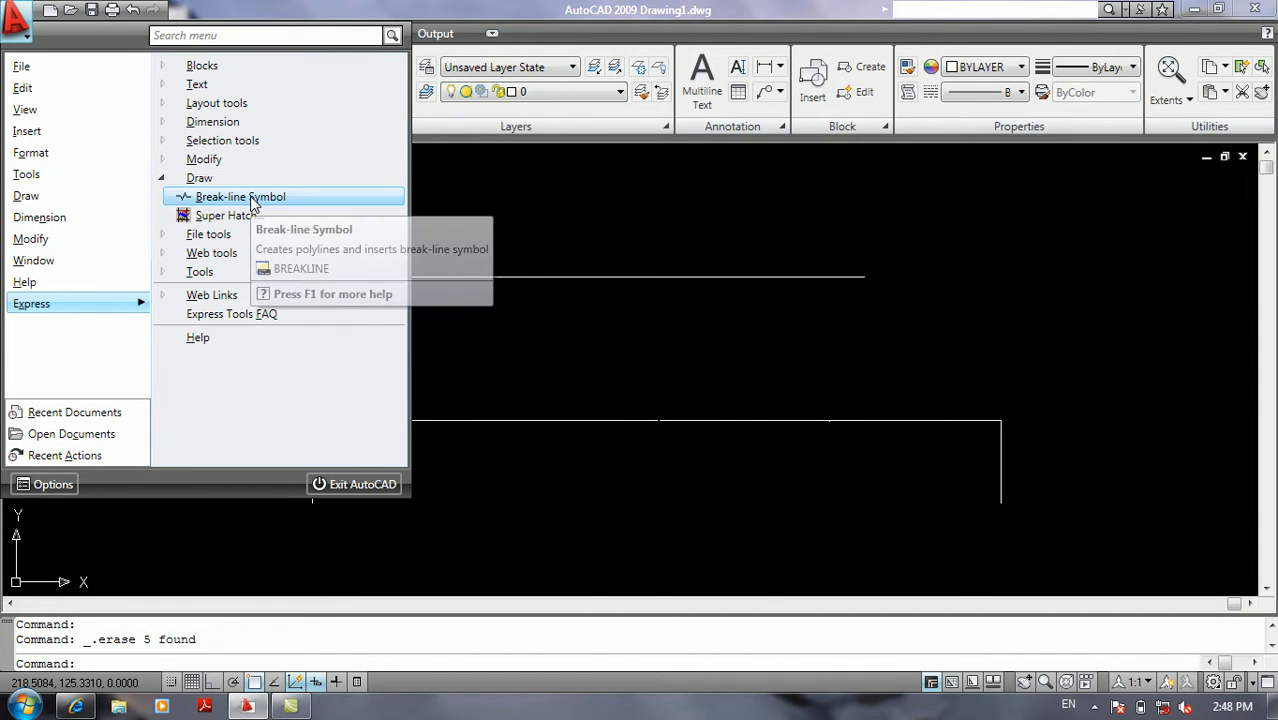
pyautogui.click(252, 199)
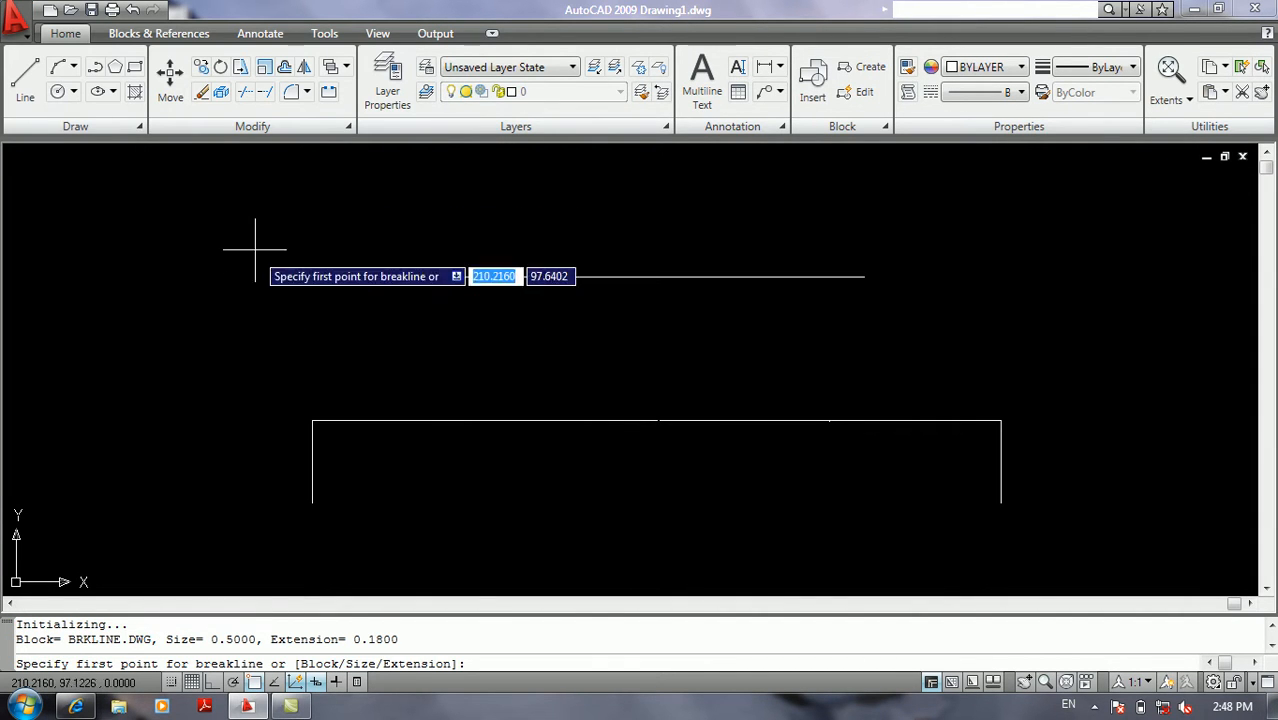
pyautogui.click(301, 277)
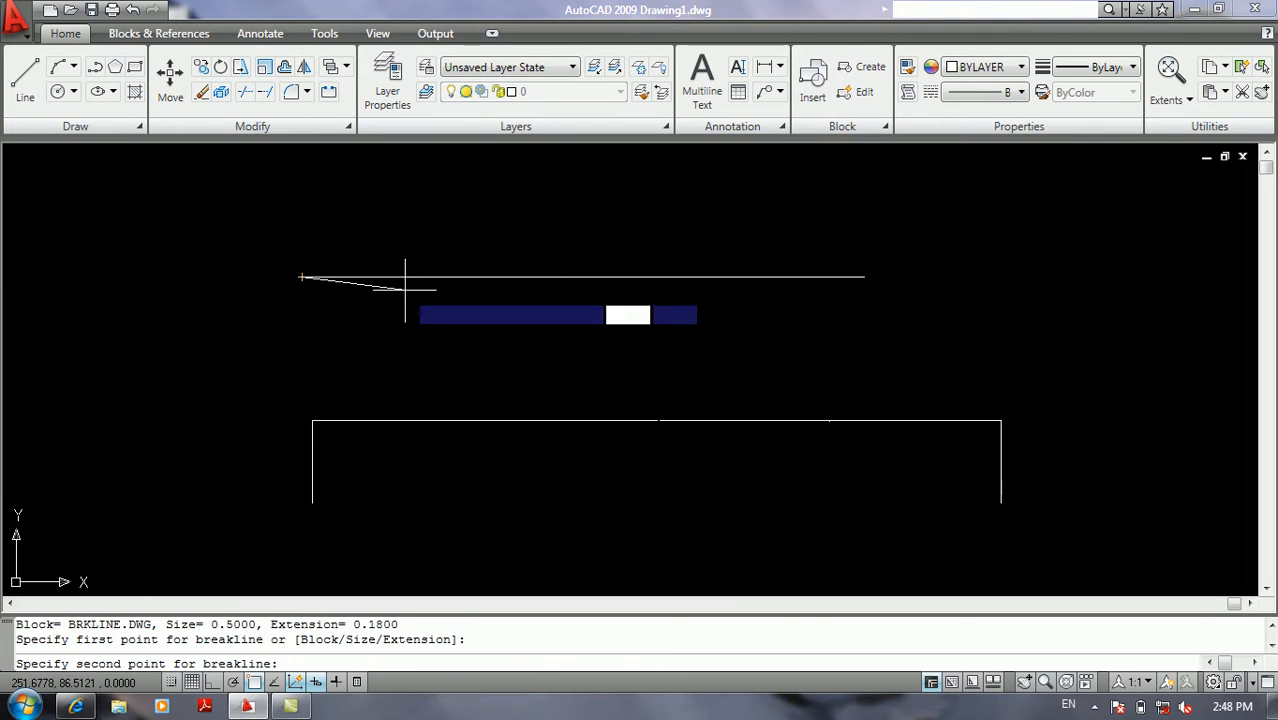
pyautogui.click(865, 277)
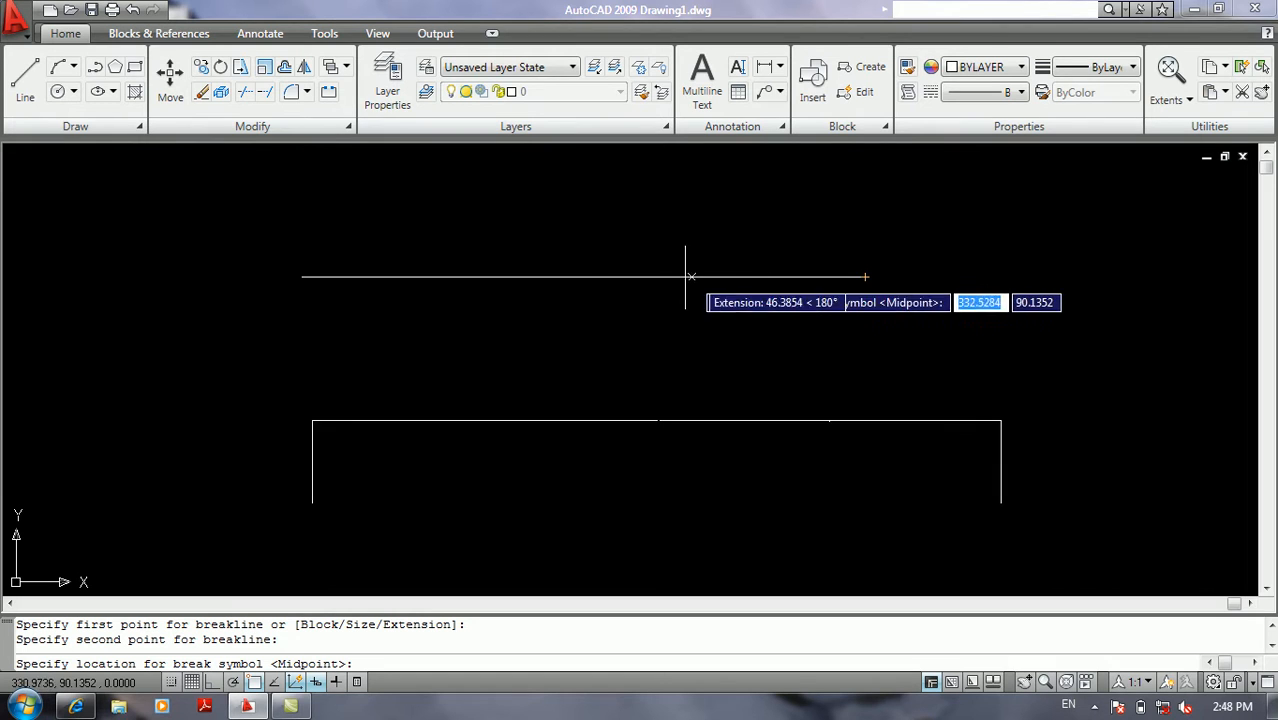
pyautogui.click(566, 274)
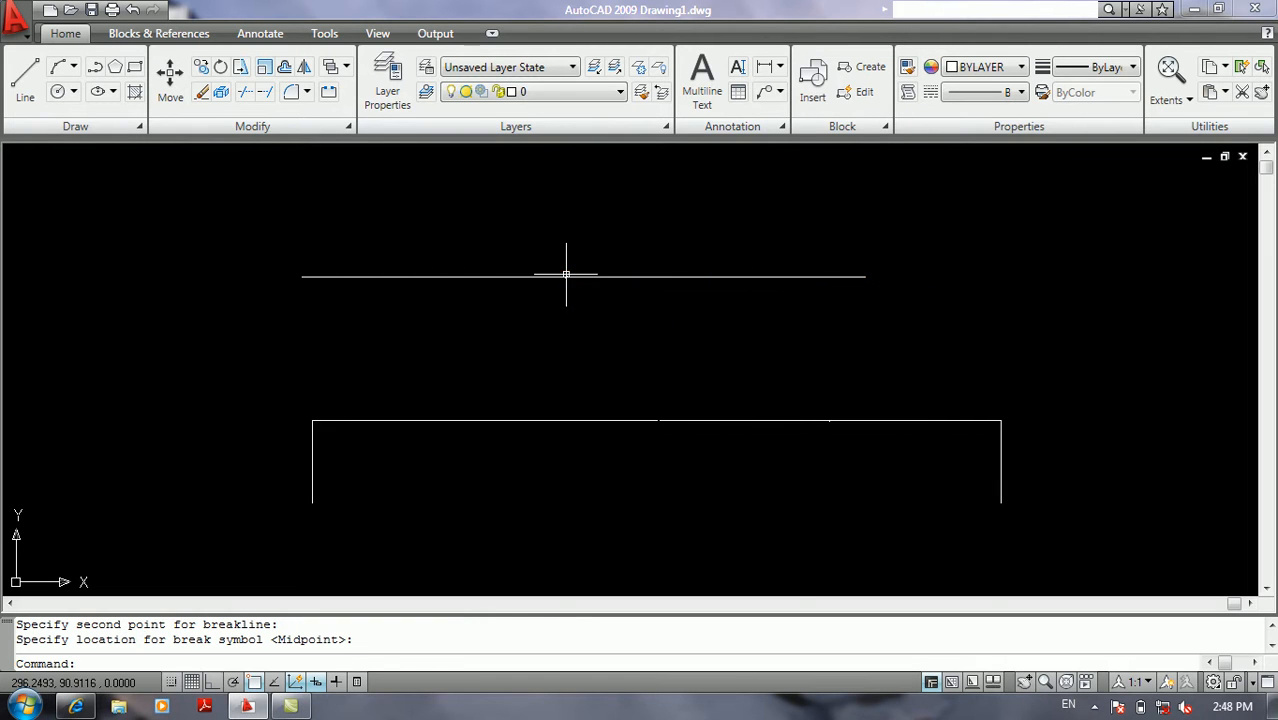
# Erase the original straight line running through the break symbol, keeping the break-line
pyautogui.scroll(5, 571, 300)
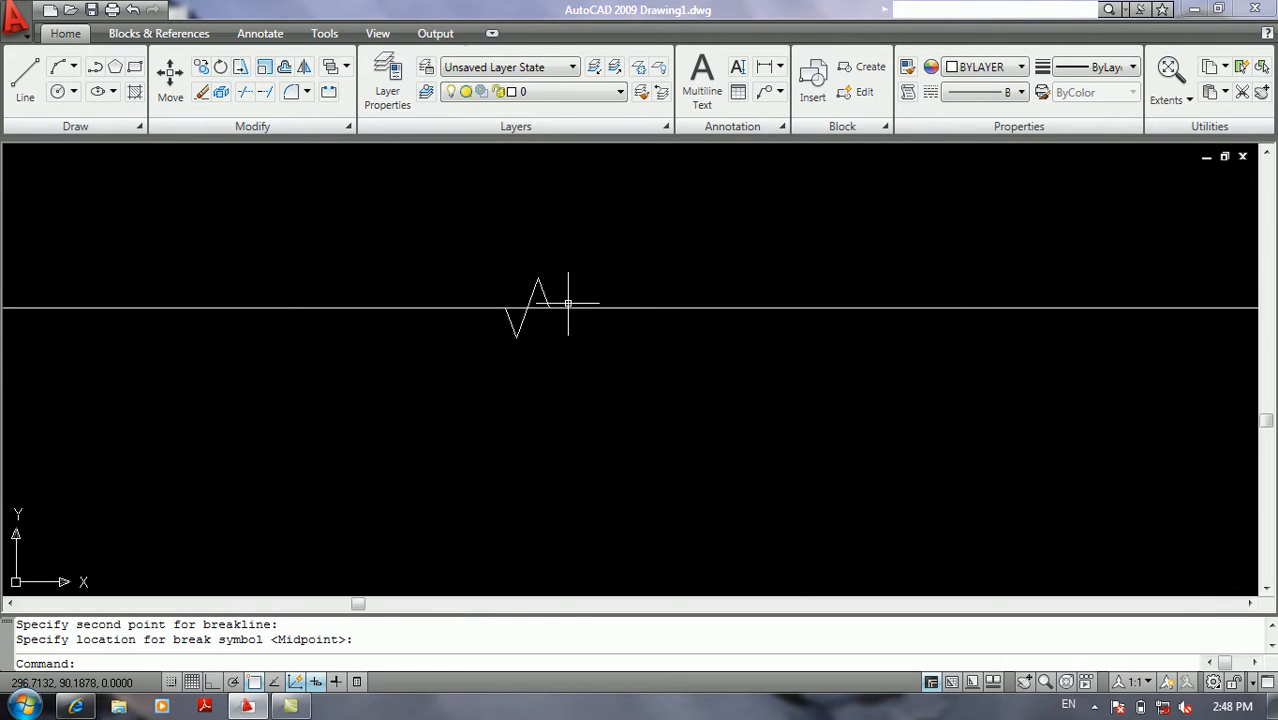
pyautogui.scroll(3, 532, 313)
pyautogui.click(536, 296)
pyautogui.press('Delete')
pyautogui.scroll(-5, 537, 290)
pyautogui.scroll(4, 531, 296)
pyautogui.moveTo(526, 289); pyautogui.dragTo(571, 337, button='middle')
pyautogui.press('Return')
pyautogui.press('Escape')
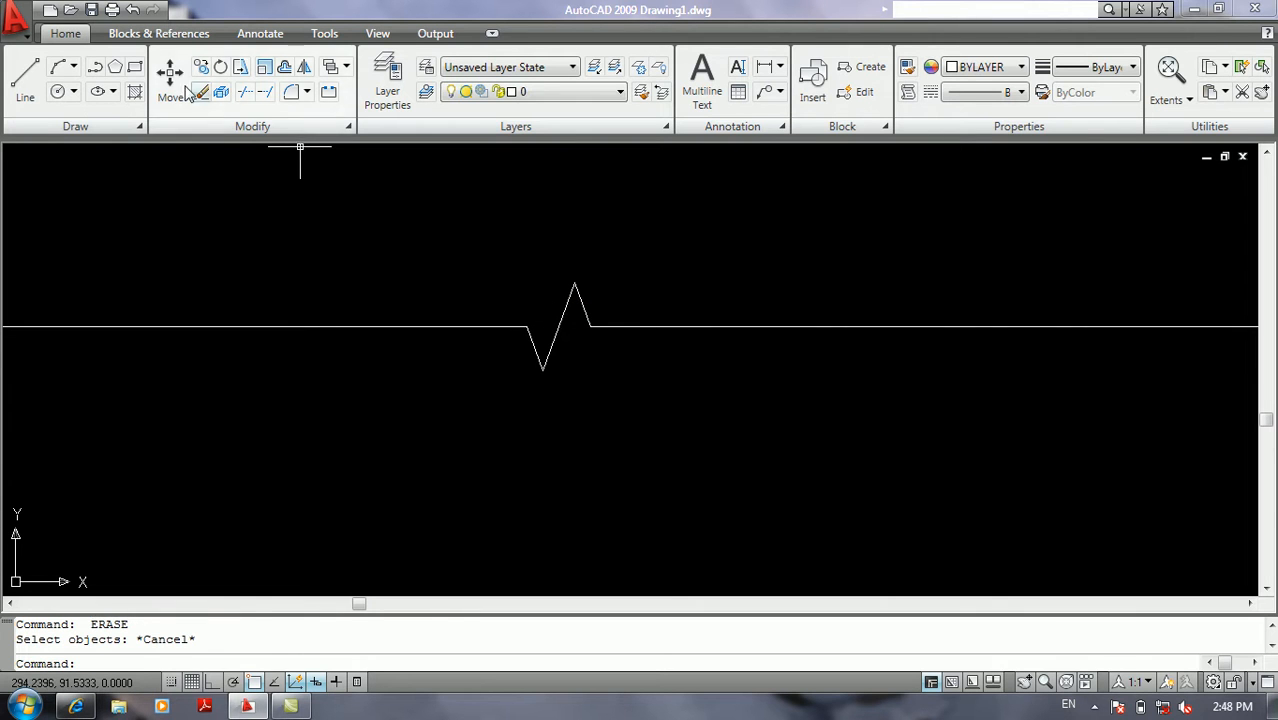
# Draw a second horizontal break-line above the first with ortho on, placing the break symbol at its midpoint
pyautogui.click(26, 36)
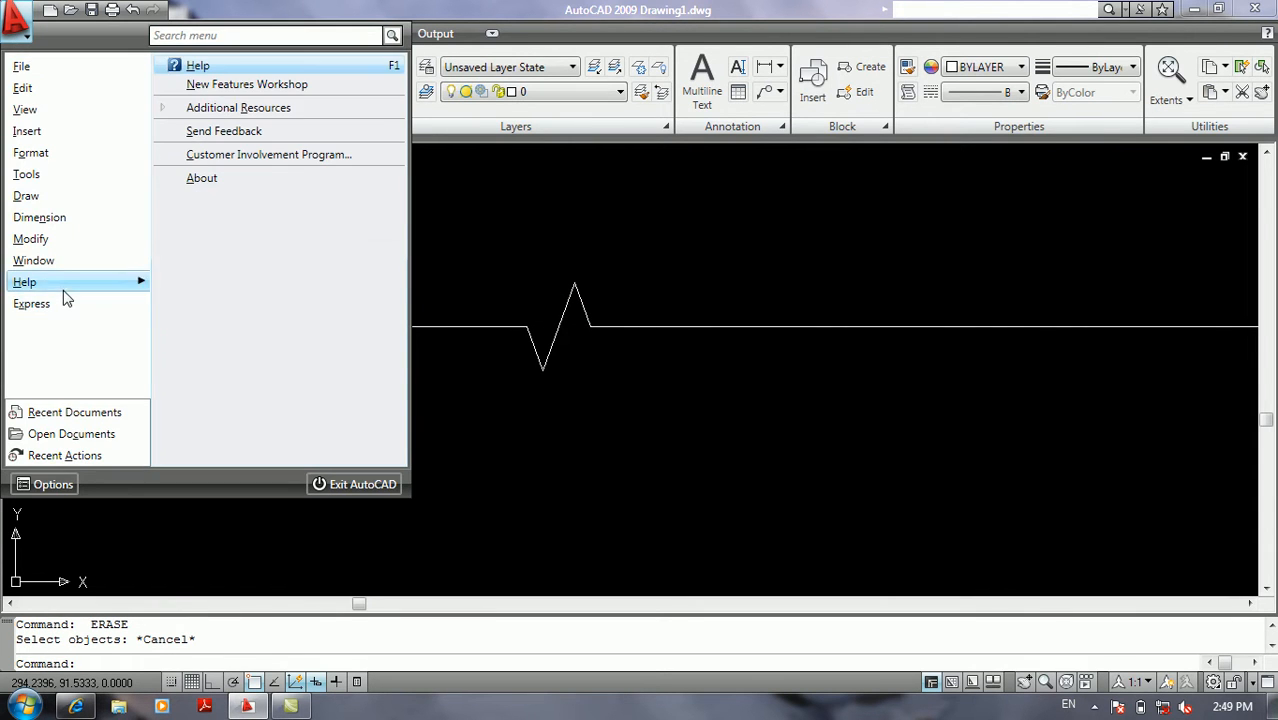
pyautogui.moveTo(65, 303)
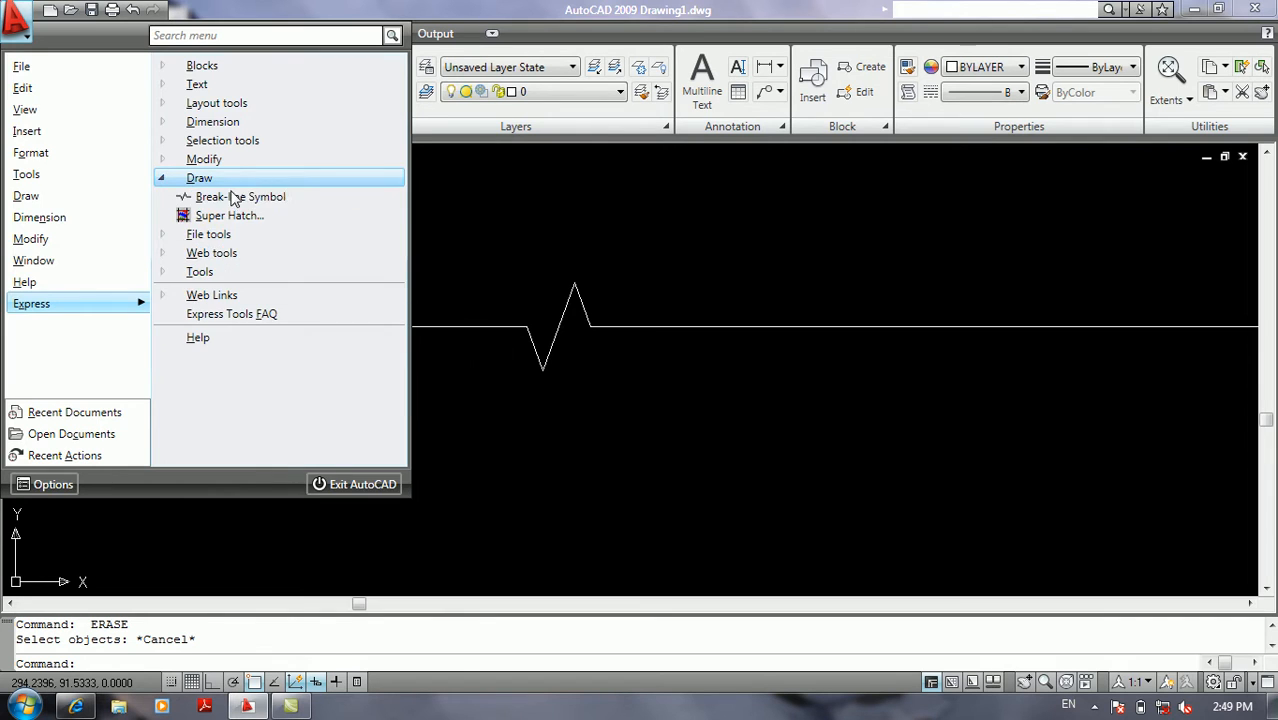
pyautogui.click(229, 195)
pyautogui.scroll(-4, 255, 220)
pyautogui.moveTo(271, 266); pyautogui.dragTo(297, 510, button='middle')
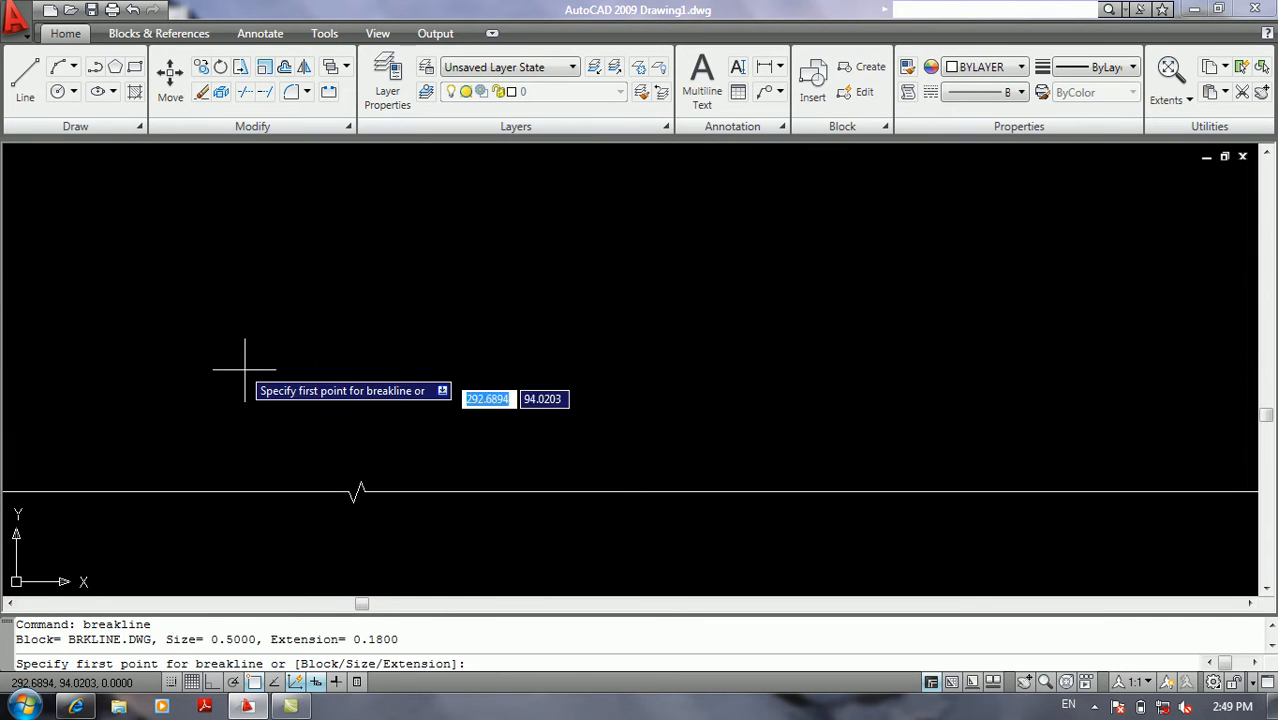
pyautogui.click(157, 261)
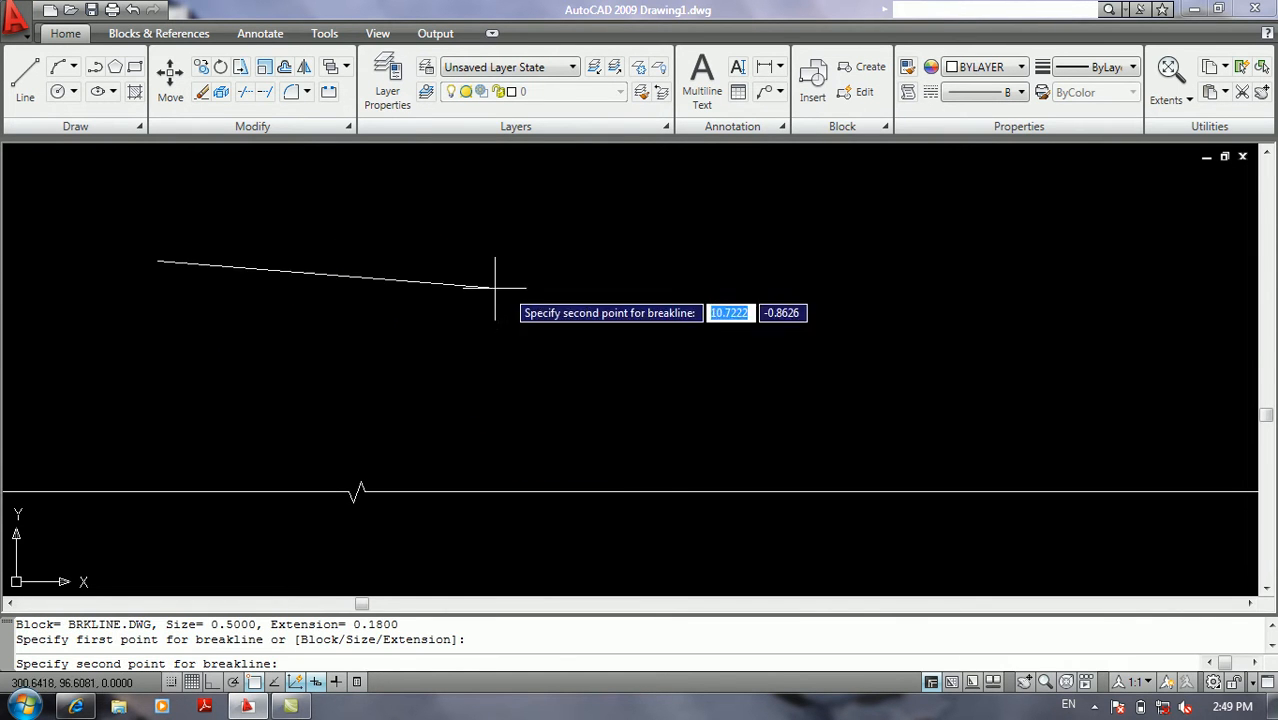
pyautogui.press('F8')
pyautogui.click(882, 262)
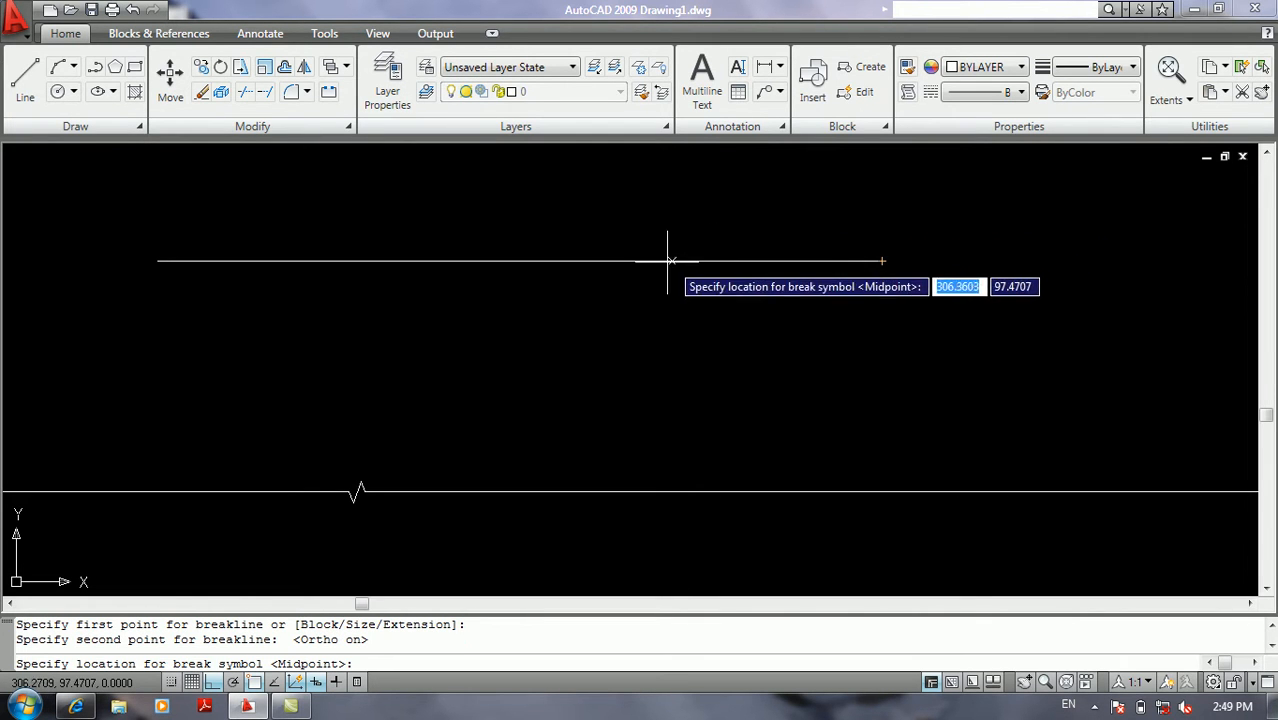
pyautogui.click(521, 262)
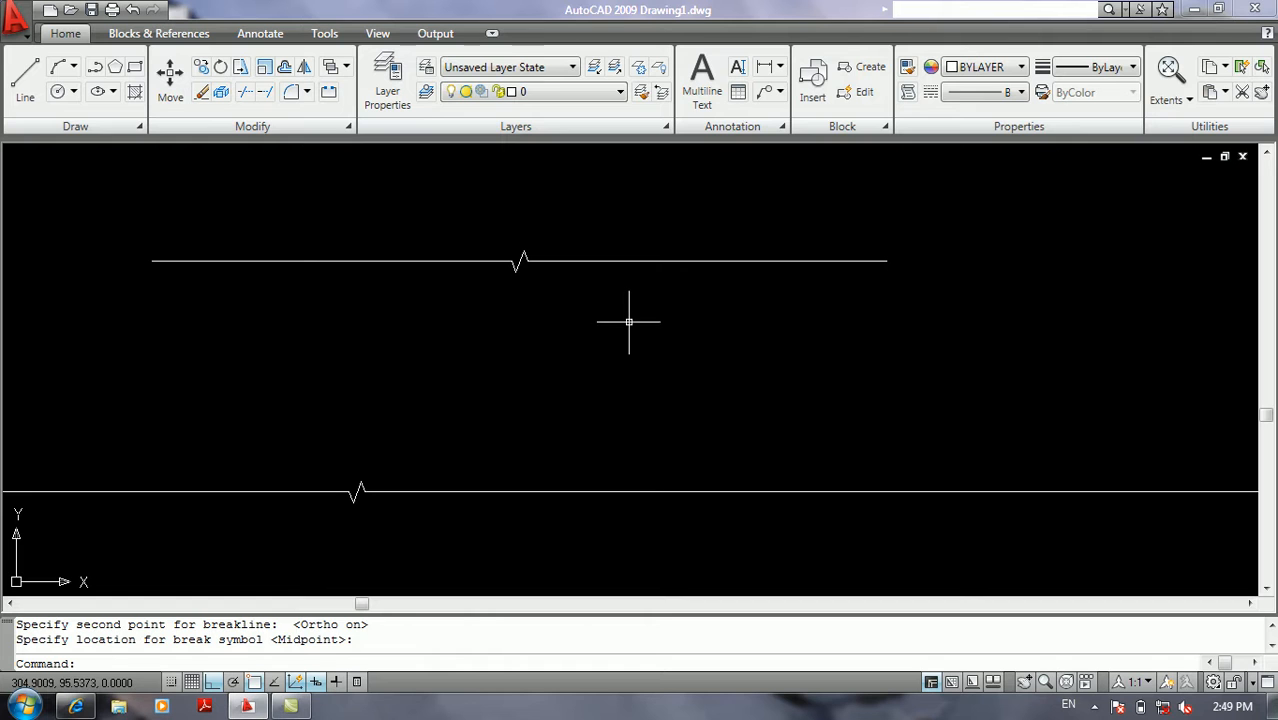
# Draw a shorter horizontal break-line between the two existing ones with symbol size 2, placing the symbol near its middle
pyautogui.press('Return')
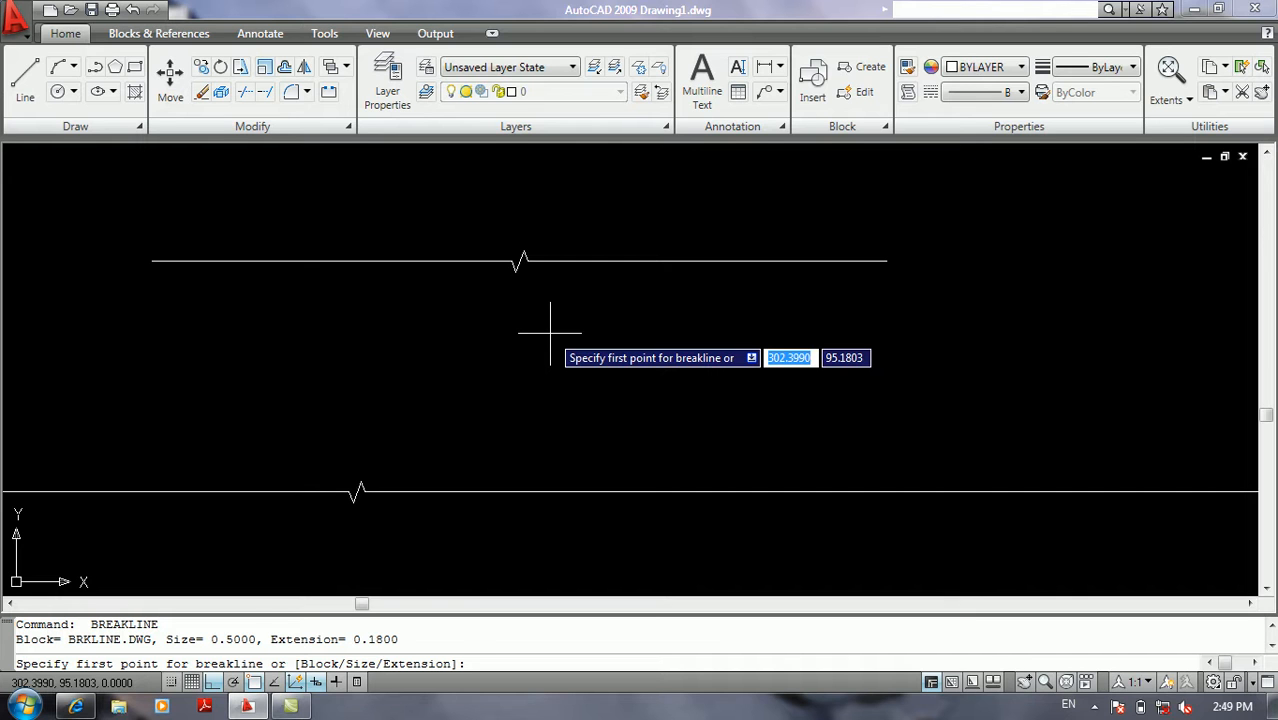
pyautogui.write('s')
pyautogui.press('Return')
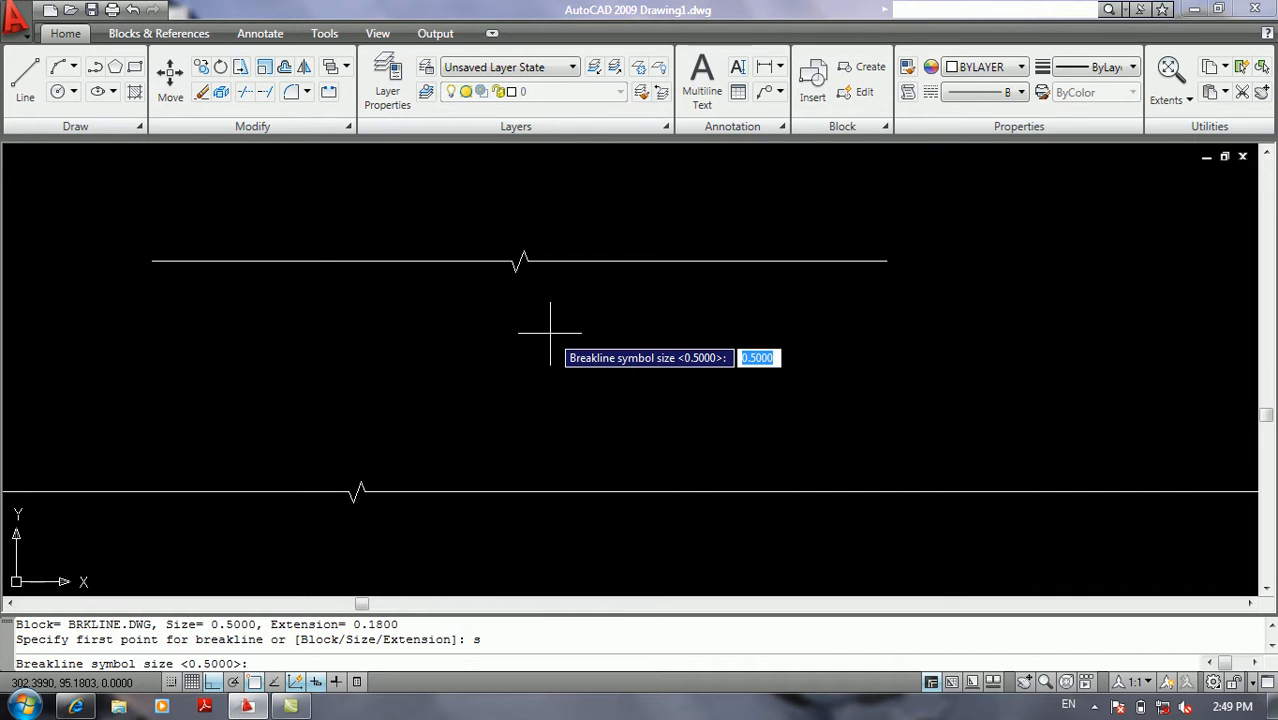
pyautogui.write('2')
pyautogui.press('Return')
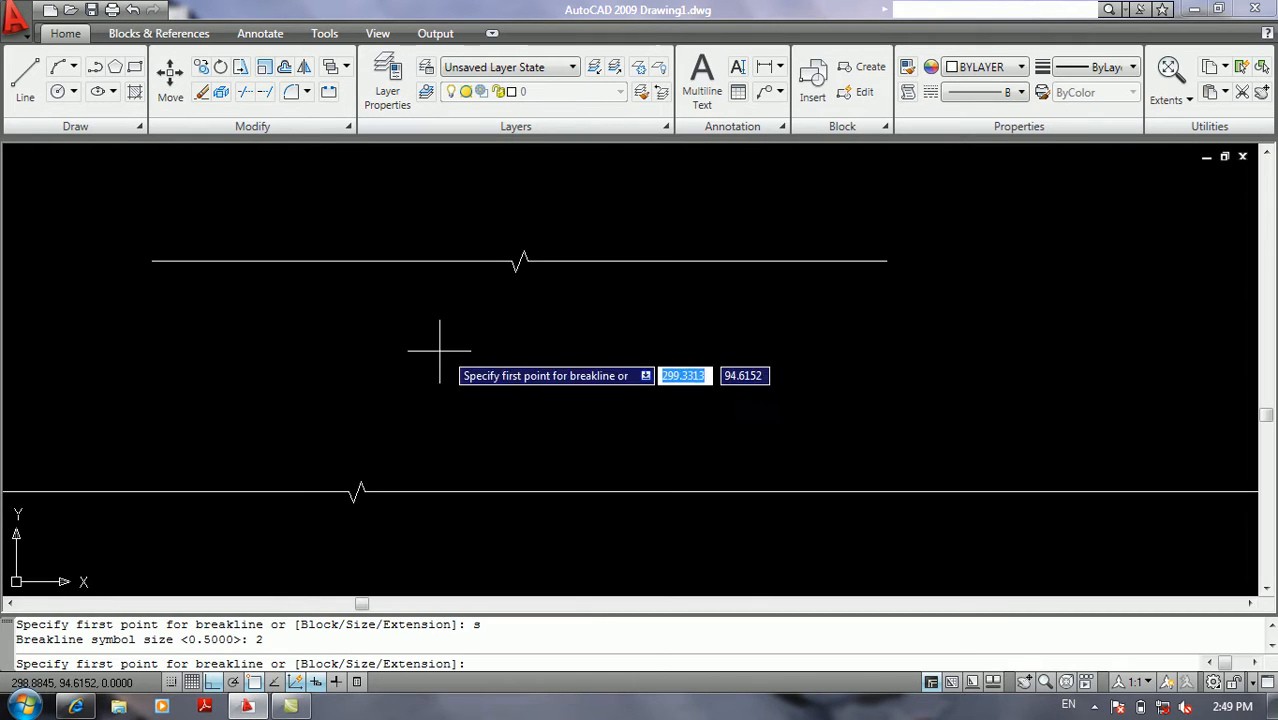
pyautogui.click(350, 337)
pyautogui.click(758, 337)
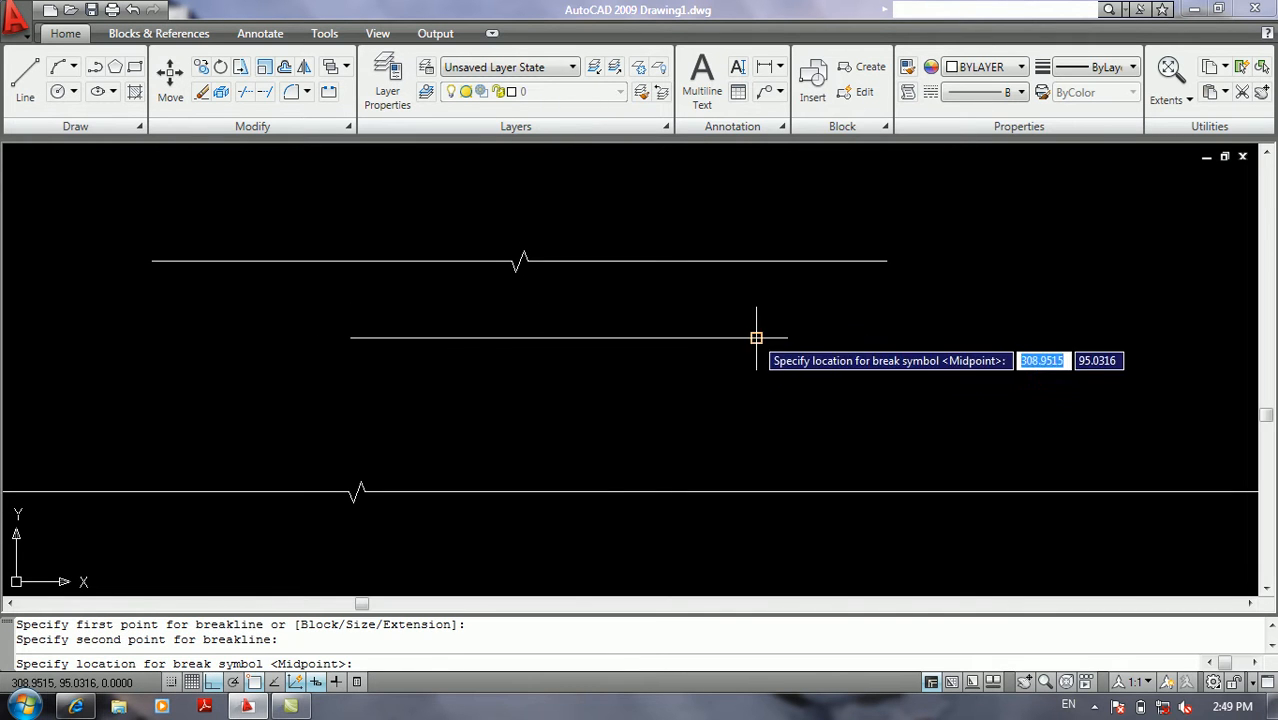
pyautogui.click(585, 340)
# Erase all the break-lines above the jogged linear dimension
pyautogui.scroll(-5, 701, 350)
pyautogui.click(729, 298)
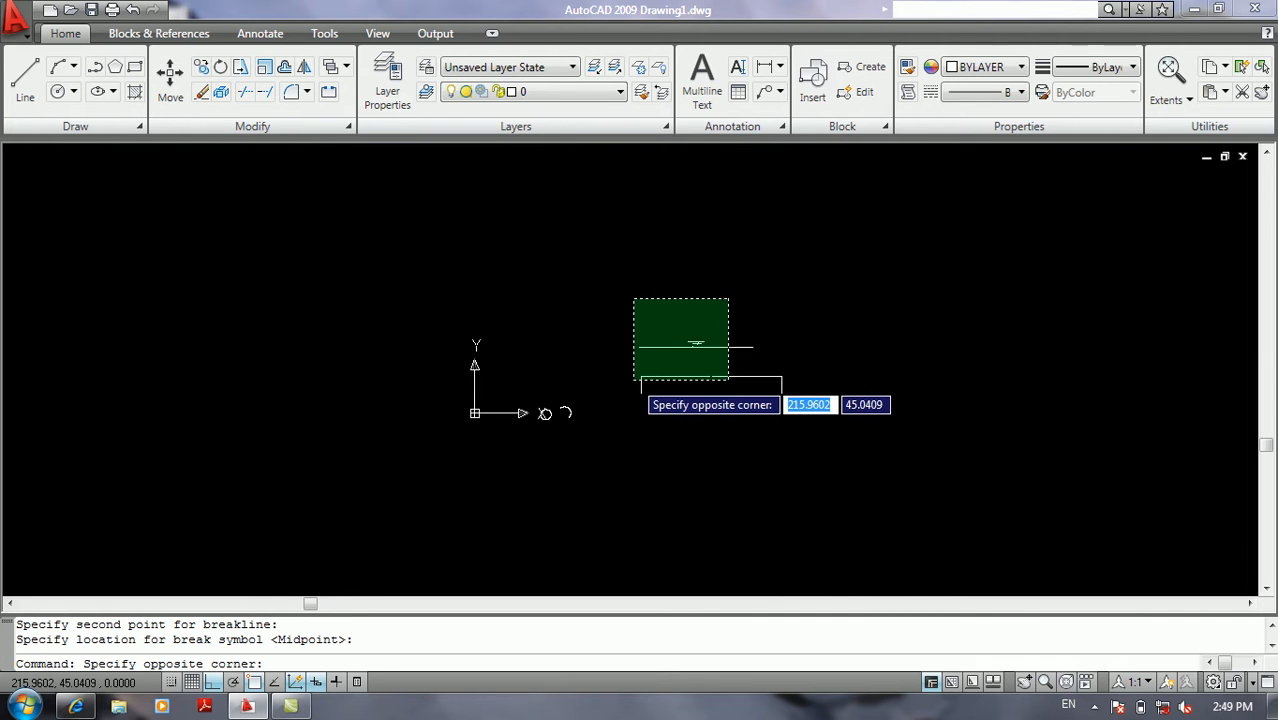
pyautogui.click(646, 360)
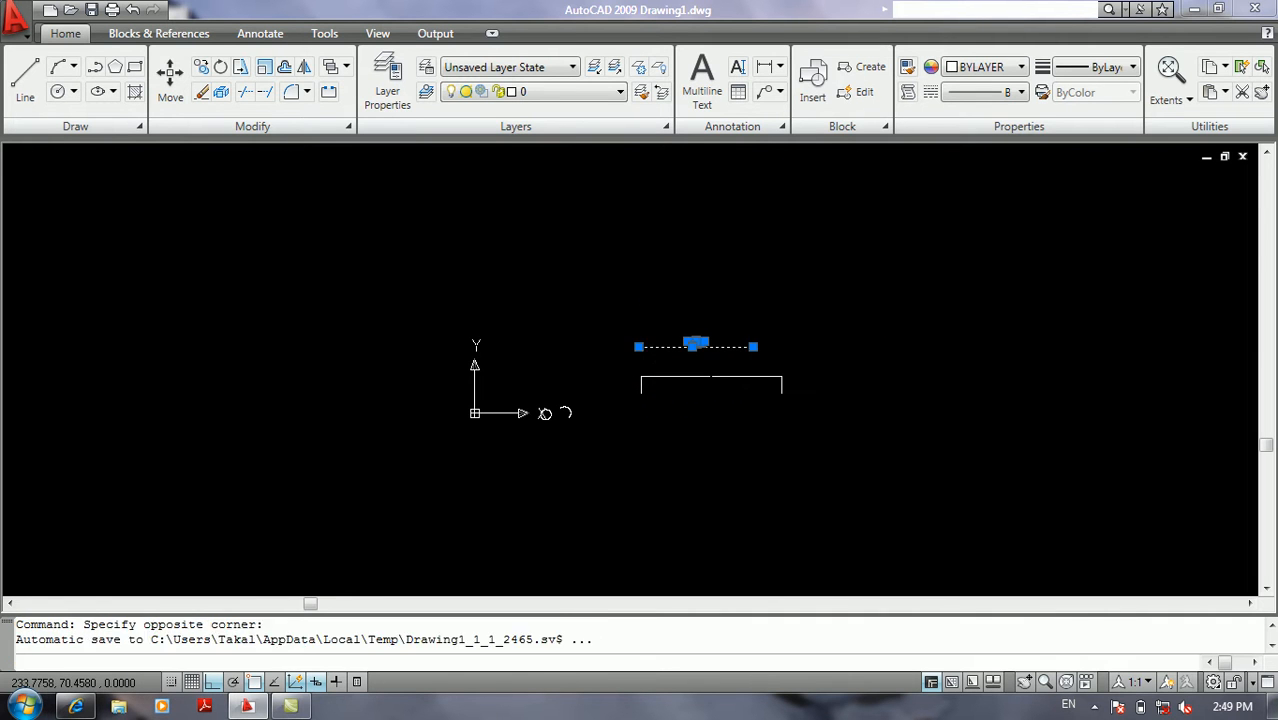
pyautogui.press('Delete')
# Slant the linear dimension's extension lines with the Oblique dimension edit at an angle of 32 degrees
pyautogui.scroll(5, 682, 392)
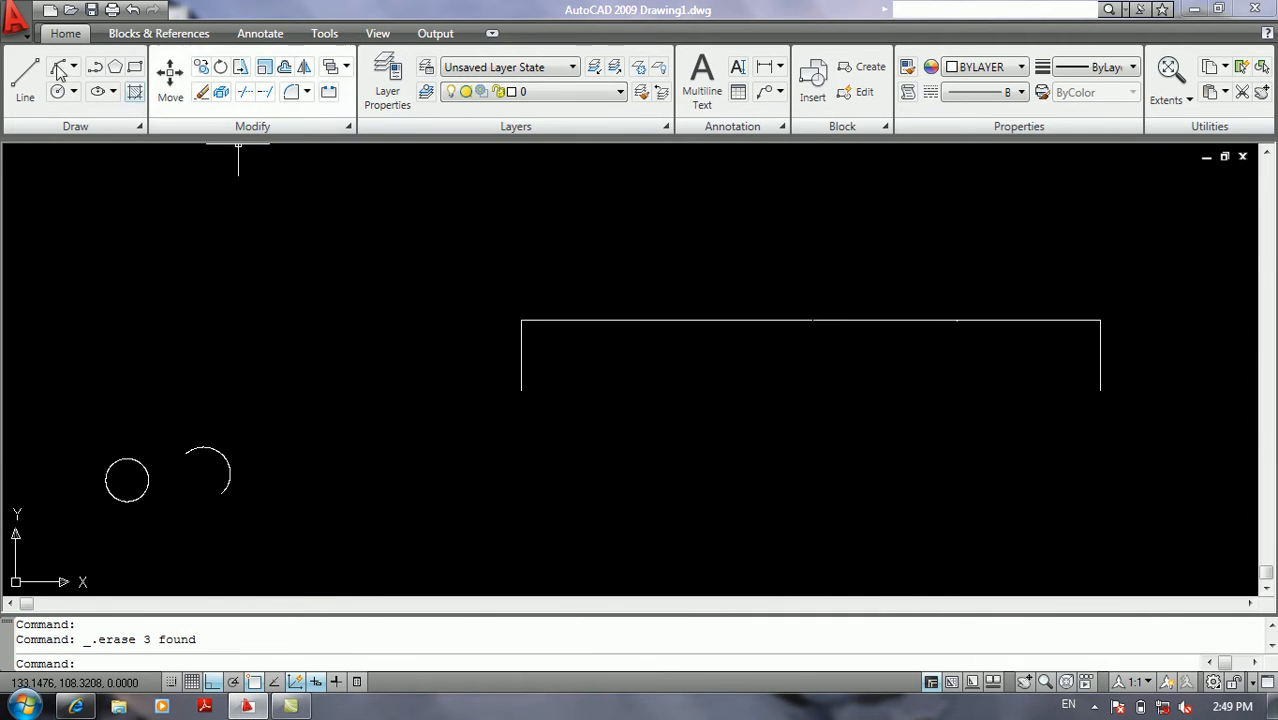
pyautogui.click(17, 18)
pyautogui.moveTo(45, 237)
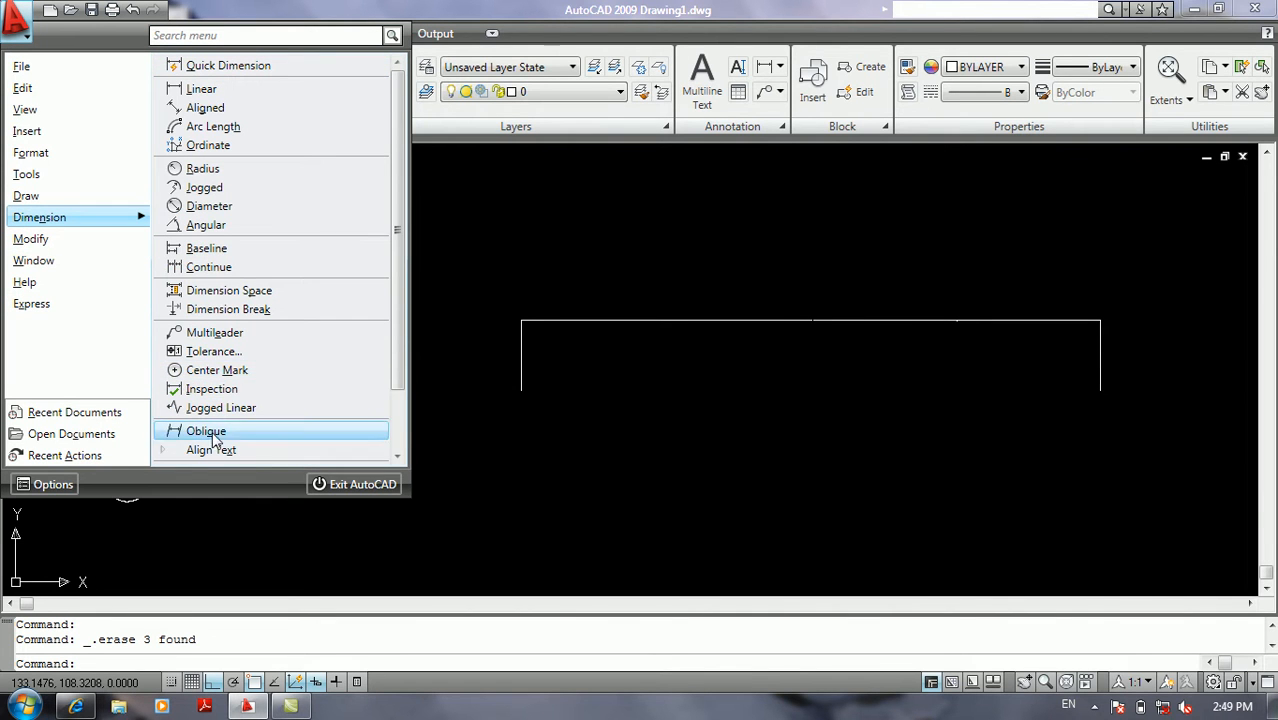
pyautogui.click(219, 432)
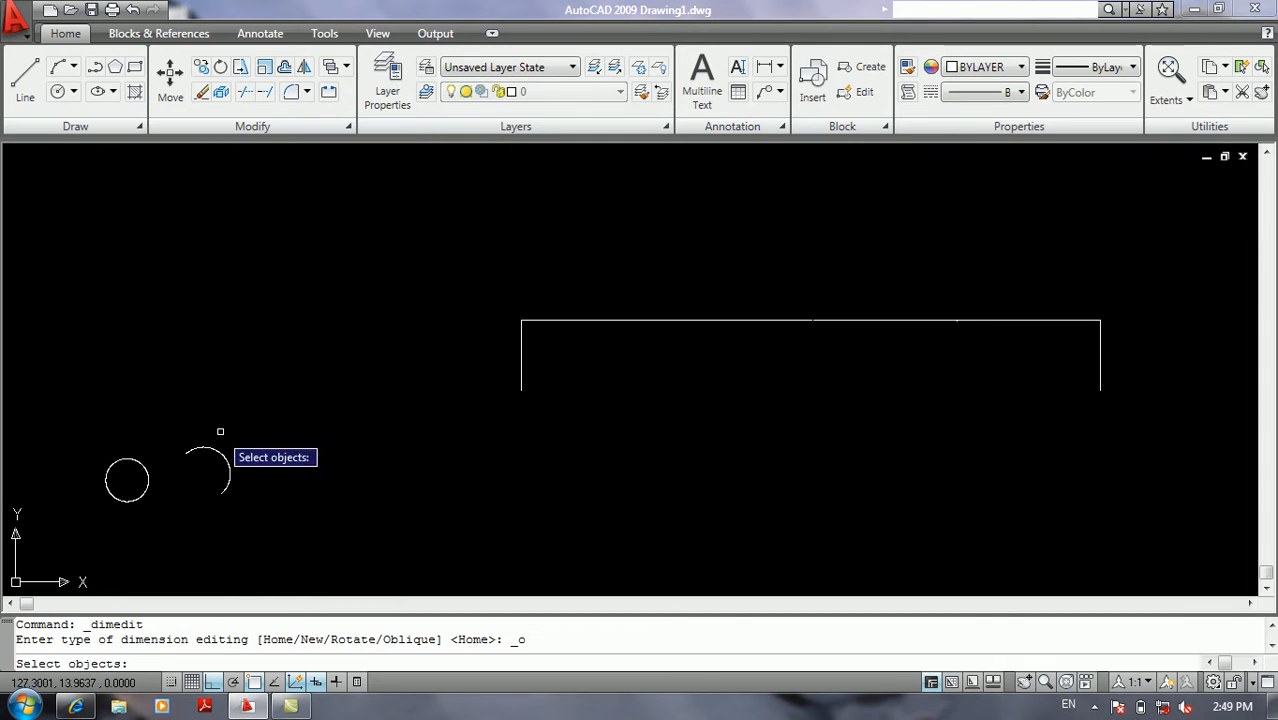
pyautogui.click(667, 321)
pyautogui.press('Return')
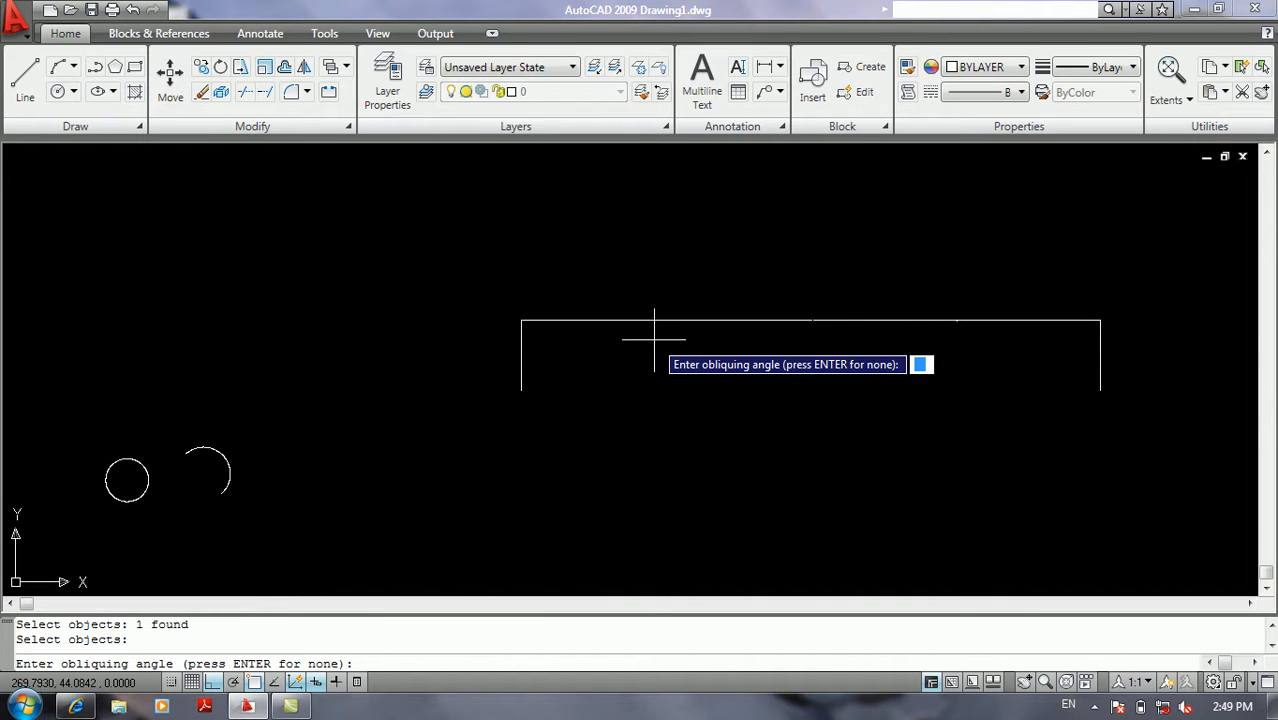
pyautogui.write('32')
pyautogui.press('Return')
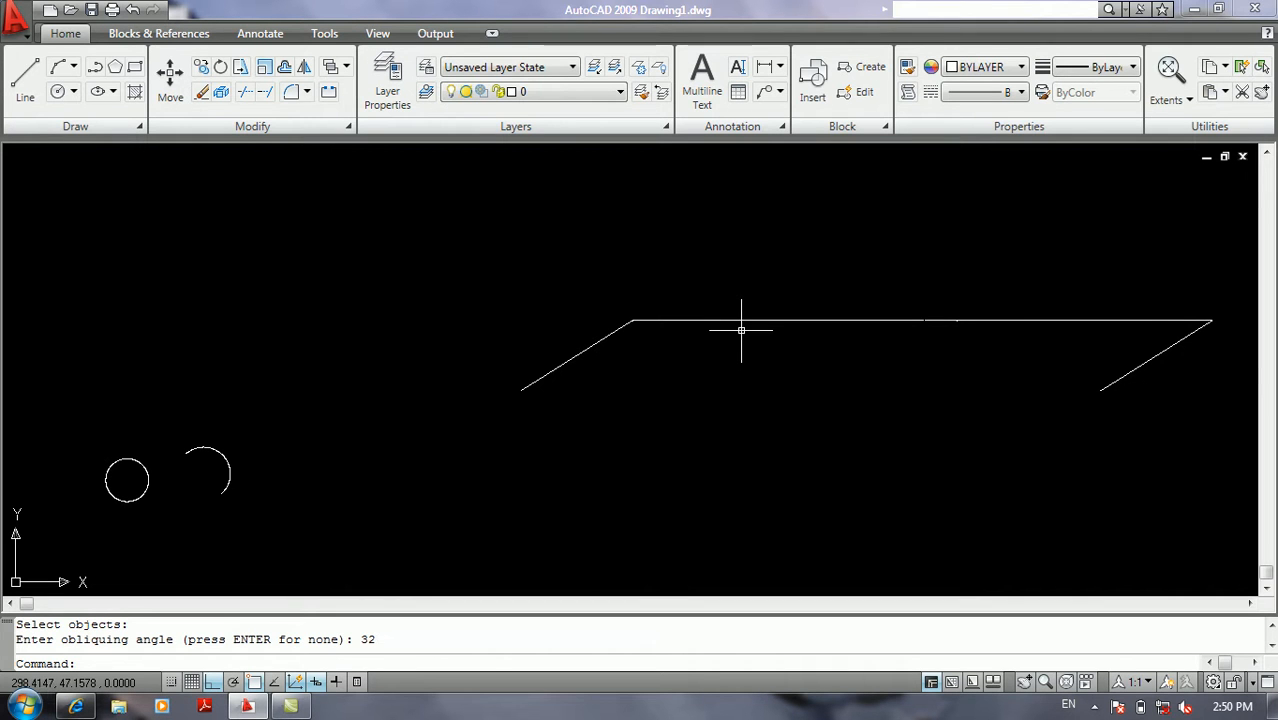
# Apply the Home dimension edit to the slanted dimension to return its text to the default position
pyautogui.press('Return')
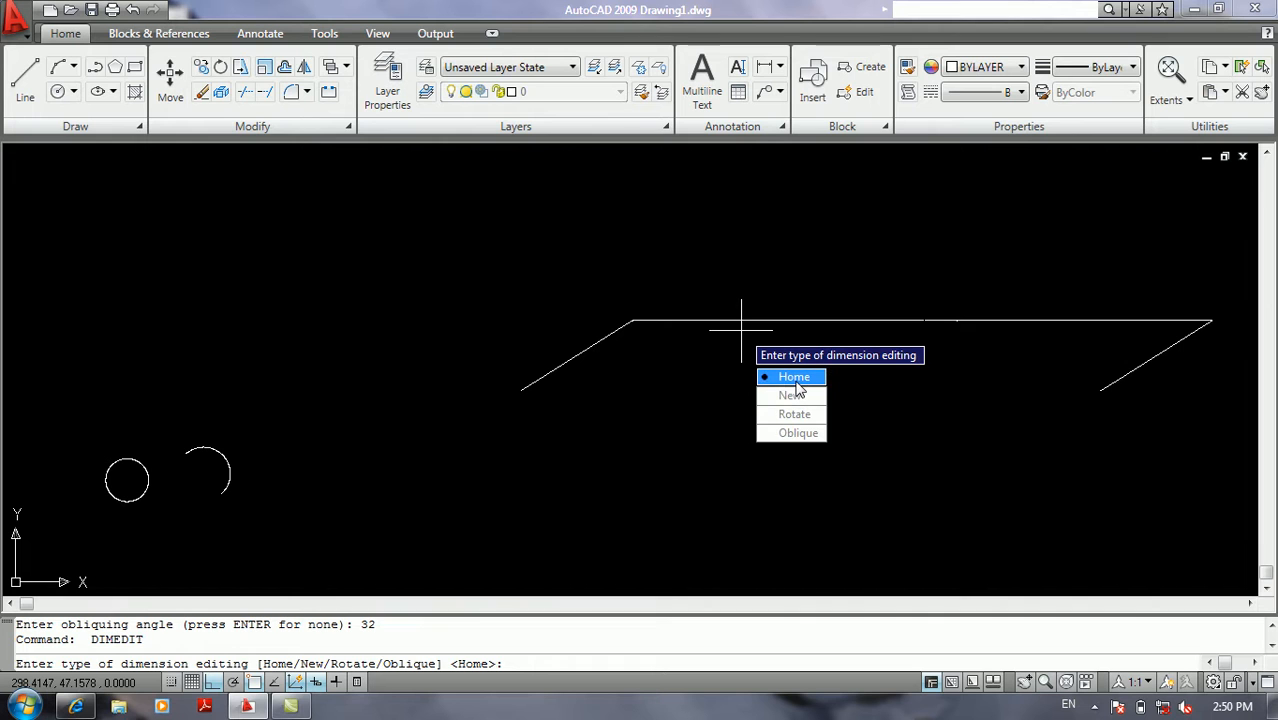
pyautogui.click(795, 380)
pyautogui.click(744, 321)
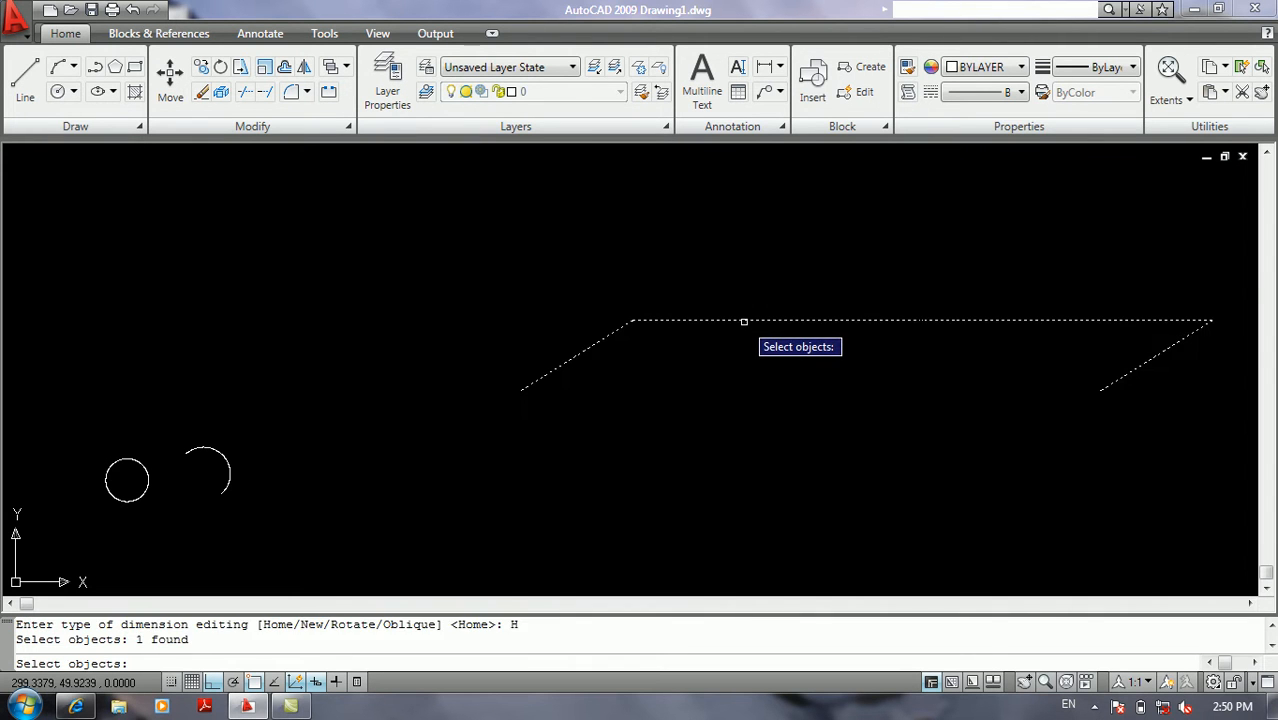
pyautogui.press('Return')
# Replace the slanted dimension's text with 10 using the New dimension edit
pyautogui.press('Return')
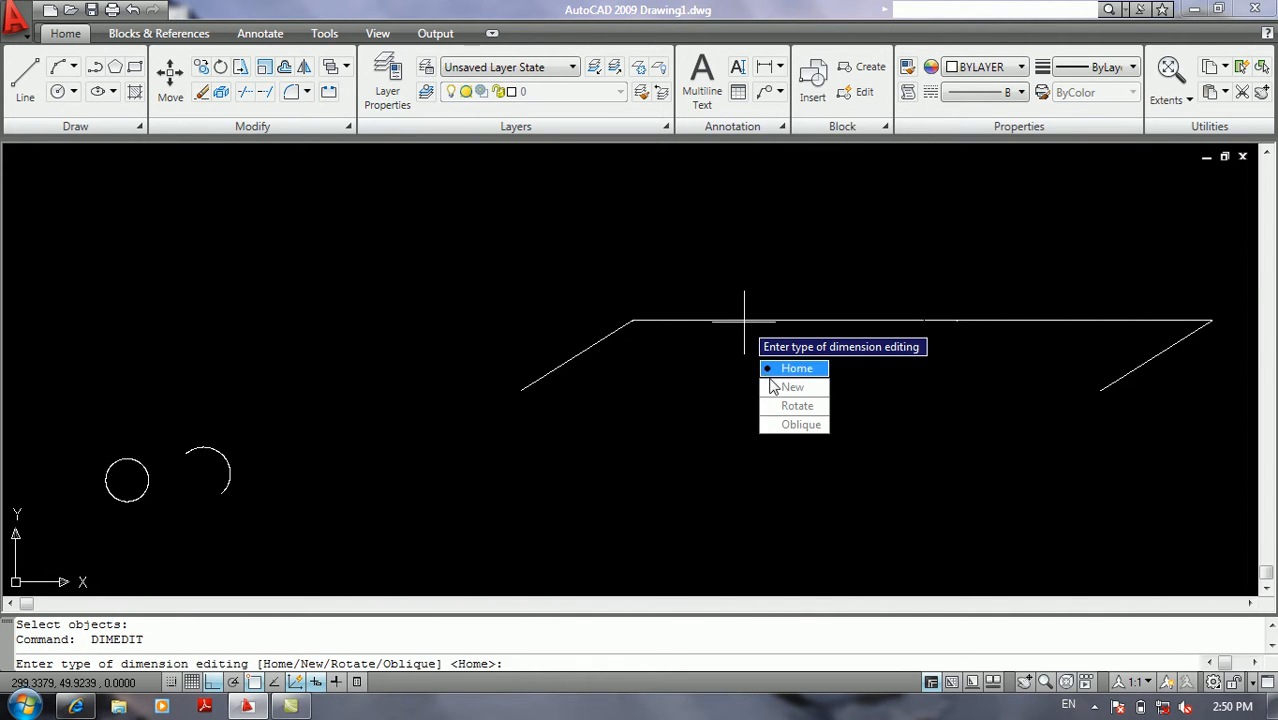
pyautogui.click(790, 383)
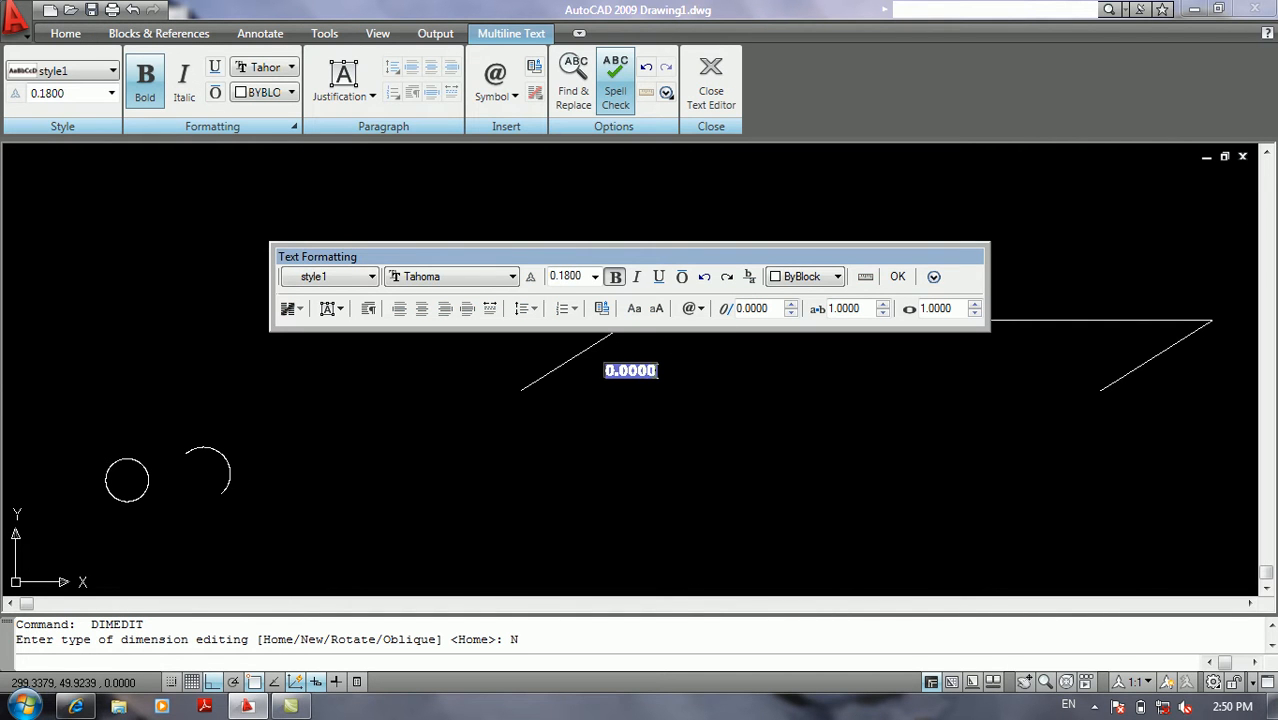
pyautogui.write('10')
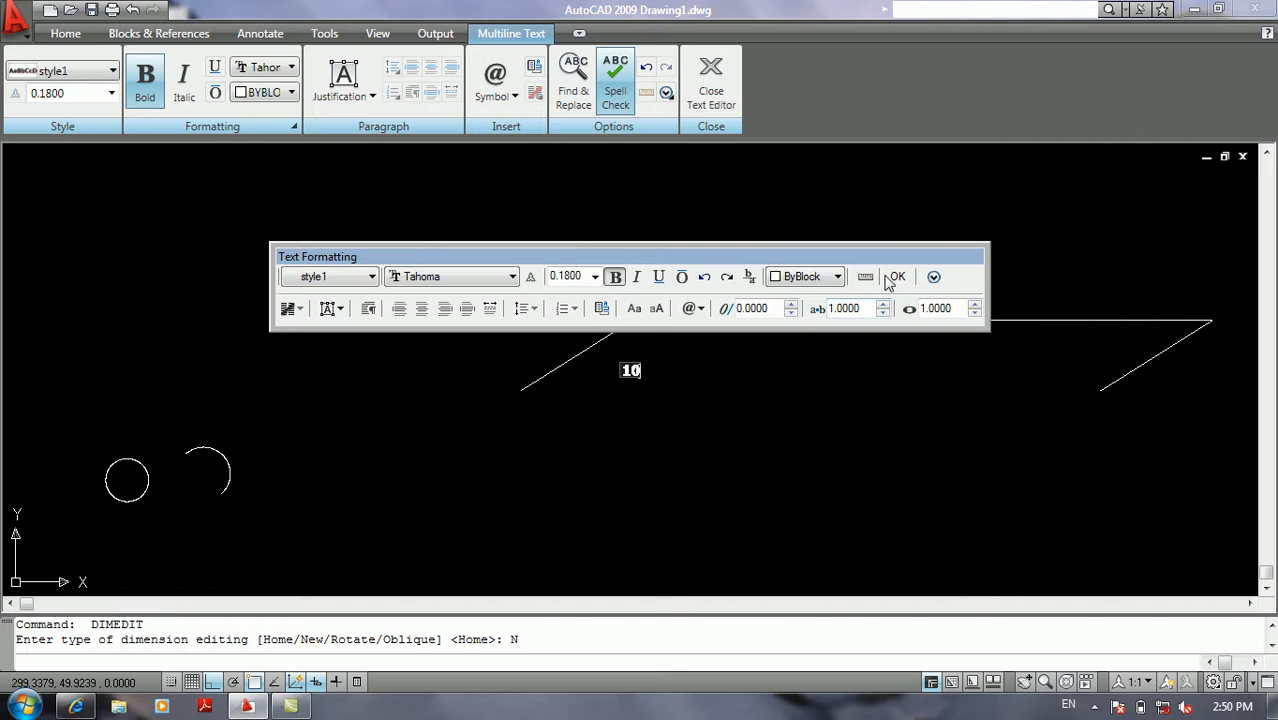
pyautogui.click(897, 278)
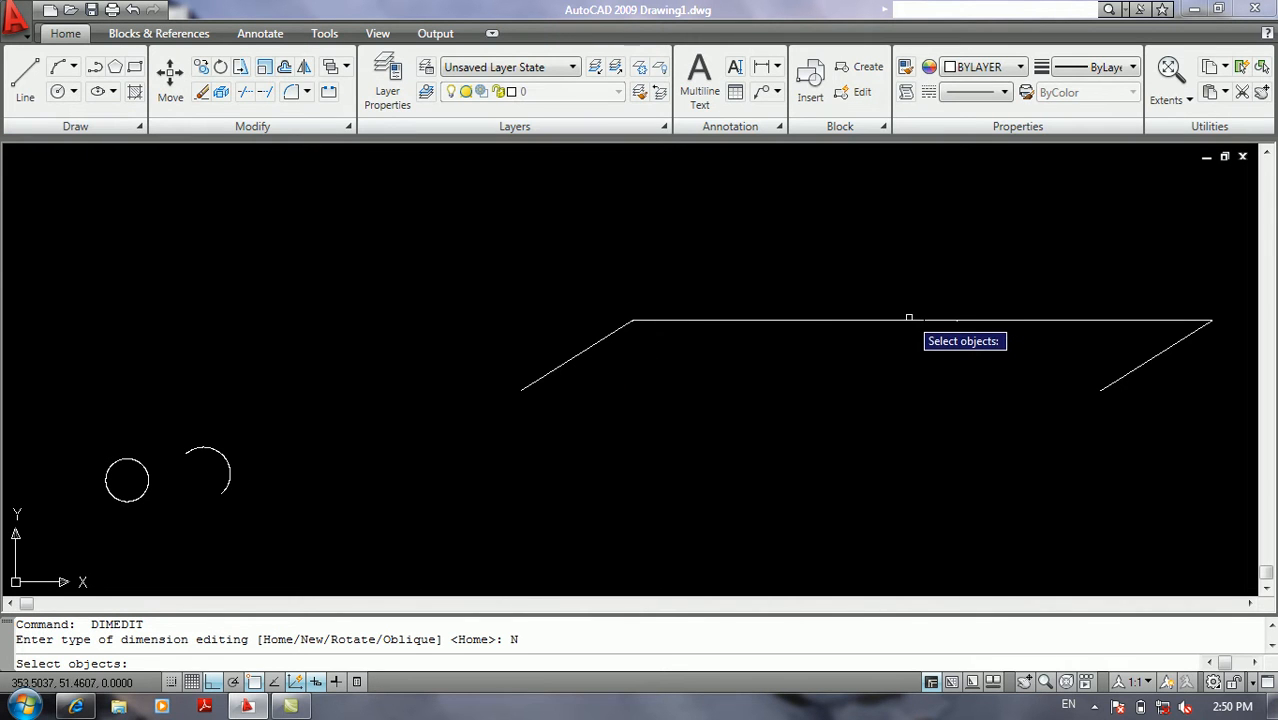
pyautogui.click(909, 320)
pyautogui.press('Return')
pyautogui.scroll(5, 917, 325)
pyautogui.scroll(2, 905, 380)
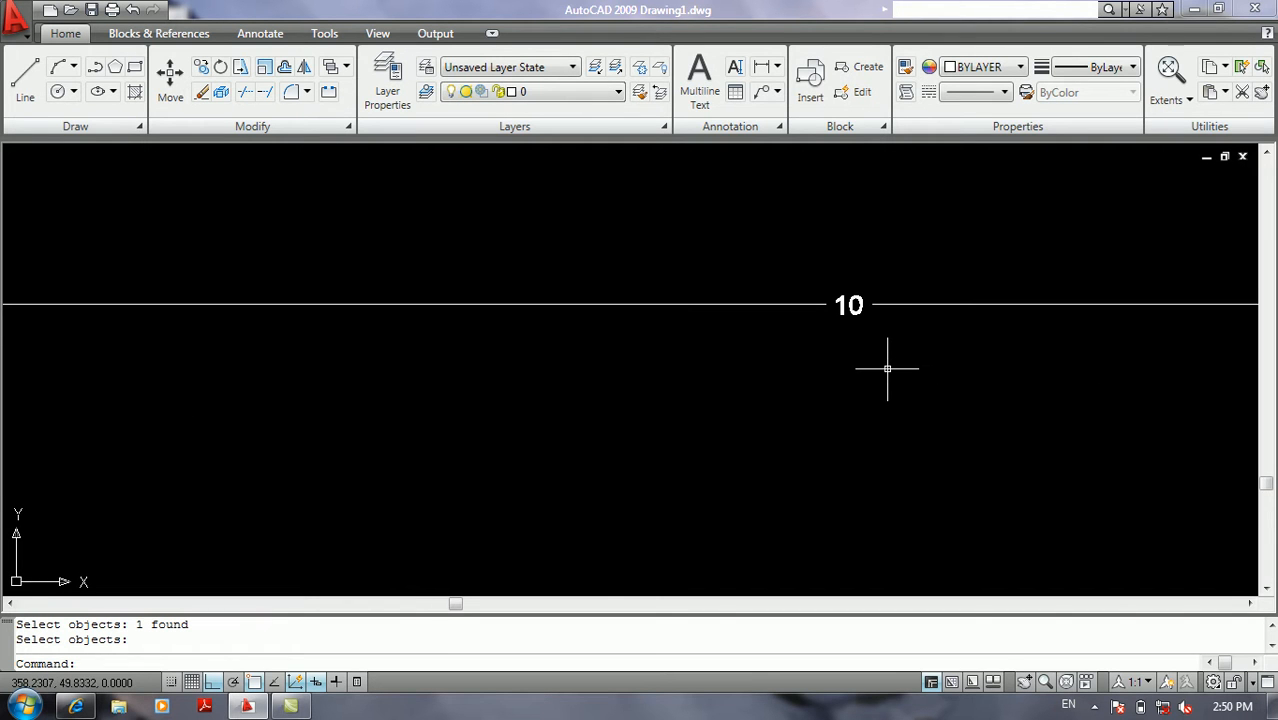
# Rotate the slanted dimension's text to 45 degrees with the Rotate dimension edit
pyautogui.scroll(-5, 802, 291)
pyautogui.moveTo(793, 288); pyautogui.dragTo(534, 288, button='middle')
pyautogui.scroll(3, 533, 297)
pyautogui.press('Return')
pyautogui.press('Down')
pyautogui.press('Down')
pyautogui.press('Return')
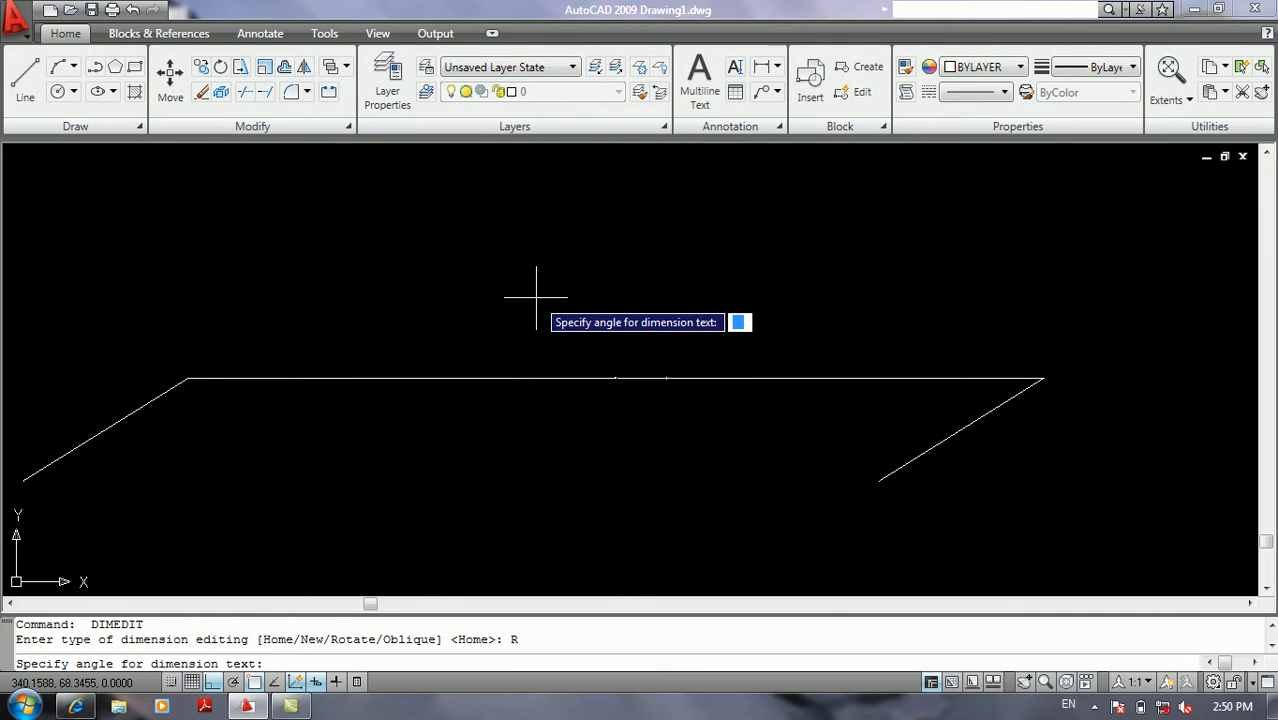
pyautogui.write('45')
pyautogui.press('Return')
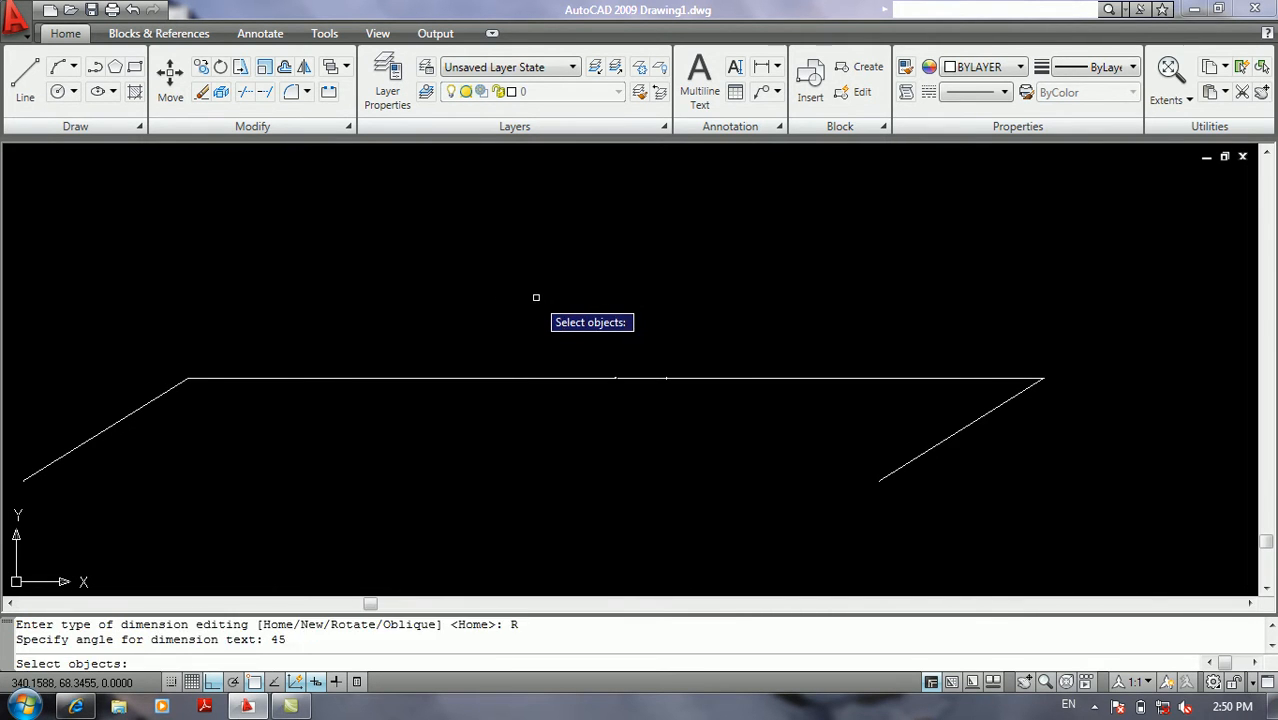
pyautogui.click(584, 379)
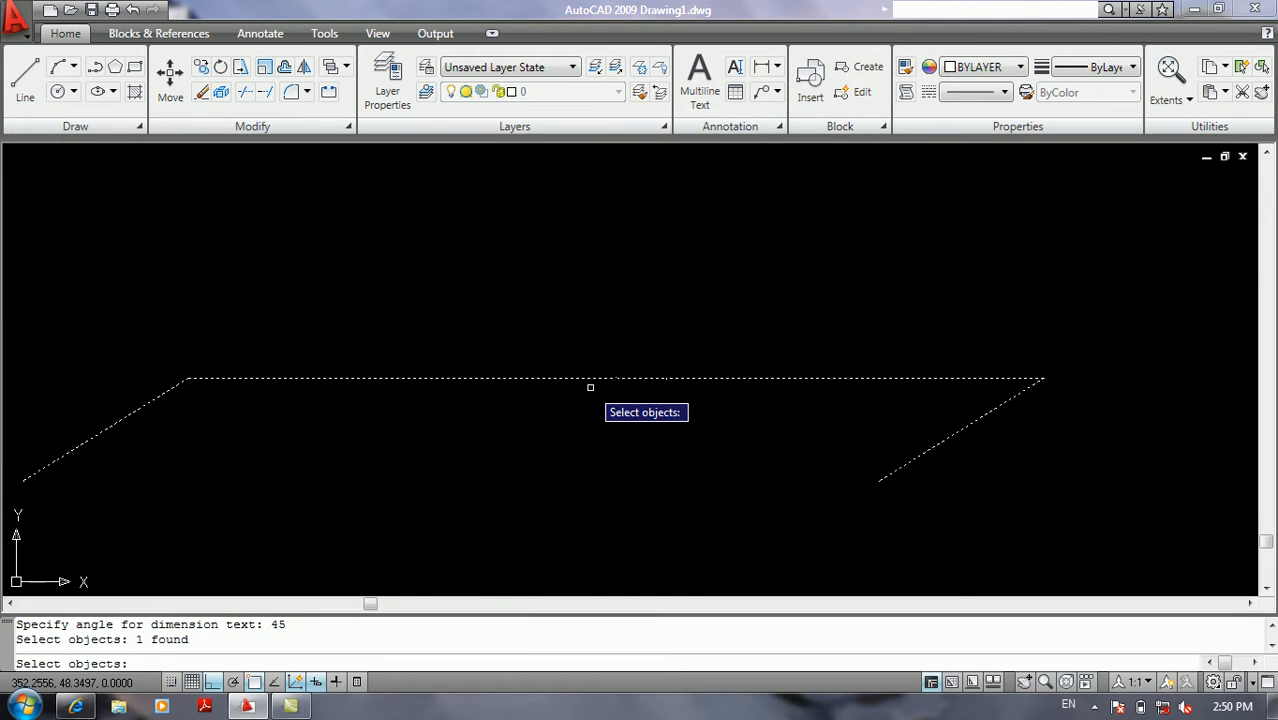
pyautogui.press('Return')
pyautogui.scroll(5, 582, 391)
# Straighten the slanted dimension's extension lines with the Oblique dimension edit at an angle of 0
pyautogui.scroll(4, 567, 309)
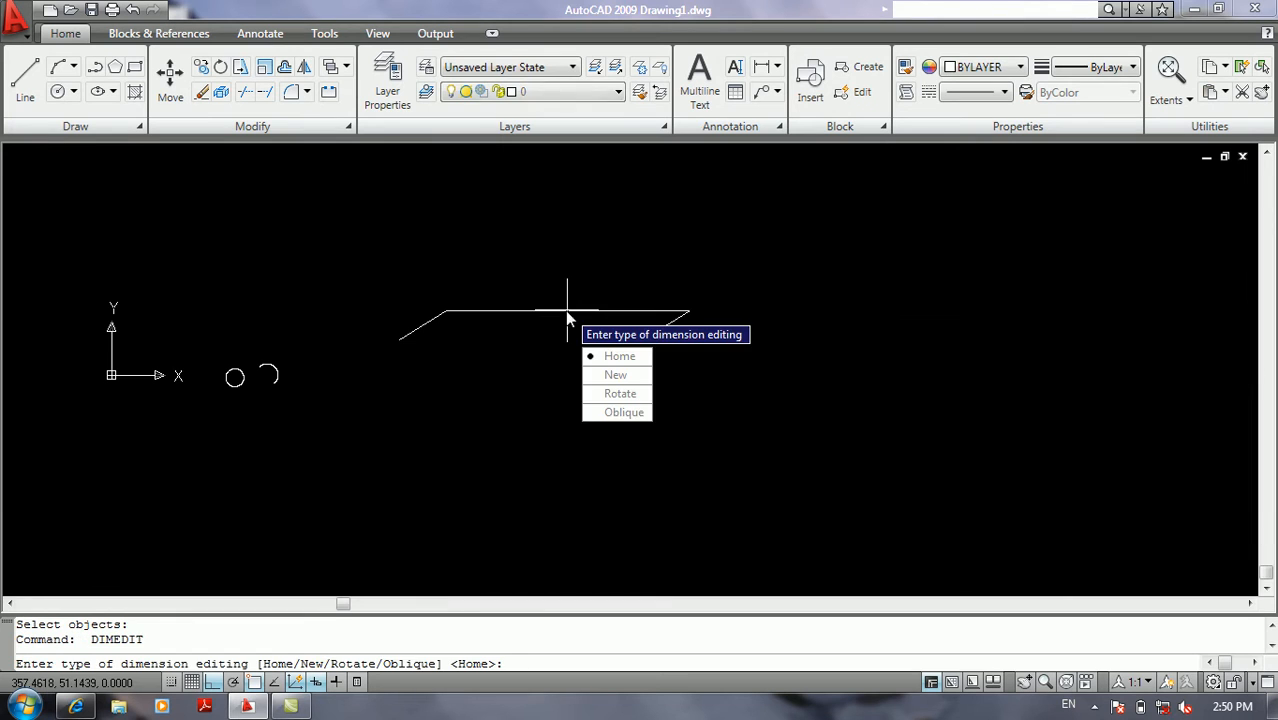
pyautogui.click(600, 409)
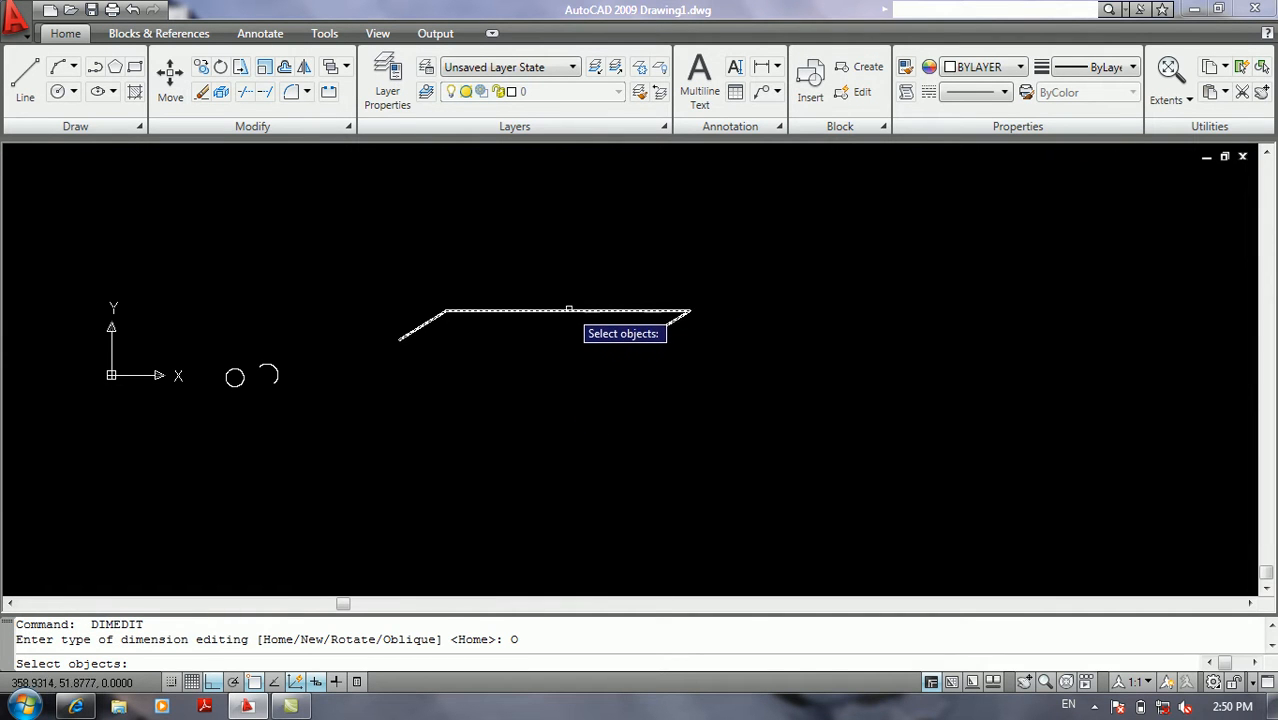
pyautogui.click(566, 311)
pyautogui.press('Return')
pyautogui.write('0')
pyautogui.press('Return')
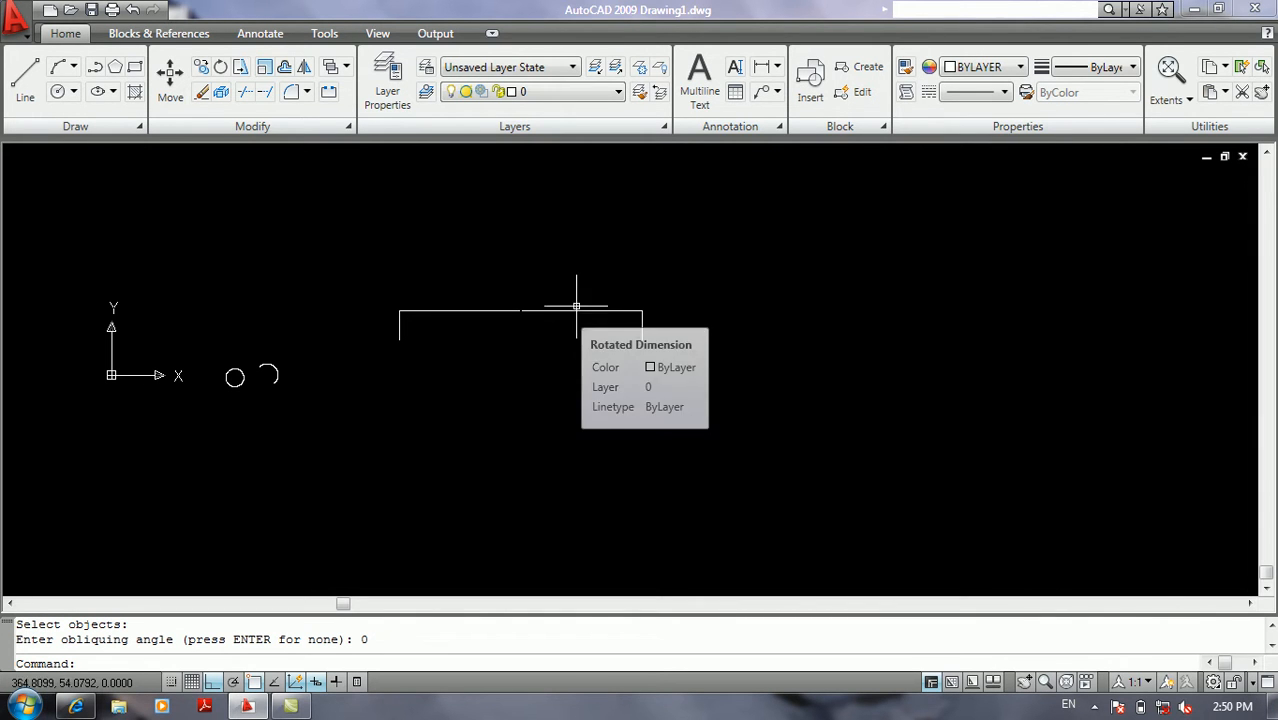
pyautogui.click(15, 34)
pyautogui.moveTo(109, 218)
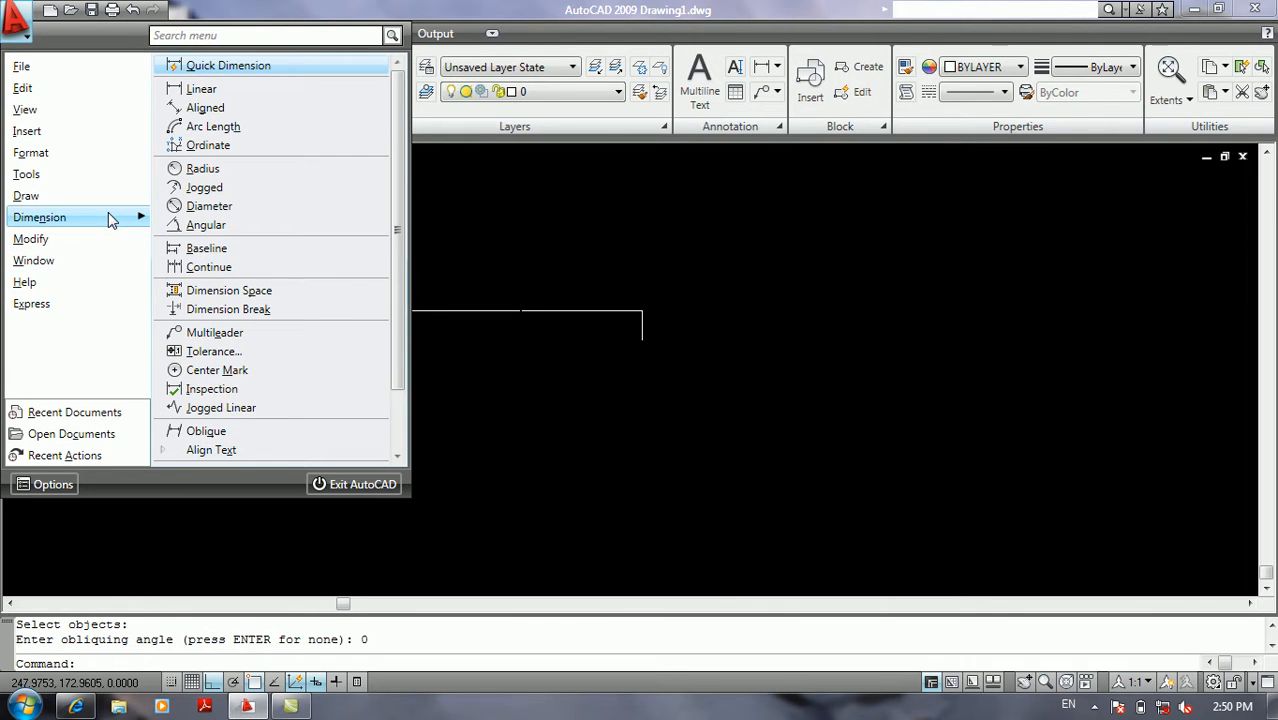
pyautogui.click(217, 436)
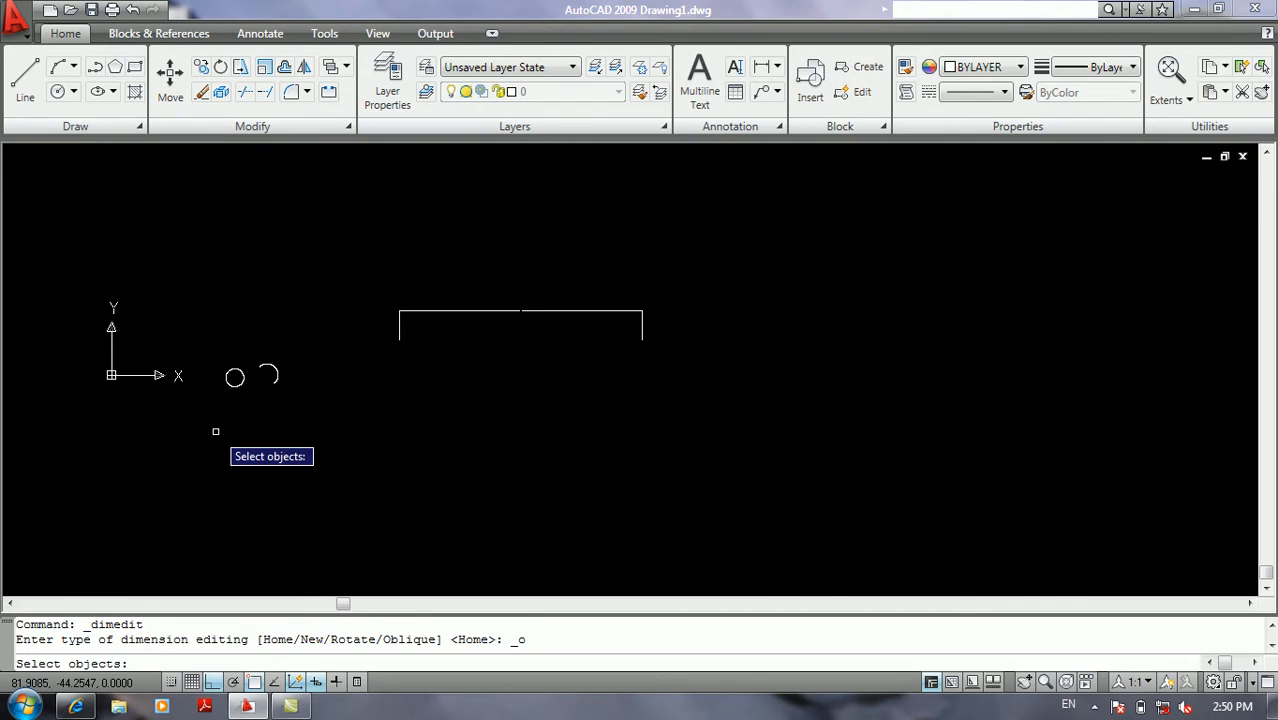
pyautogui.press('Escape')
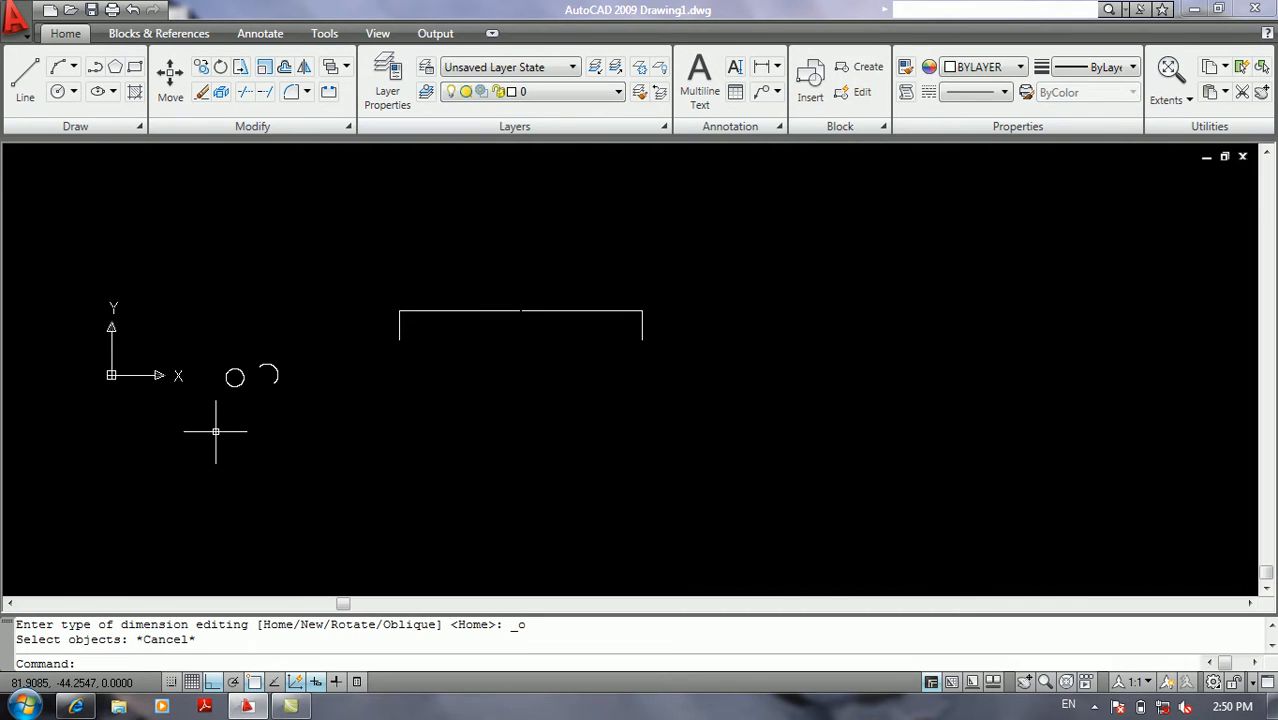
# Apply the Align Text Angle option to the linear dimension with a text angle of 45 degrees
pyautogui.click(24, 30)
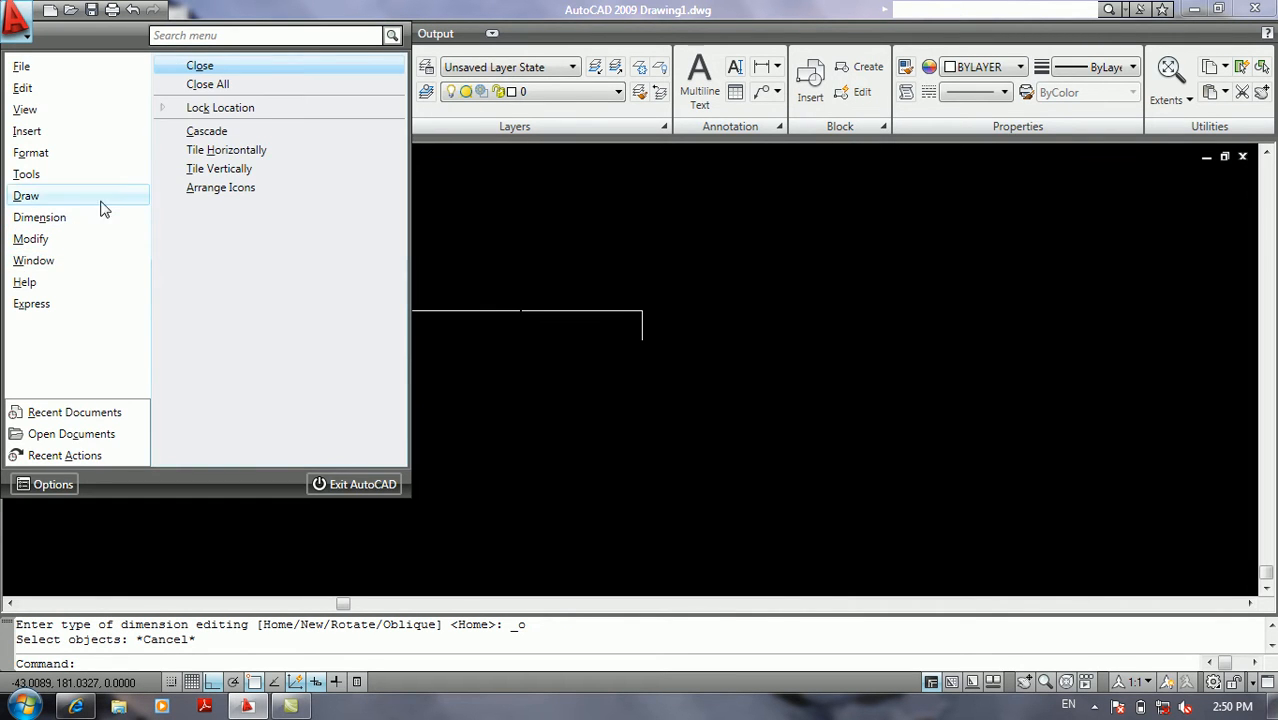
pyautogui.moveTo(97, 214)
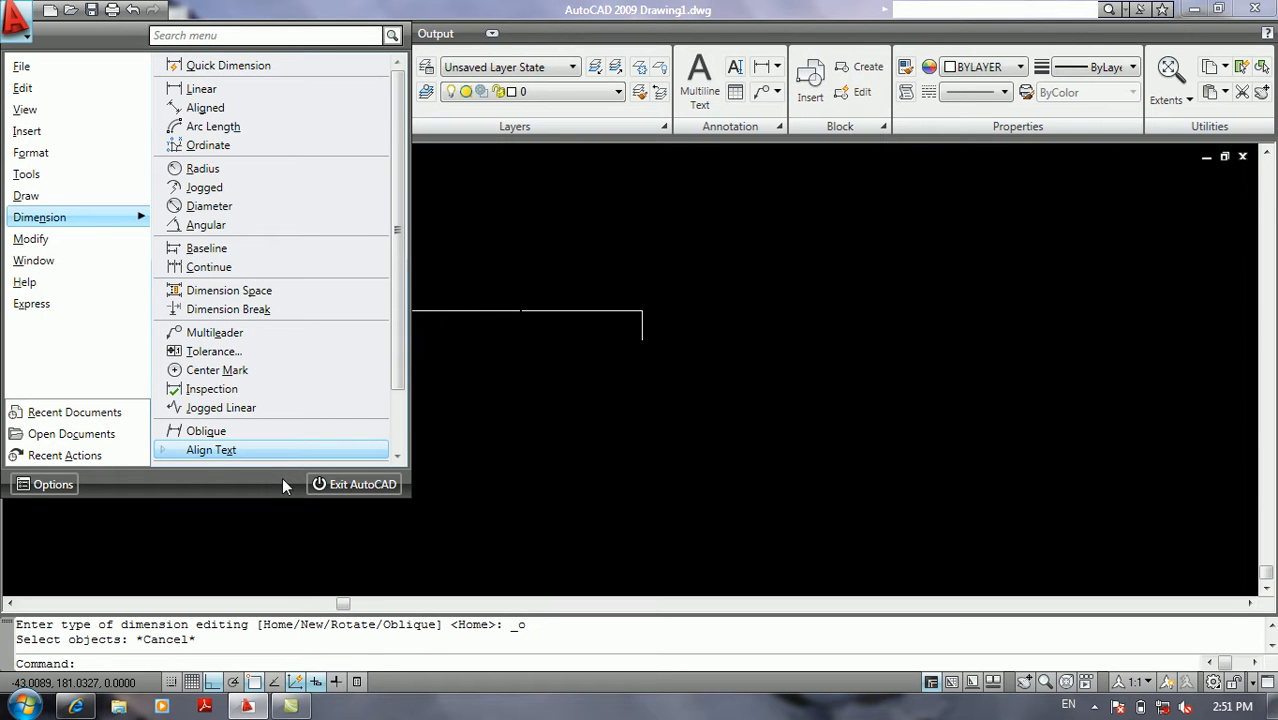
pyautogui.moveTo(286, 452)
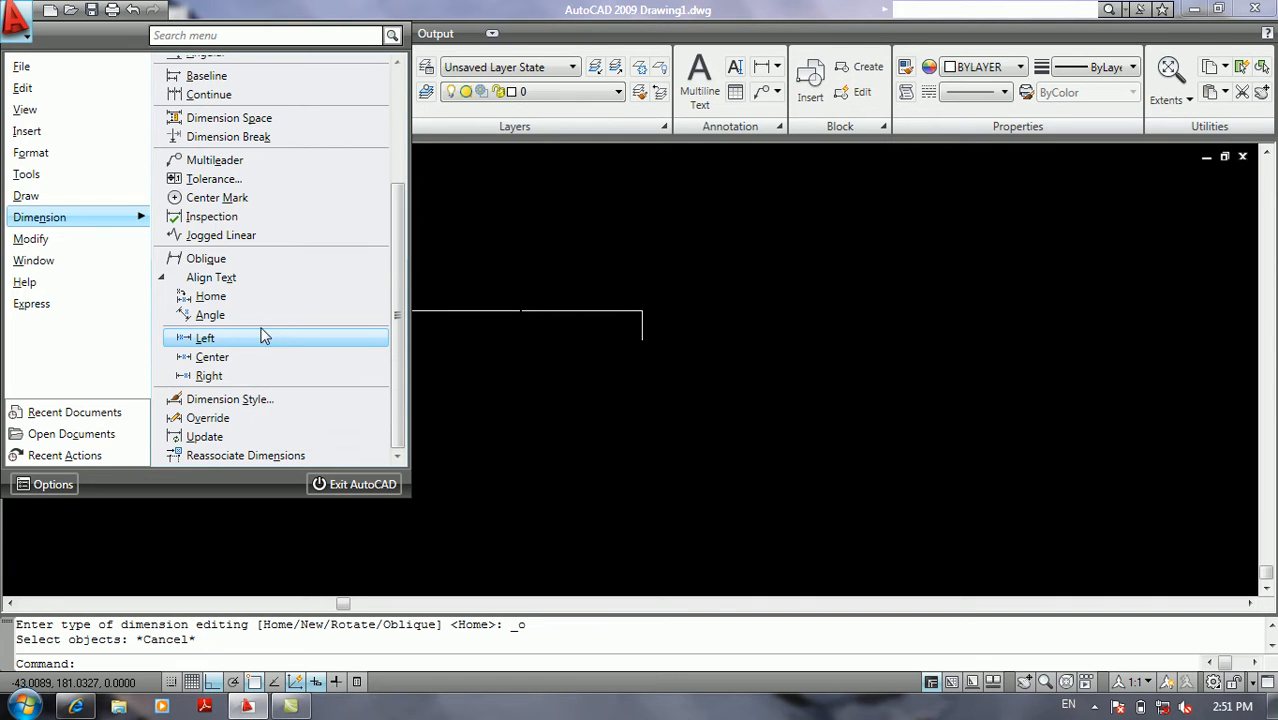
pyautogui.click(223, 312)
pyautogui.click(442, 312)
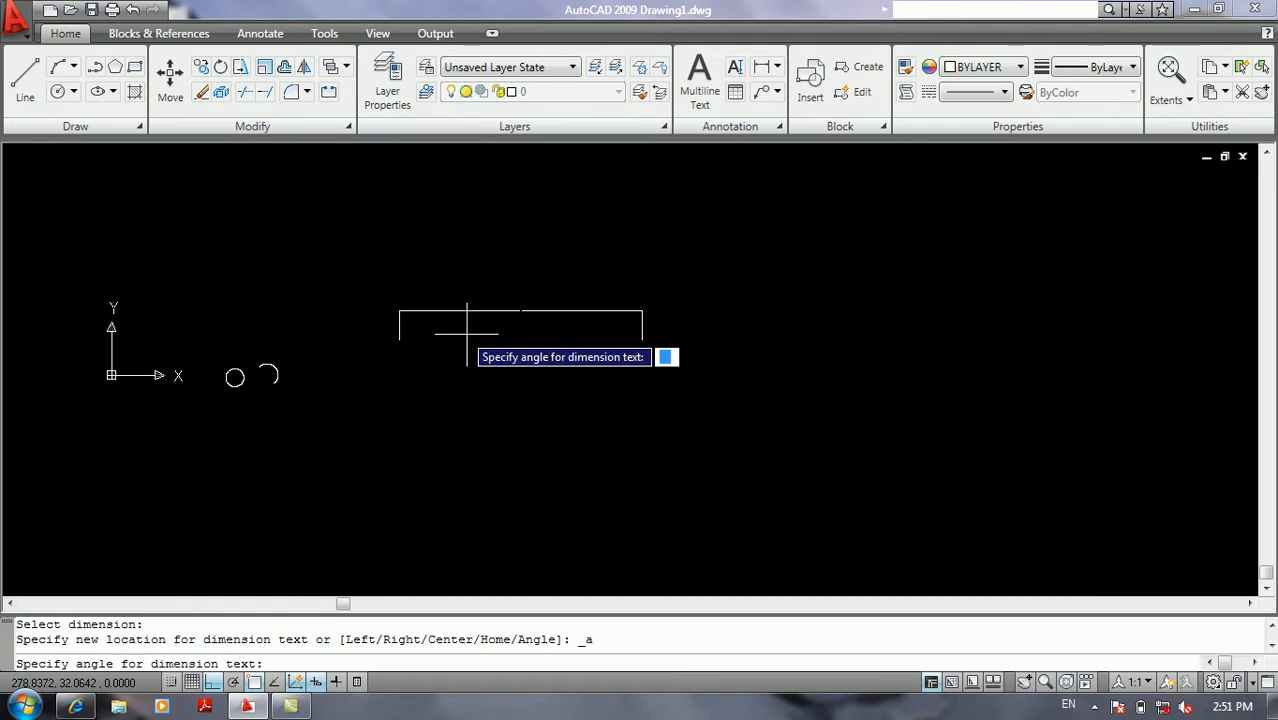
pyautogui.scroll(2, 477, 330)
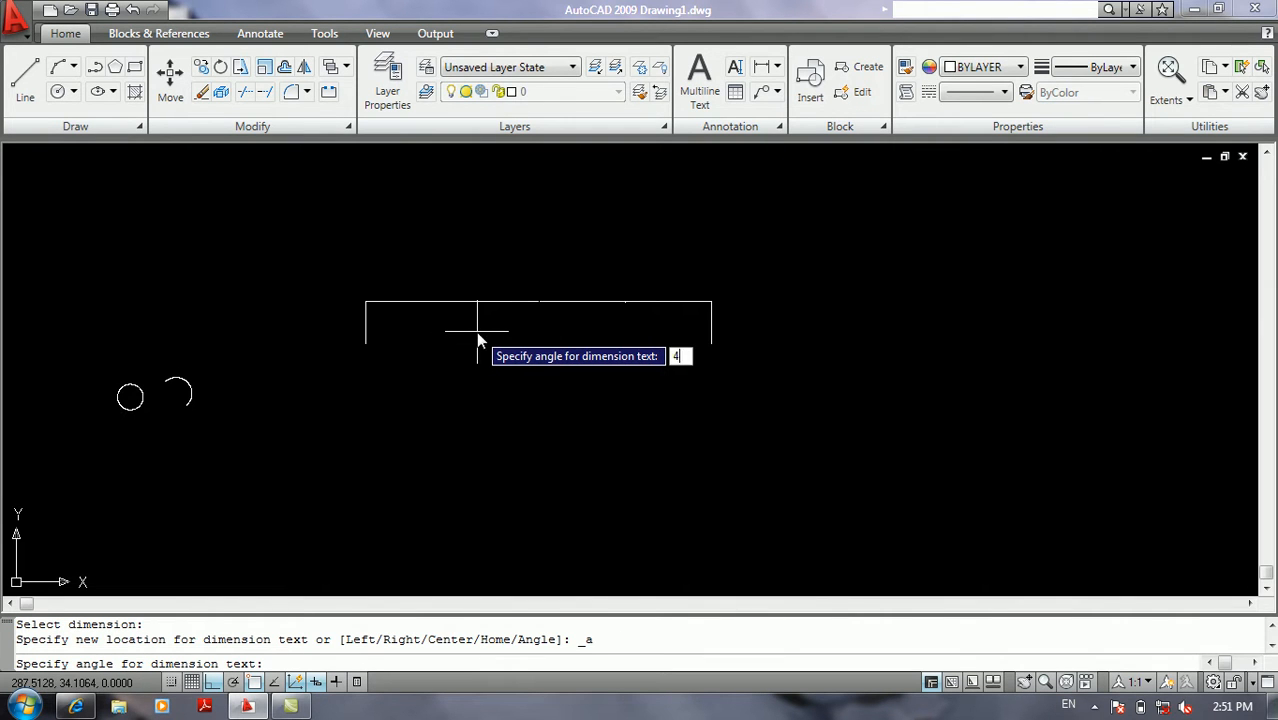
pyautogui.write('45')
pyautogui.press('Return')
pyautogui.scroll(5, 474, 328)
pyautogui.scroll(4, 641, 180)
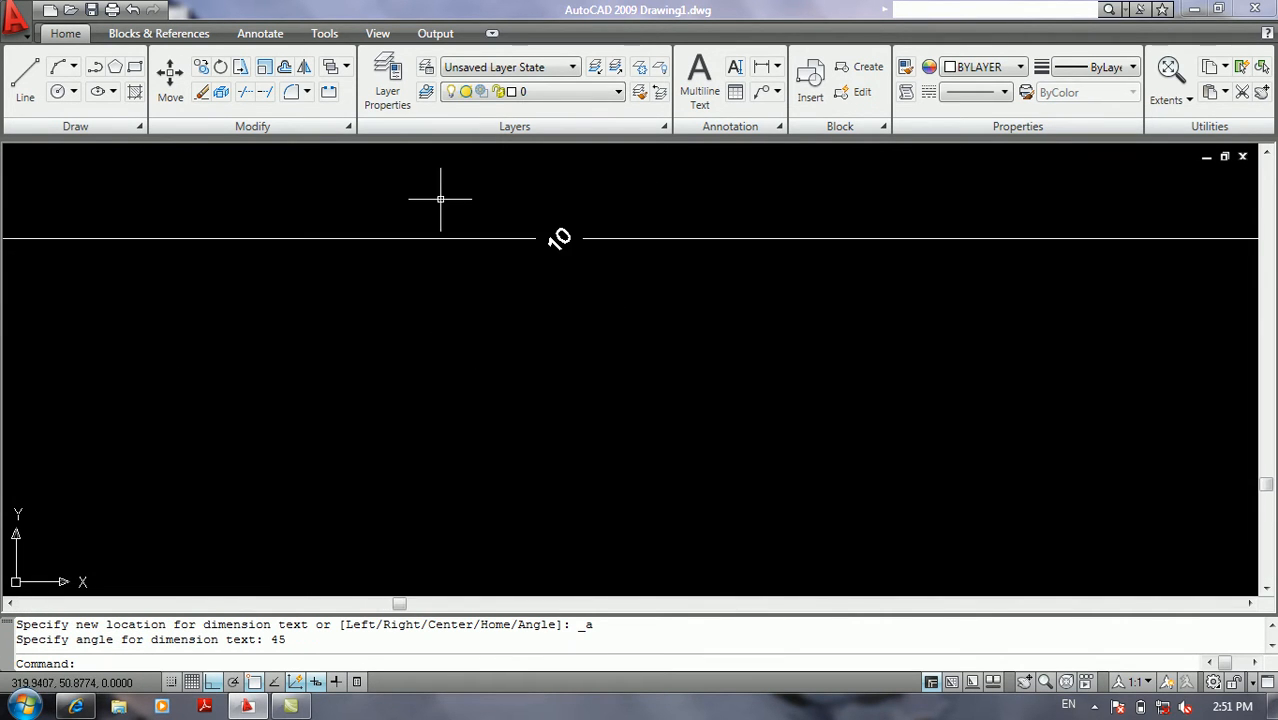
# Move the linear dimension's text to the left end of its dimension line with the Align Text Left option
pyautogui.click(30, 34)
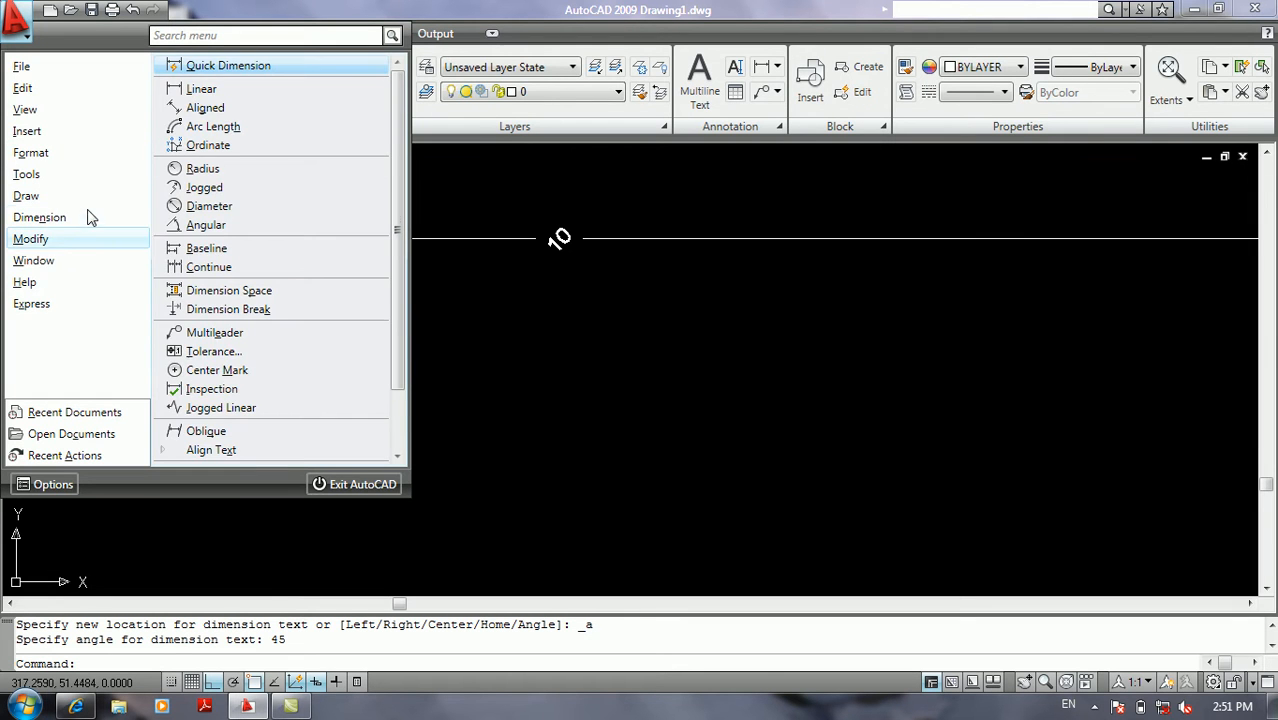
pyautogui.click(246, 448)
pyautogui.scroll(-2, 245, 450)
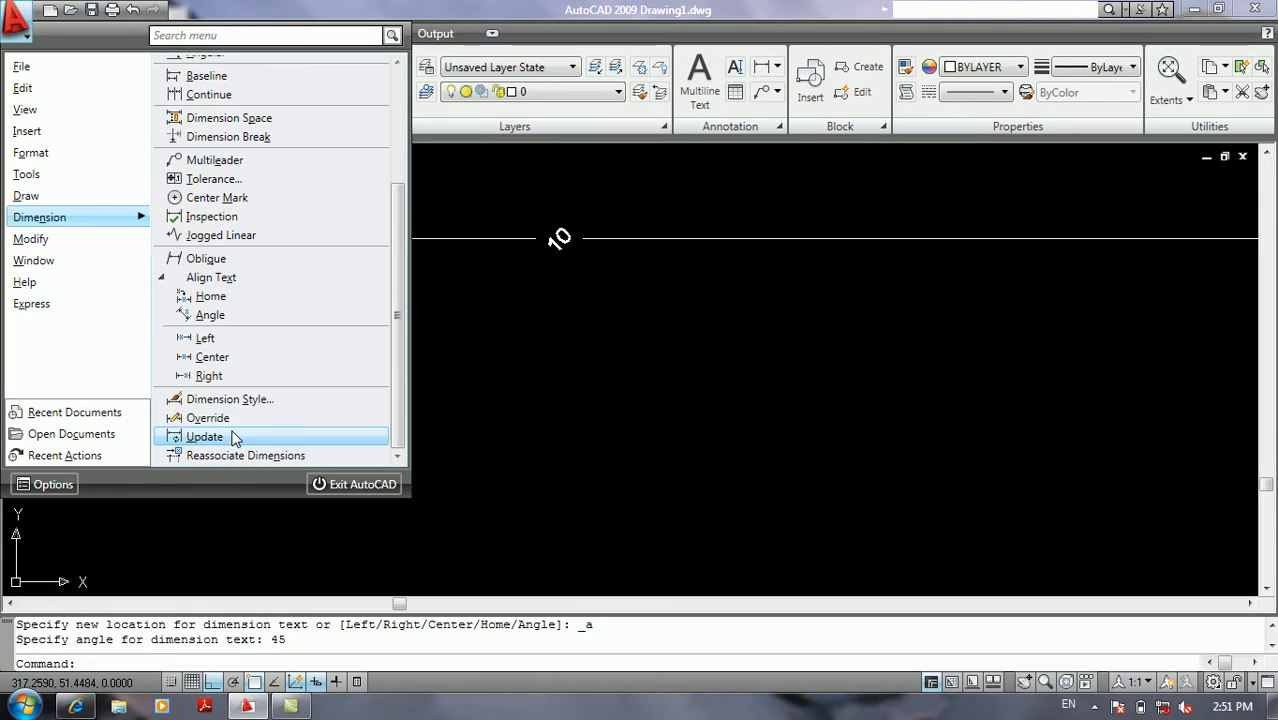
pyautogui.click(224, 338)
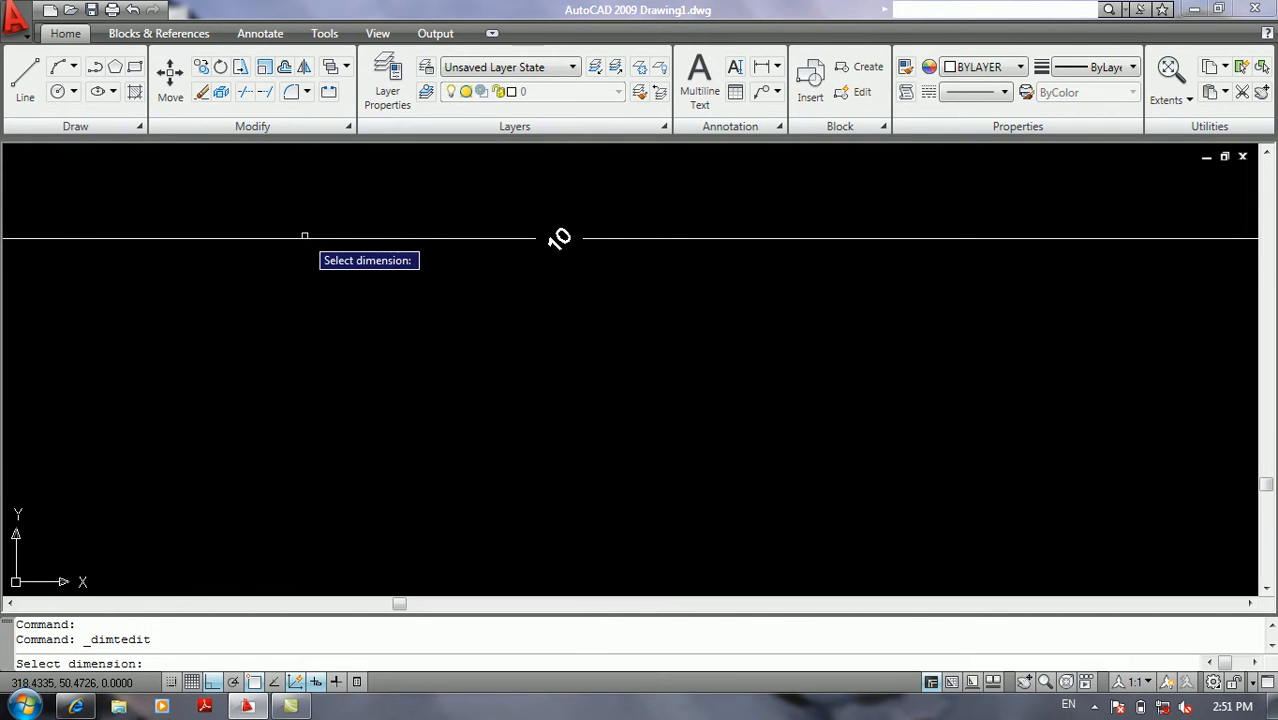
pyautogui.click(559, 238)
pyautogui.scroll(-5, 271, 285)
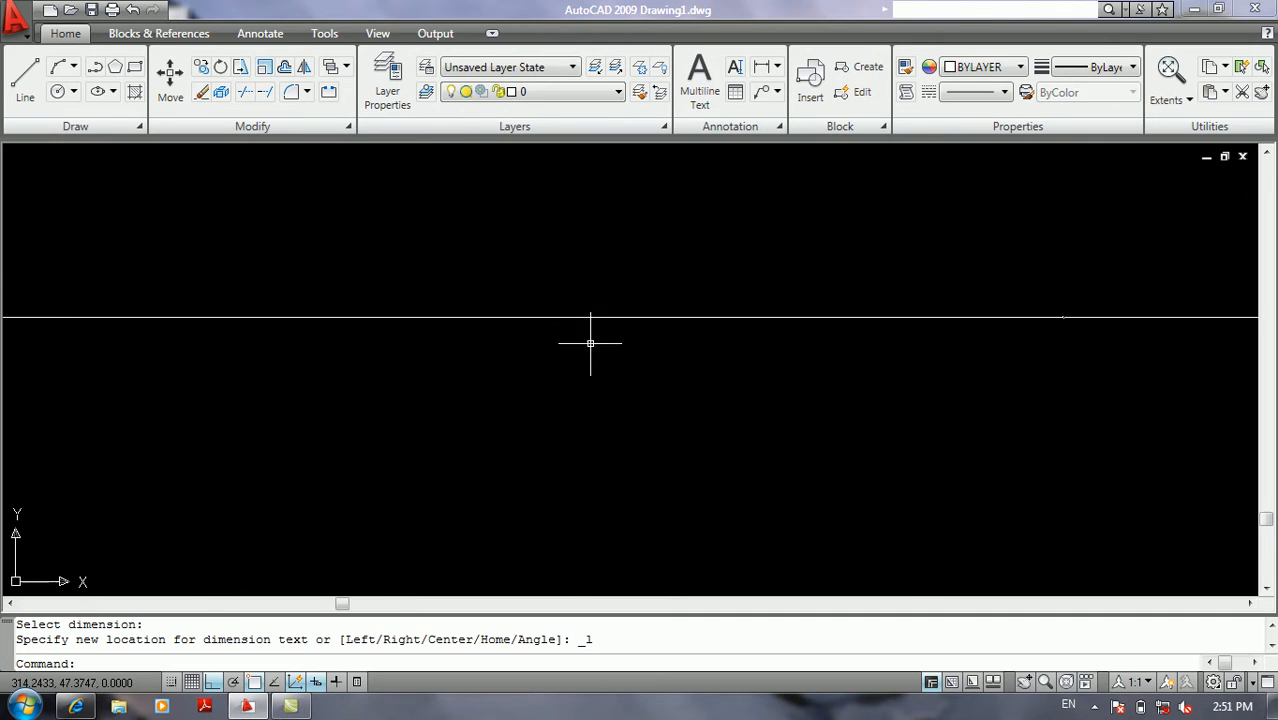
pyautogui.scroll(6, 331, 348)
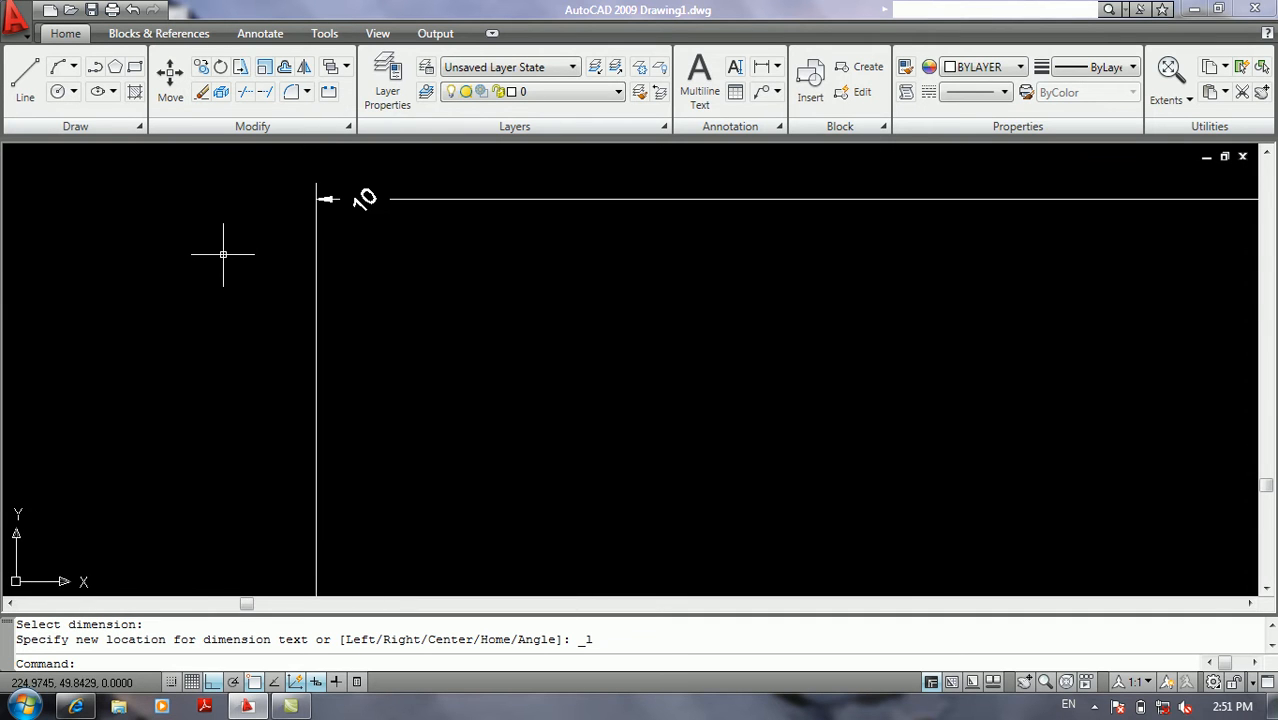
pyautogui.scroll(-5, 226, 252)
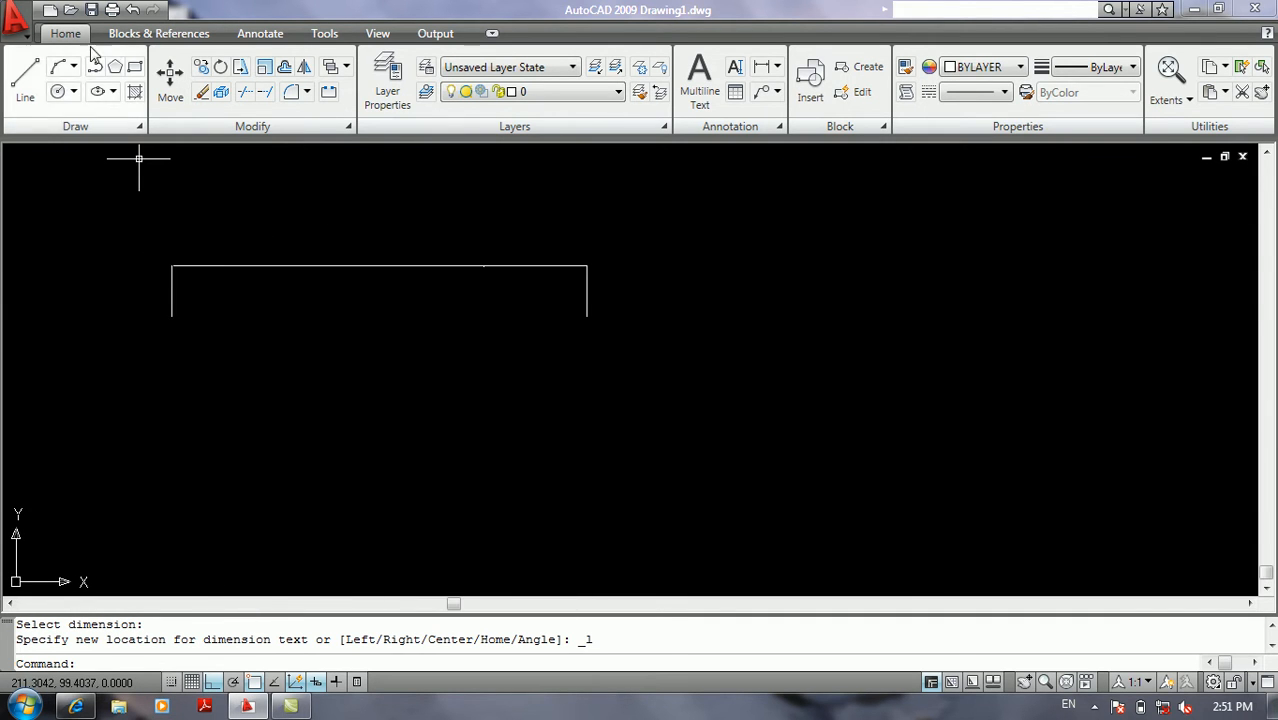
# Apply the Align Text Home option to the linear dimension to reset its text
pyautogui.click(20, 30)
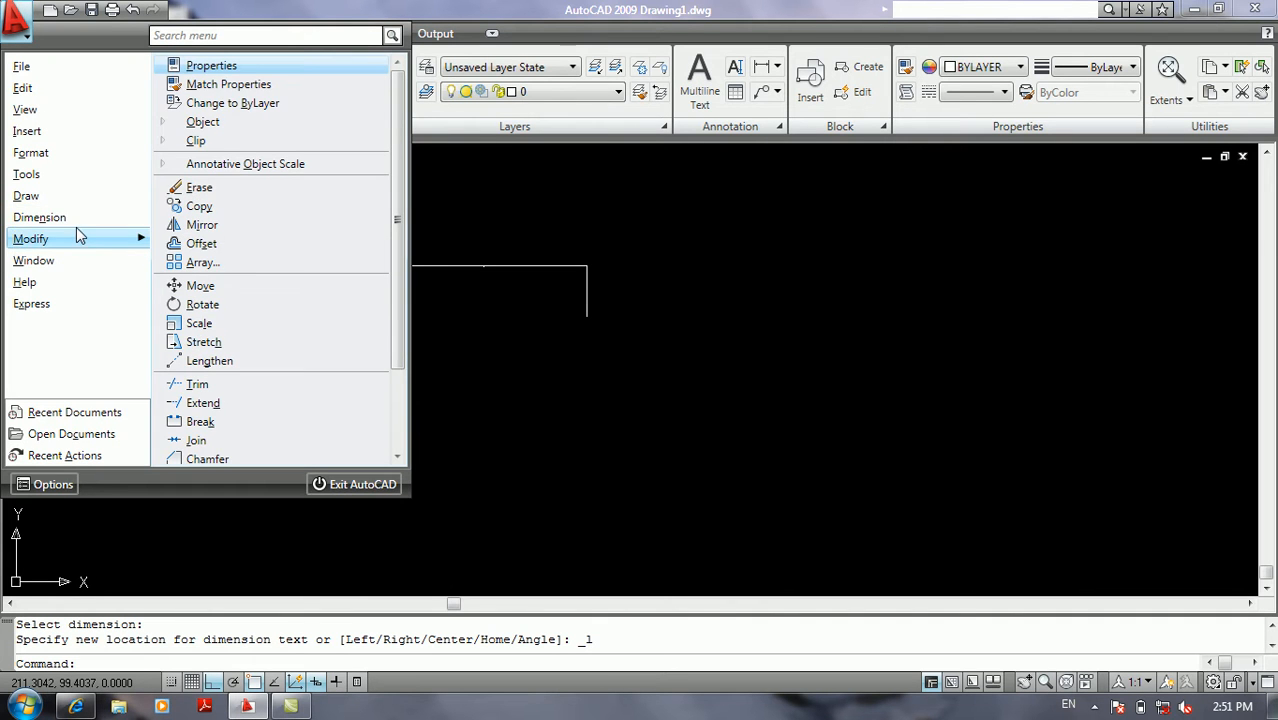
pyautogui.moveTo(121, 217)
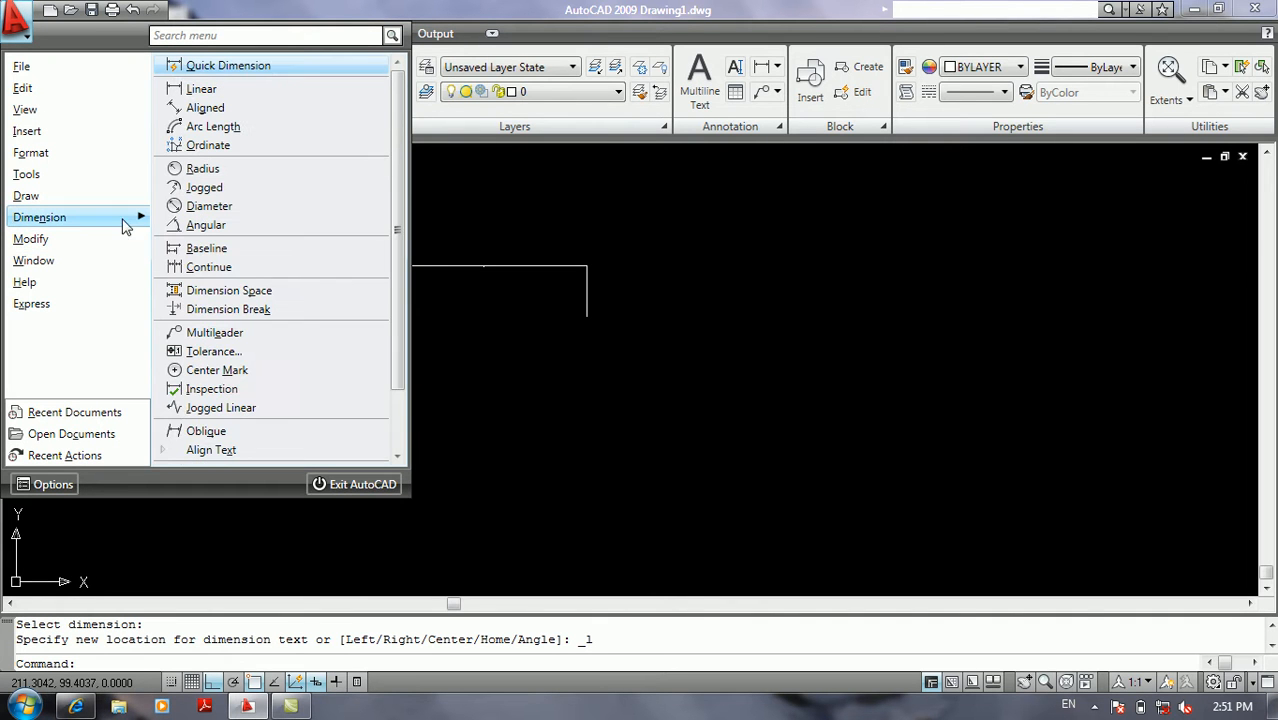
pyautogui.click(212, 450)
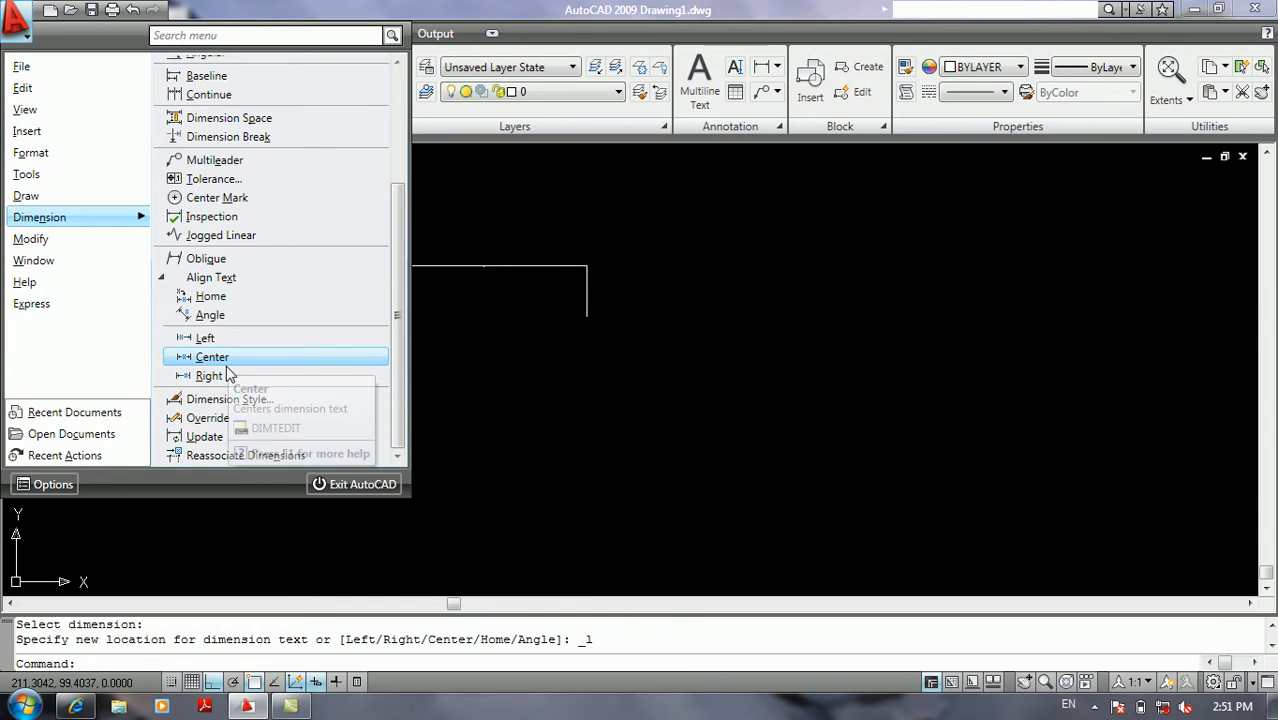
pyautogui.click(234, 297)
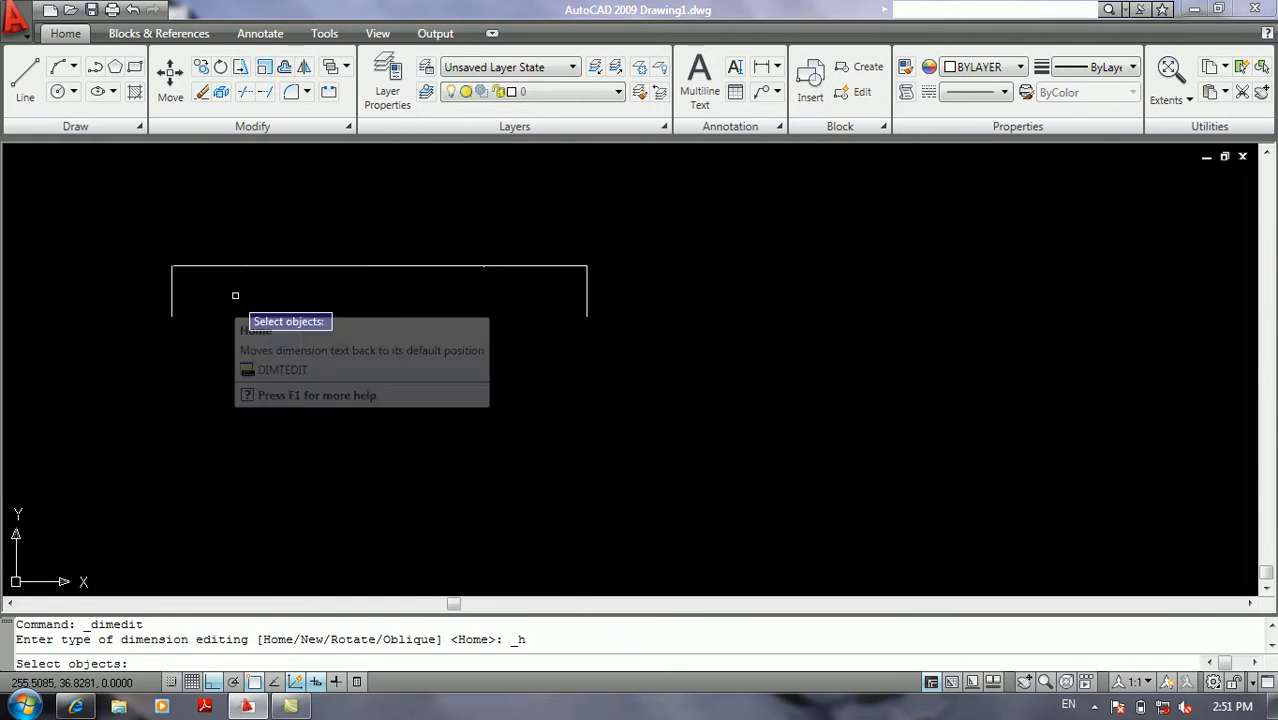
pyautogui.click(264, 265)
pyautogui.press('Return')
pyautogui.scroll(2, 440, 270)
pyautogui.scroll(5, 436, 271)
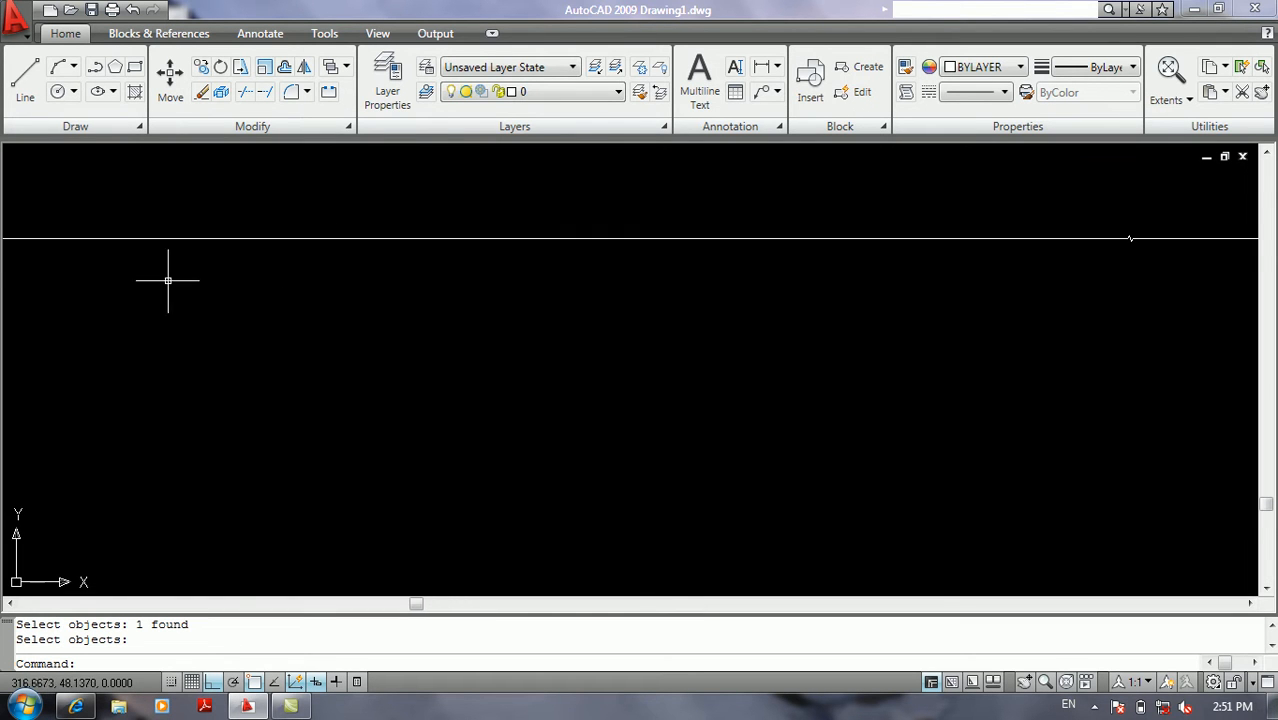
pyautogui.scroll(-3, 450, 352)
pyautogui.scroll(6, 325, 340)
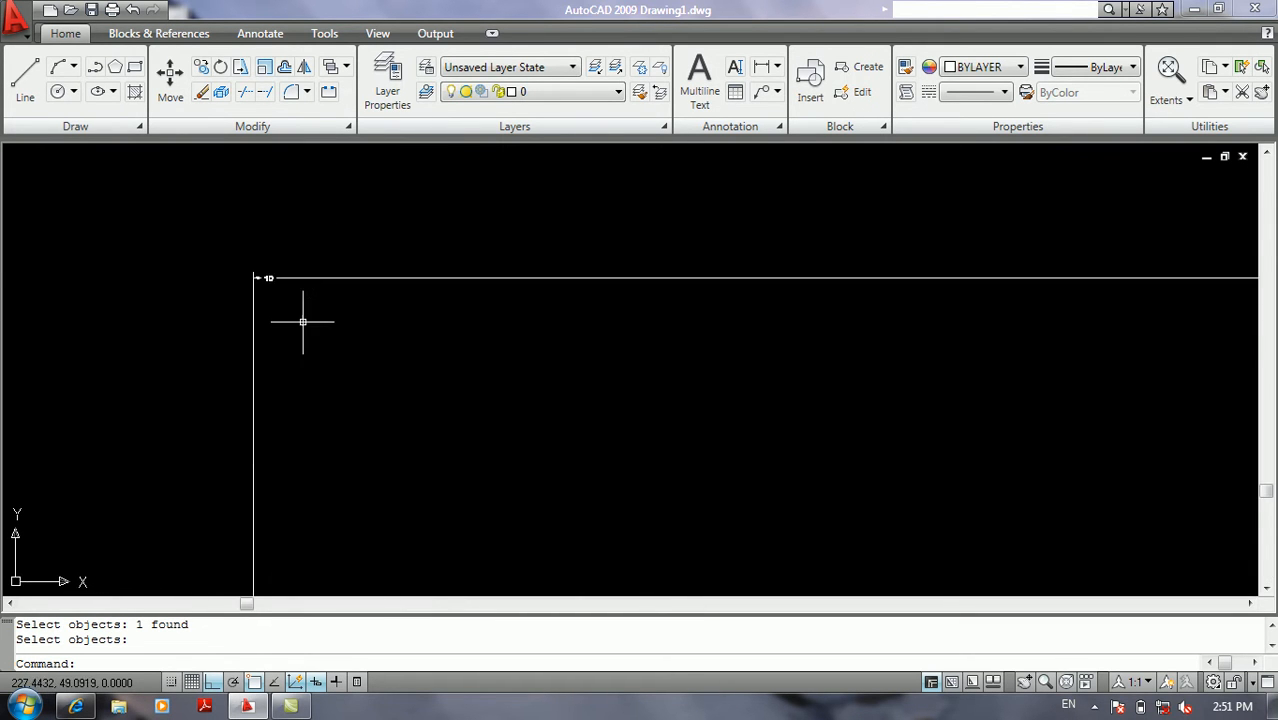
pyautogui.scroll(1, 265, 272)
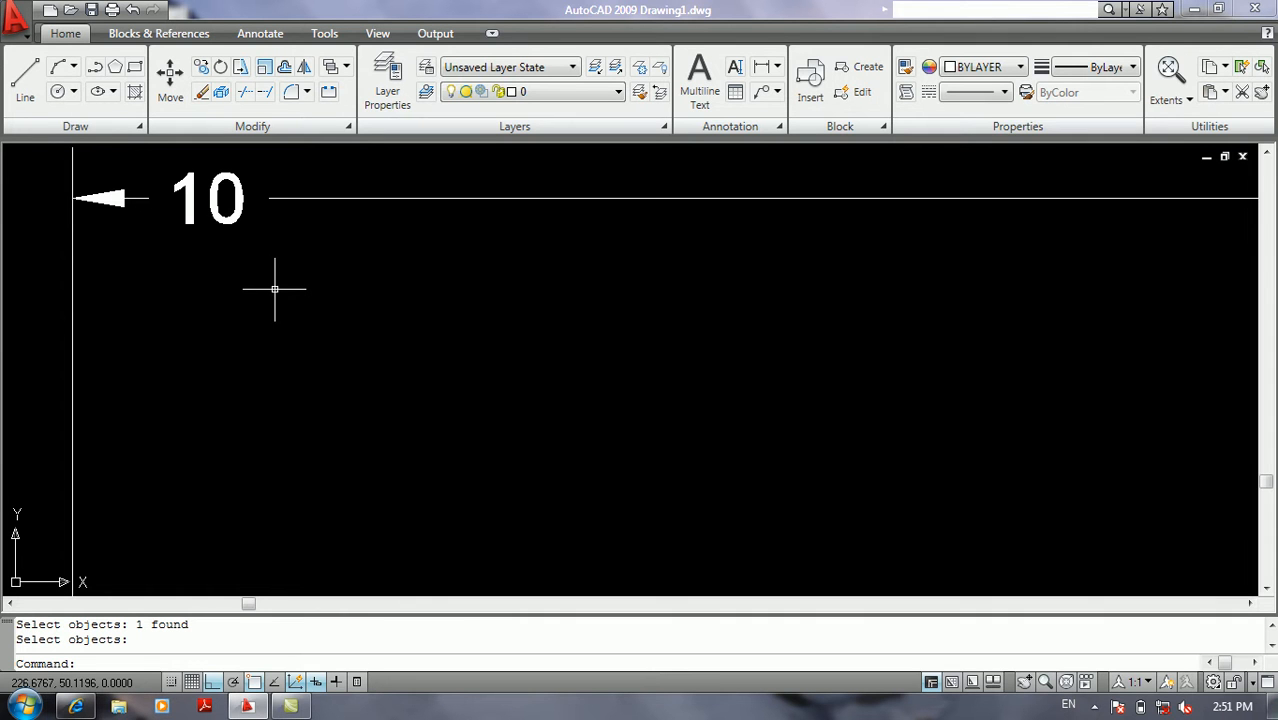
# View the dimension styles in the Dimension Style Manager and close it without changing anything
pyautogui.scroll(-5, 274, 289)
pyautogui.moveTo(304, 302); pyautogui.dragTo(222, 308, button='middle')
pyautogui.click(16, 20)
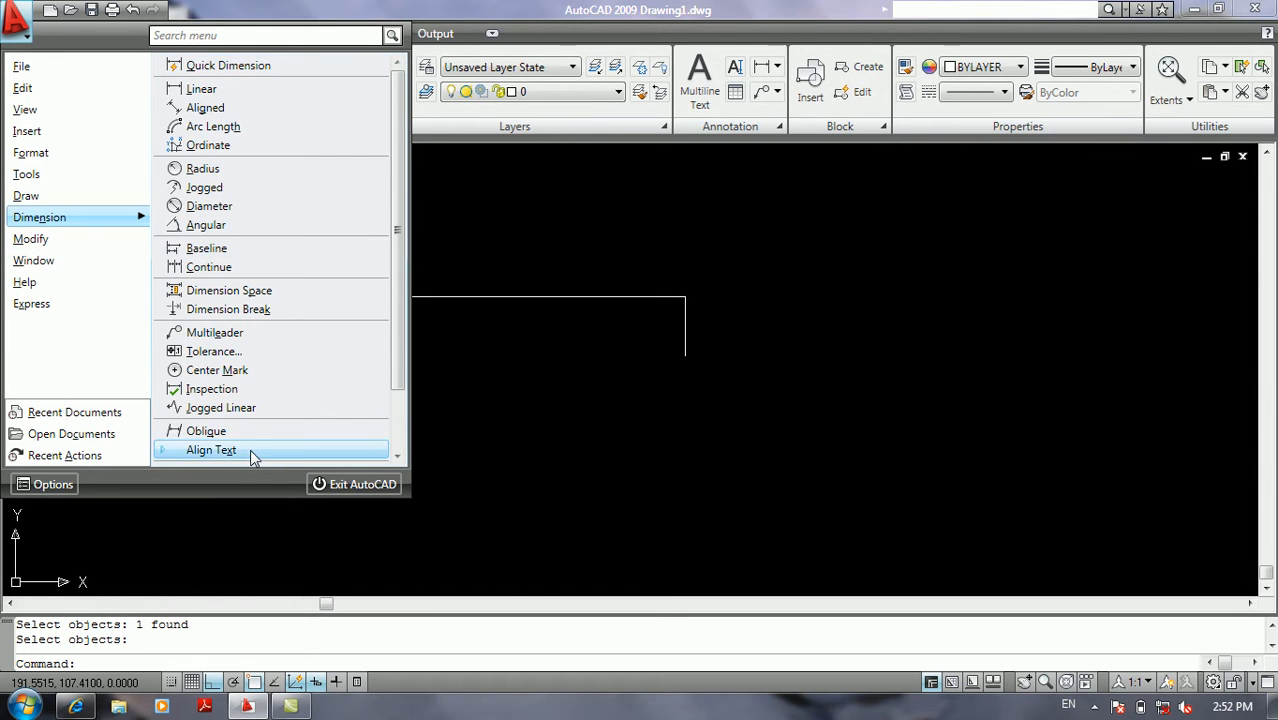
pyautogui.scroll(-2, 230, 445)
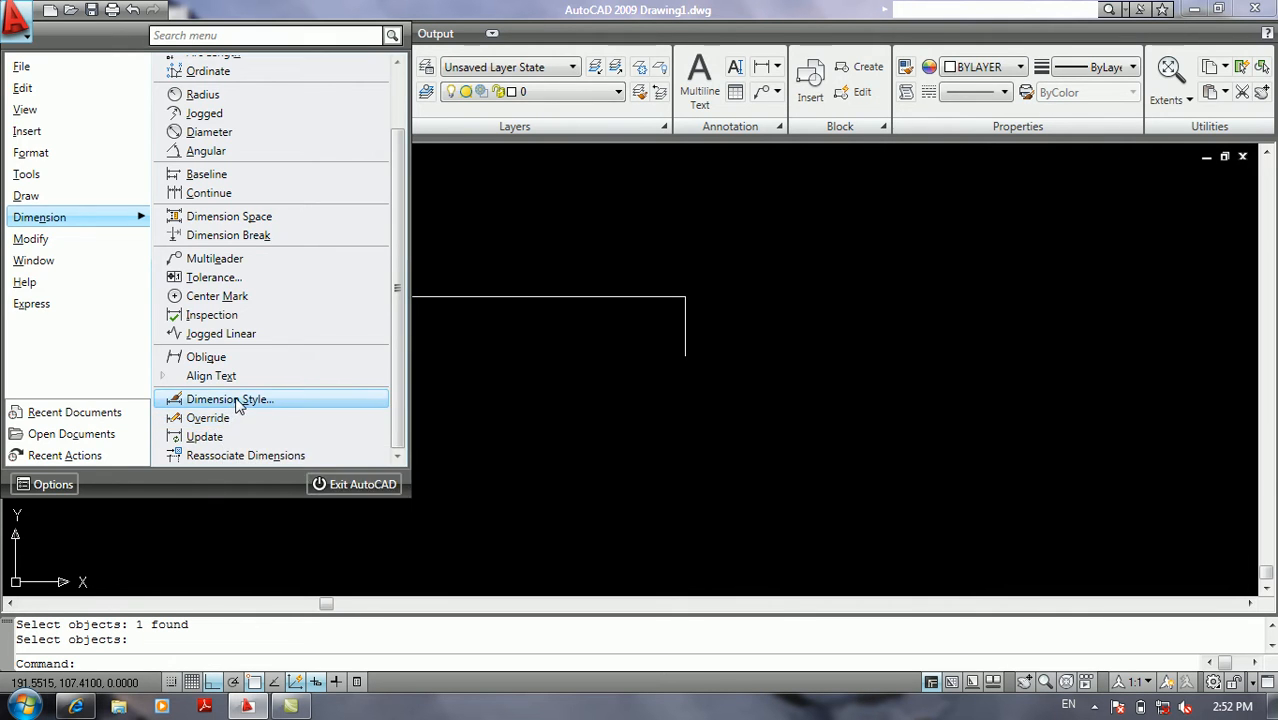
pyautogui.click(233, 402)
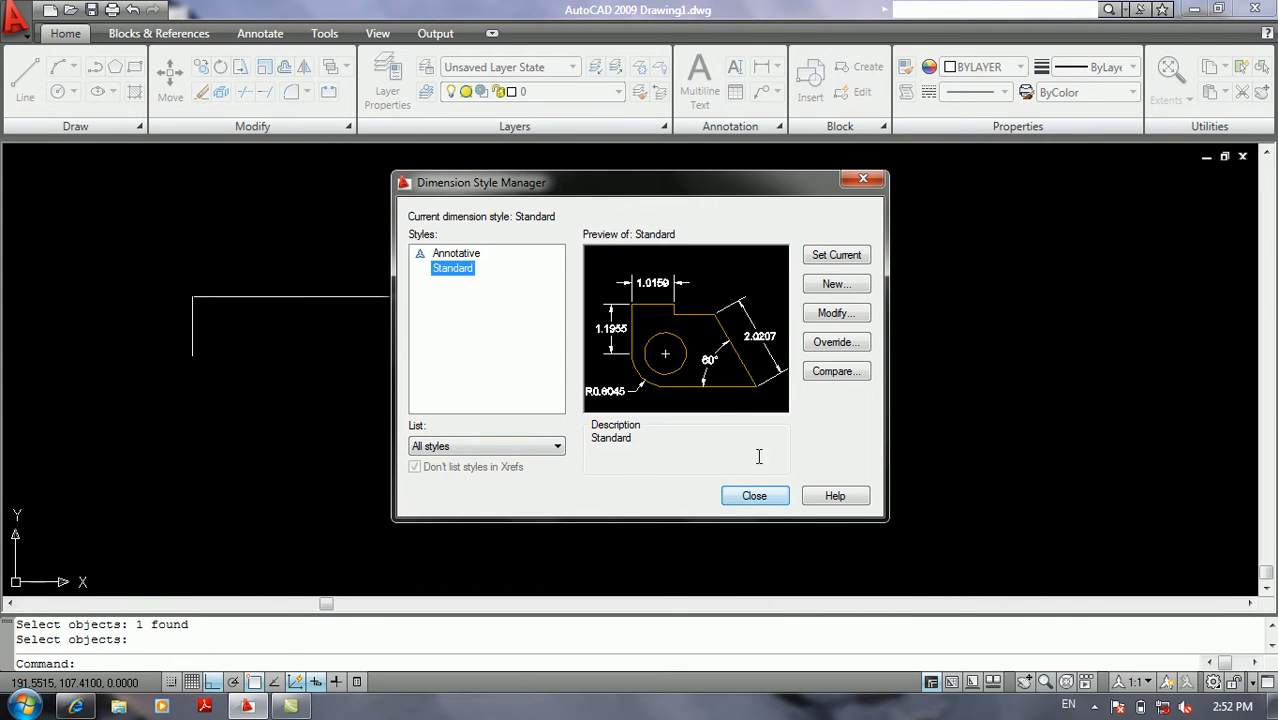
pyautogui.click(862, 180)
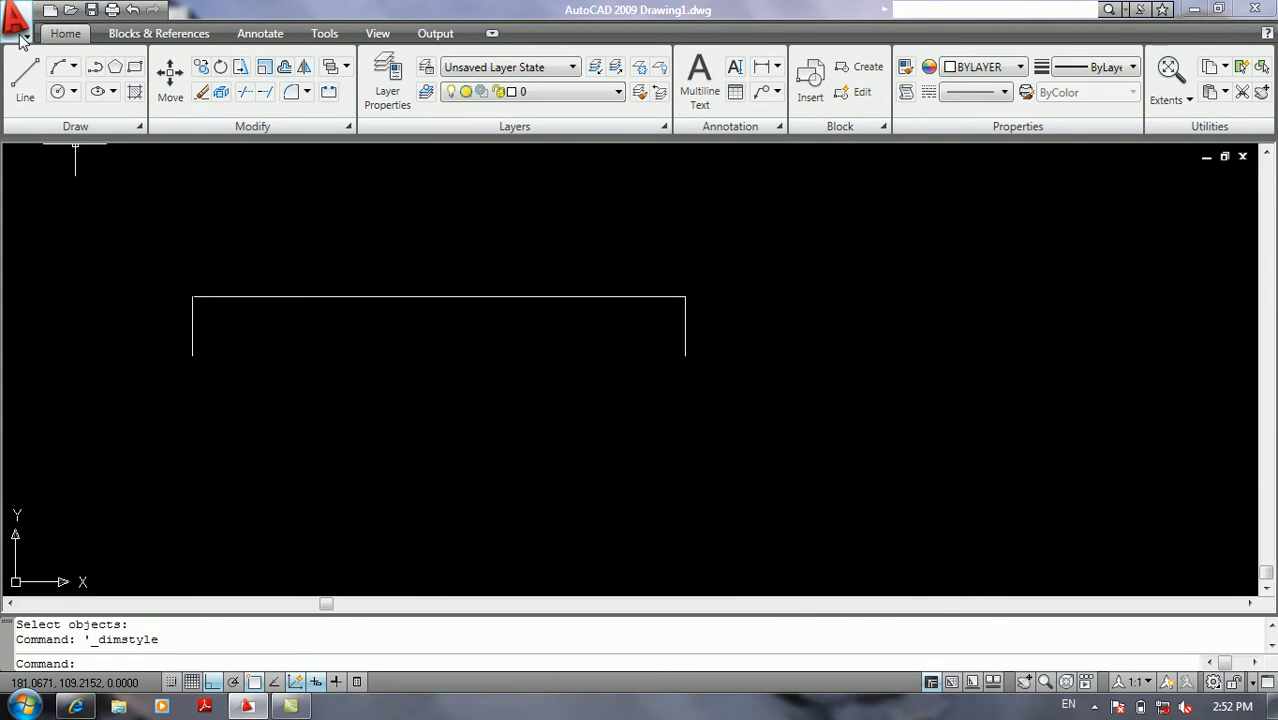
pyautogui.click(20, 34)
pyautogui.moveTo(83, 226)
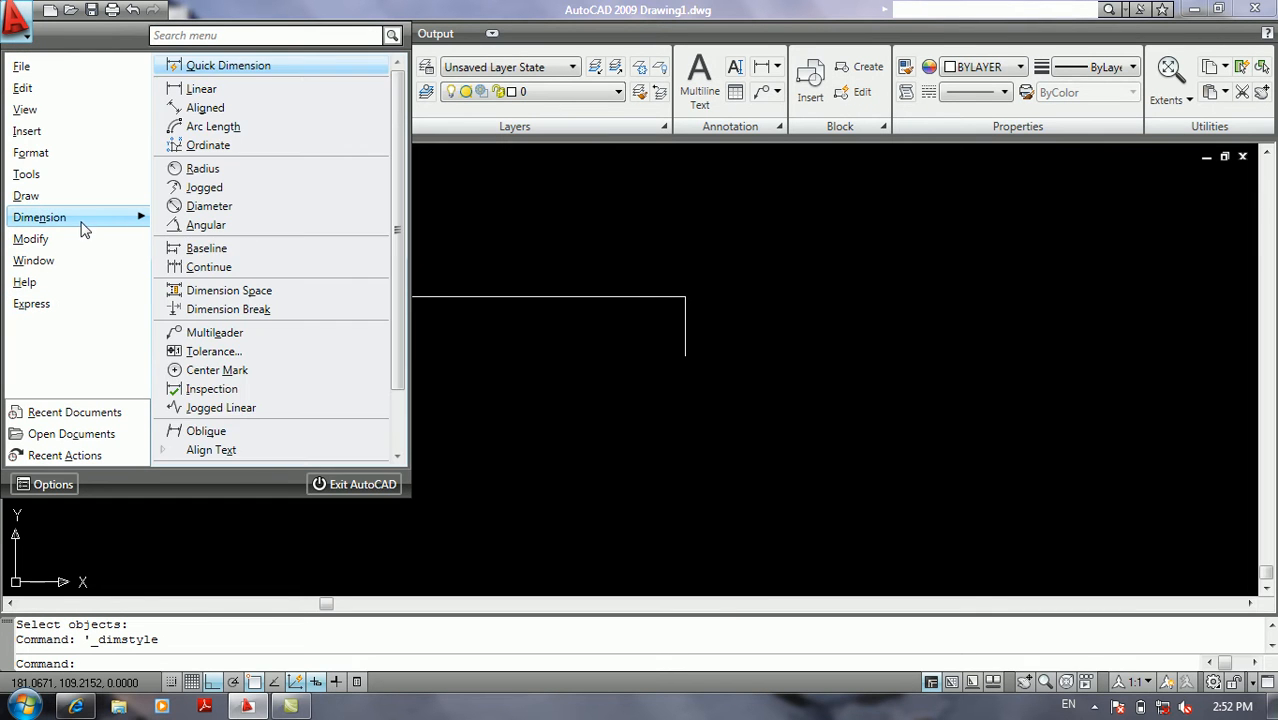
pyautogui.scroll(-2, 215, 390)
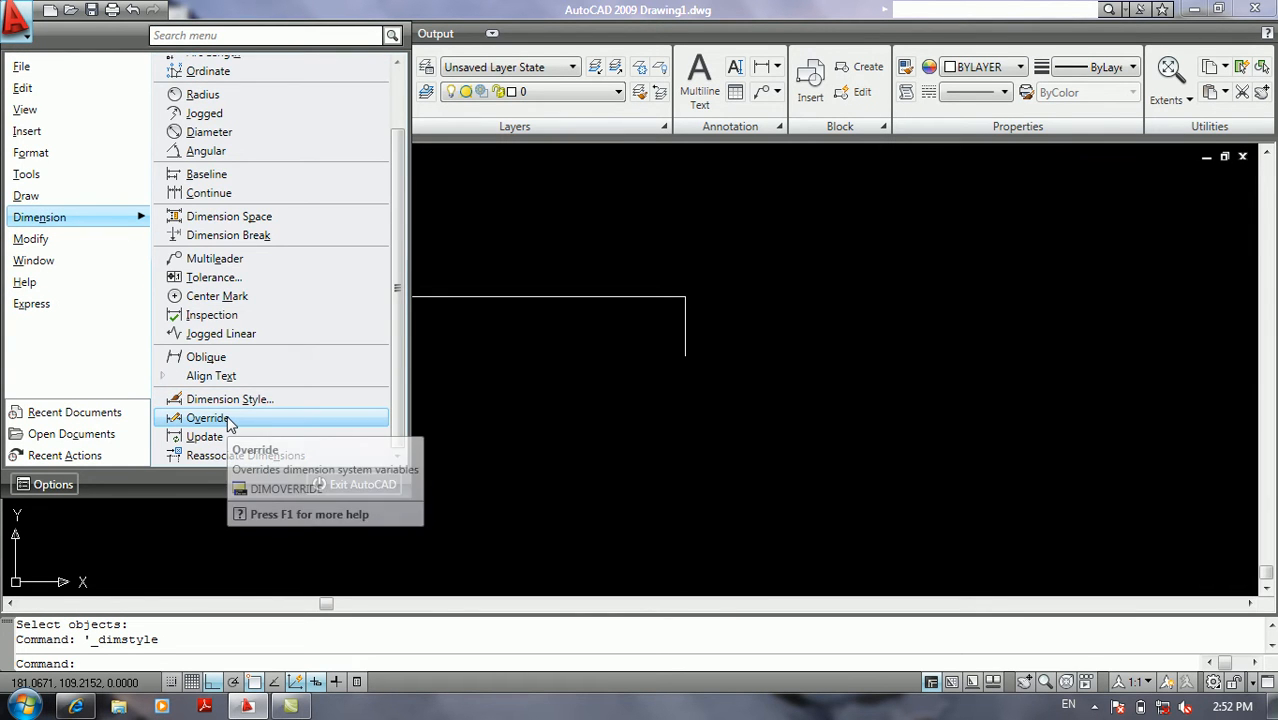
pyautogui.click(230, 420)
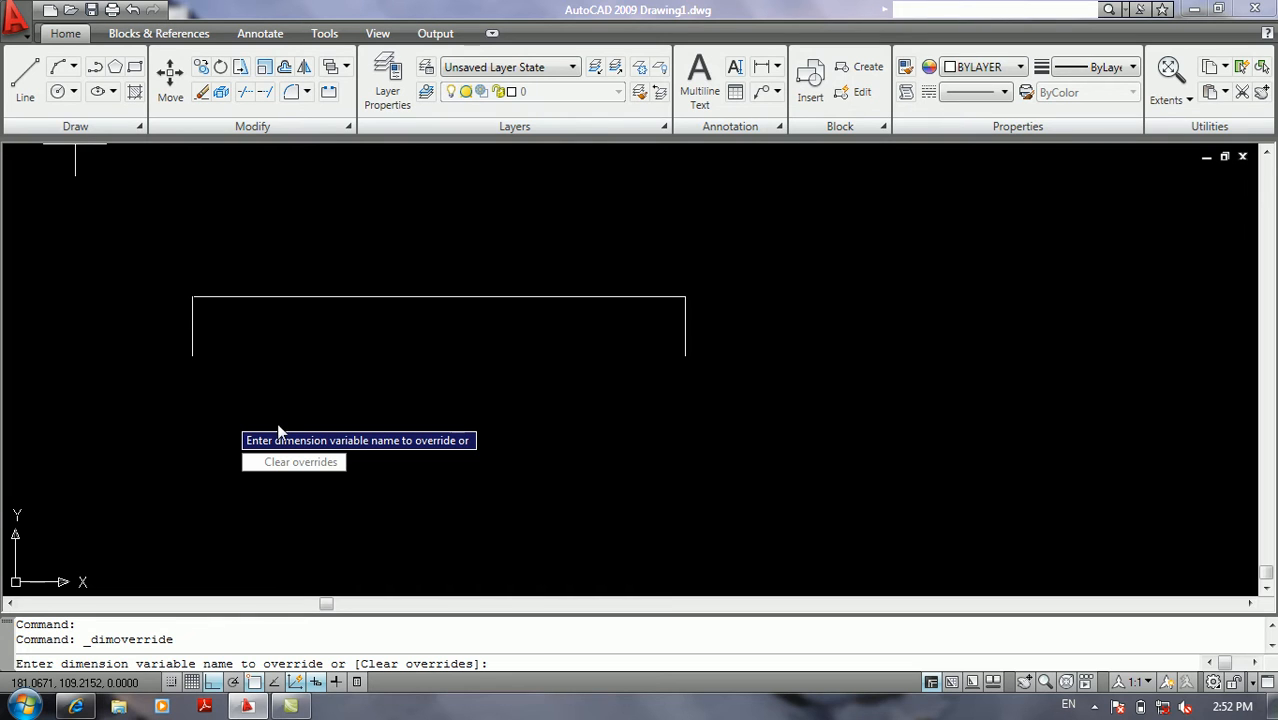
pyautogui.press('Escape')
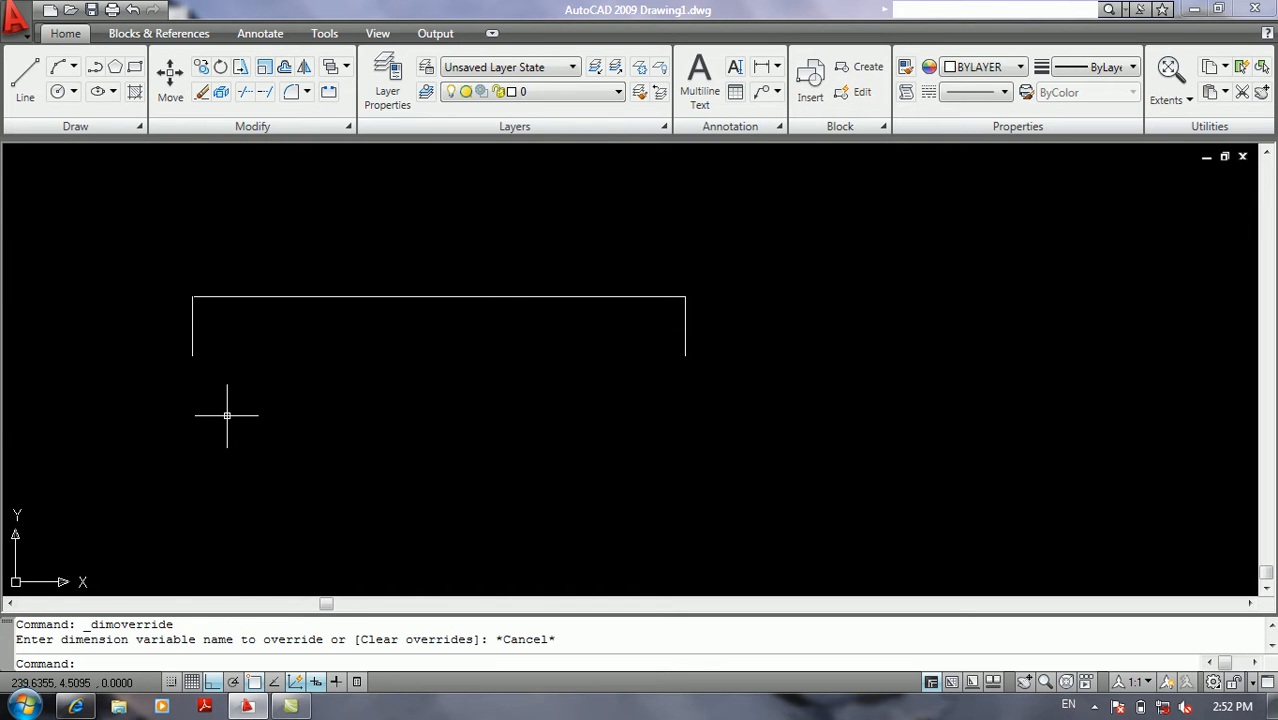
# Override the Standard dimension style with red text, a text height of 4 and text aligned with the dimension line
pyautogui.write('d')
pyautogui.press('Return')
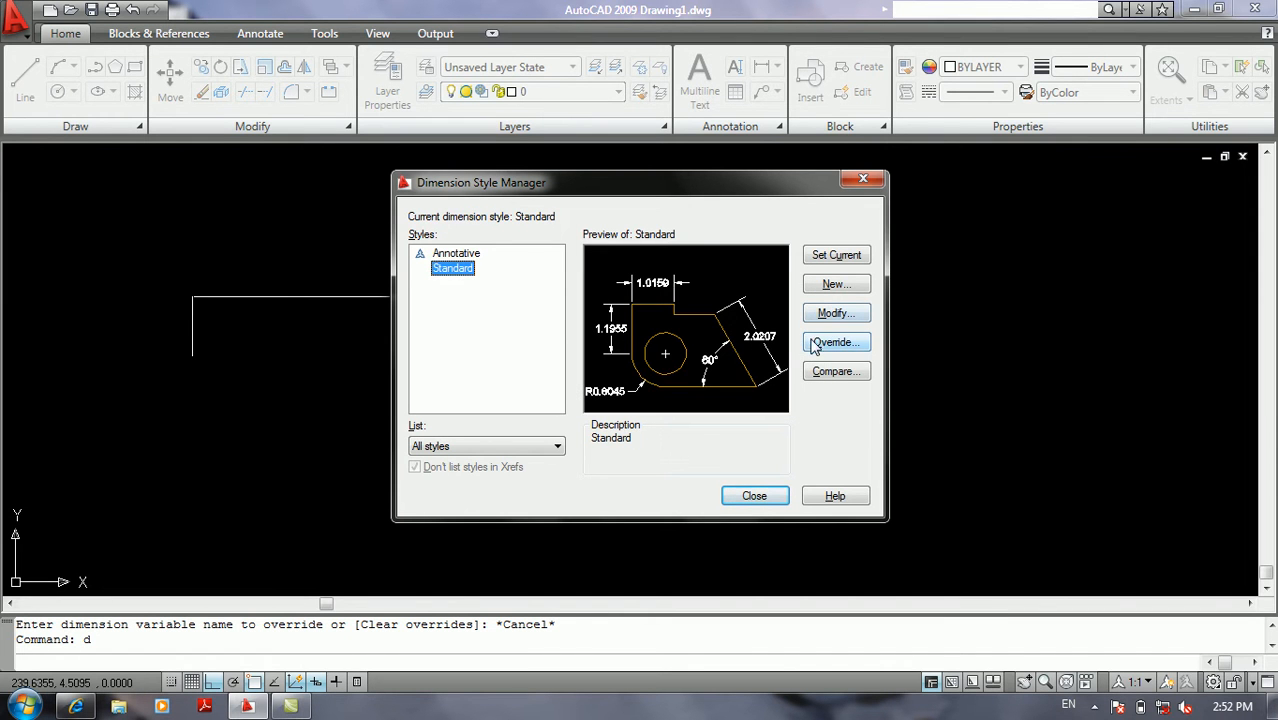
pyautogui.click(808, 345)
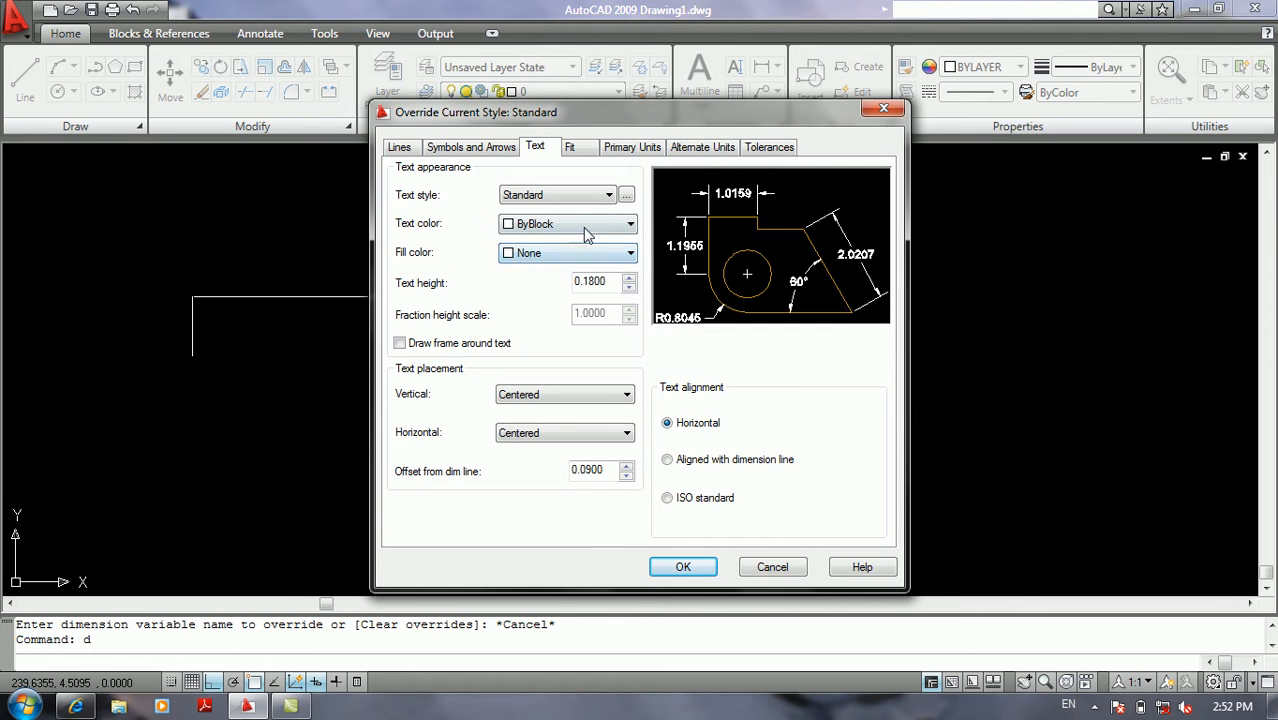
pyautogui.click(587, 226)
pyautogui.click(540, 272)
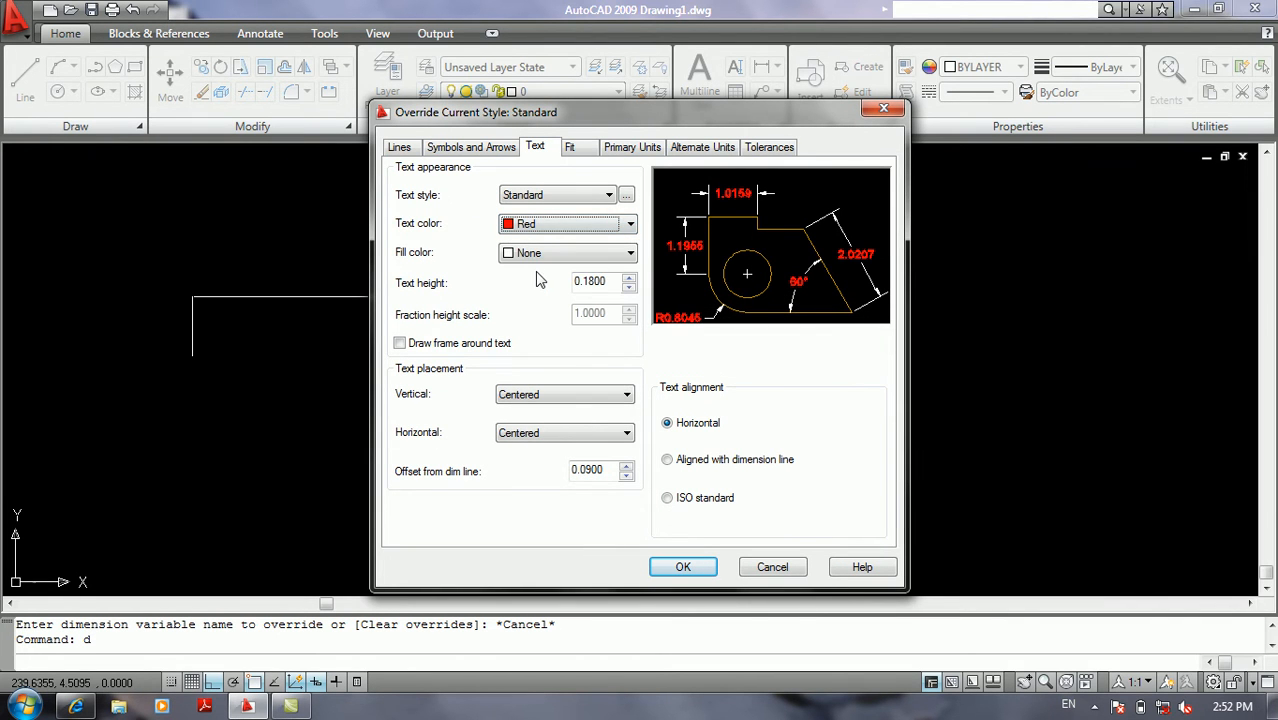
pyautogui.doubleClick(601, 281)
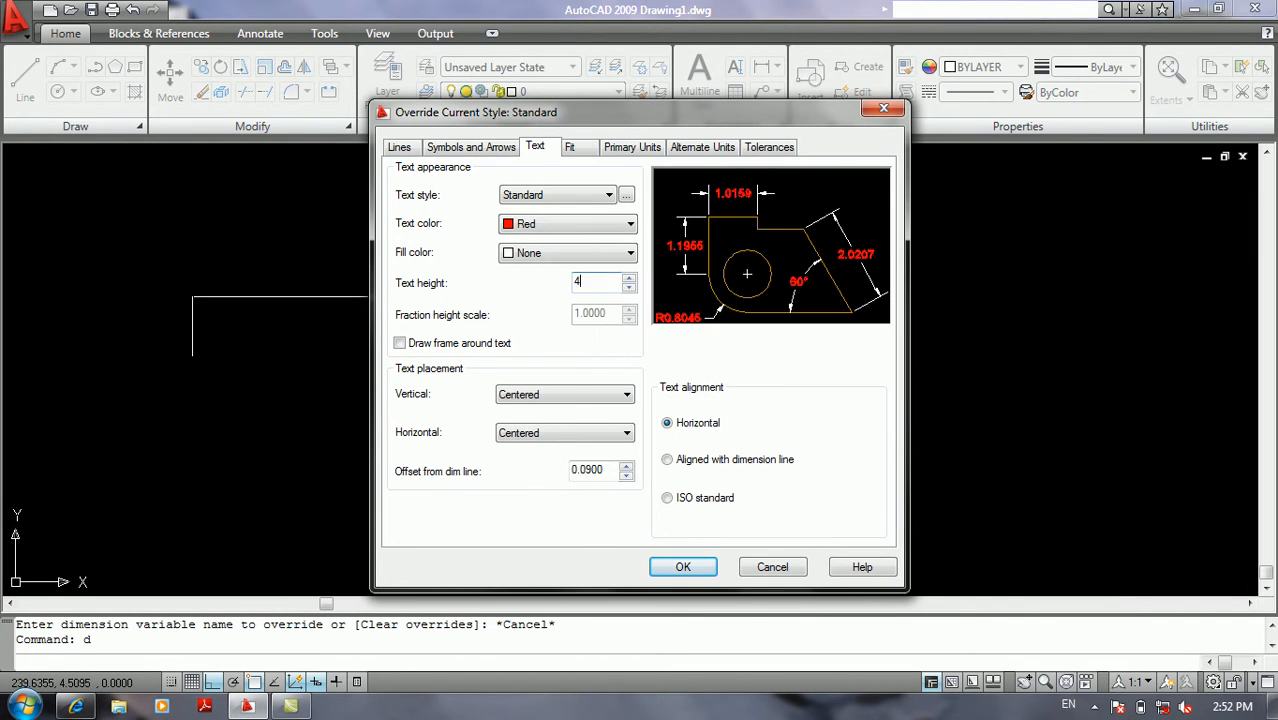
pyautogui.click(708, 463)
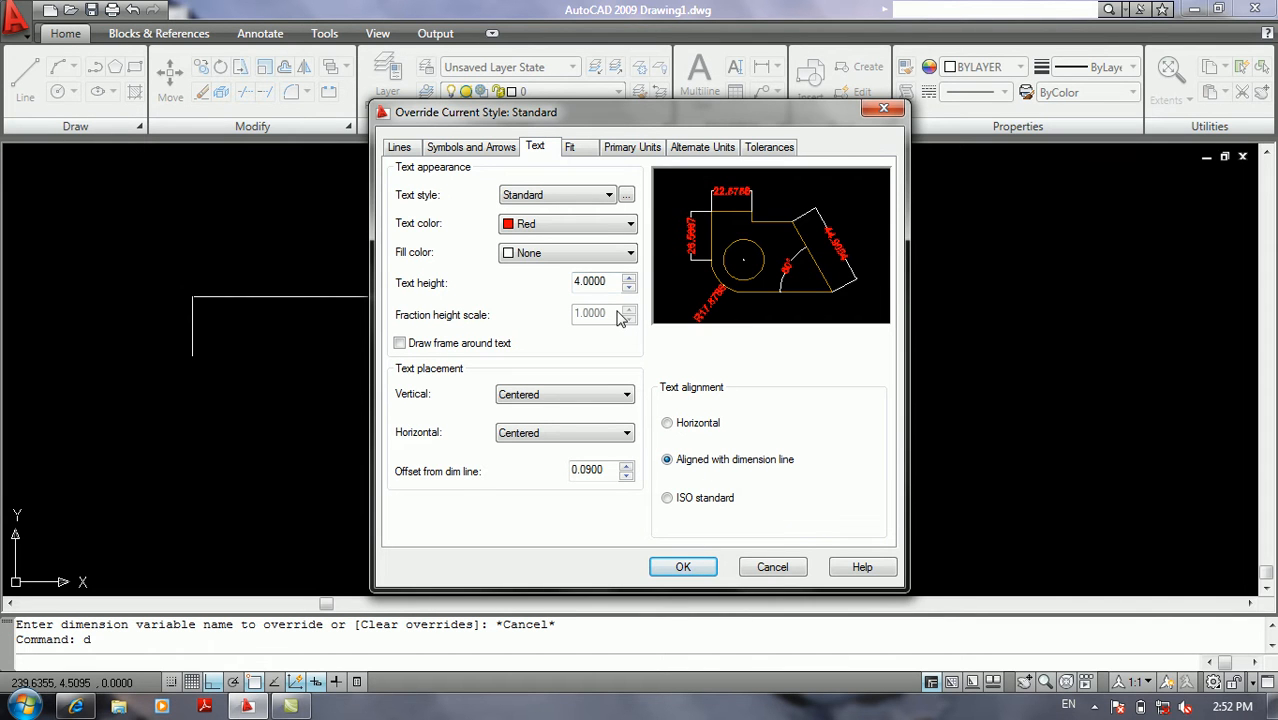
pyautogui.click(683, 567)
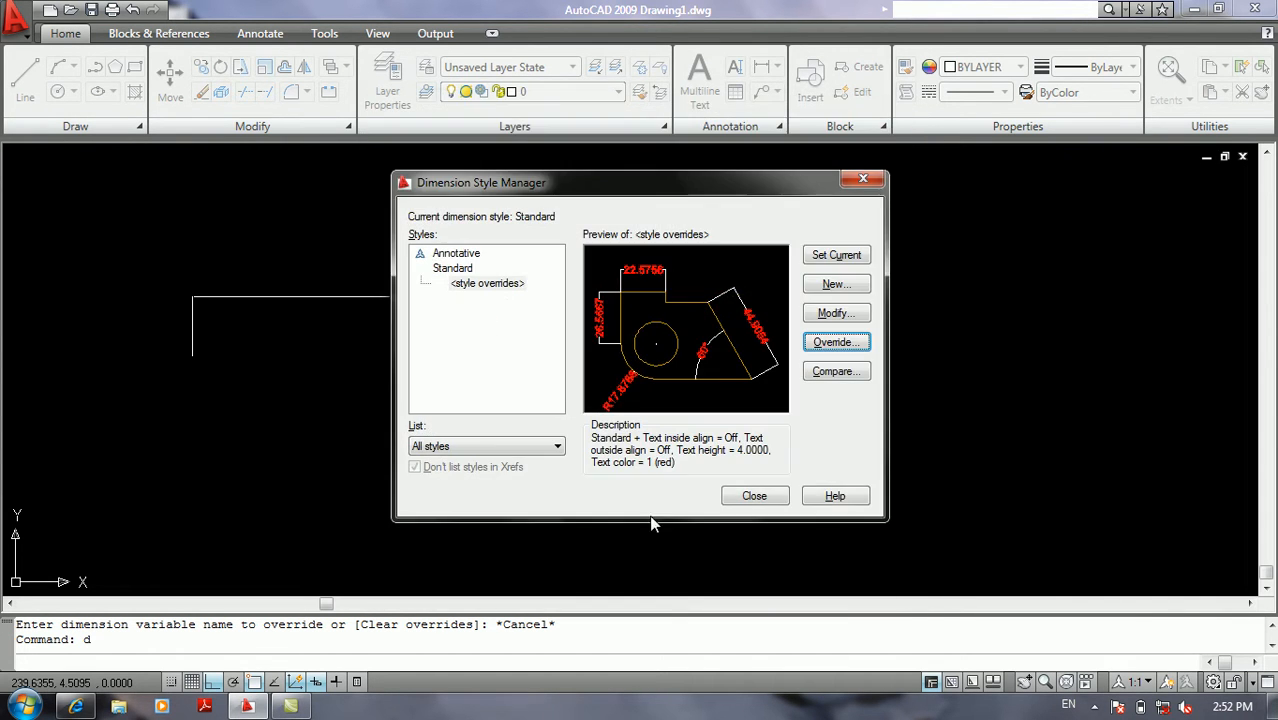
# Make the style overrides under Standard current and close the Dimension Style Manager
pyautogui.click(485, 284)
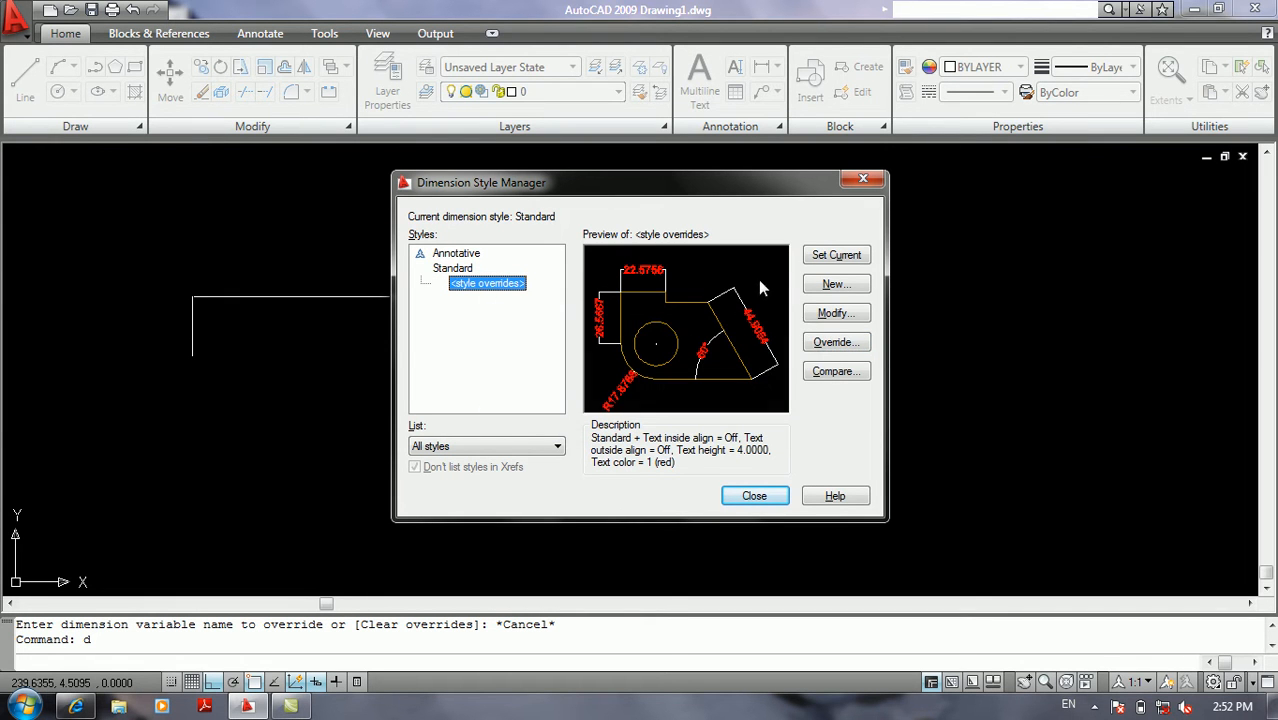
pyautogui.click(822, 256)
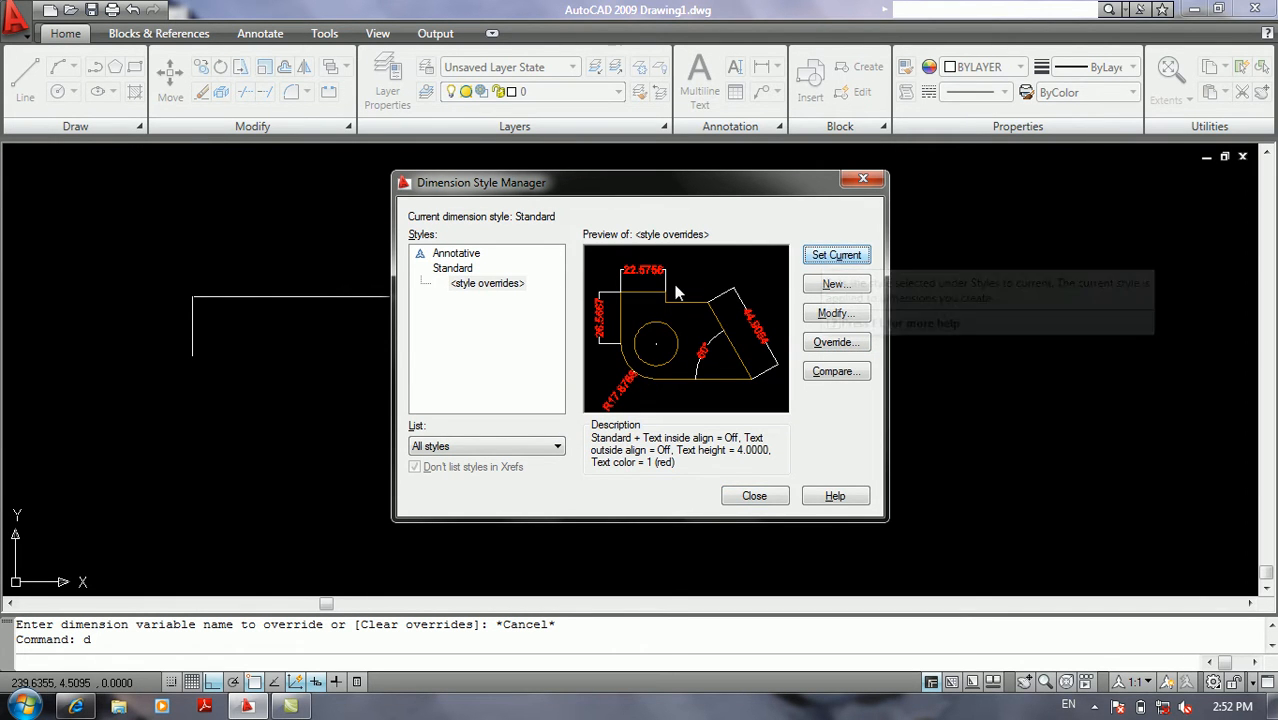
pyautogui.click(755, 497)
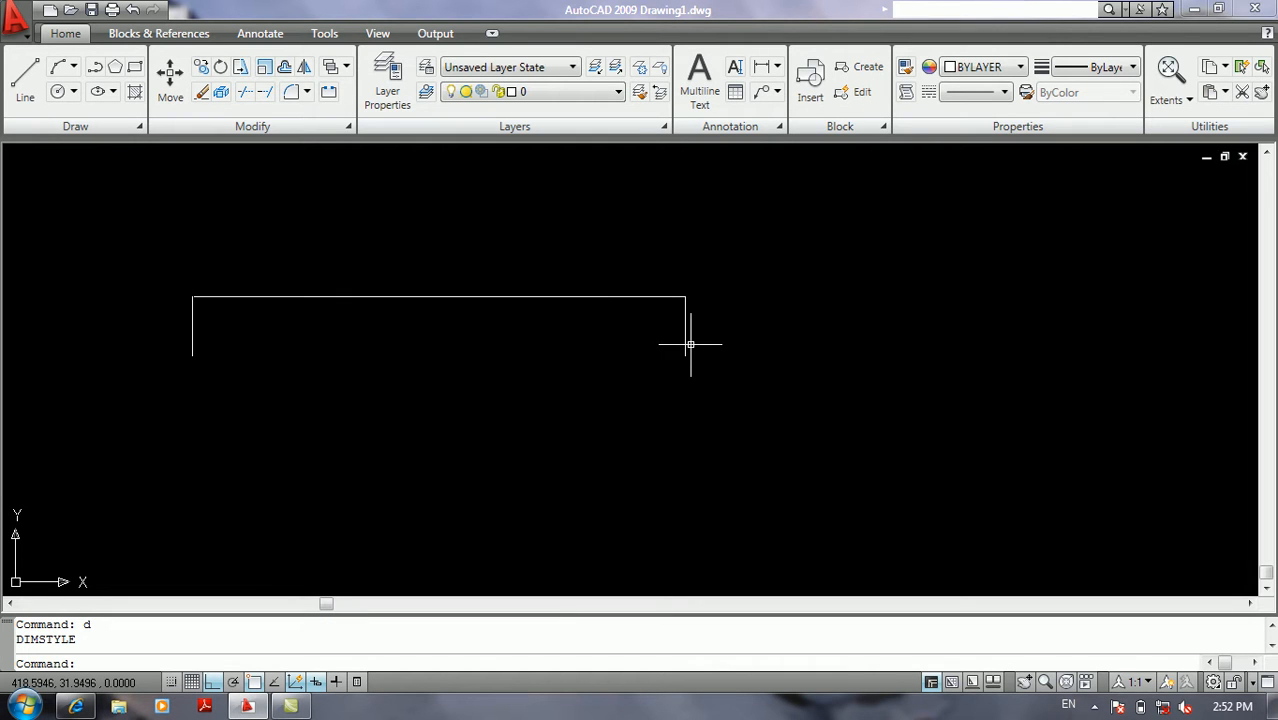
# Place a horizontal linear dimension about 113 units long below the existing wide dimension
pyautogui.write('dli')
pyautogui.press('Return')
pyautogui.click(418, 428)
pyautogui.click(710, 428)
pyautogui.click(566, 420)
# Place a second horizontal linear dimension about 83 units long in the empty area right of the existing dimensions
pyautogui.scroll(4, 560, 405)
pyautogui.scroll(-5, 551, 391)
pyautogui.moveTo(540, 363); pyautogui.dragTo(426, 401, button='middle')
pyautogui.press('Return')
pyautogui.click(720, 428)
pyautogui.click(872, 428)
pyautogui.click(856, 366)
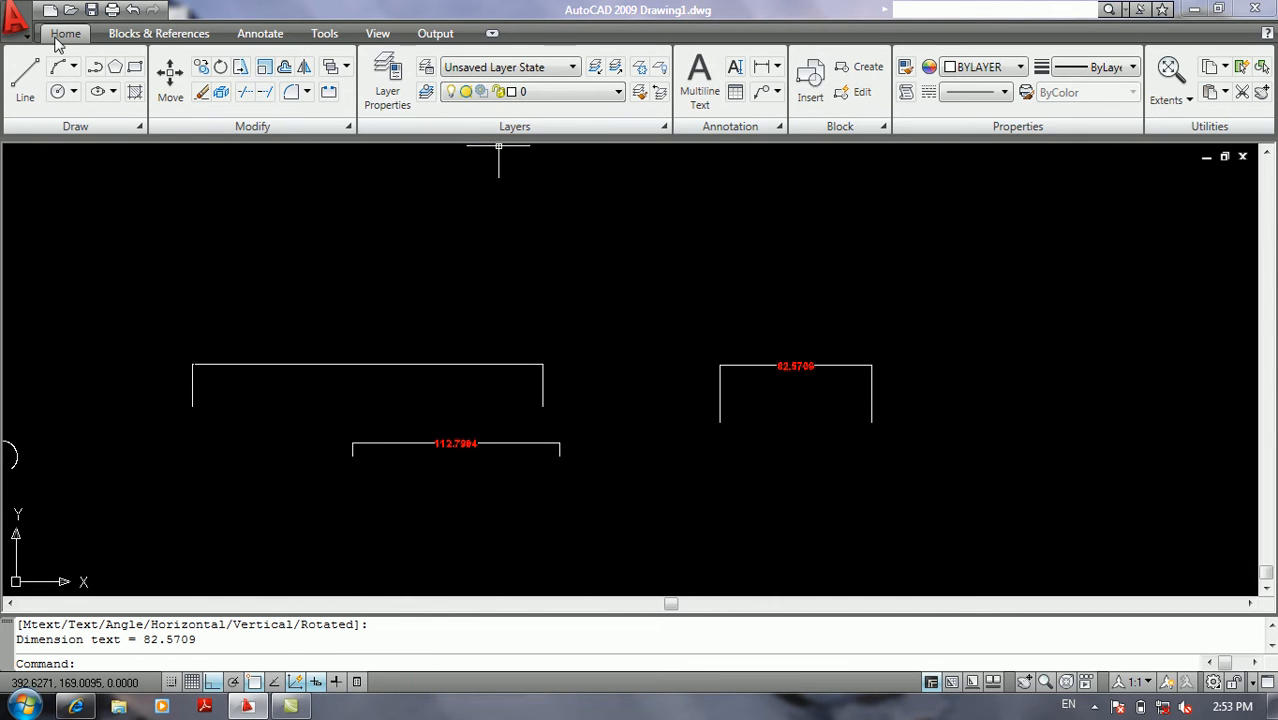
pyautogui.click(193, 217)
pyautogui.click(207, 237)
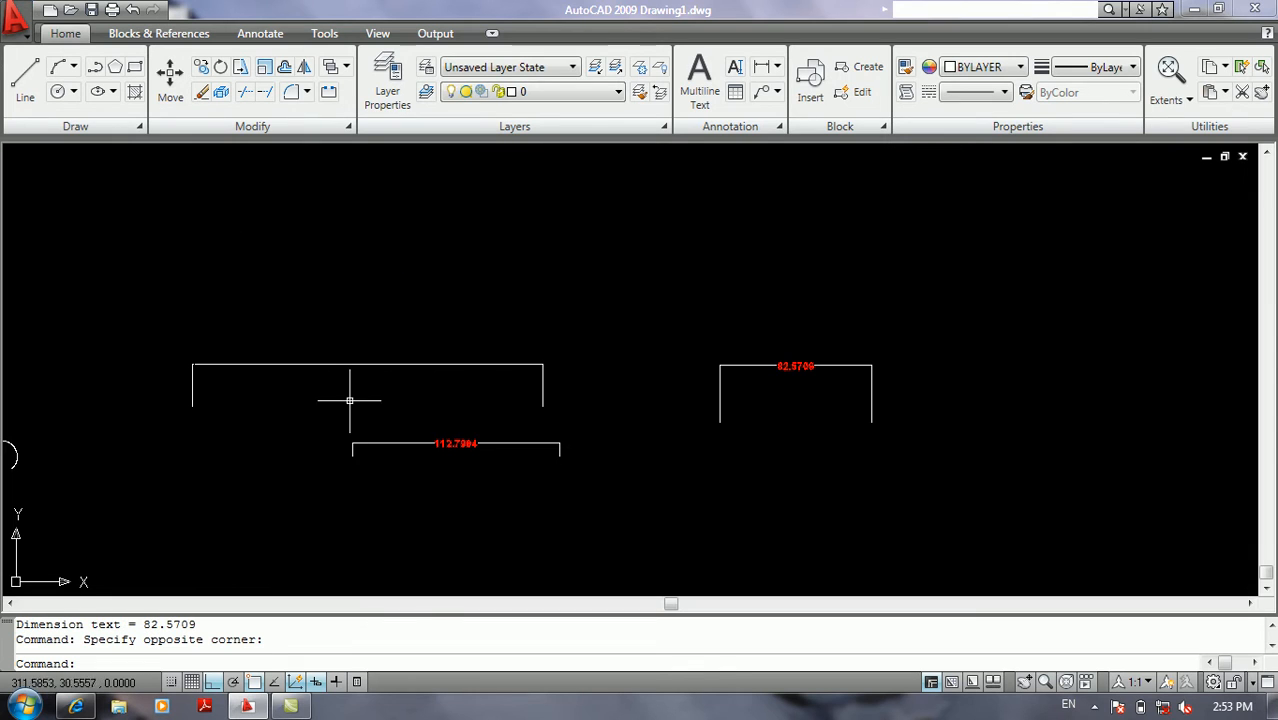
pyautogui.moveTo(392, 444)
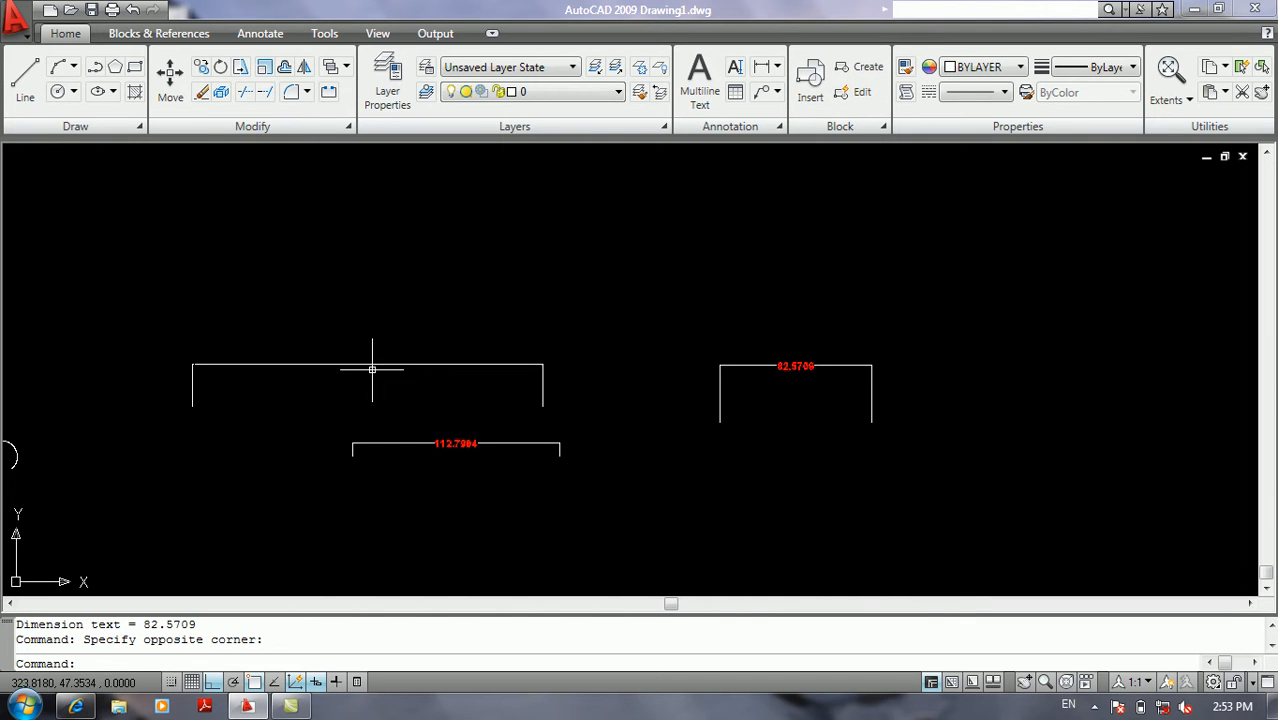
# Clear the overrides from the red-text linear dimension below the wide one with the Override command
pyautogui.click(15, 18)
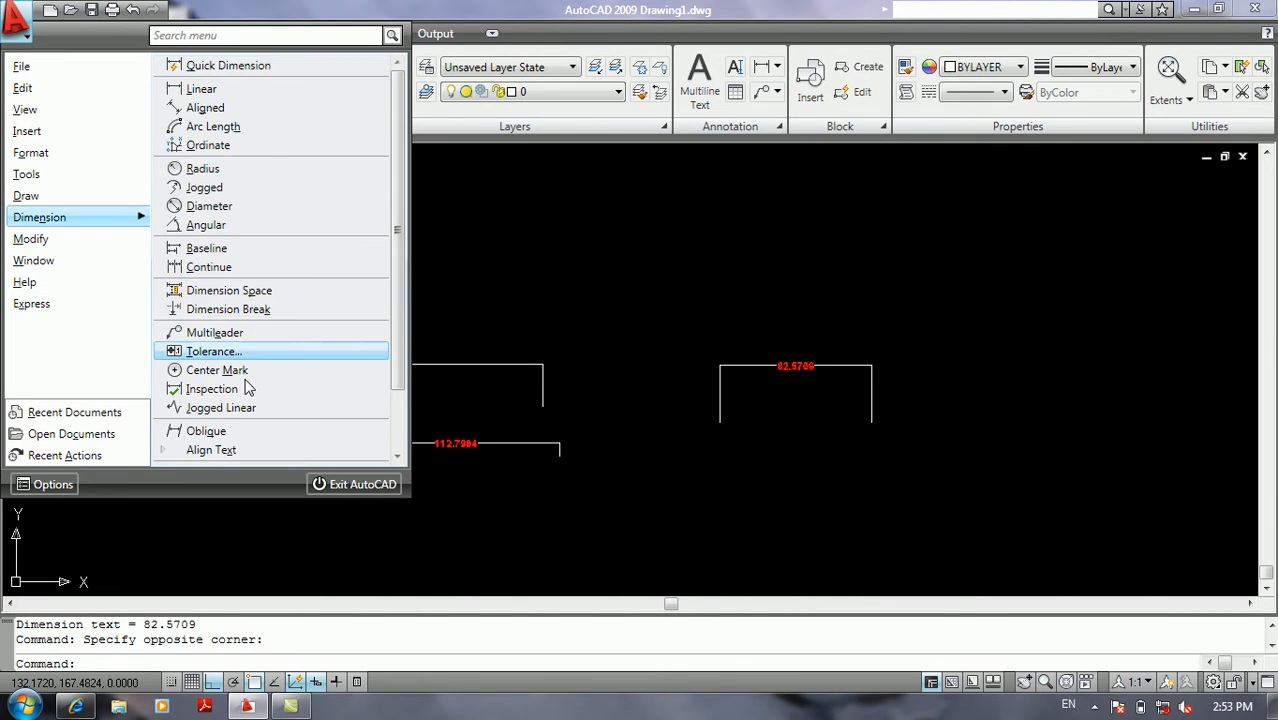
pyautogui.scroll(-2, 240, 400)
pyautogui.click(233, 420)
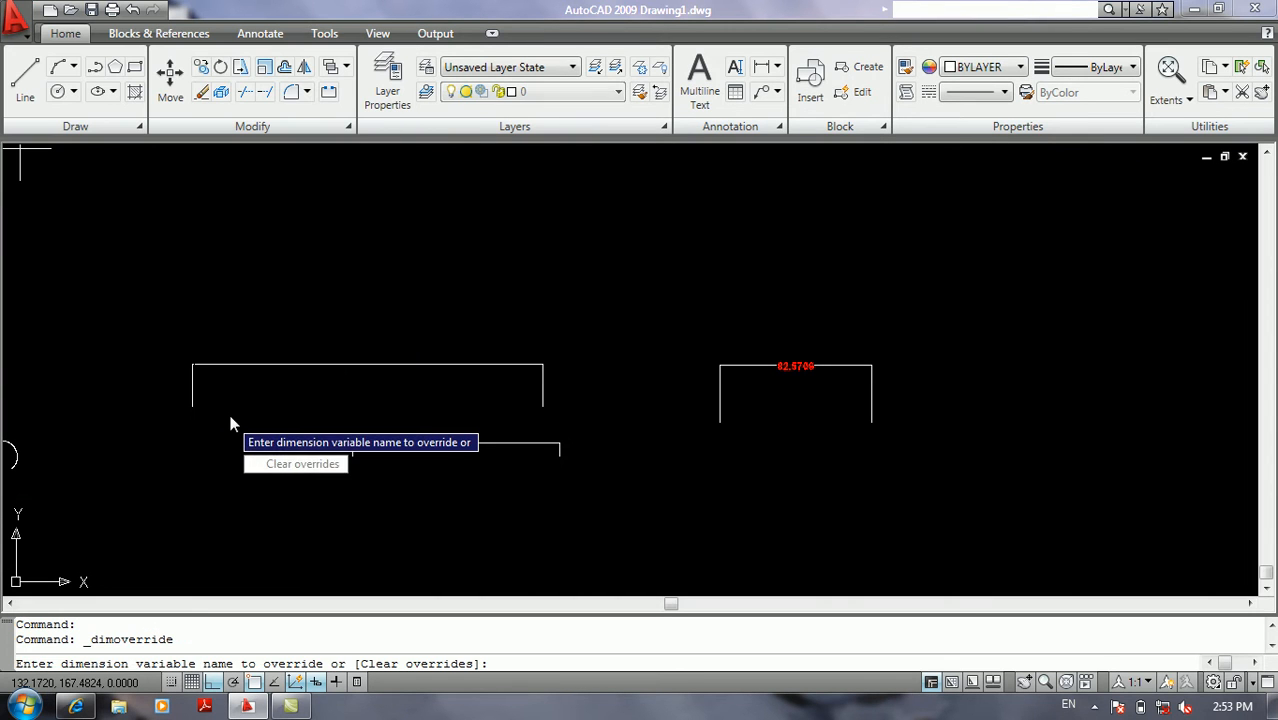
pyautogui.click(332, 464)
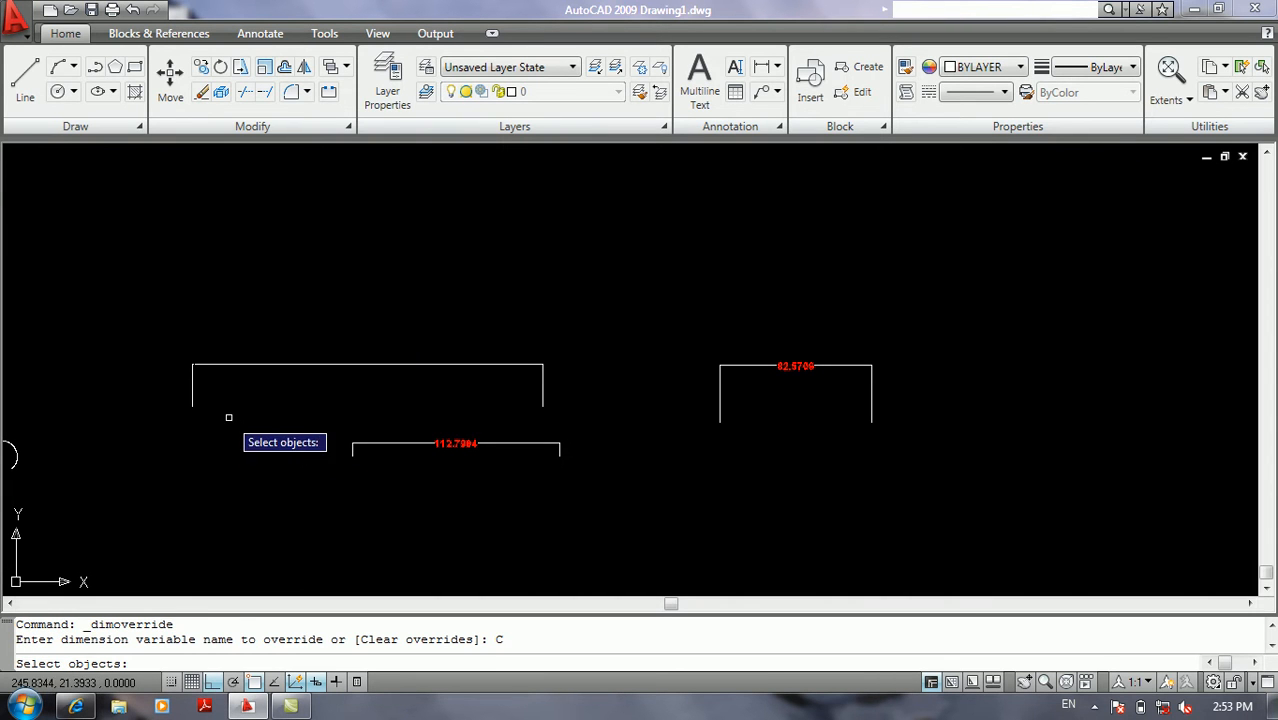
pyautogui.click(401, 443)
pyautogui.press('Return')
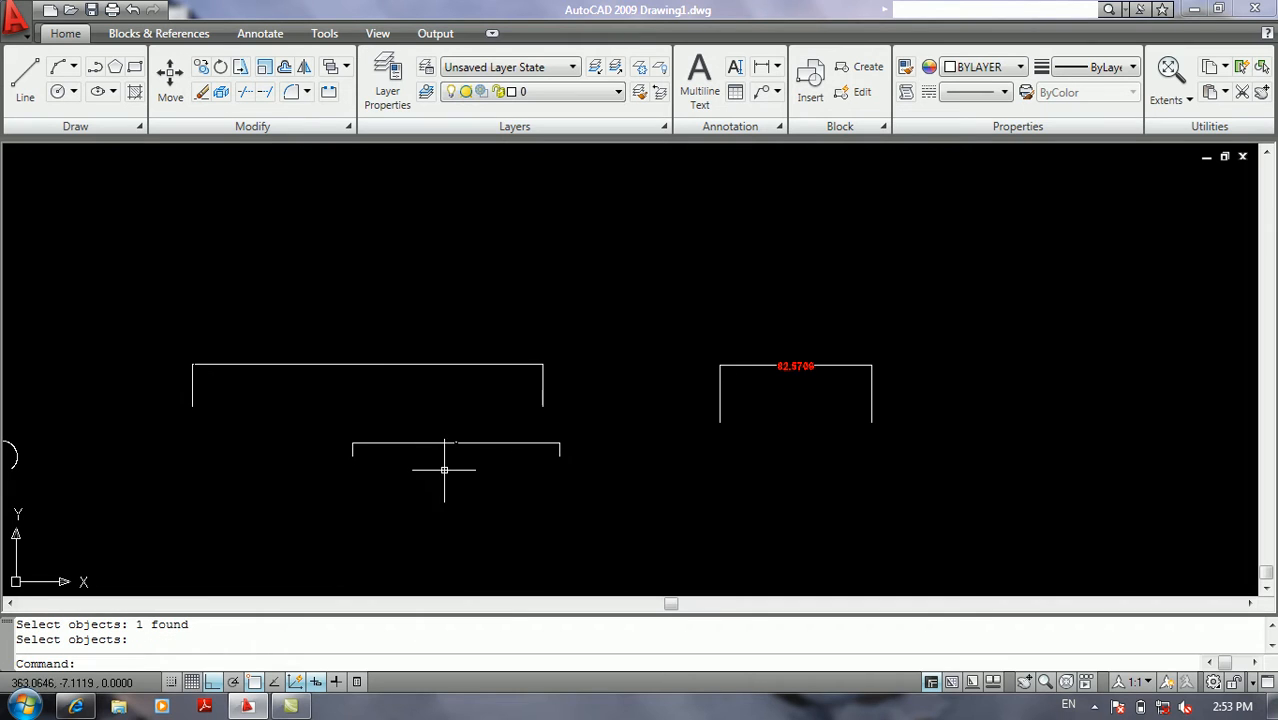
pyautogui.scroll(5, 450, 468)
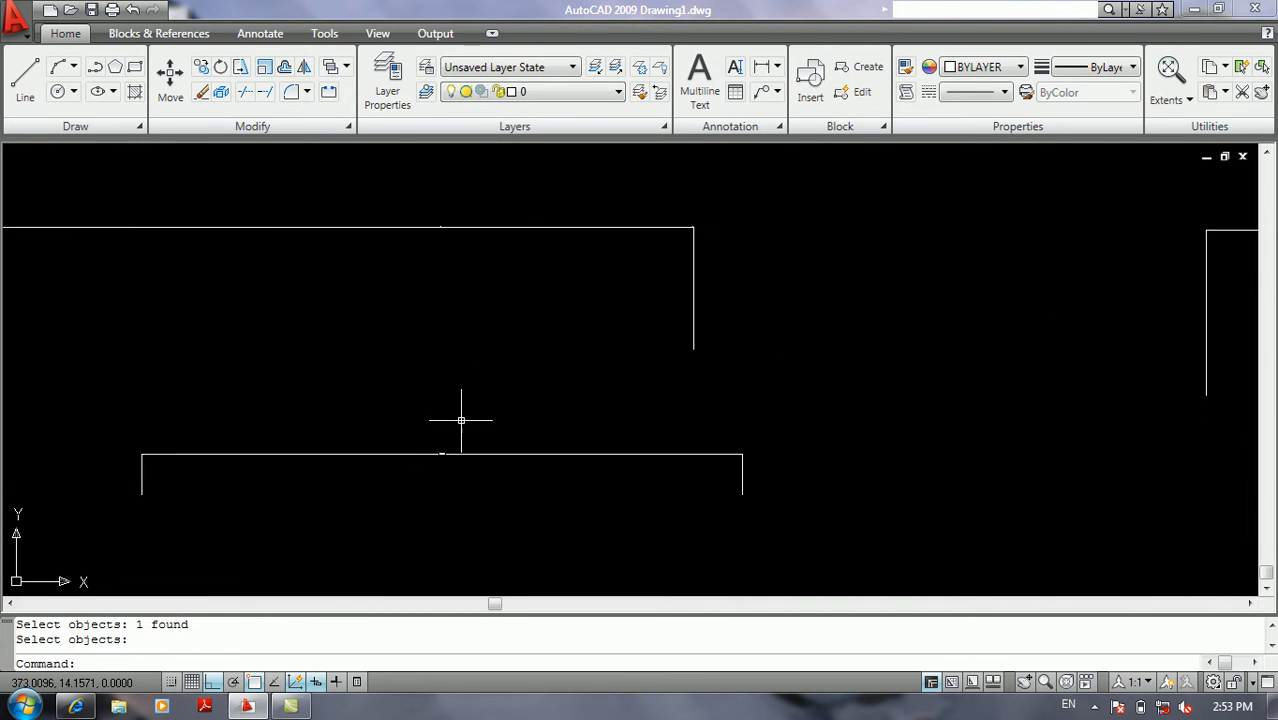
pyautogui.scroll(-8, 443, 452)
pyautogui.moveTo(497, 403); pyautogui.dragTo(412, 346, button='middle')
pyautogui.click(8, 30)
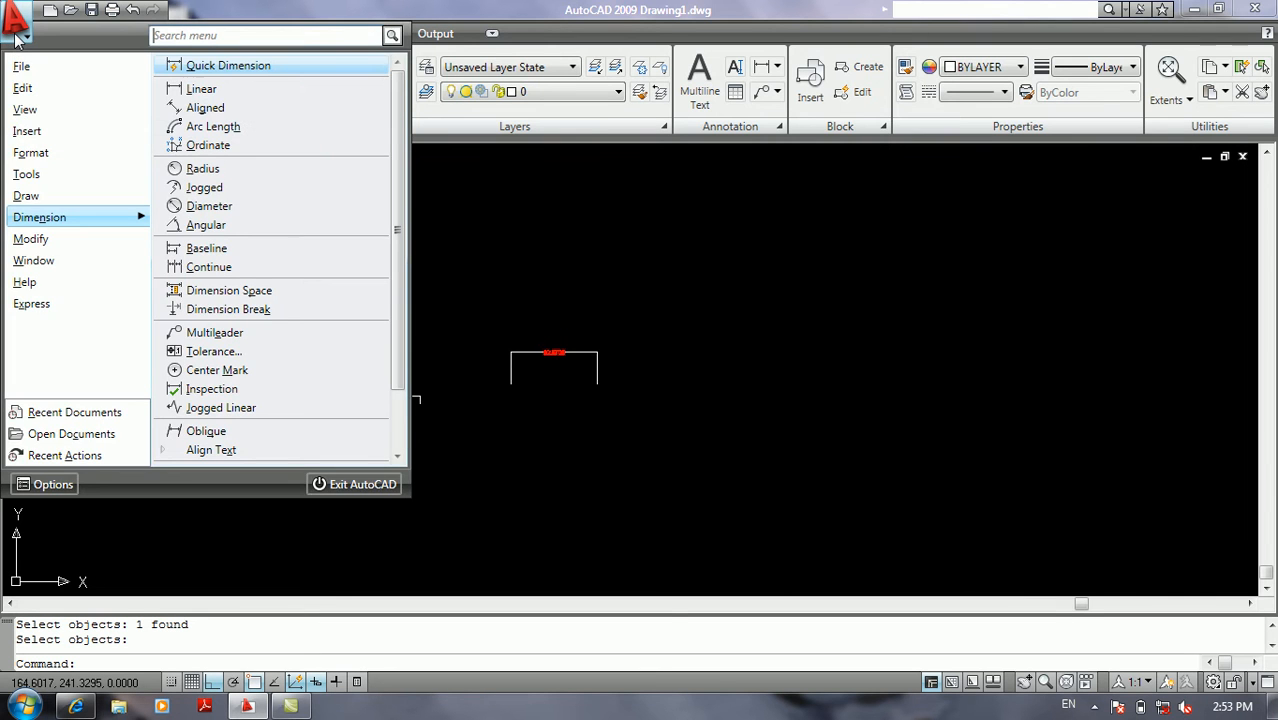
pyautogui.click(16, 36)
pyautogui.doubleClick(98, 205)
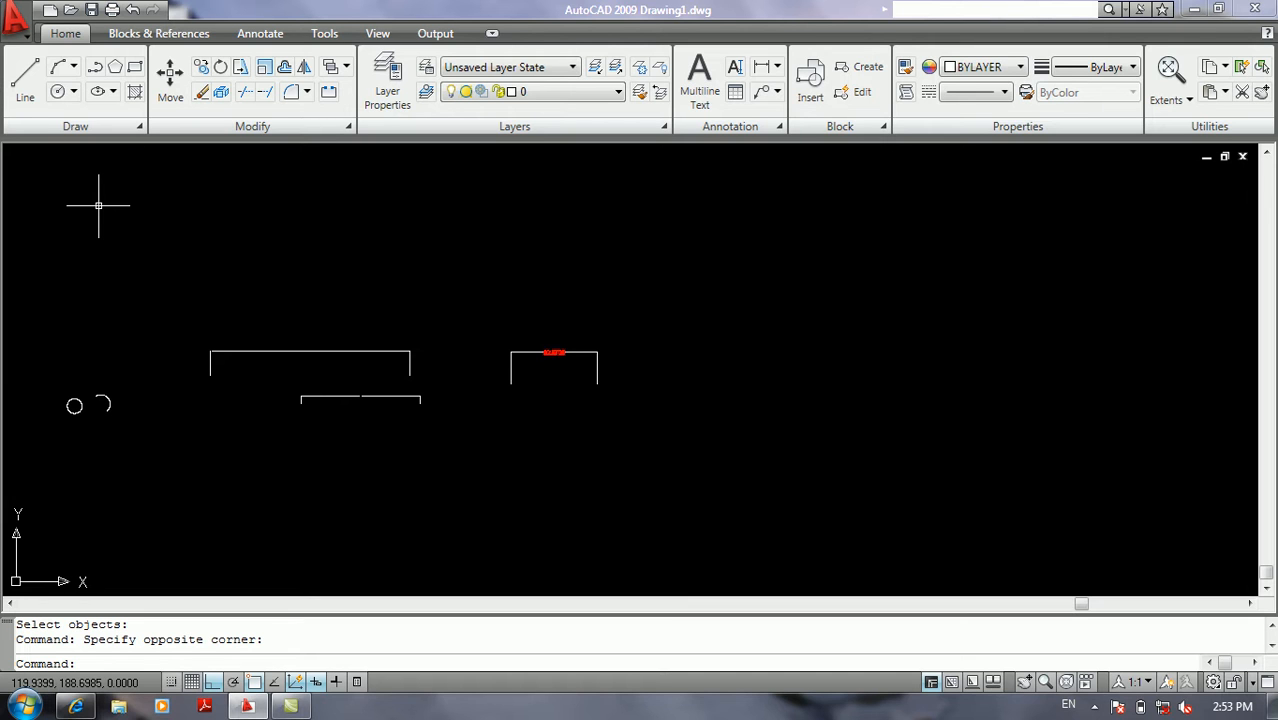
pyautogui.click(104, 242)
pyautogui.click(105, 246)
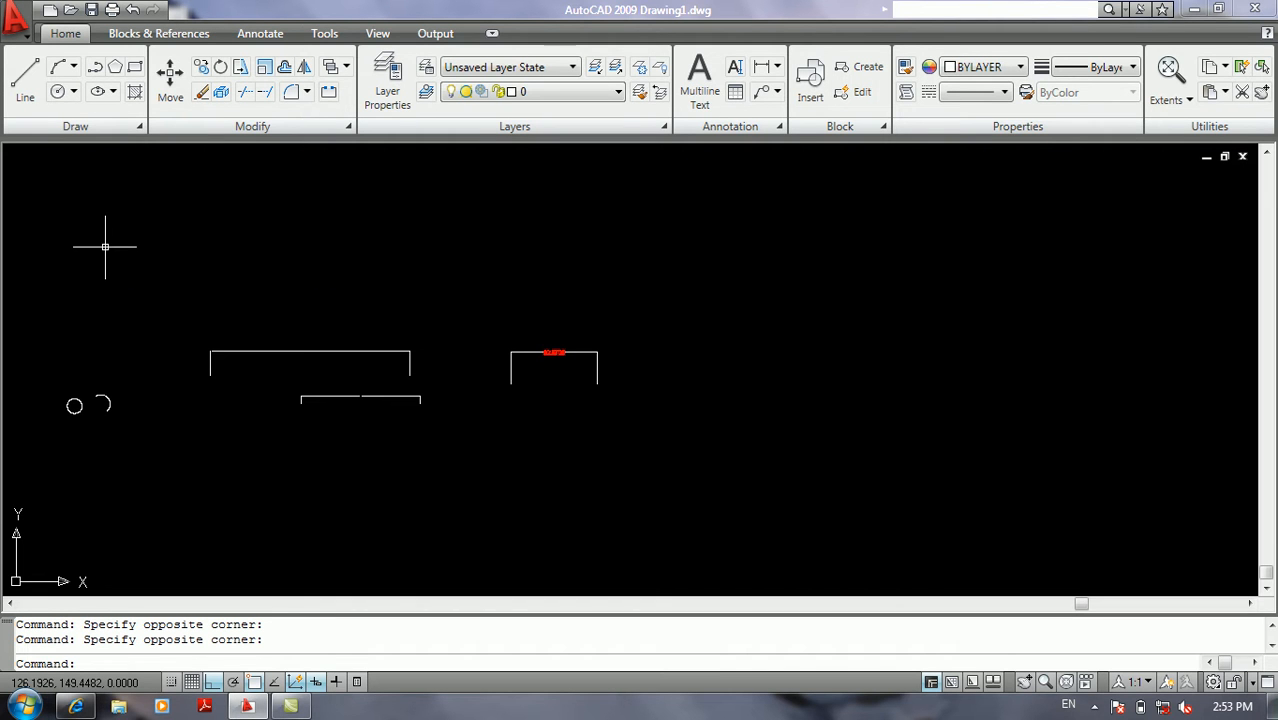
pyautogui.click(16, 18)
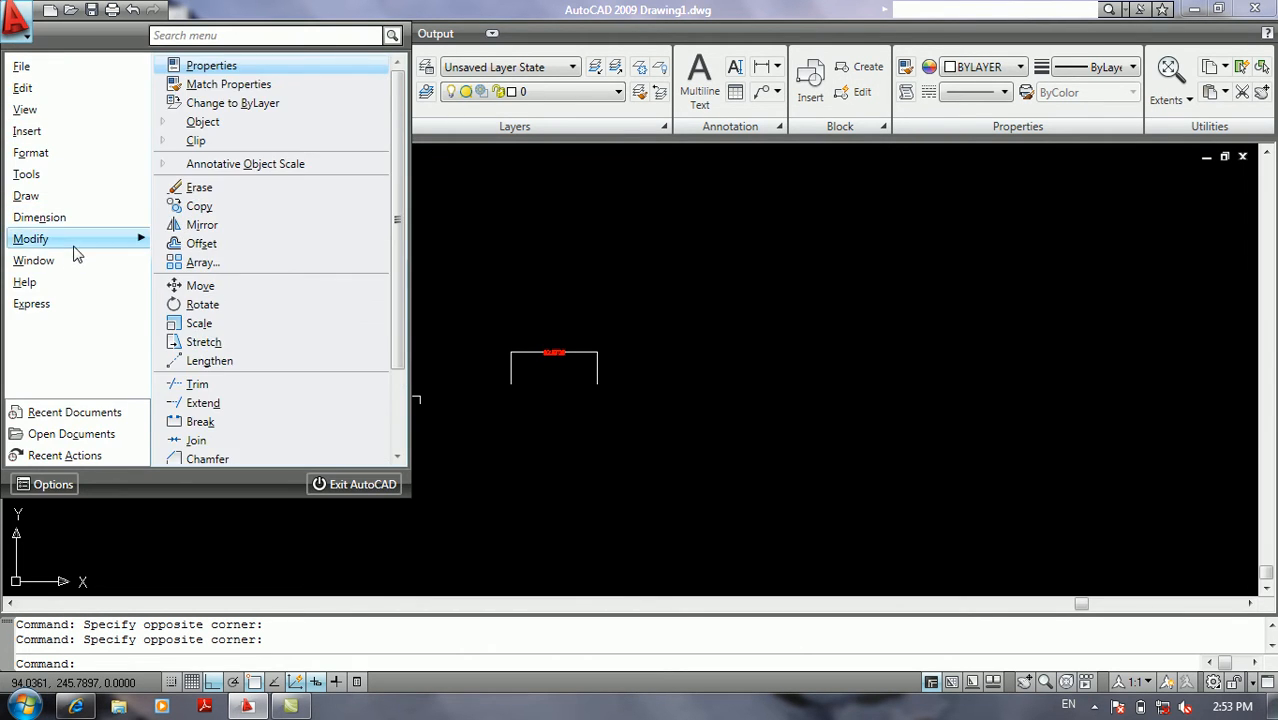
pyautogui.moveTo(93, 226)
pyautogui.scroll(-3, 225, 405)
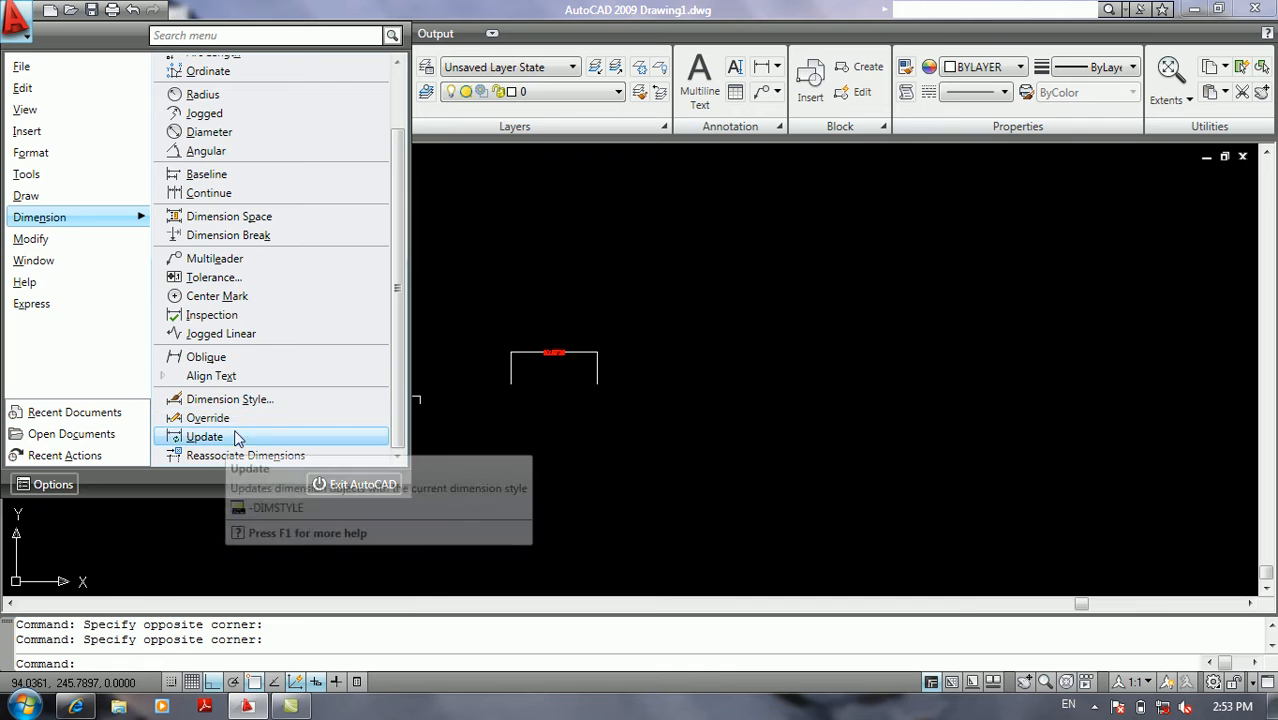
pyautogui.click(467, 288)
pyautogui.press('Escape')
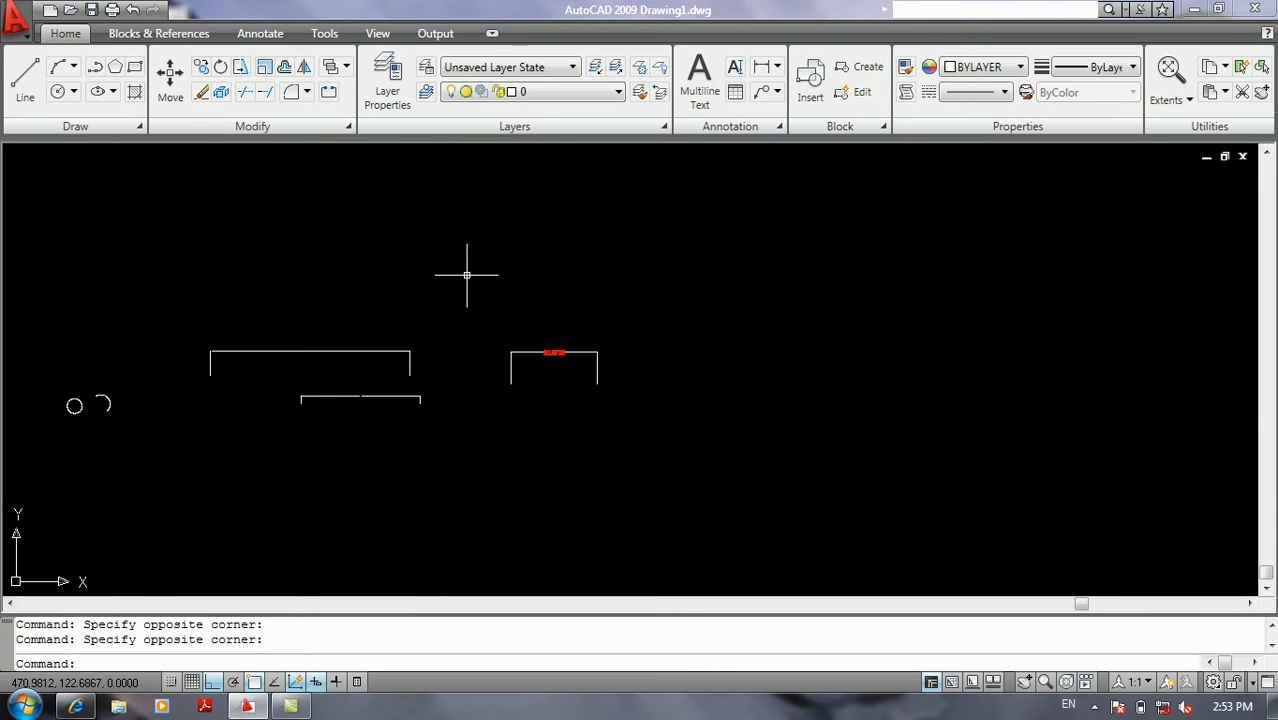
# Create the dimension style Copy of Standard with green text and let it discard the current style overrides
pyautogui.write('d')
pyautogui.press('Return')
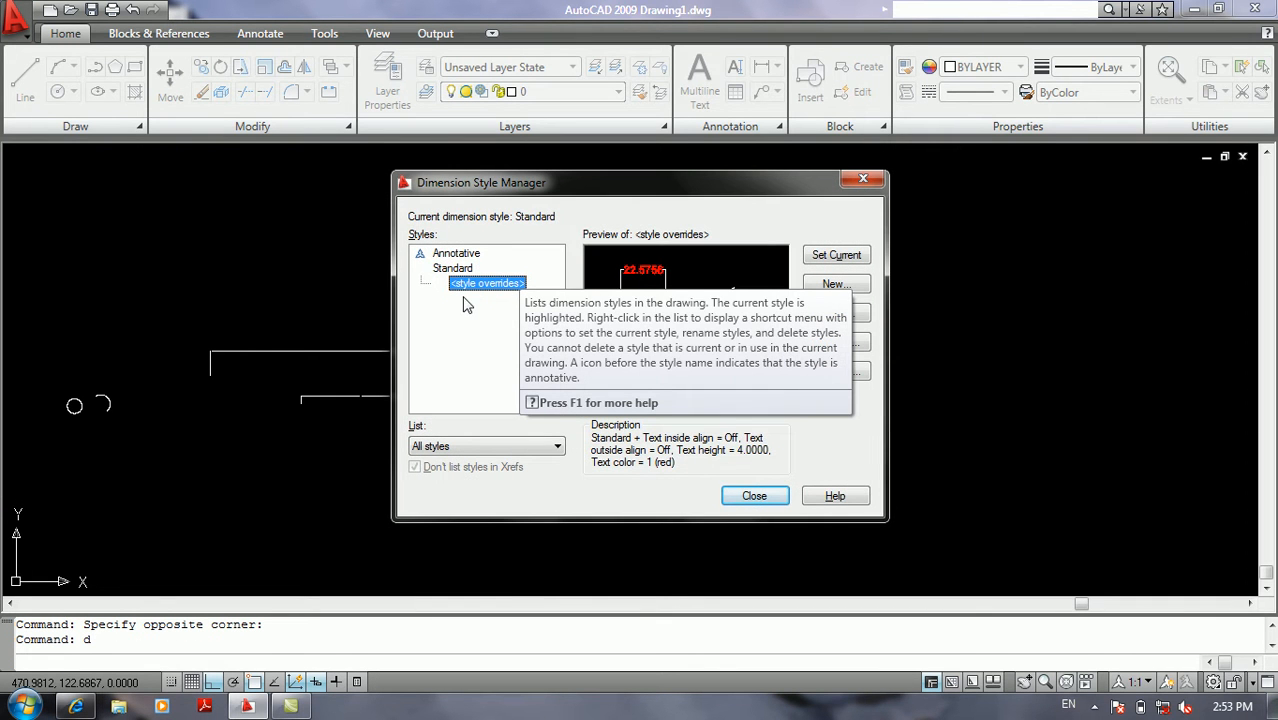
pyautogui.click(808, 286)
pyautogui.click(768, 304)
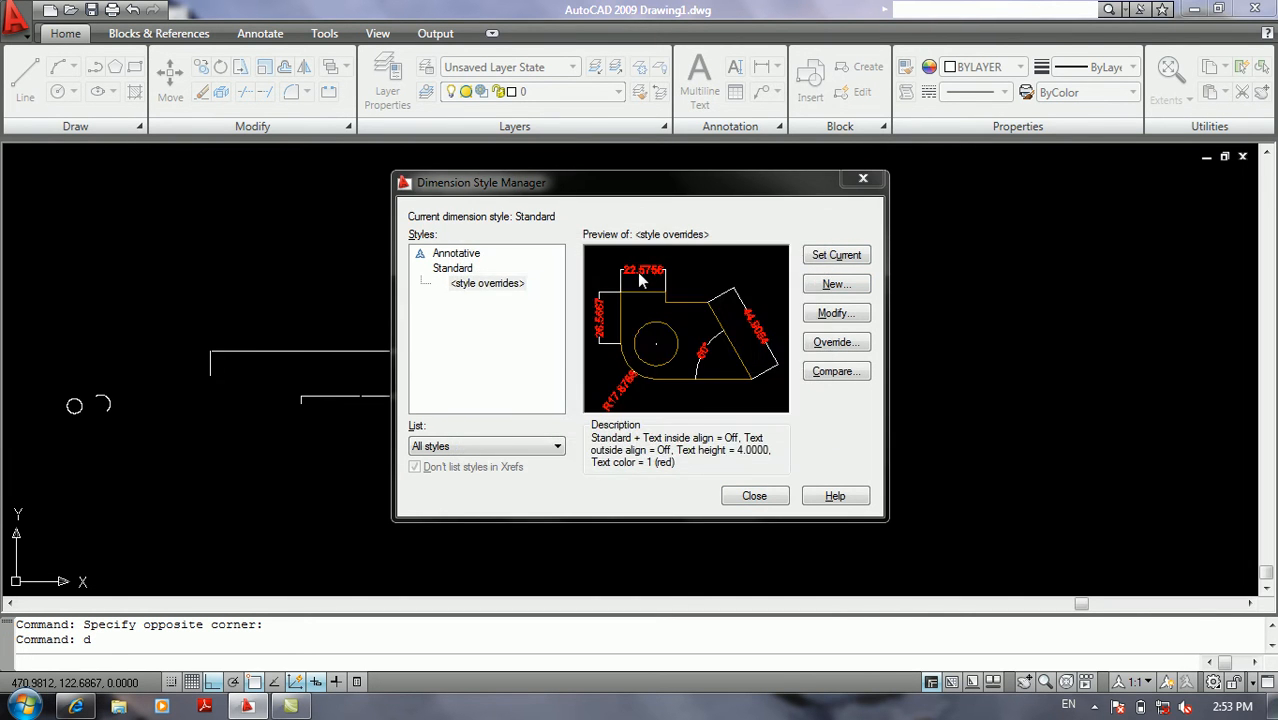
pyautogui.click(547, 214)
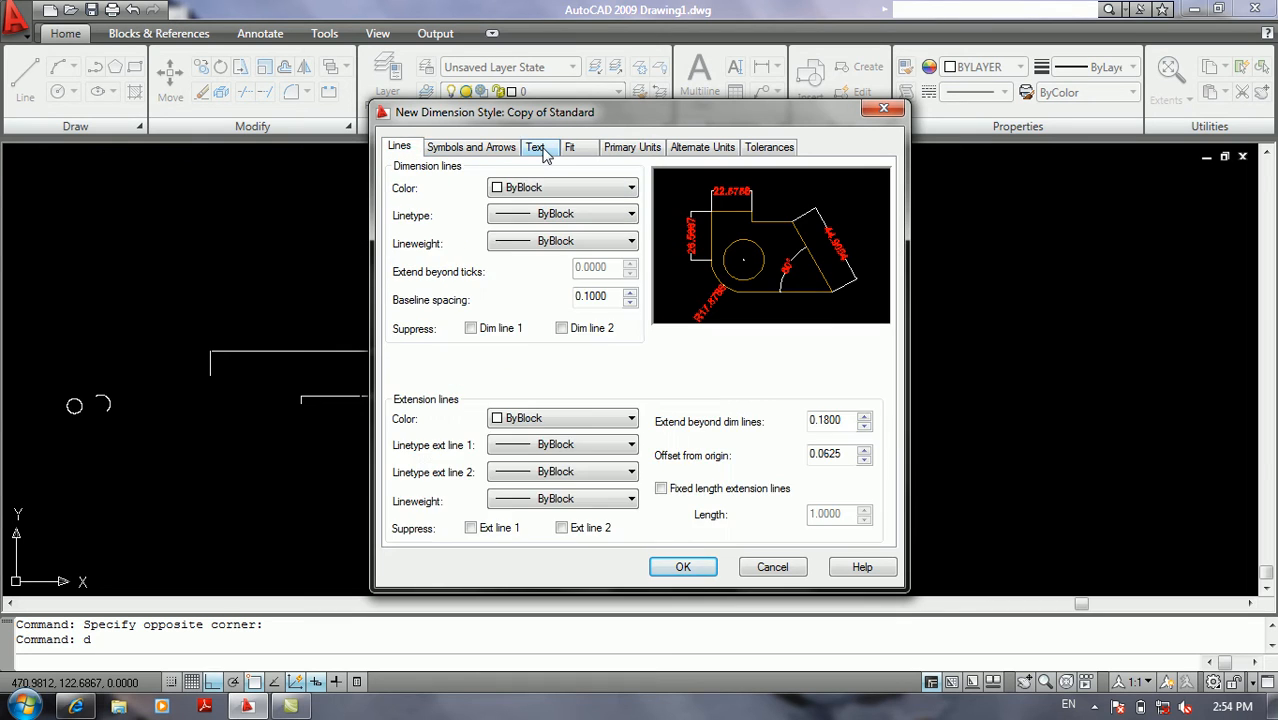
pyautogui.click(543, 151)
pyautogui.click(560, 223)
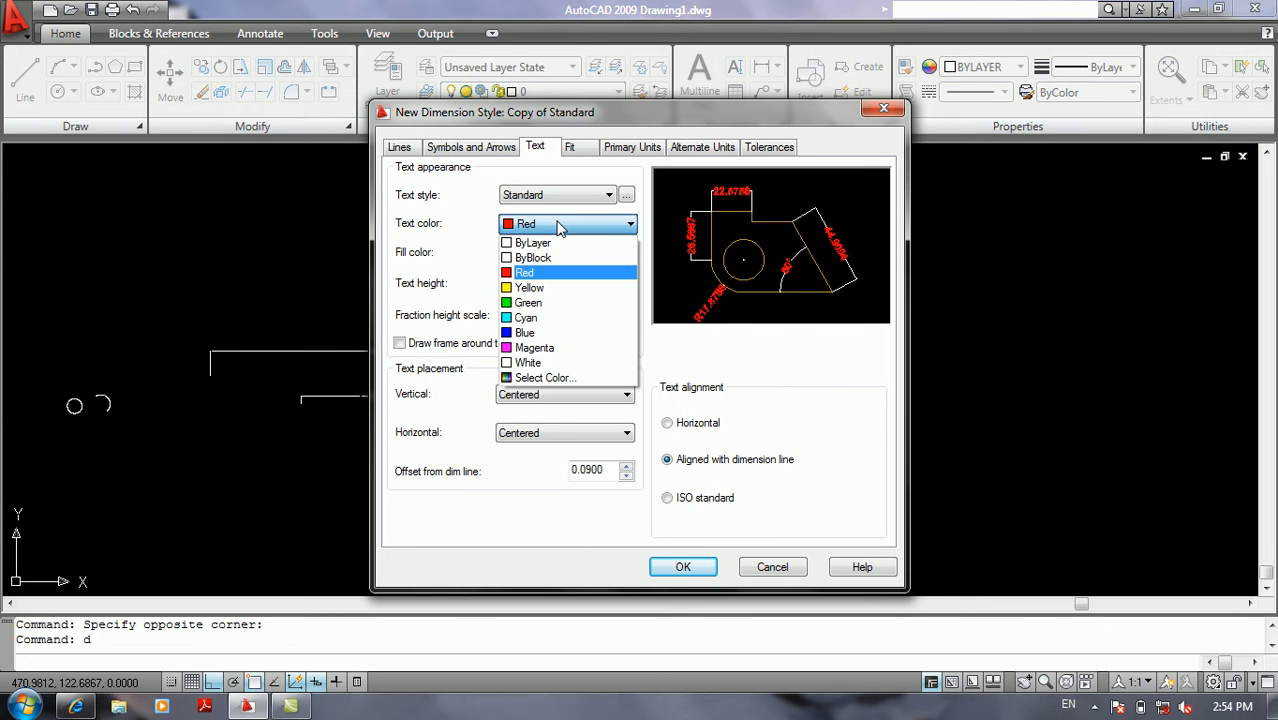
pyautogui.click(527, 303)
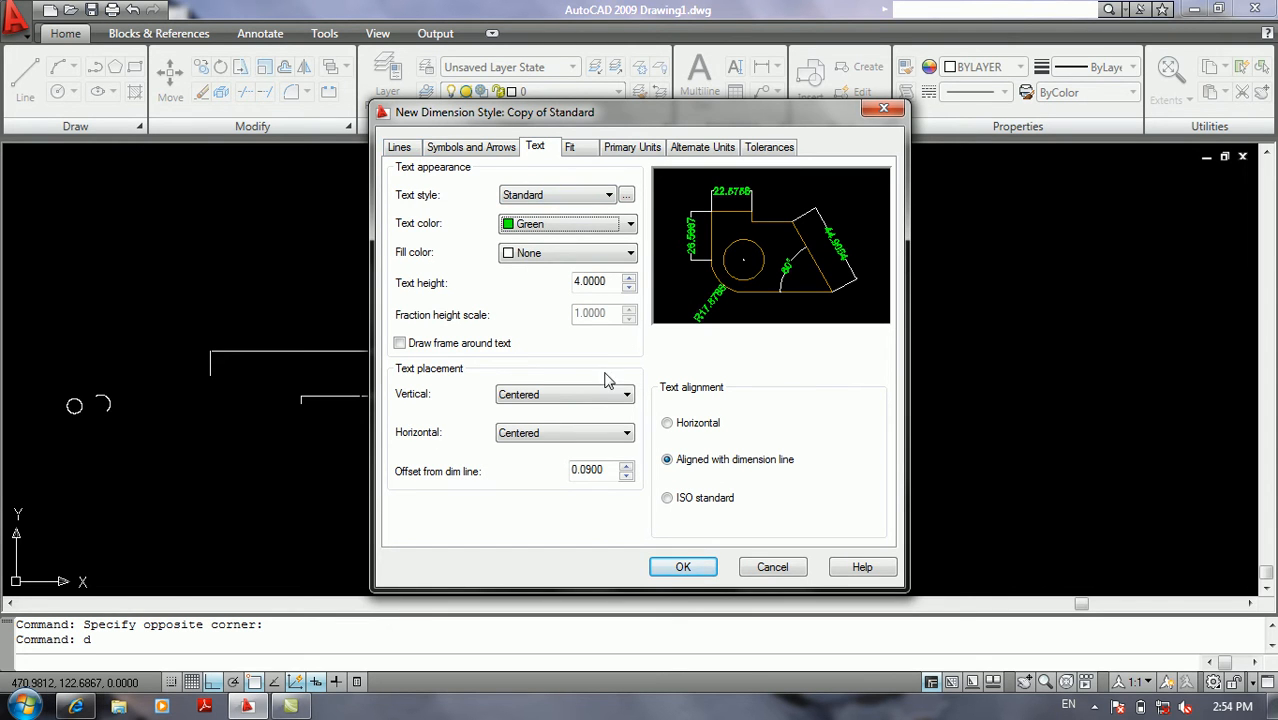
pyautogui.click(684, 567)
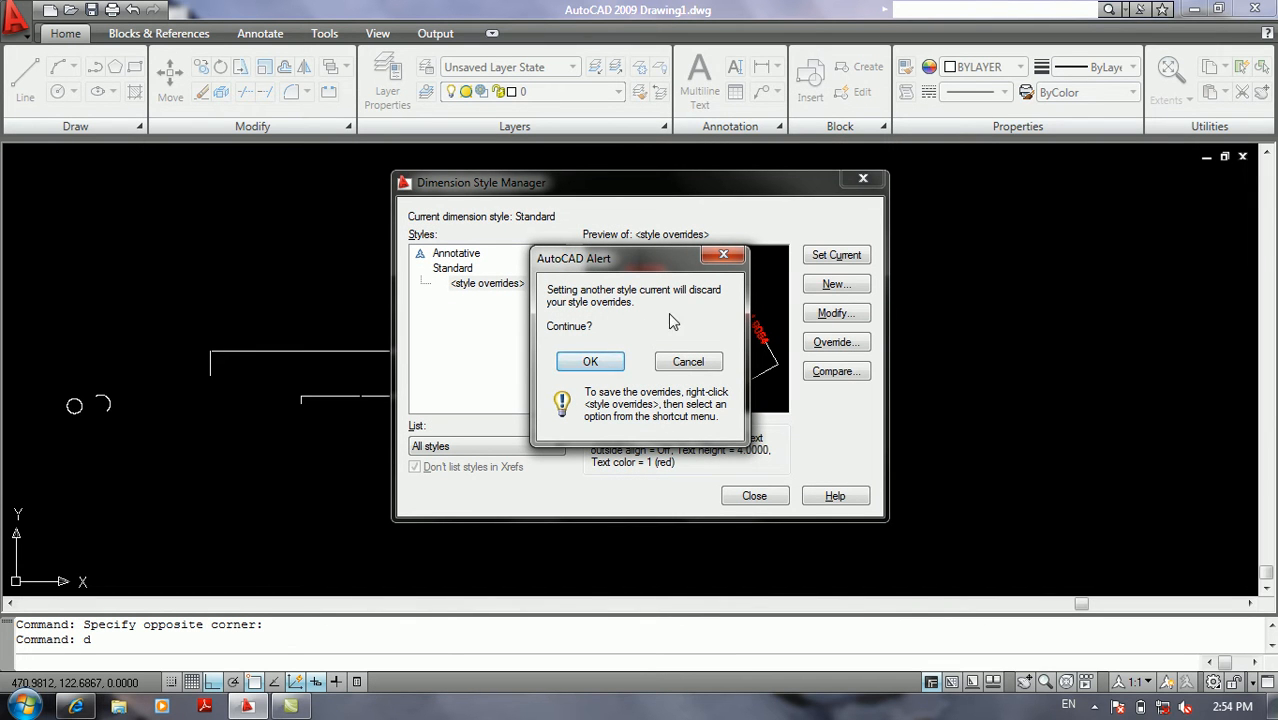
pyautogui.click(592, 361)
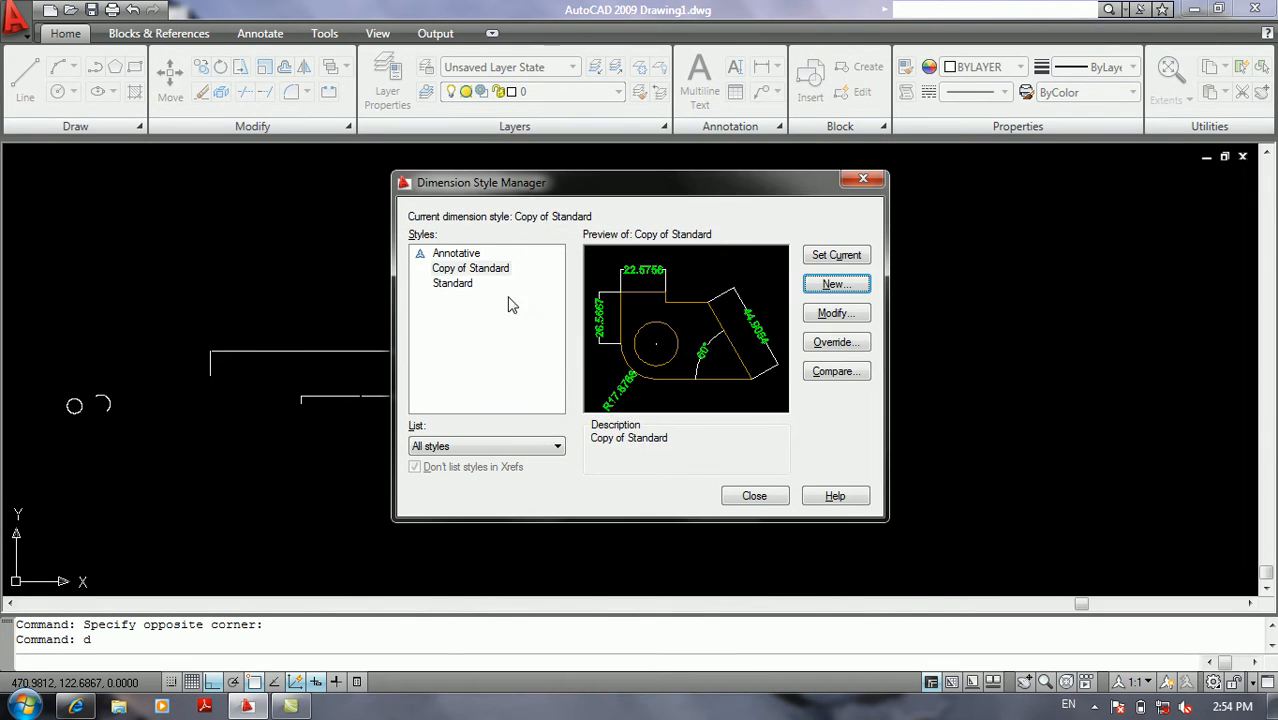
# Make Copy of Standard the current dimension style and close the style manager
pyautogui.click(467, 287)
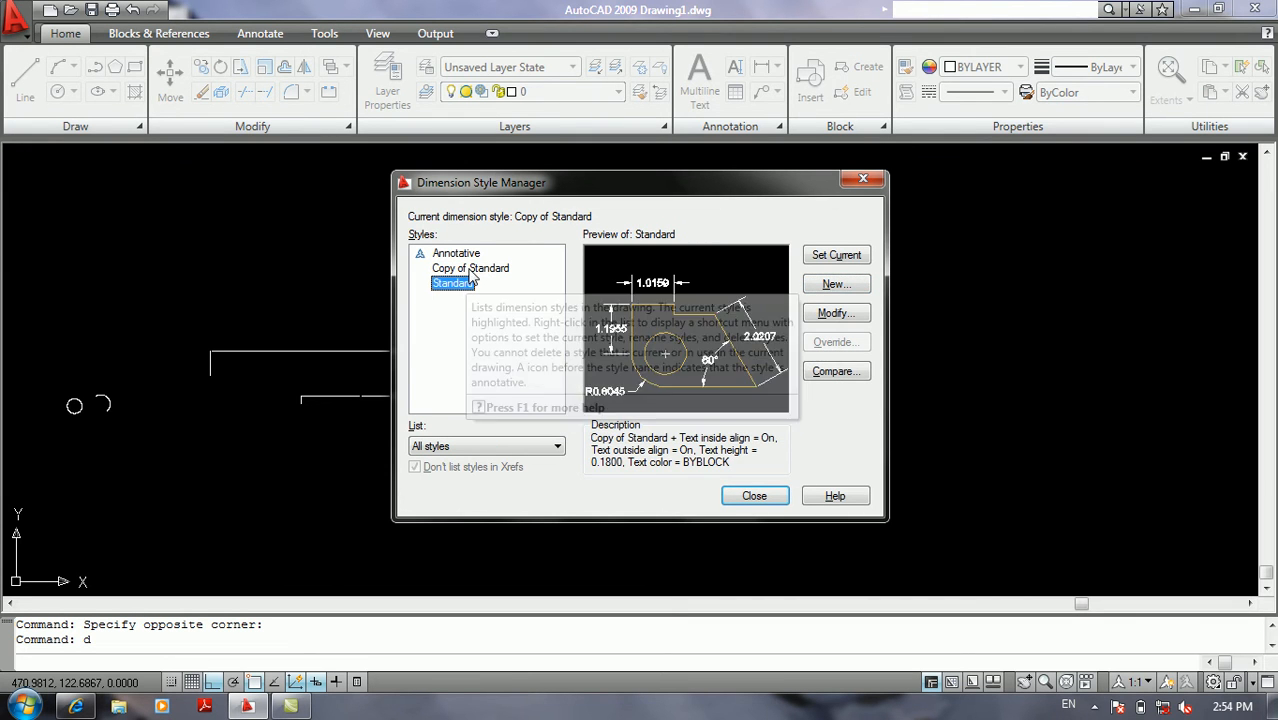
pyautogui.click(474, 269)
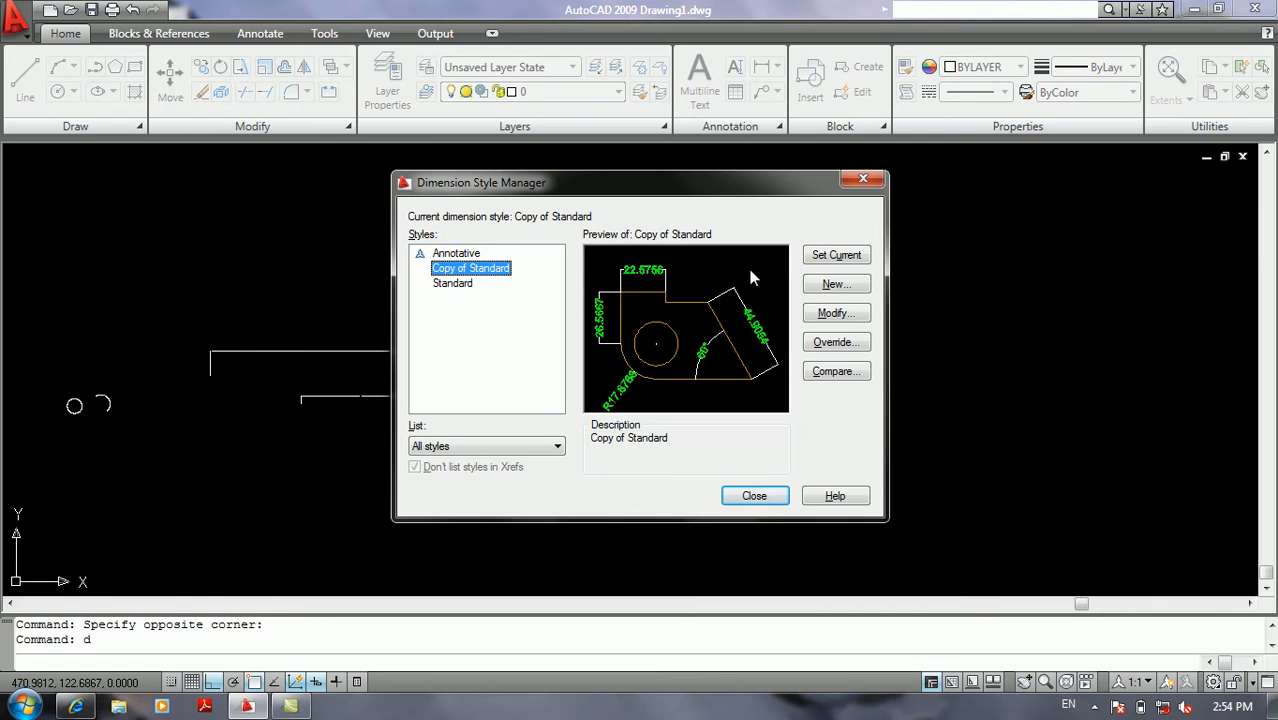
pyautogui.click(824, 258)
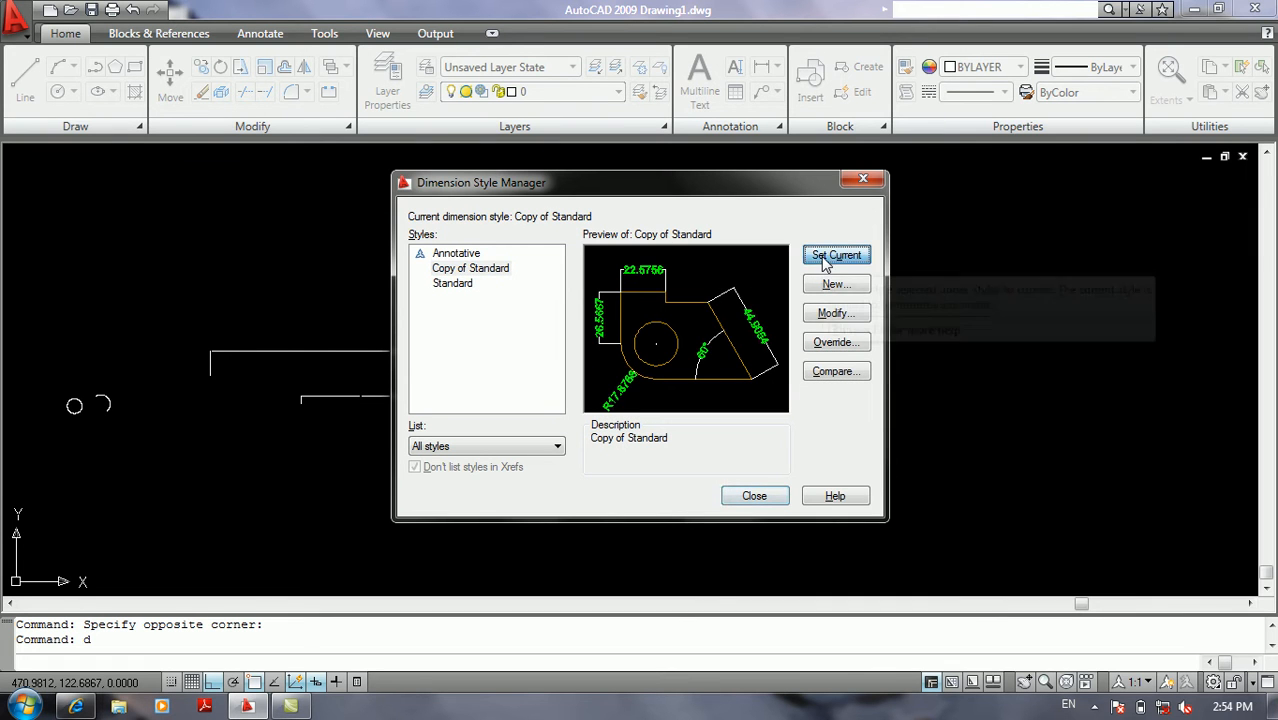
pyautogui.click(755, 496)
# Apply the current dimension style to the wide jogged dimension and the one below it with the Update command
pyautogui.scroll(3, 408, 456)
pyautogui.scroll(3, 288, 322)
pyautogui.scroll(-4, 288, 322)
pyautogui.scroll(-2, 399, 334)
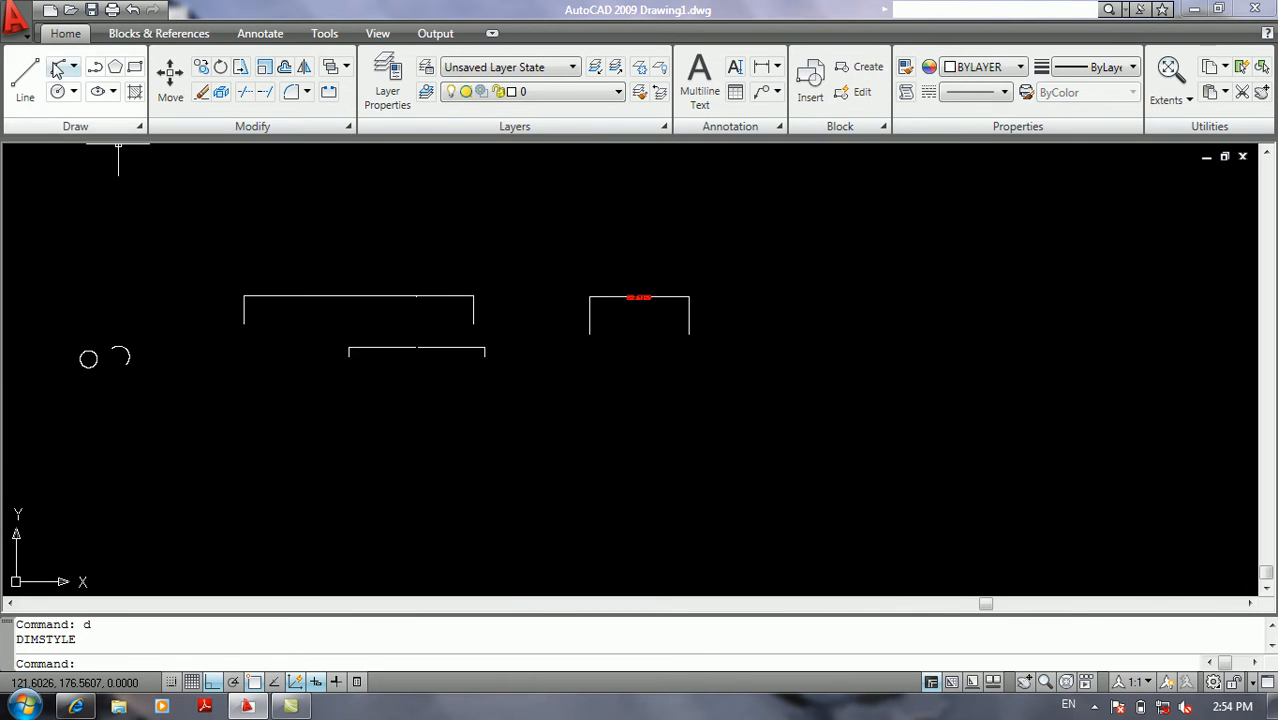
pyautogui.click(16, 16)
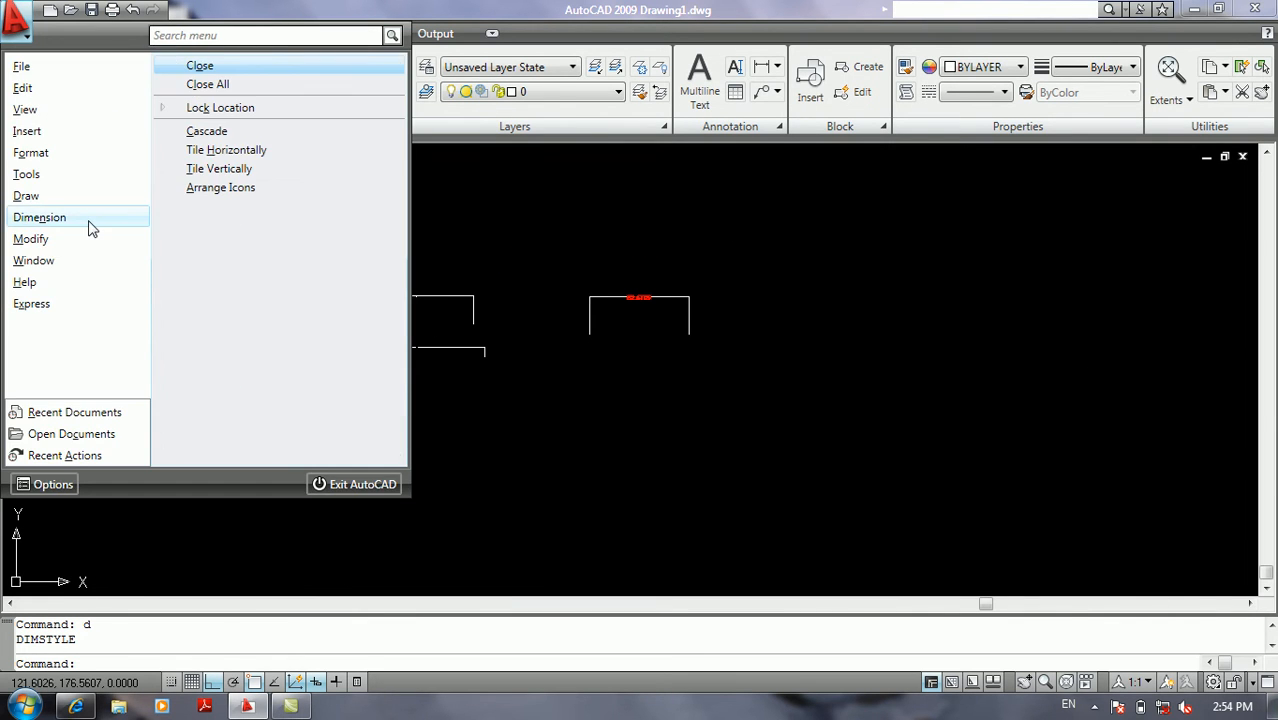
pyautogui.moveTo(88, 221)
pyautogui.scroll(-2, 280, 440)
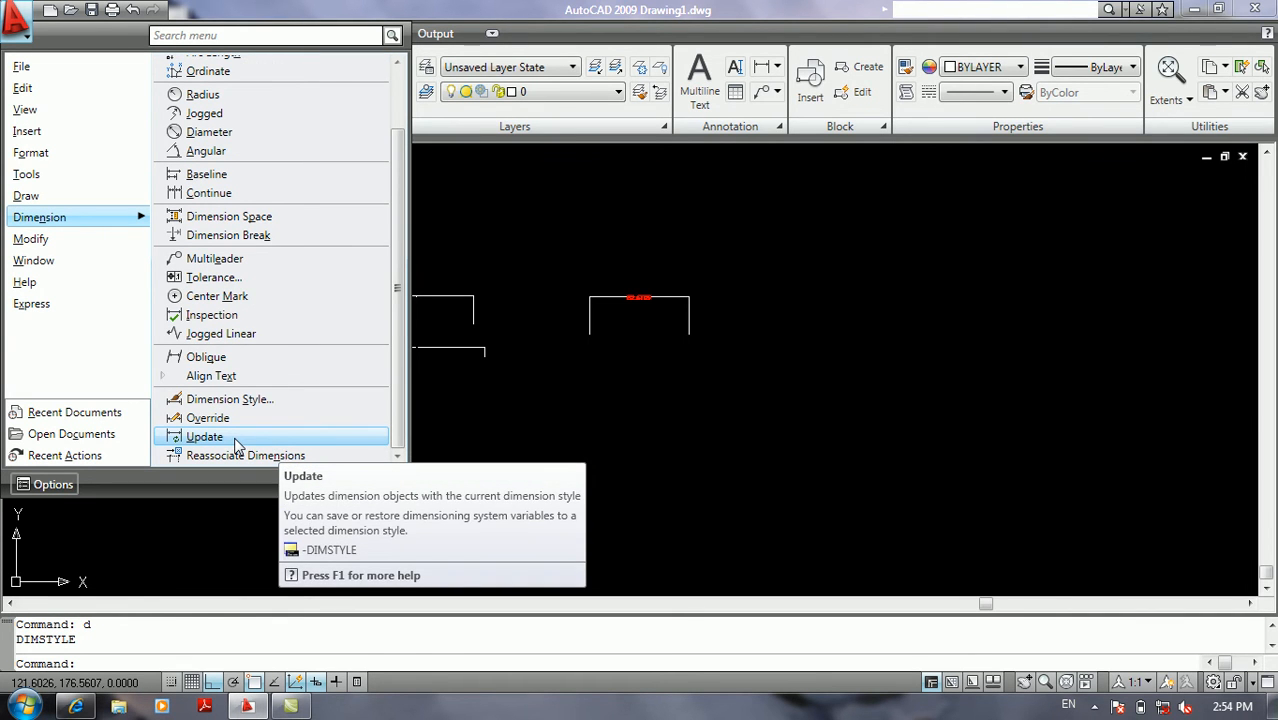
pyautogui.click(237, 444)
pyautogui.click(422, 306)
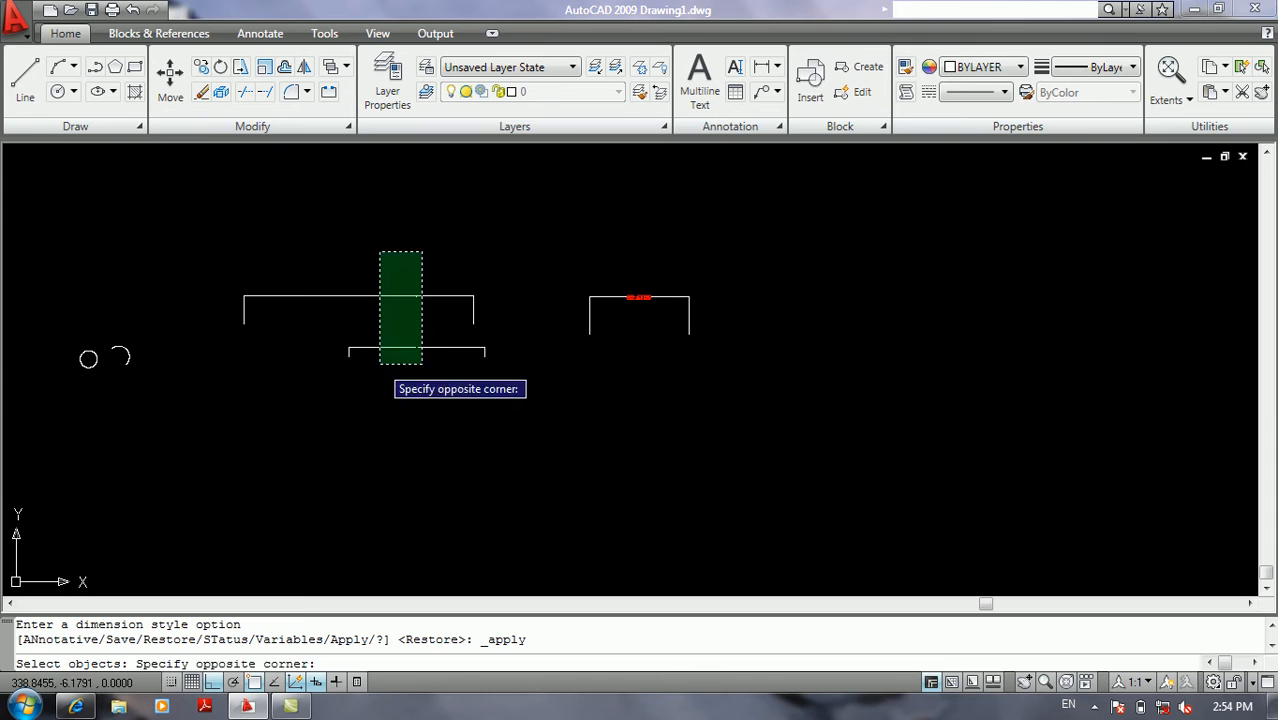
pyautogui.click(414, 251)
pyautogui.press('Return')
# Try to reassociate the wide jogged dimension, using its left extension line end and a free point below the dimension line as origins
pyautogui.scroll(5, 366, 393)
pyautogui.scroll(-4, 352, 349)
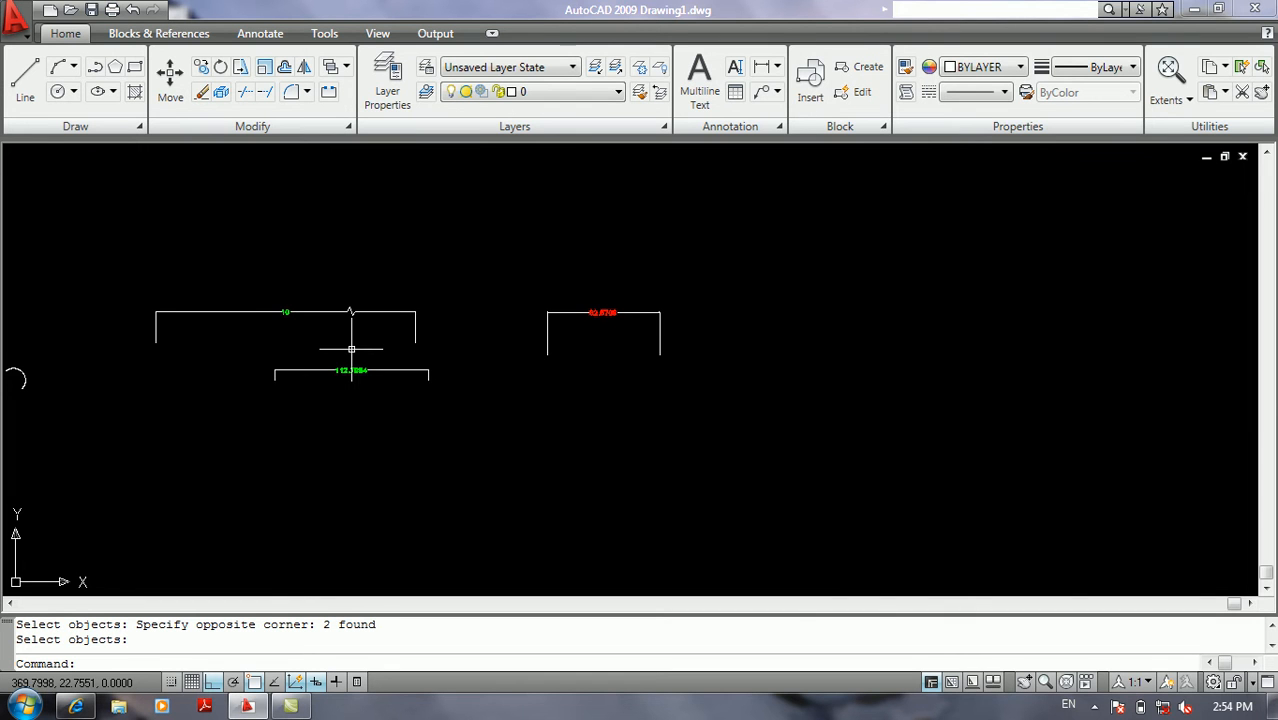
pyautogui.moveTo(352, 350); pyautogui.dragTo(472, 348, button='middle')
pyautogui.scroll(-2, 470, 352)
pyautogui.scroll(5, 427, 351)
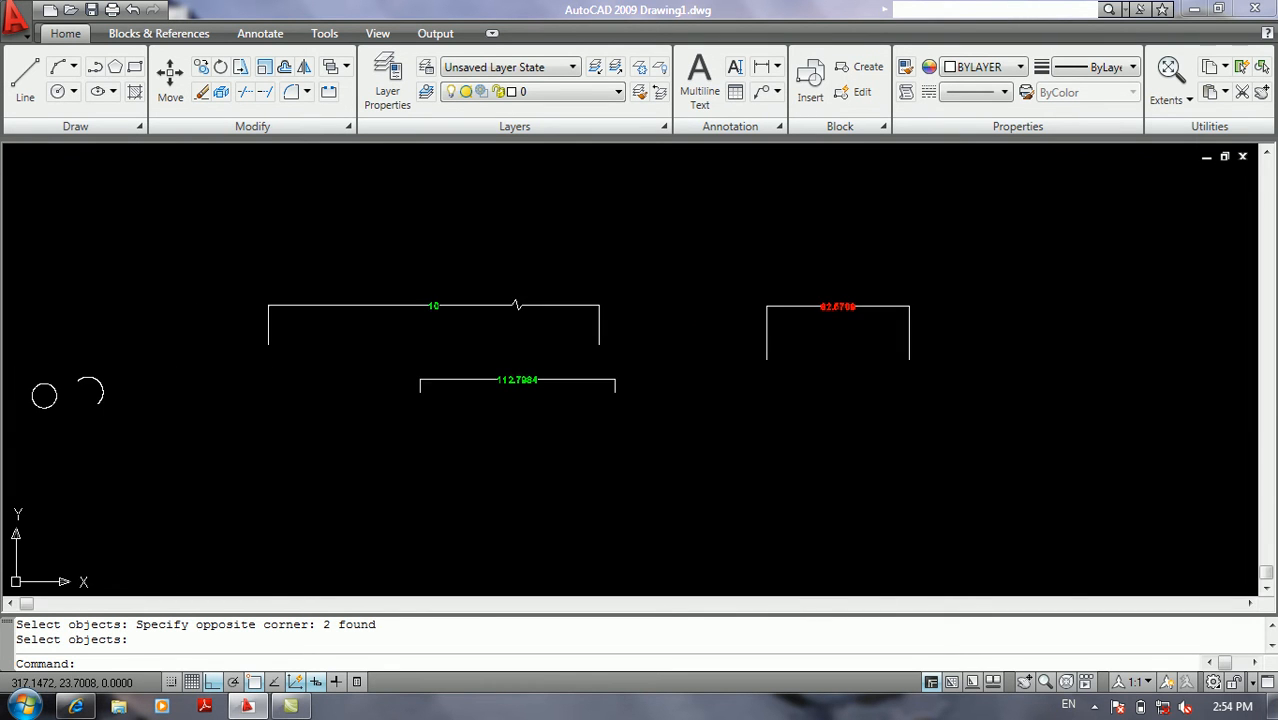
pyautogui.click(19, 33)
pyautogui.moveTo(43, 217)
pyautogui.scroll(-2, 220, 400)
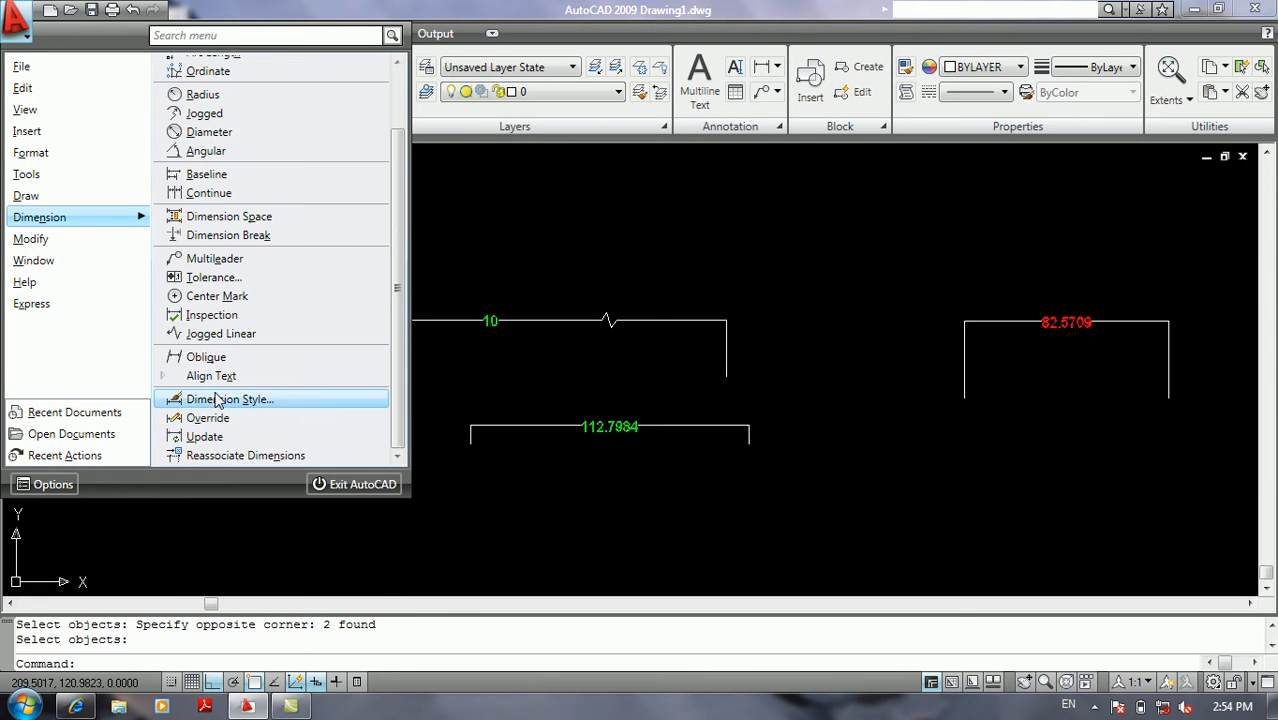
pyautogui.click(237, 456)
pyautogui.click(566, 320)
pyautogui.press('Return')
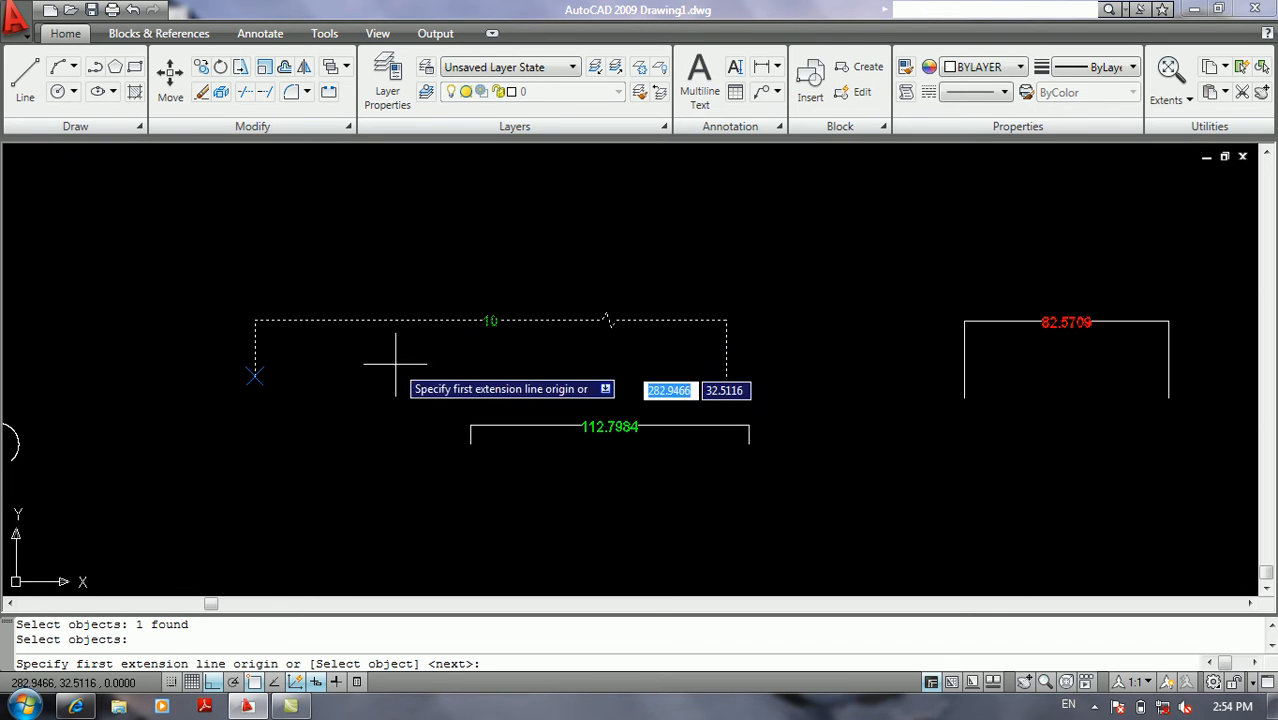
pyautogui.click(256, 373)
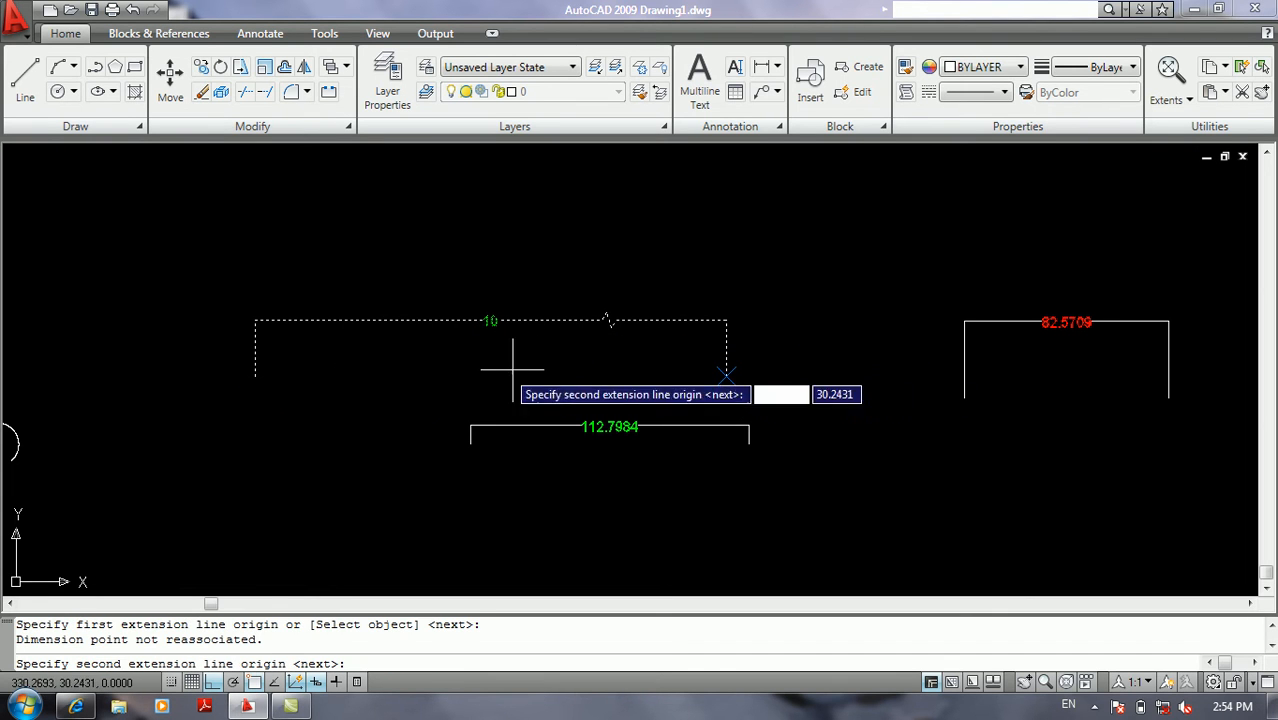
pyautogui.click(626, 381)
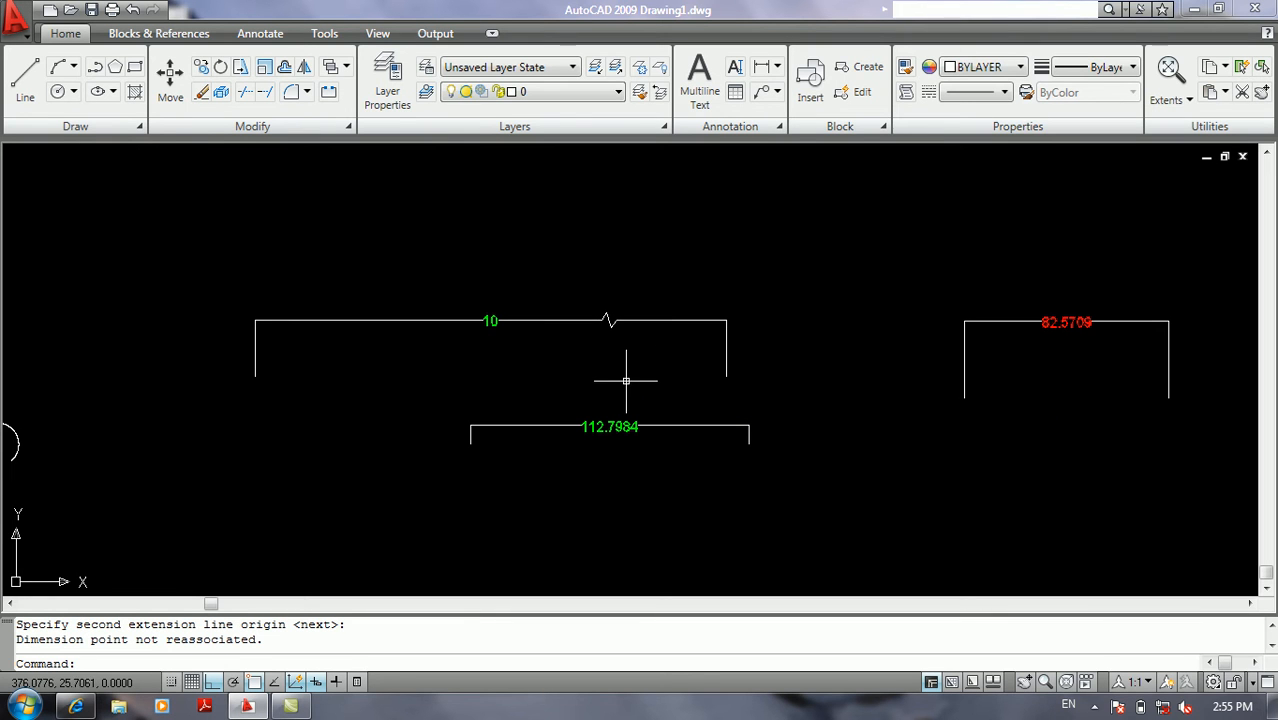
# Try again to reassociate the wide jogged dimension, using the ends of both its extension lines as origins
pyautogui.press('Return')
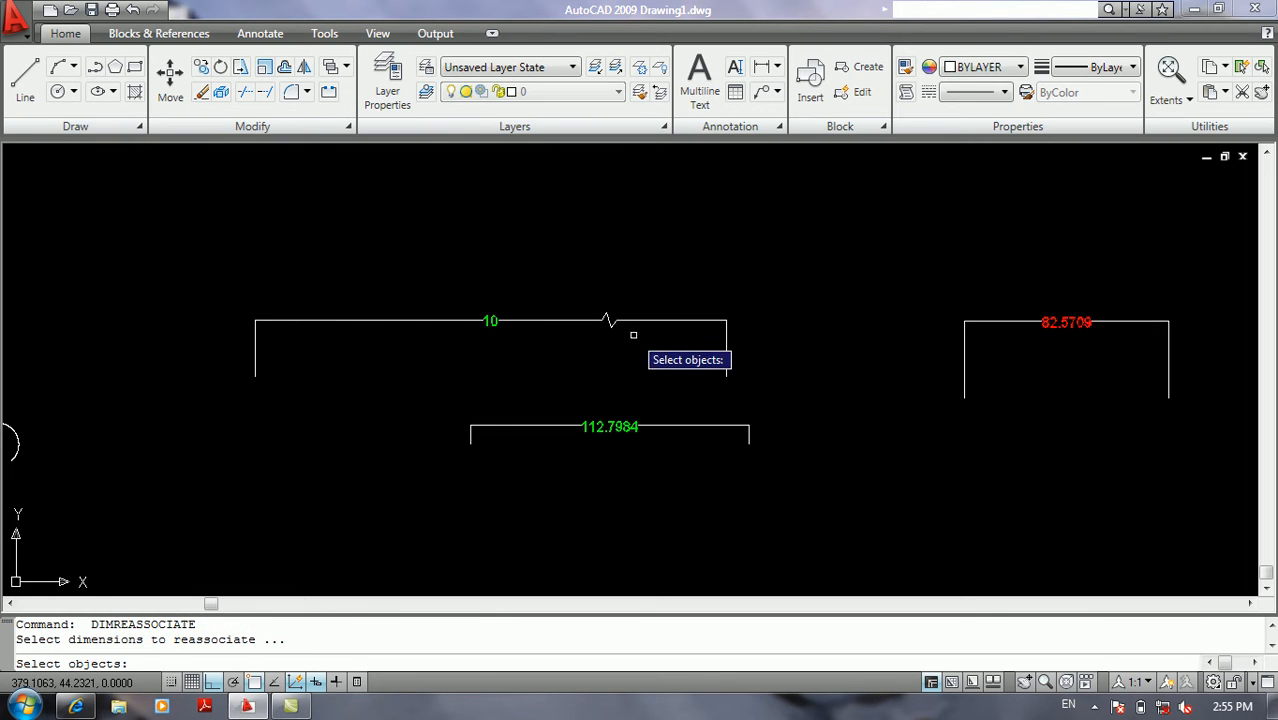
pyautogui.click(645, 321)
pyautogui.press('Return')
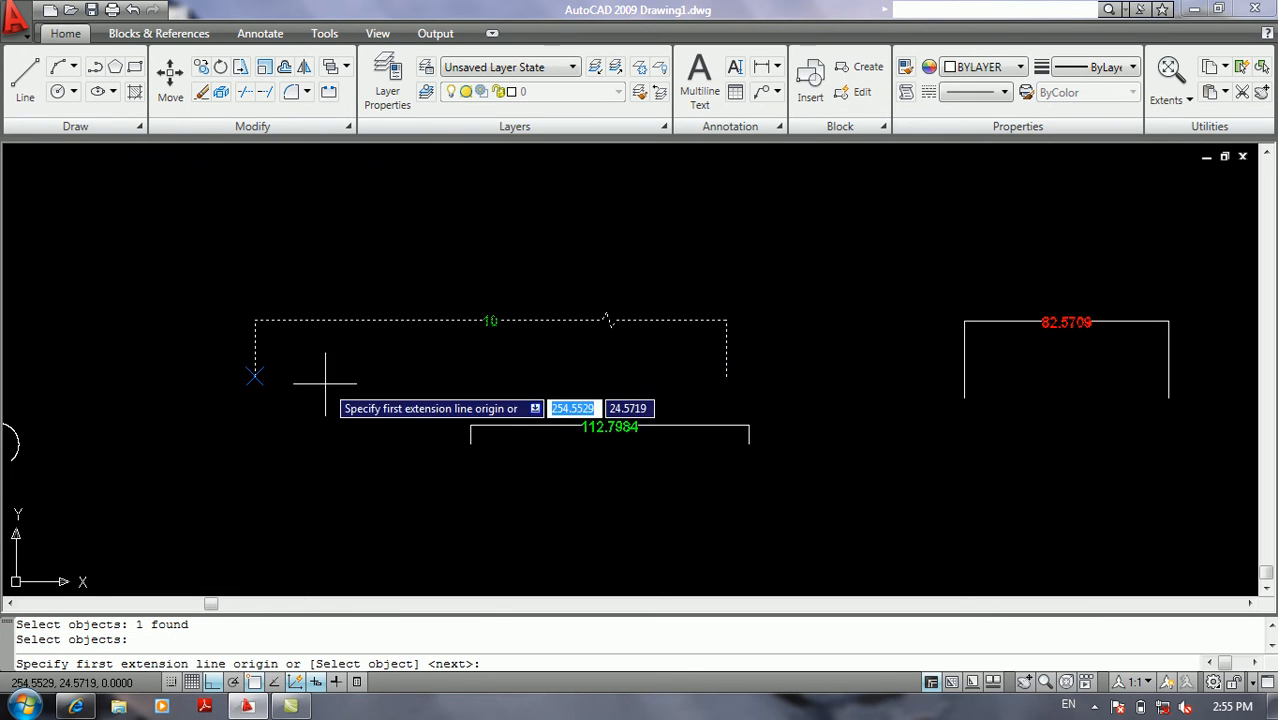
pyautogui.click(254, 374)
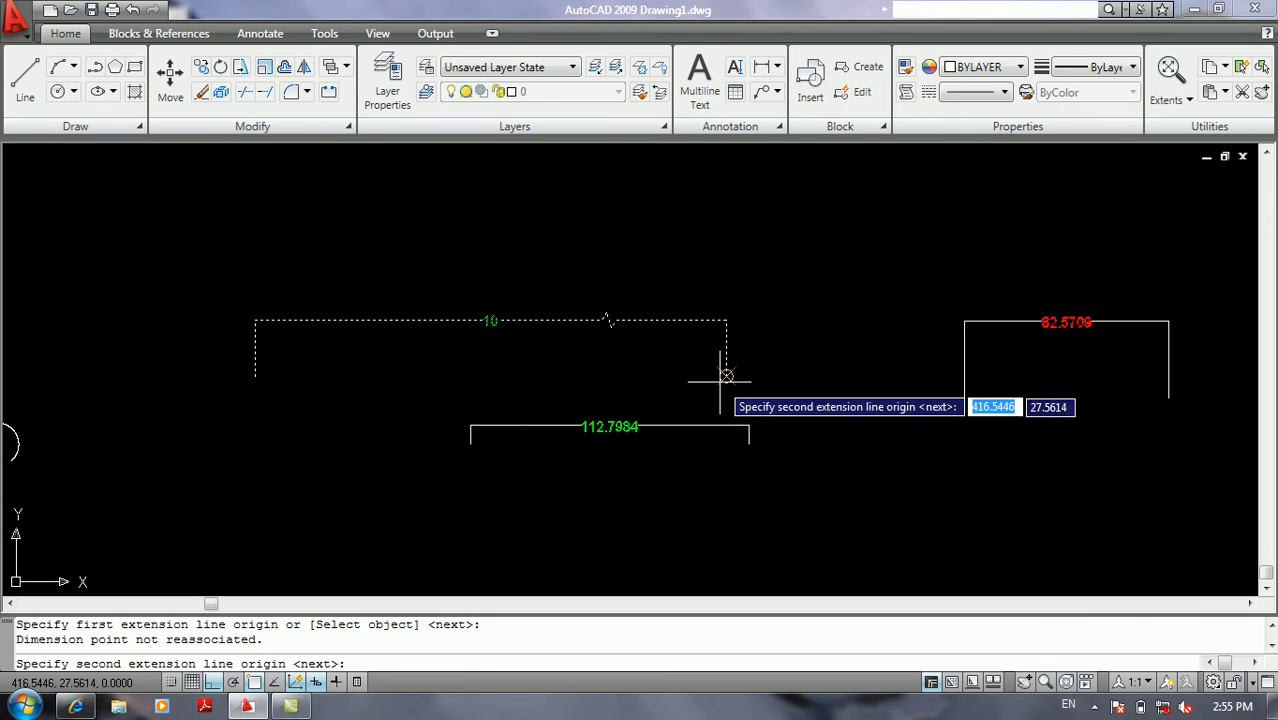
pyautogui.click(725, 376)
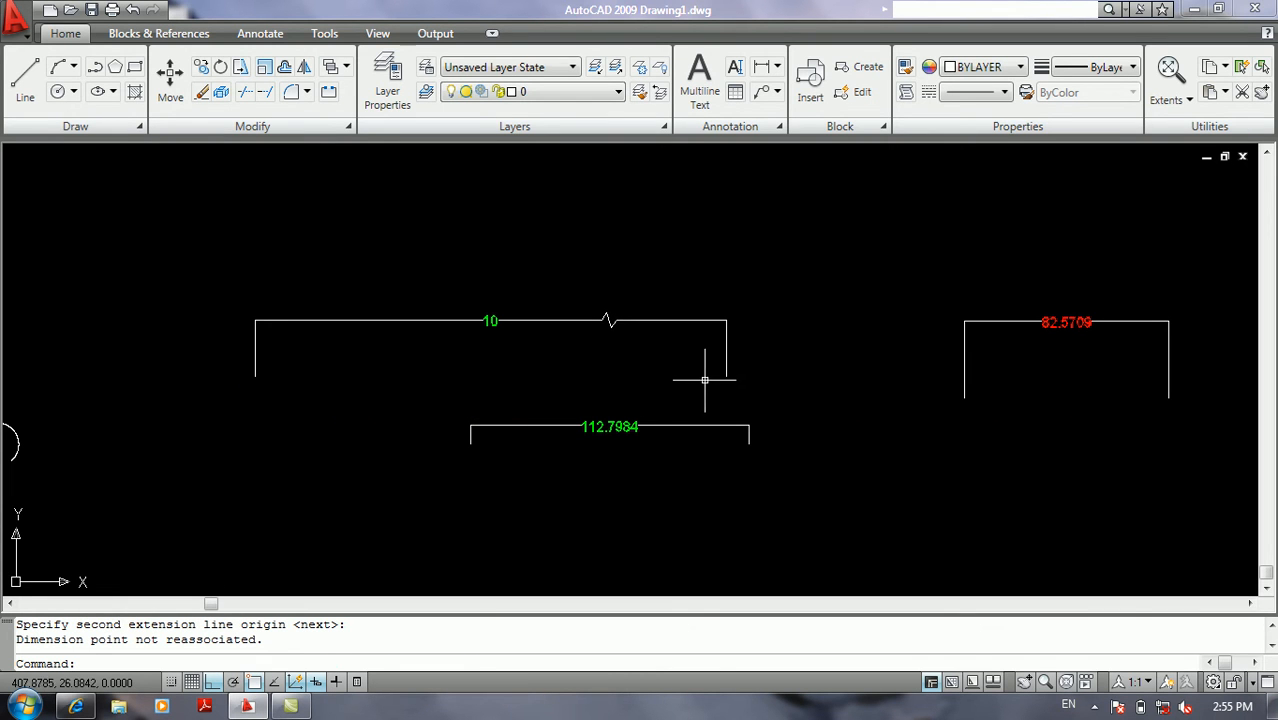
# Draw a horizontal line about 87 units long in the empty area above the wide jogged dimension
pyautogui.scroll(-5, 673, 354)
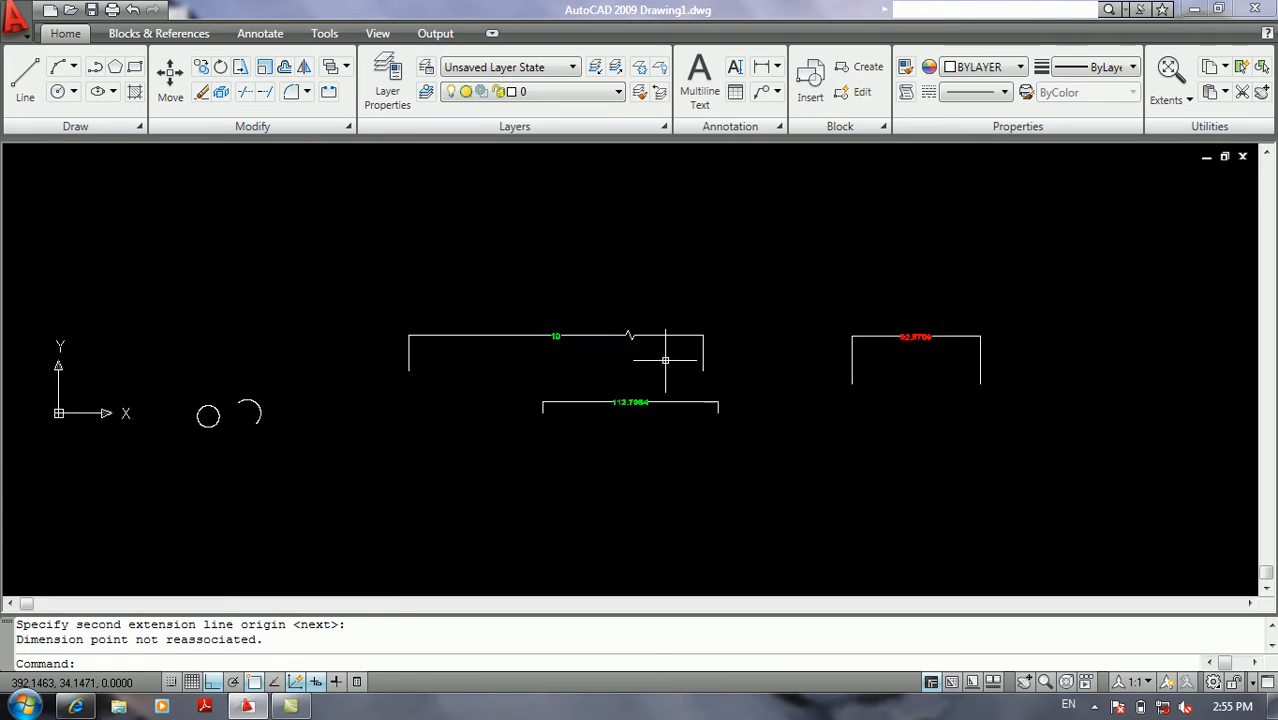
pyautogui.scroll(6, 673, 356)
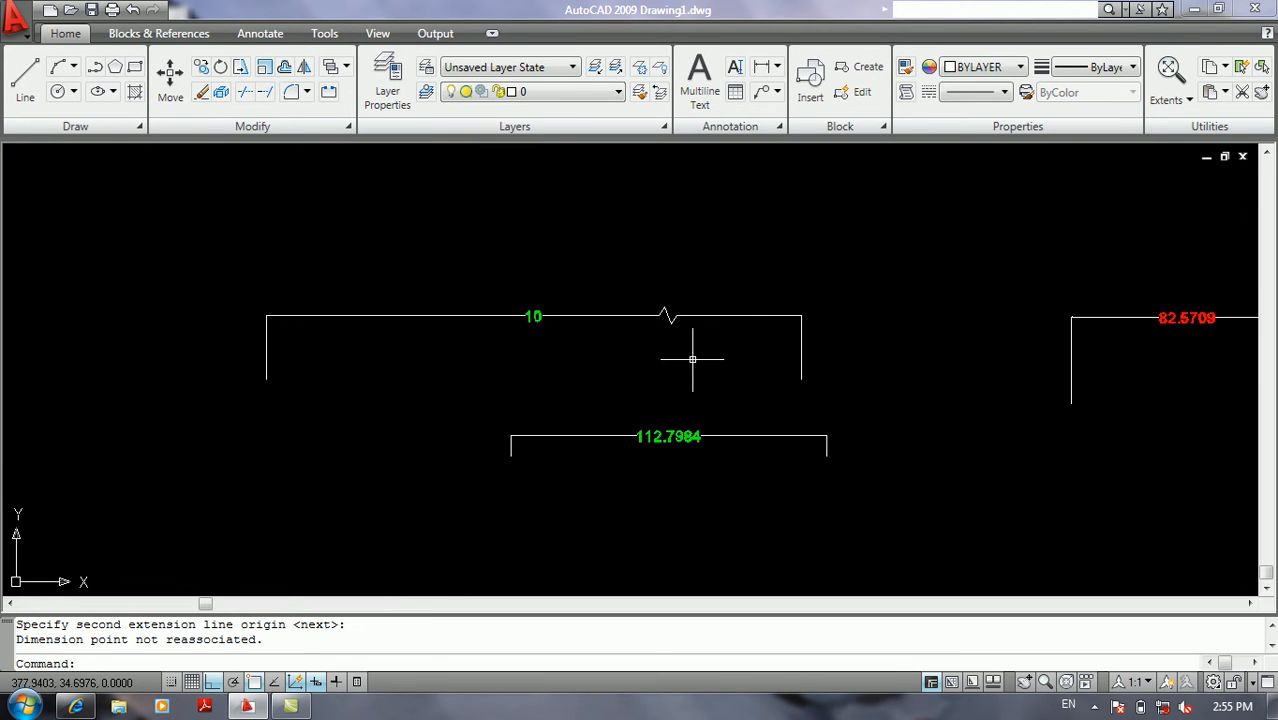
pyautogui.write('l')
pyautogui.press('Return')
pyautogui.scroll(2, 533, 485)
pyautogui.moveTo(556, 387); pyautogui.dragTo(516, 641, button='middle')
pyautogui.click(392, 286)
pyautogui.click(741, 286)
pyautogui.press('Return')
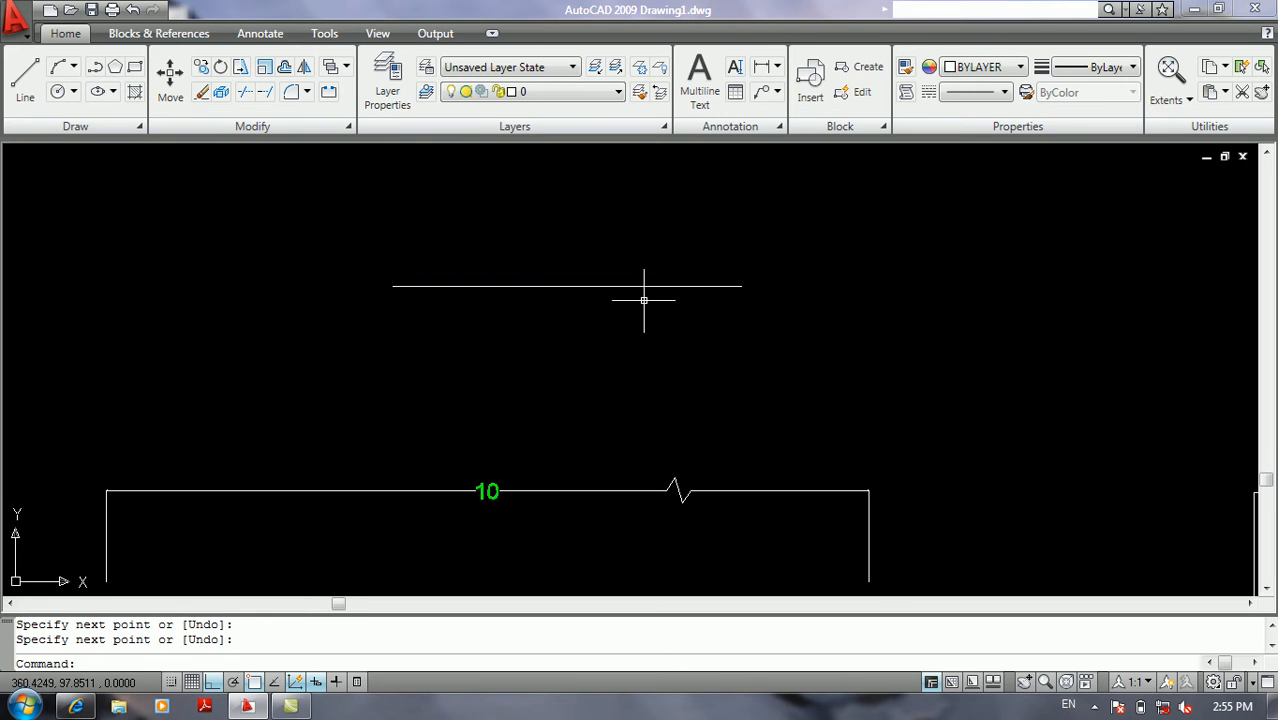
# Add a linear dimension between the new line's two endpoints, placed above the line
pyautogui.moveTo(673, 341); pyautogui.dragTo(704, 388, button='middle')
pyautogui.press('Return')
pyautogui.click(424, 333)
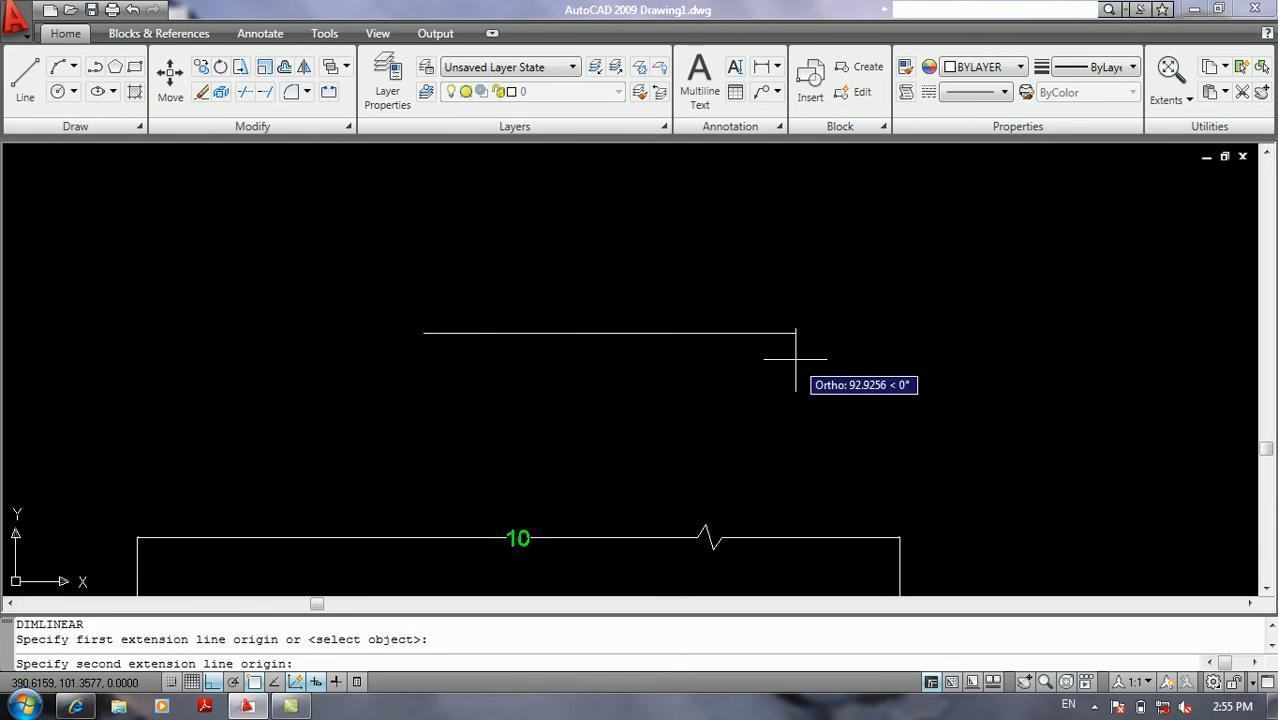
pyautogui.click(772, 333)
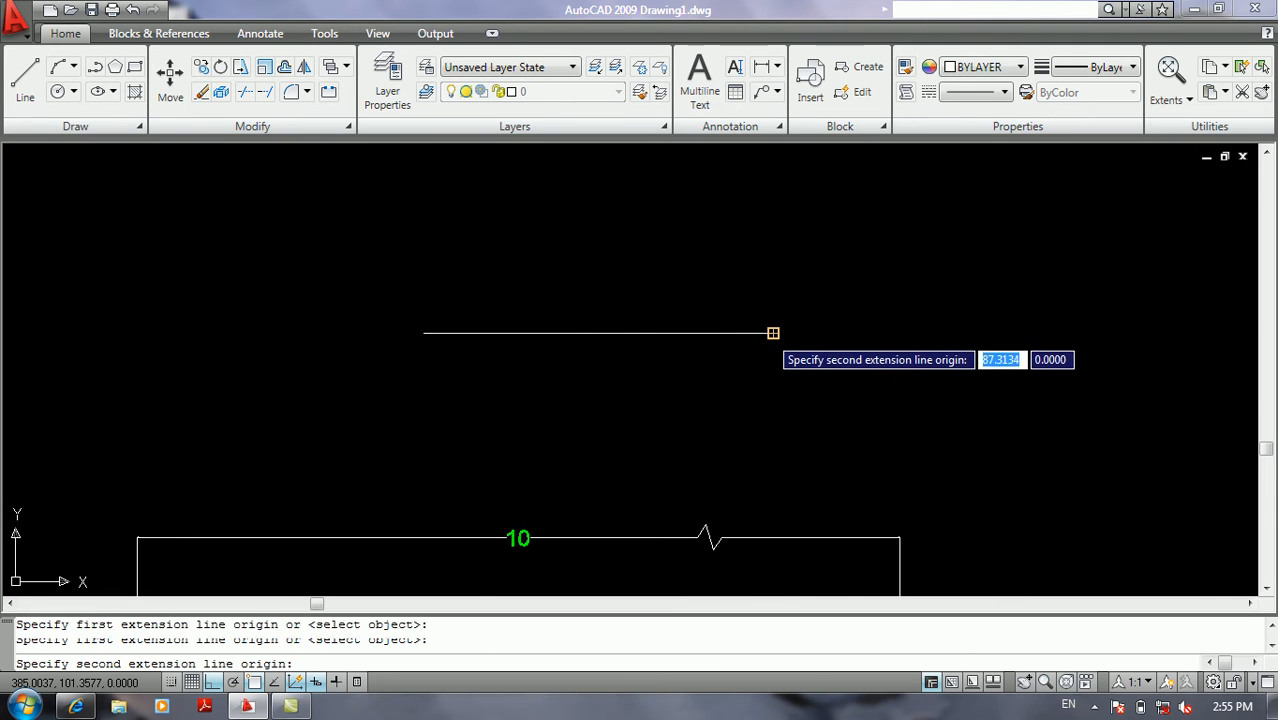
pyautogui.click(766, 262)
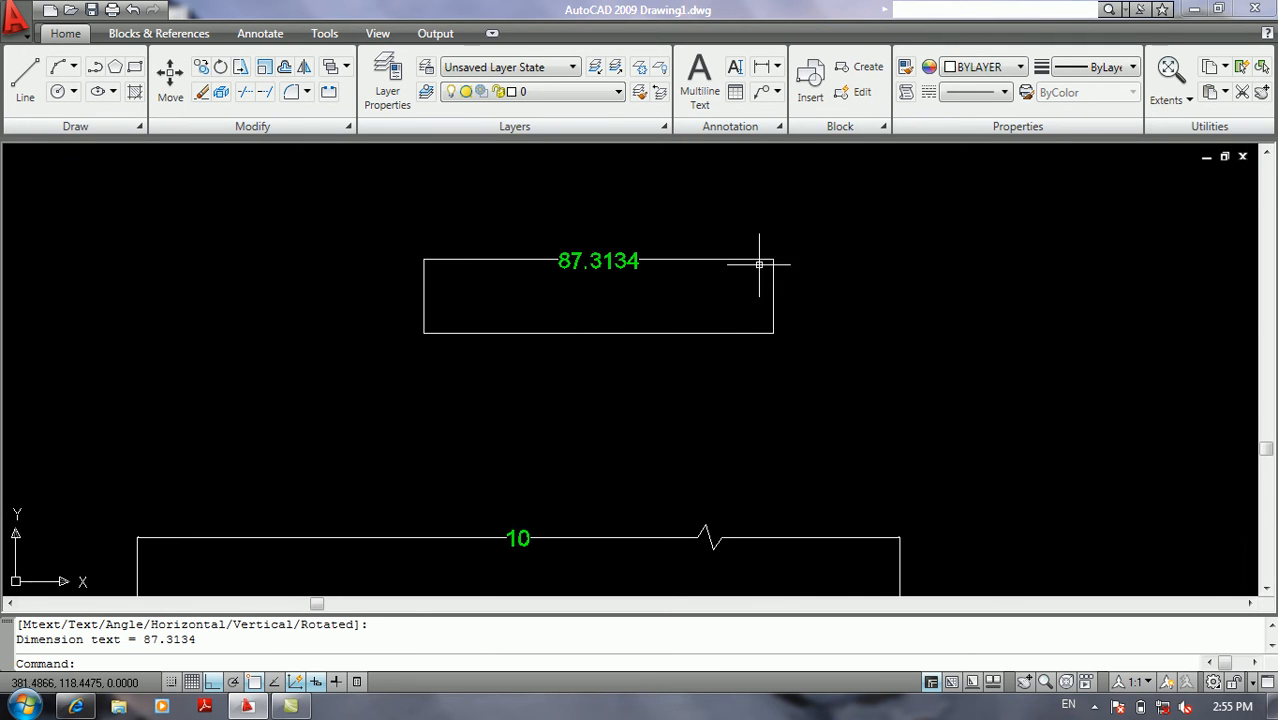
# Reassociate the new line's dimension with the line's left endpoint as first origin and its midpoint as second origin
pyautogui.click(18, 24)
pyautogui.moveTo(70, 222)
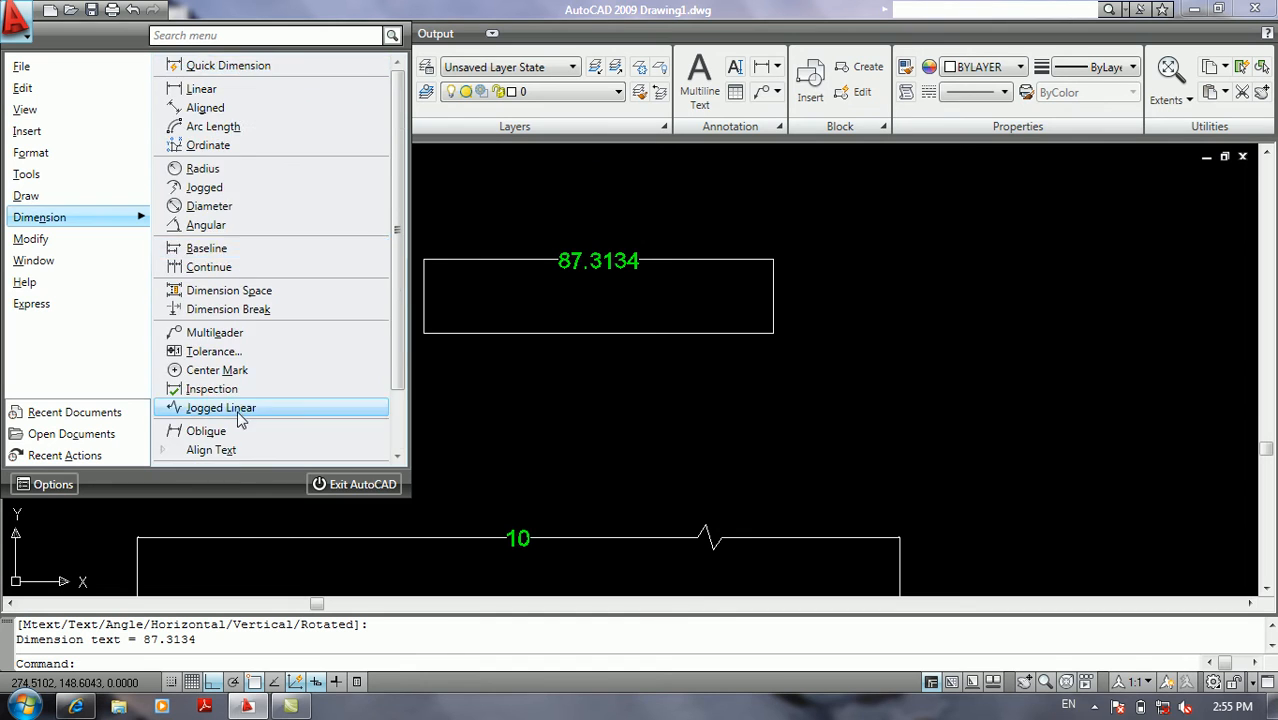
pyautogui.scroll(-2, 240, 418)
pyautogui.click(220, 460)
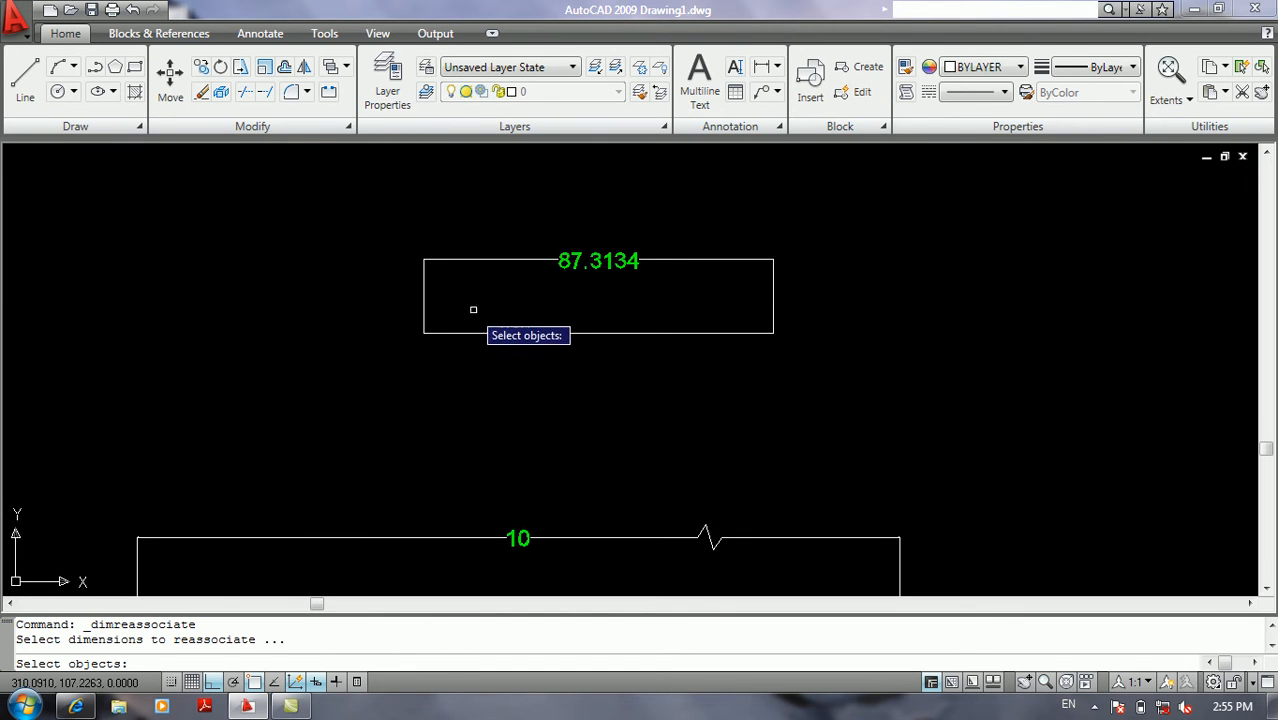
pyautogui.click(484, 260)
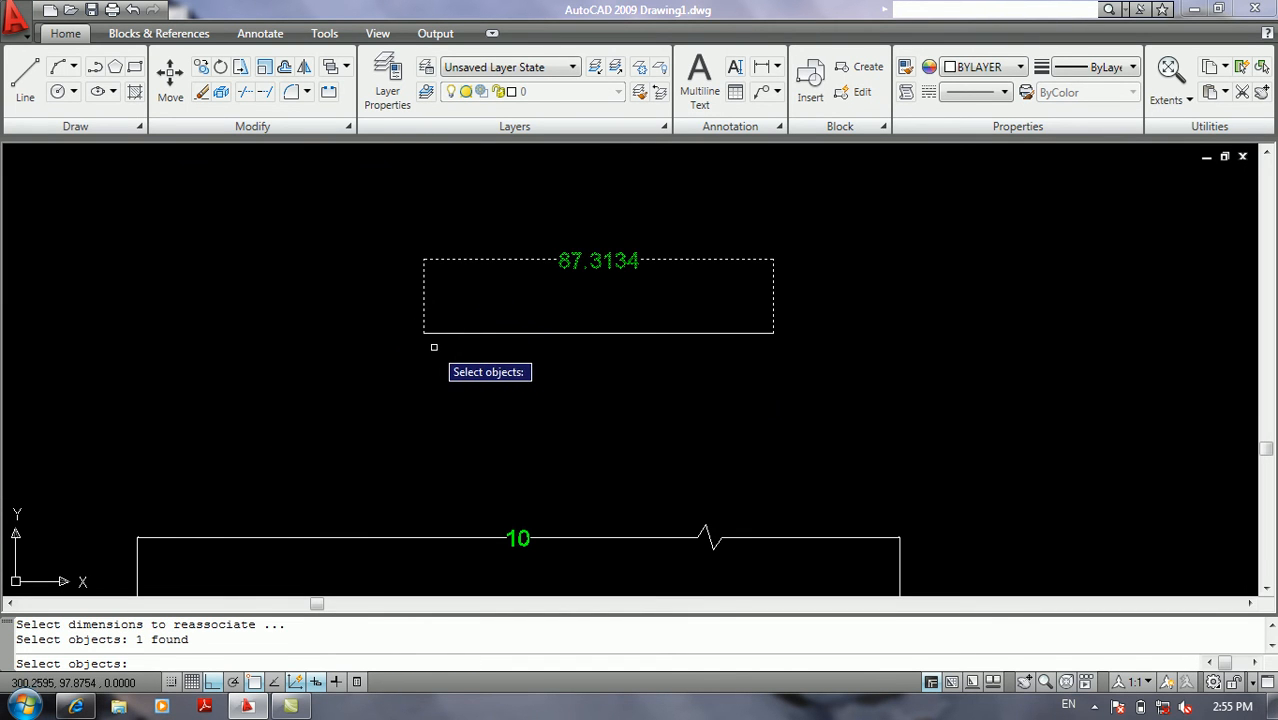
pyautogui.press('Return')
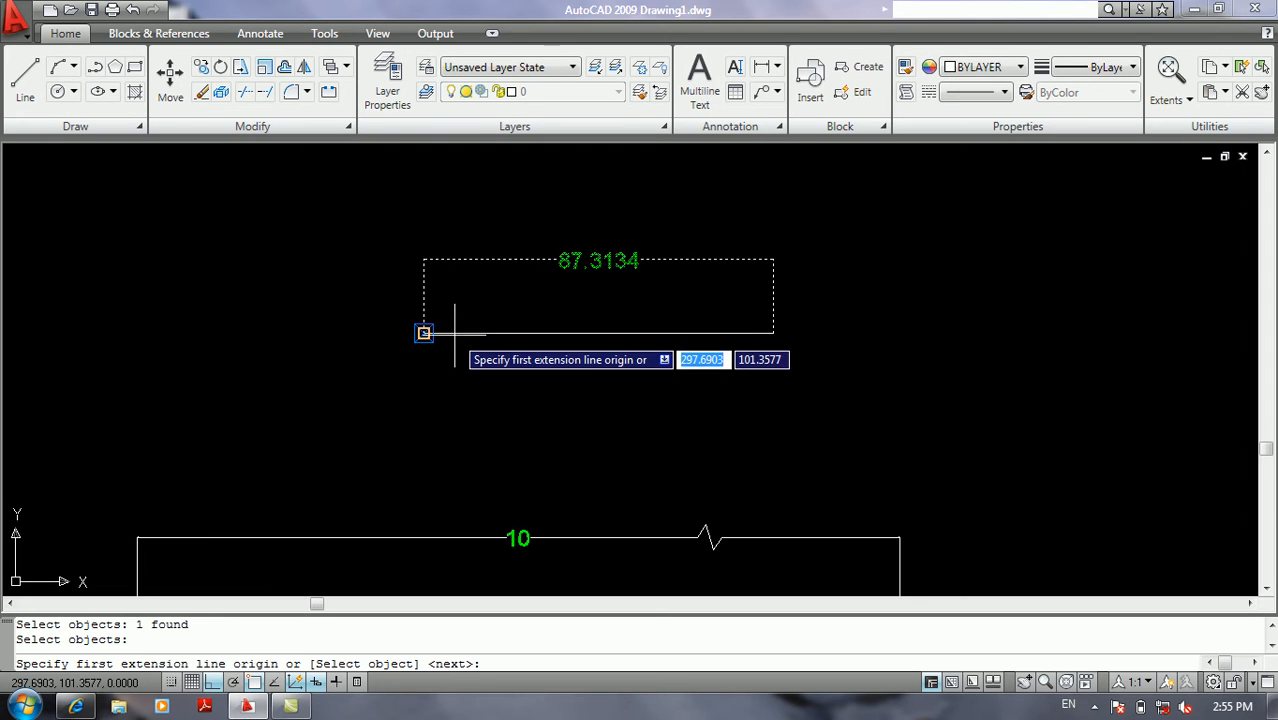
pyautogui.click(424, 332)
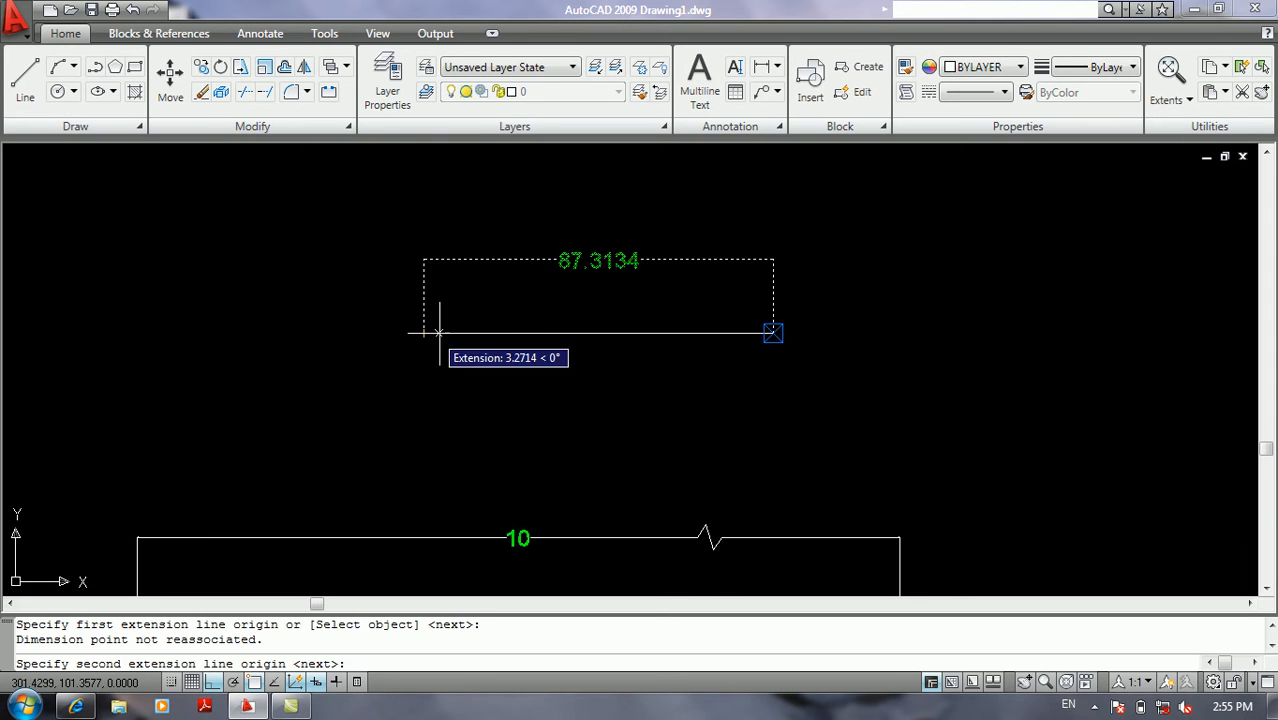
pyautogui.click(562, 333)
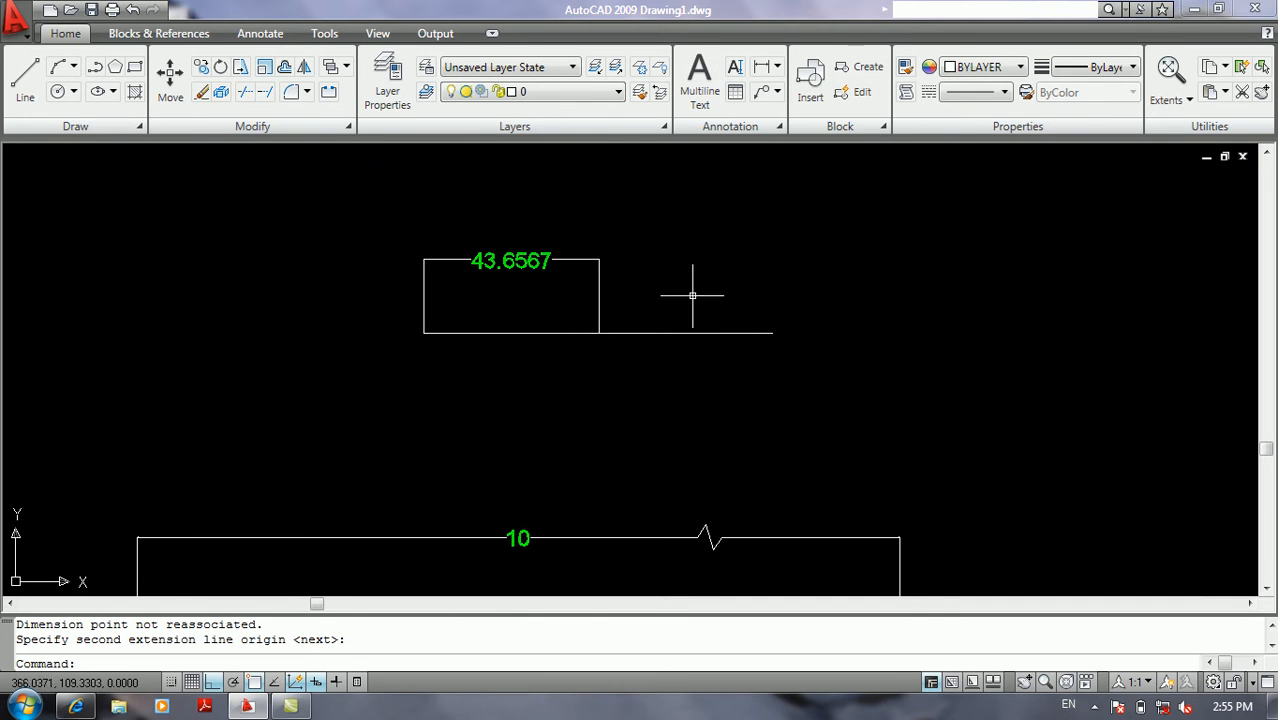
# Grip-stretch the dimension's second extension line origin to the line's right endpoint and back to its midpoint
pyautogui.click(614, 266)
pyautogui.click(559, 285)
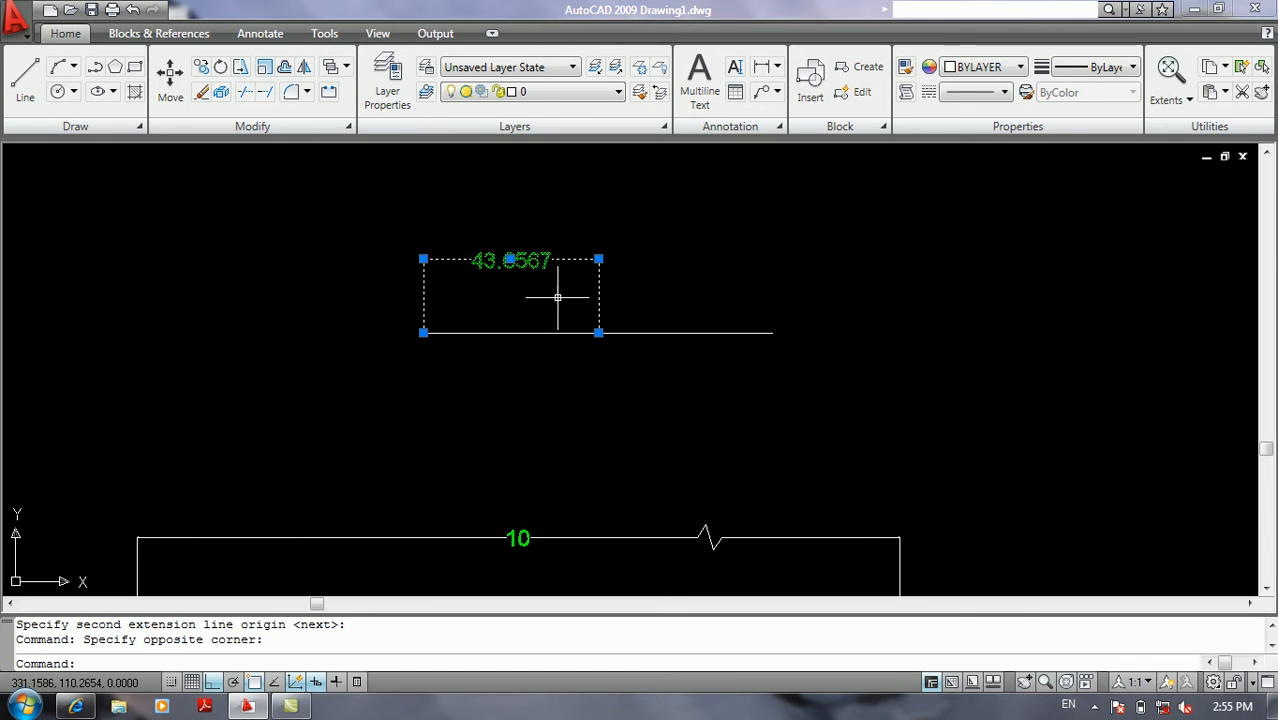
pyautogui.click(598, 332)
pyautogui.click(772, 332)
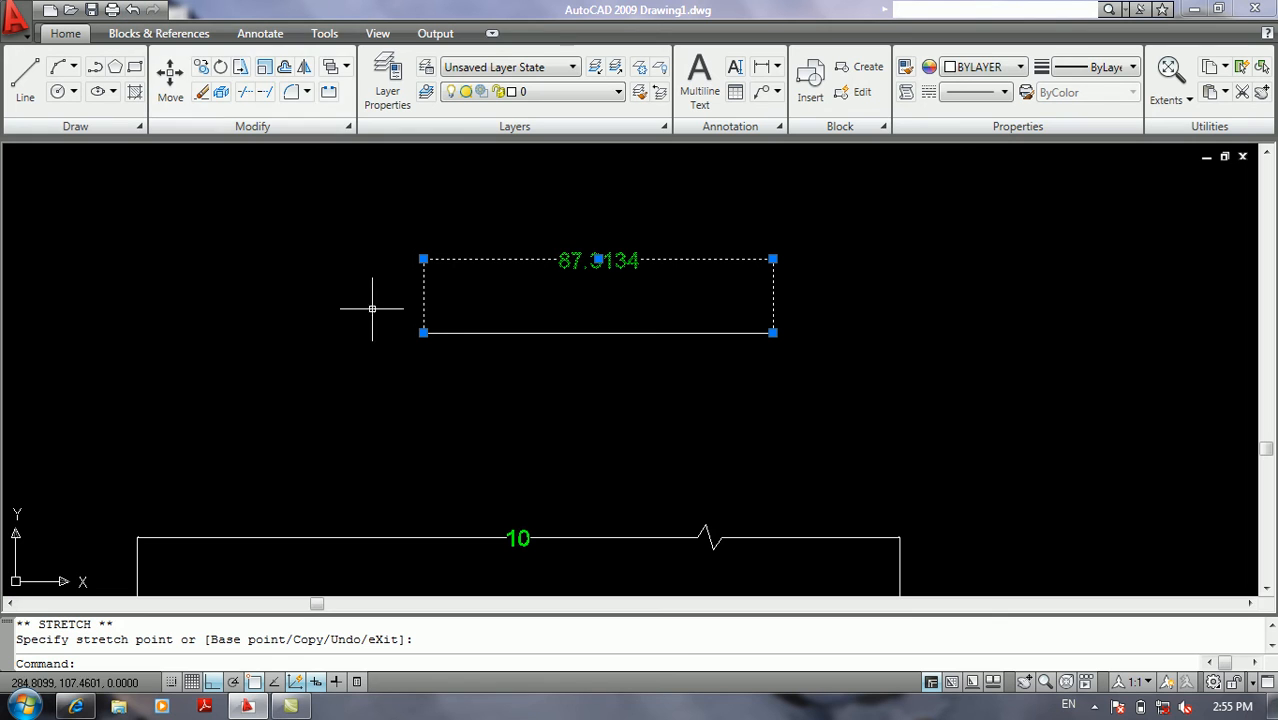
pyautogui.doubleClick(485, 296)
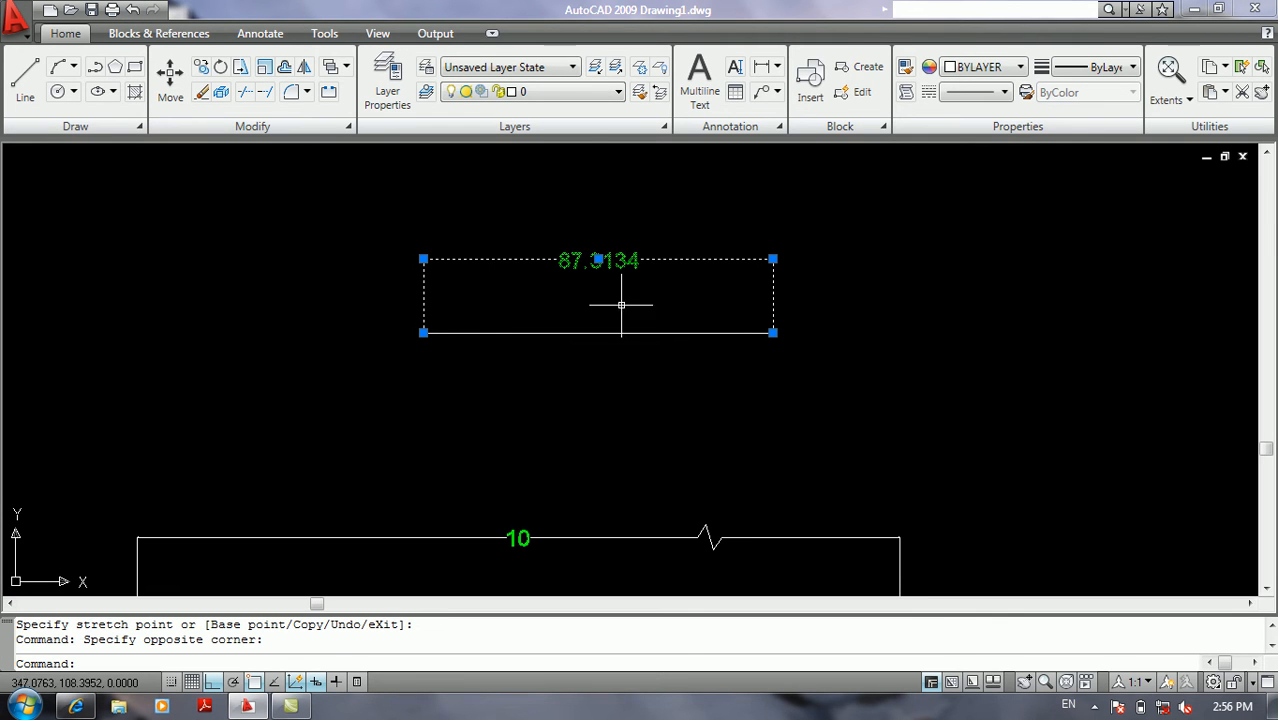
pyautogui.click(773, 332)
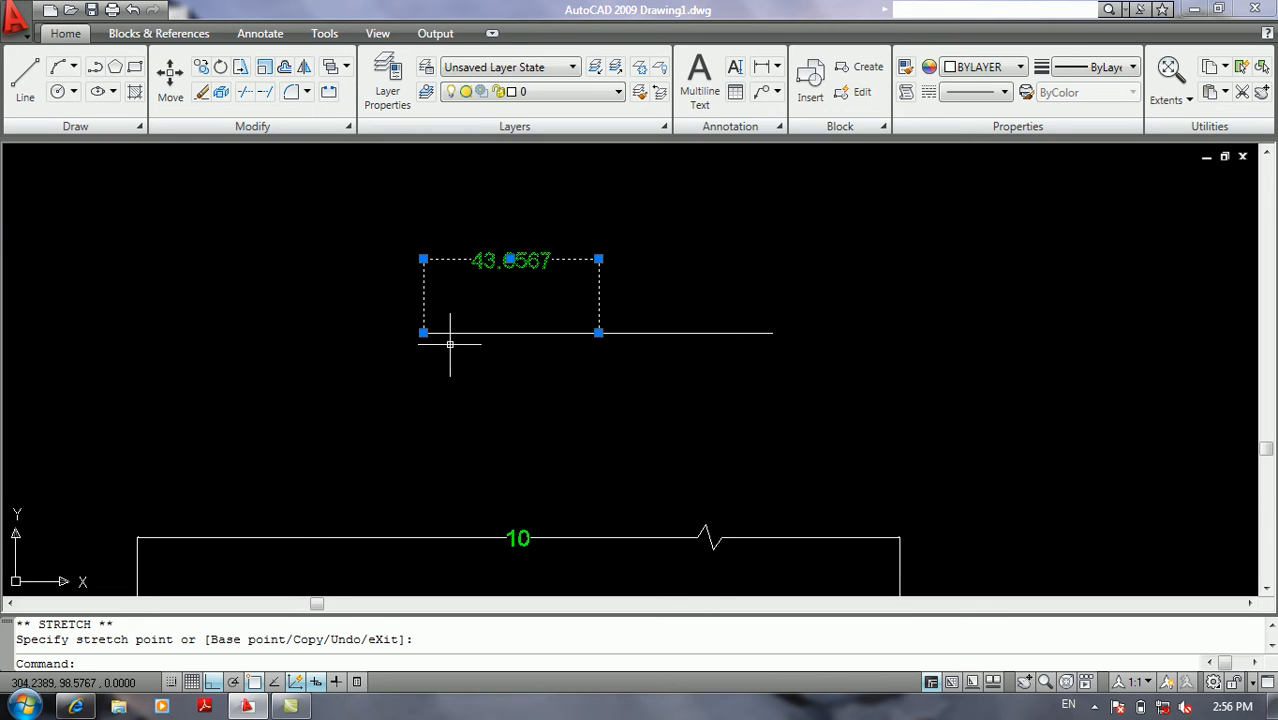
pyautogui.scroll(-4, 451, 346)
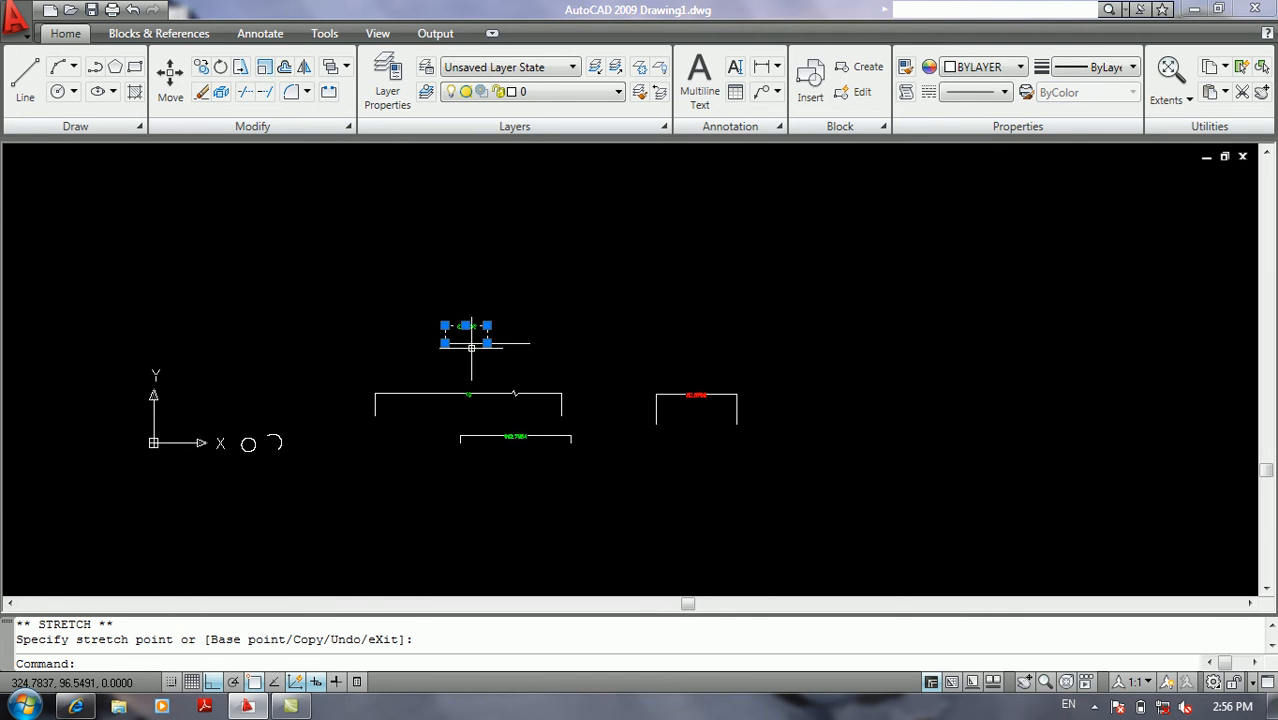
pyautogui.scroll(3, 445, 425)
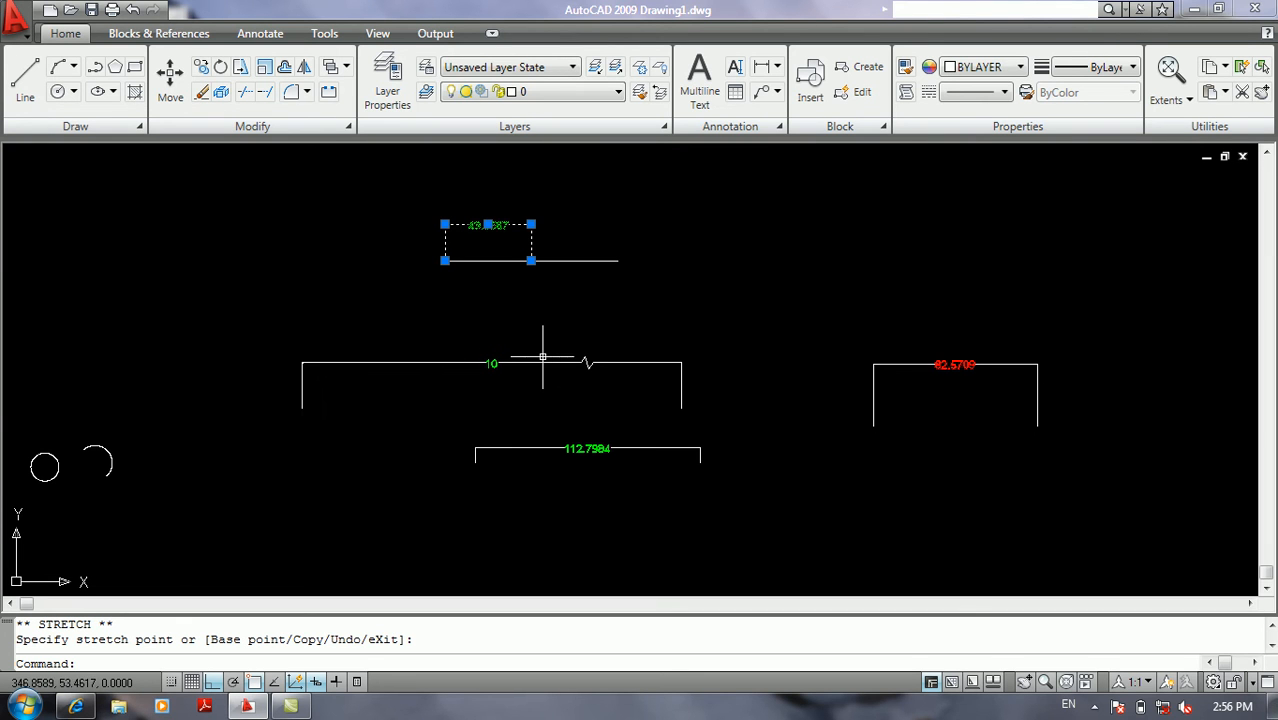
# Add a jog to the short dimension above the upper line, placed beside its left extension line
pyautogui.scroll(3, 580, 362)
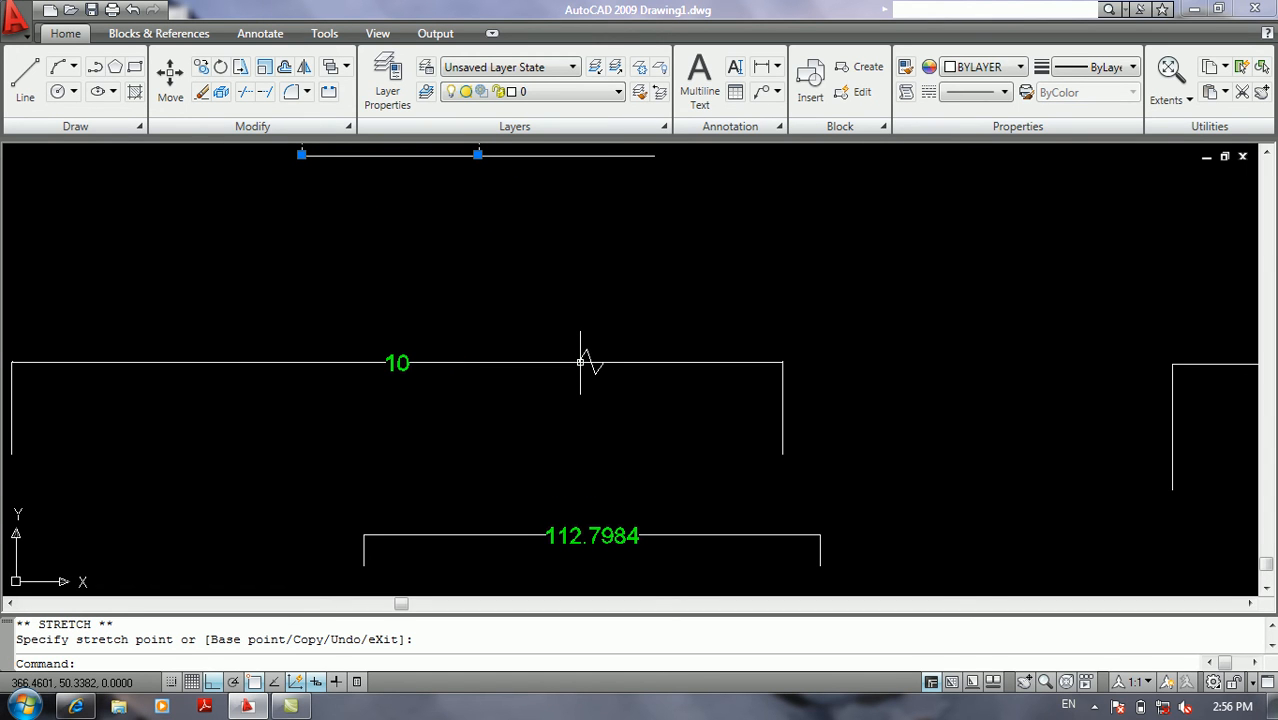
pyautogui.scroll(-4, 580, 362)
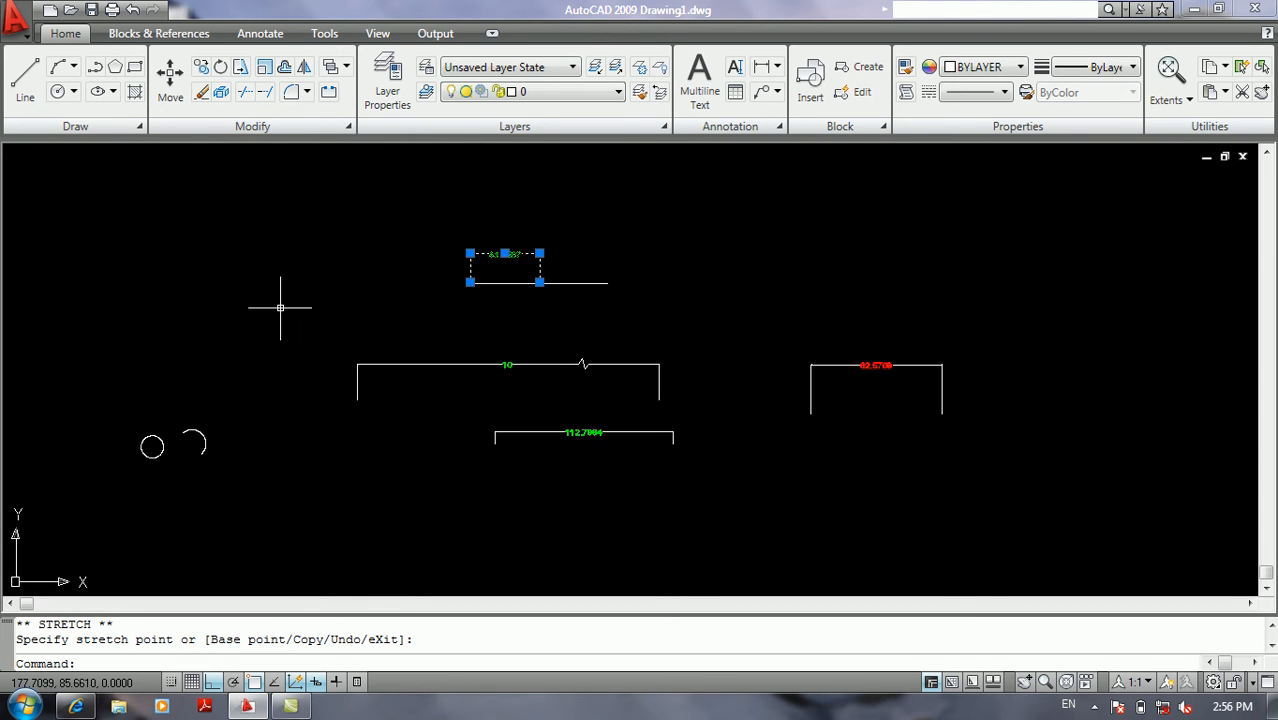
pyautogui.scroll(2, 280, 308)
pyautogui.click(16, 20)
pyautogui.moveTo(60, 233)
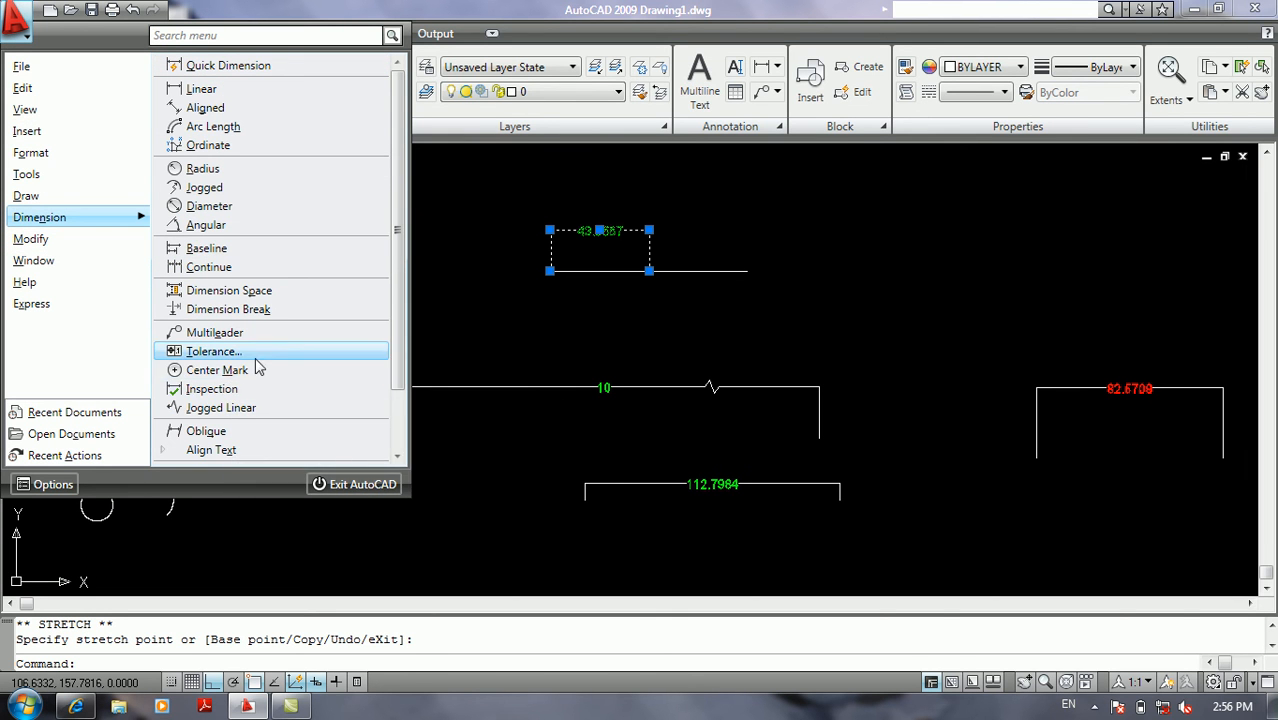
pyautogui.click(230, 408)
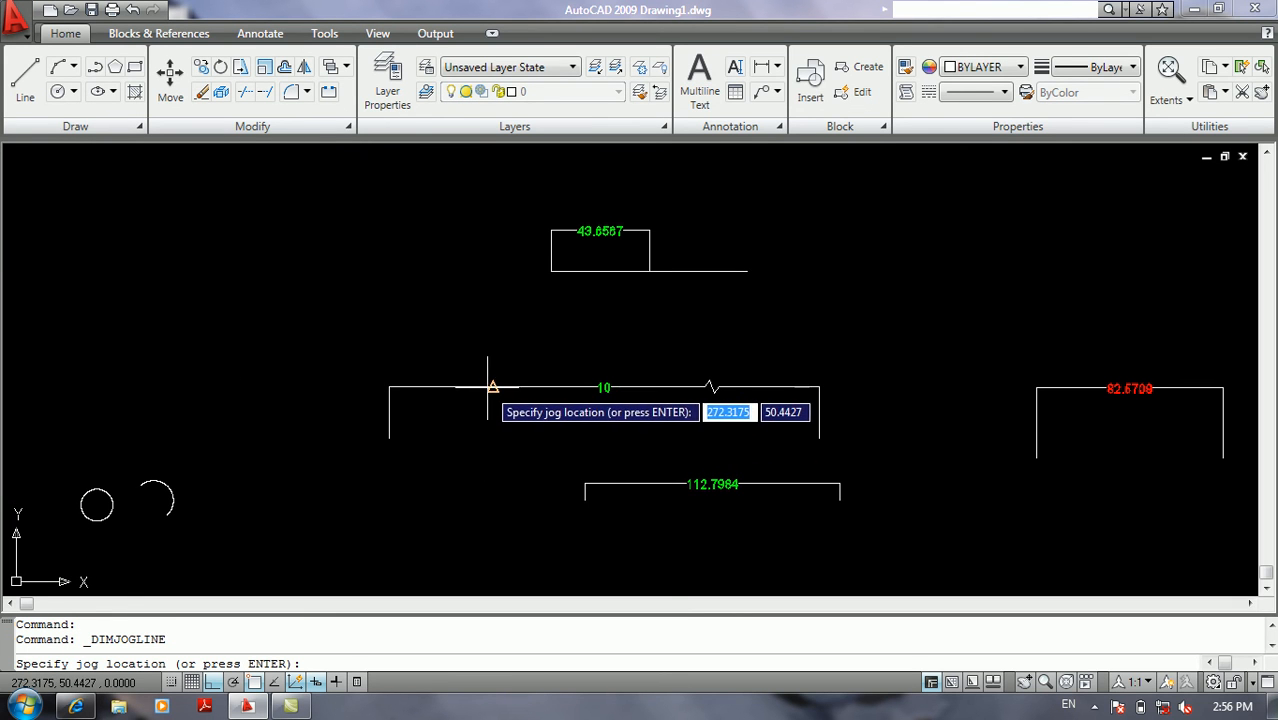
pyautogui.press('Return')
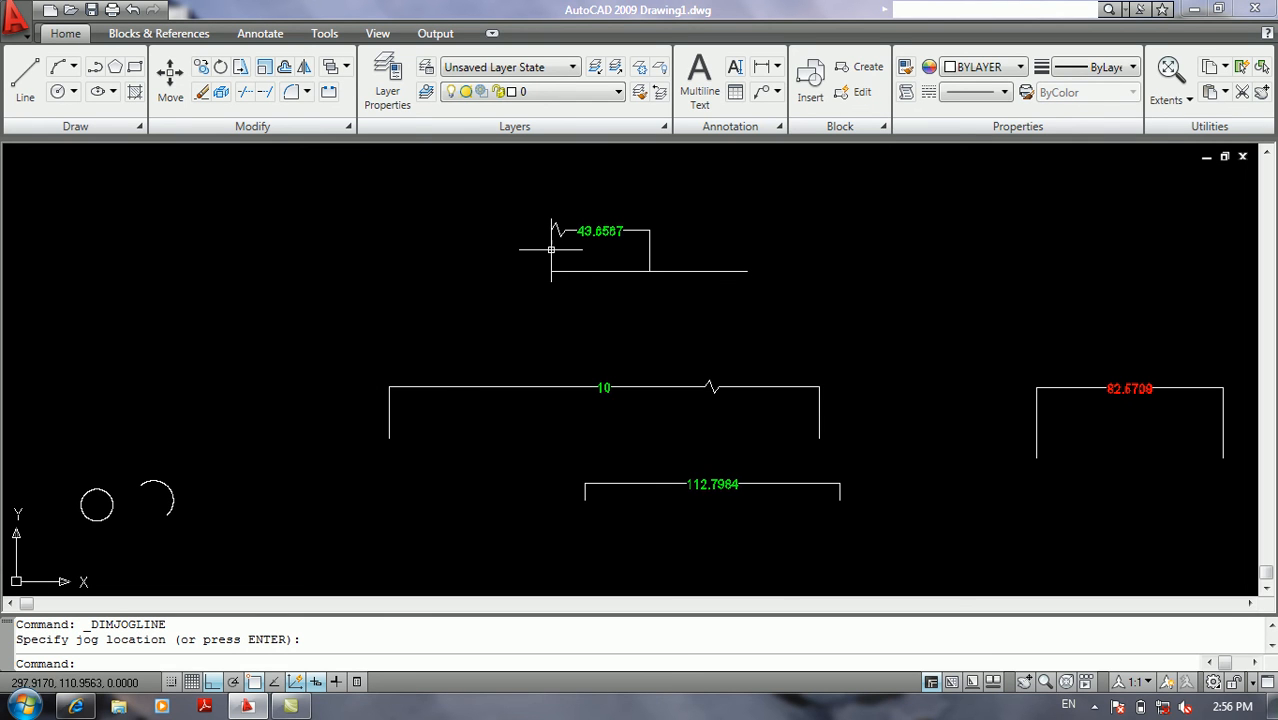
pyautogui.scroll(5, 555, 240)
pyautogui.scroll(-5, 565, 245)
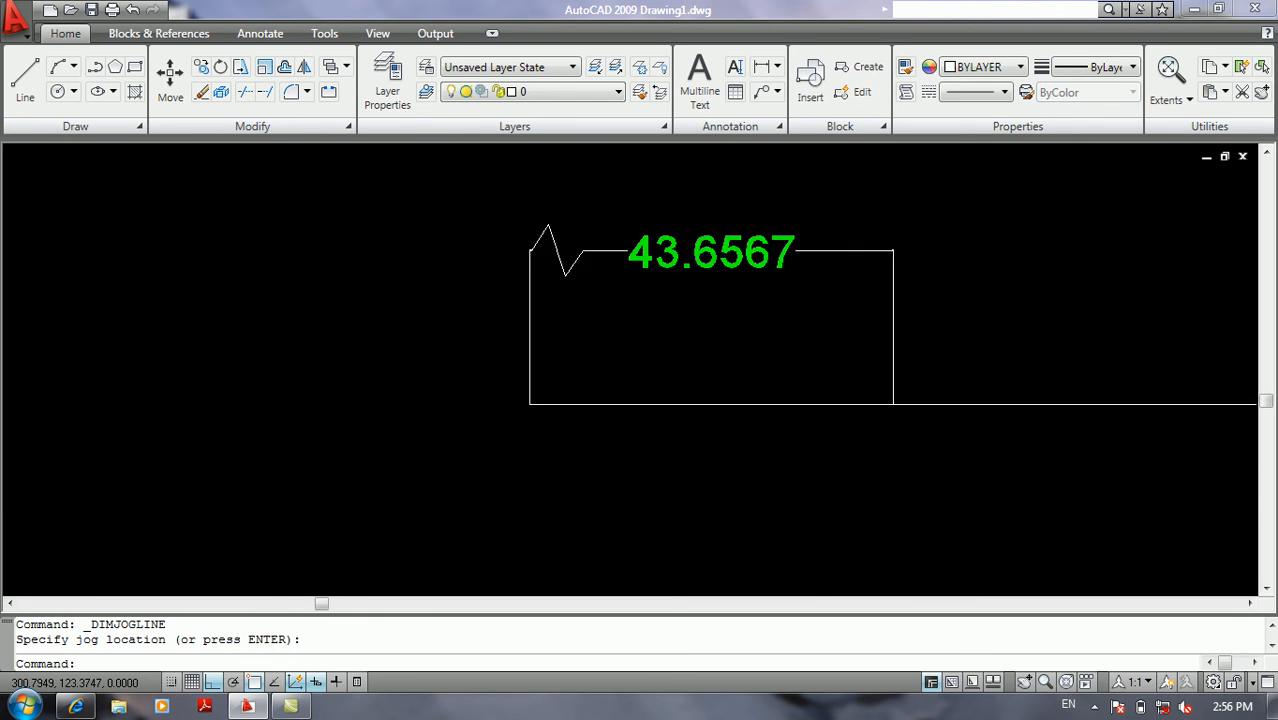
# Relocate the jog of the wide dimension labelled 10 to the midpoint between its left extension line and its text
pyautogui.click(24, 36)
pyautogui.moveTo(80, 245)
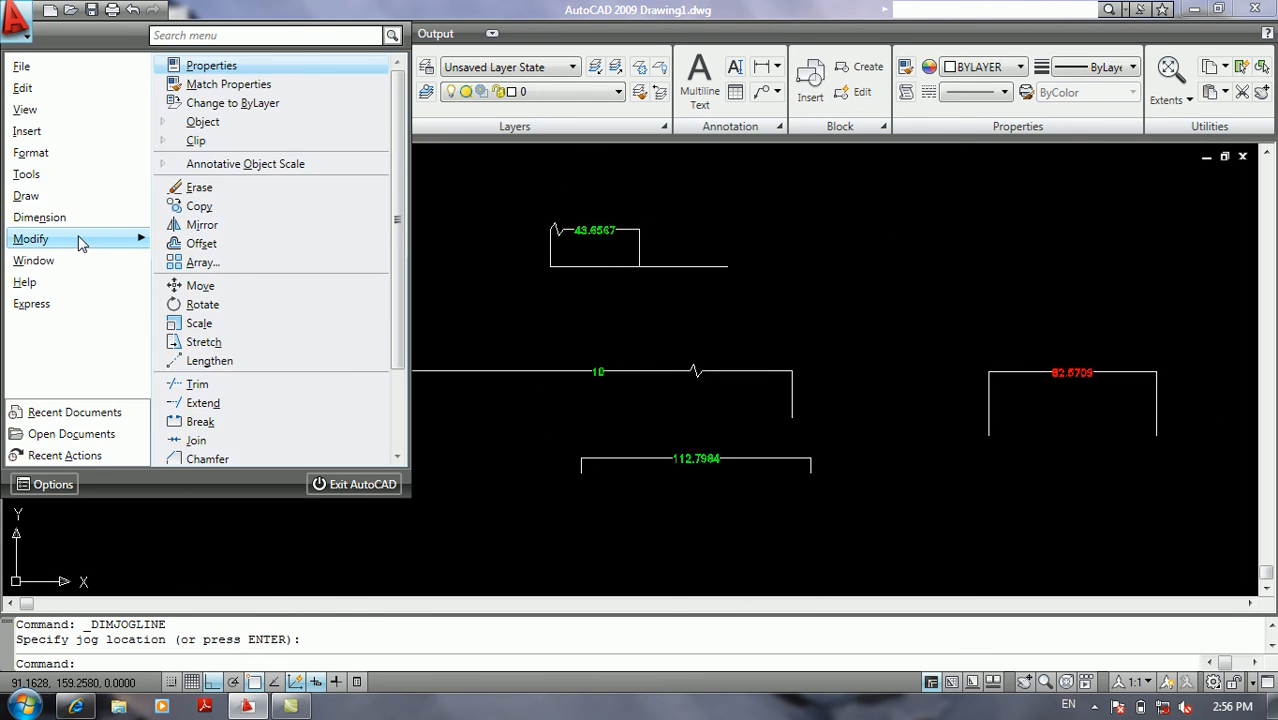
pyautogui.moveTo(60, 217)
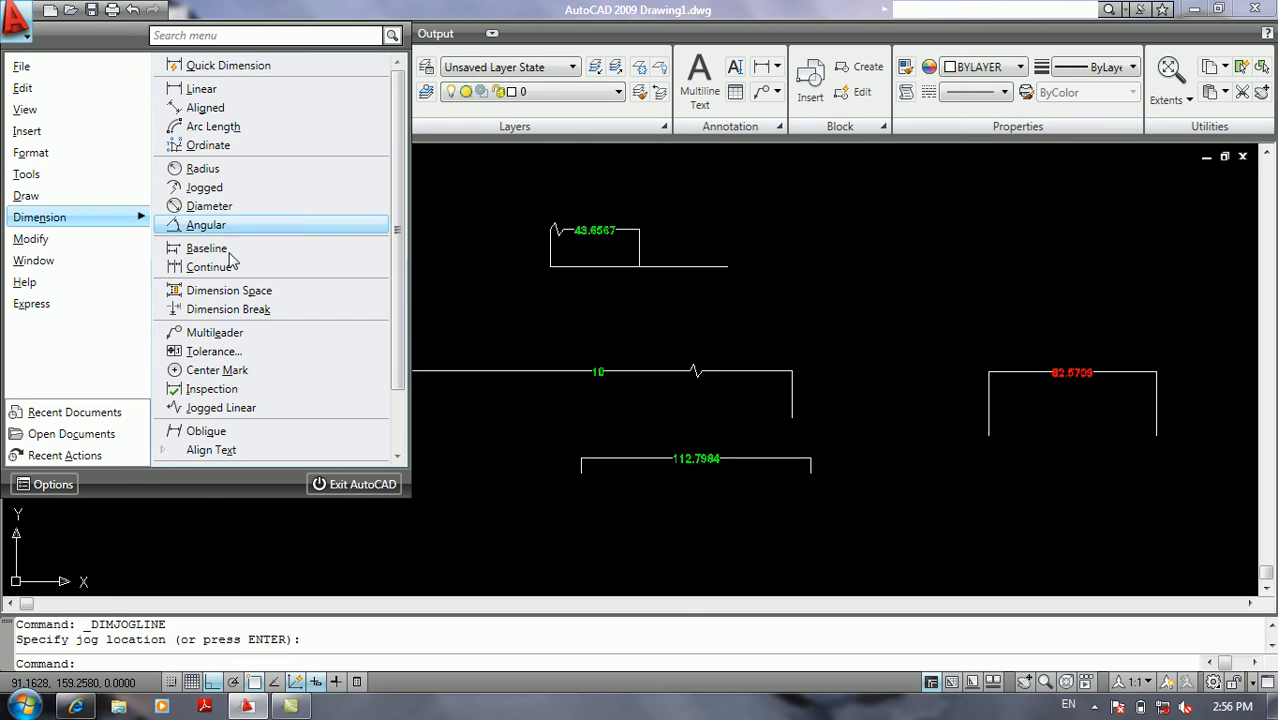
pyautogui.click(220, 408)
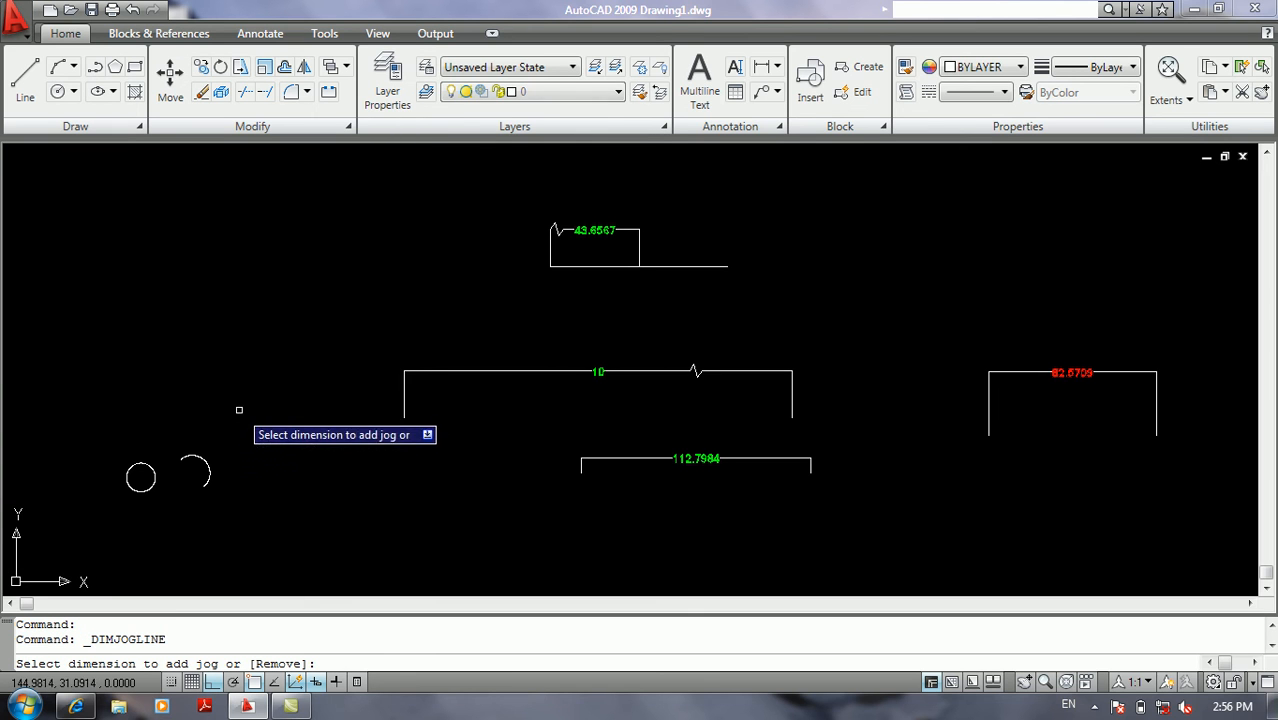
pyautogui.click(419, 371)
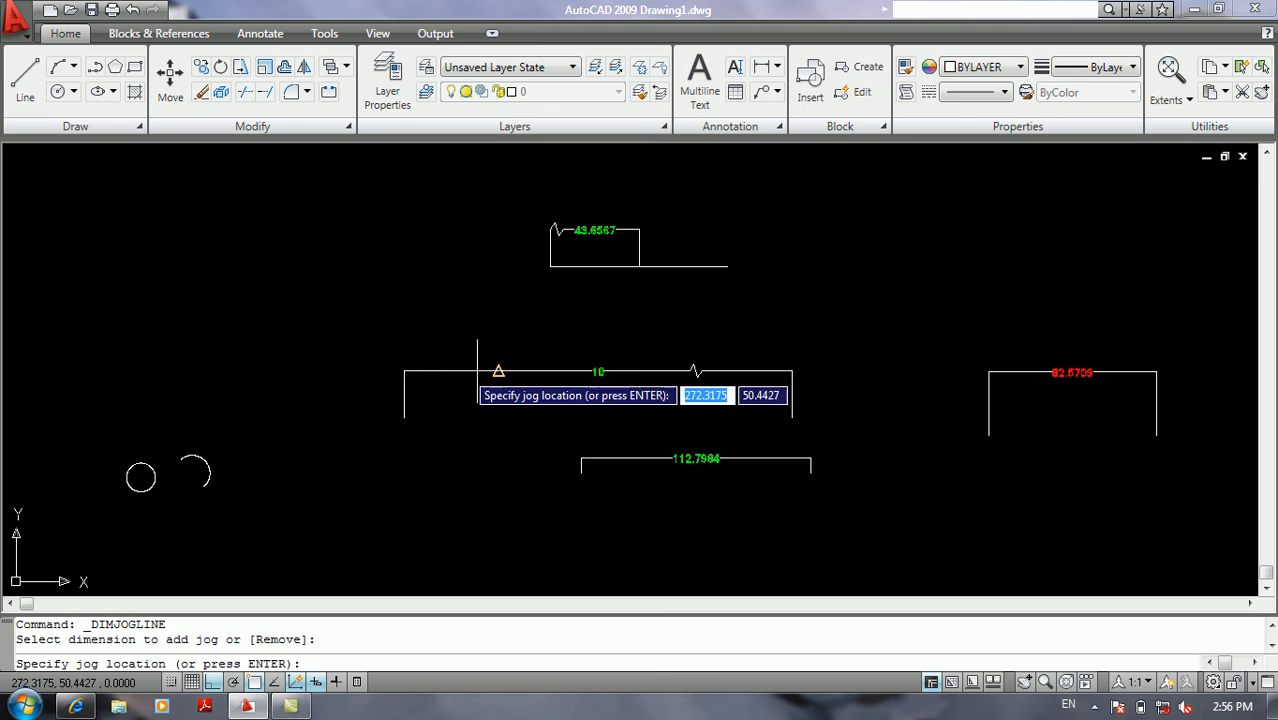
pyautogui.click(499, 369)
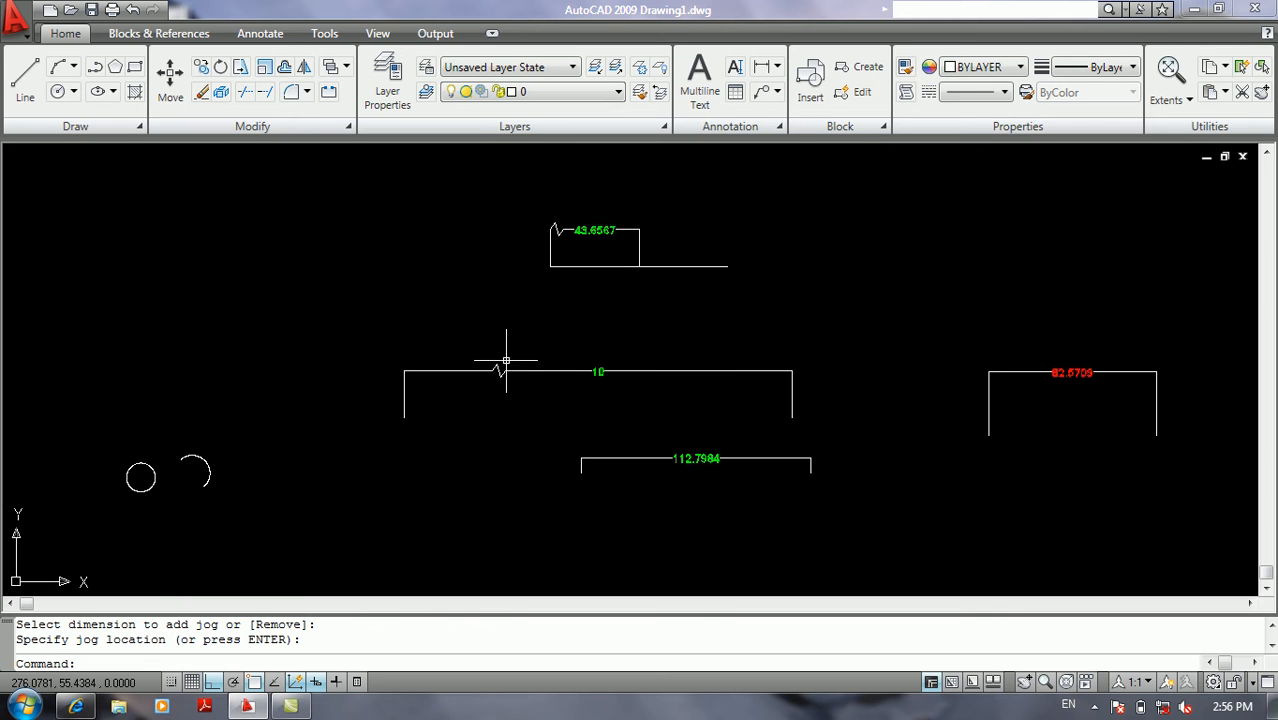
pyautogui.scroll(5, 588, 250)
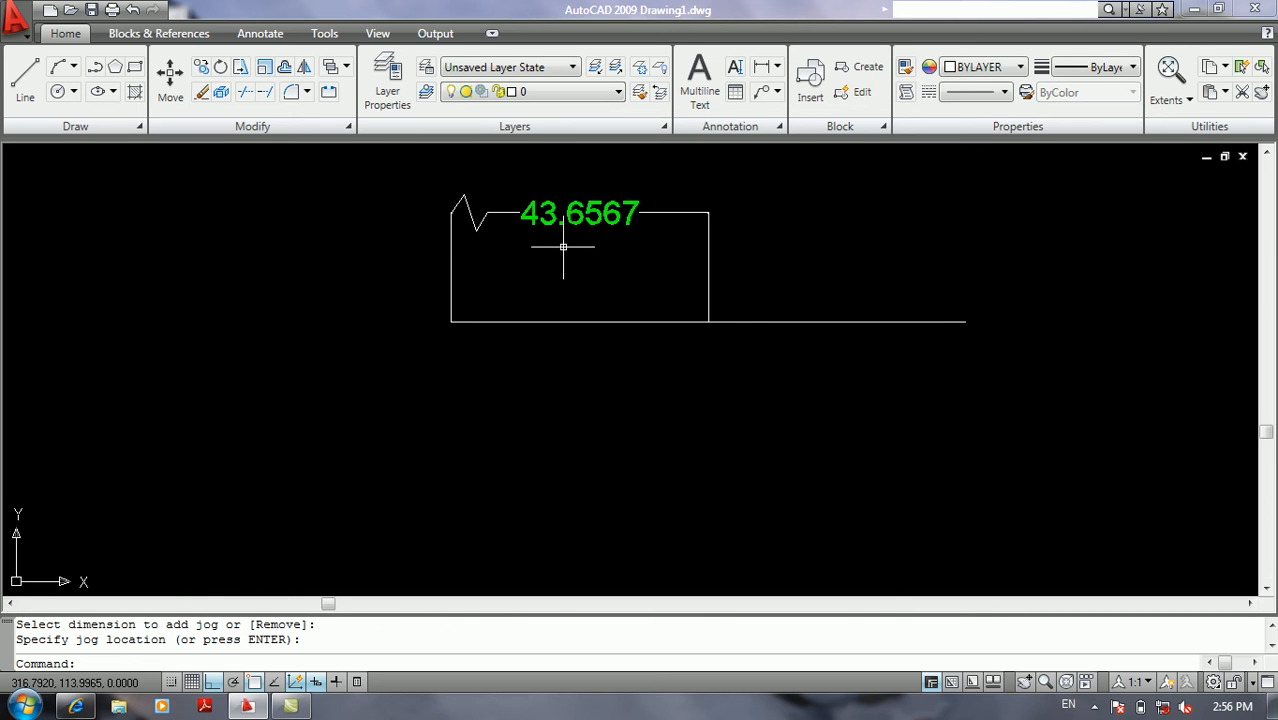
pyautogui.scroll(-4, 566, 285)
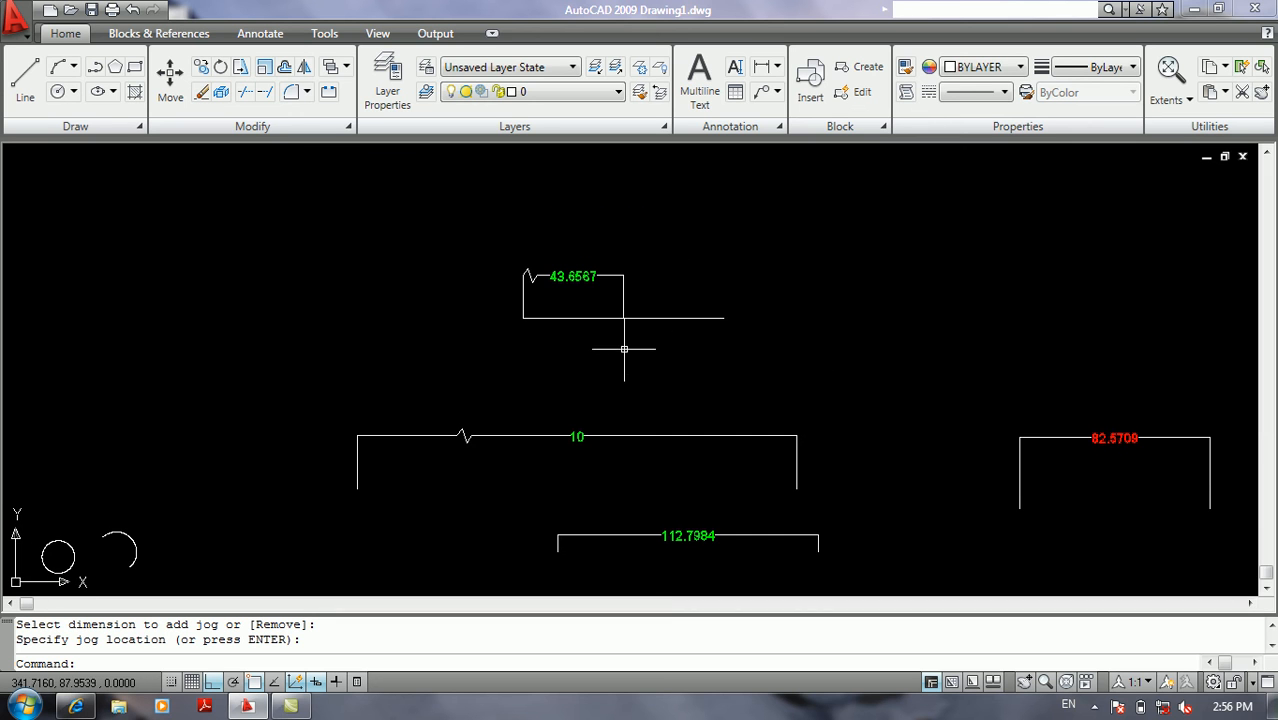
pyautogui.moveTo(557, 357)
pyautogui.mouseDown(button='middle')
pyautogui.moveTo(531, 439)
pyautogui.moveTo(550, 270)
pyautogui.mouseUp(button='middle')
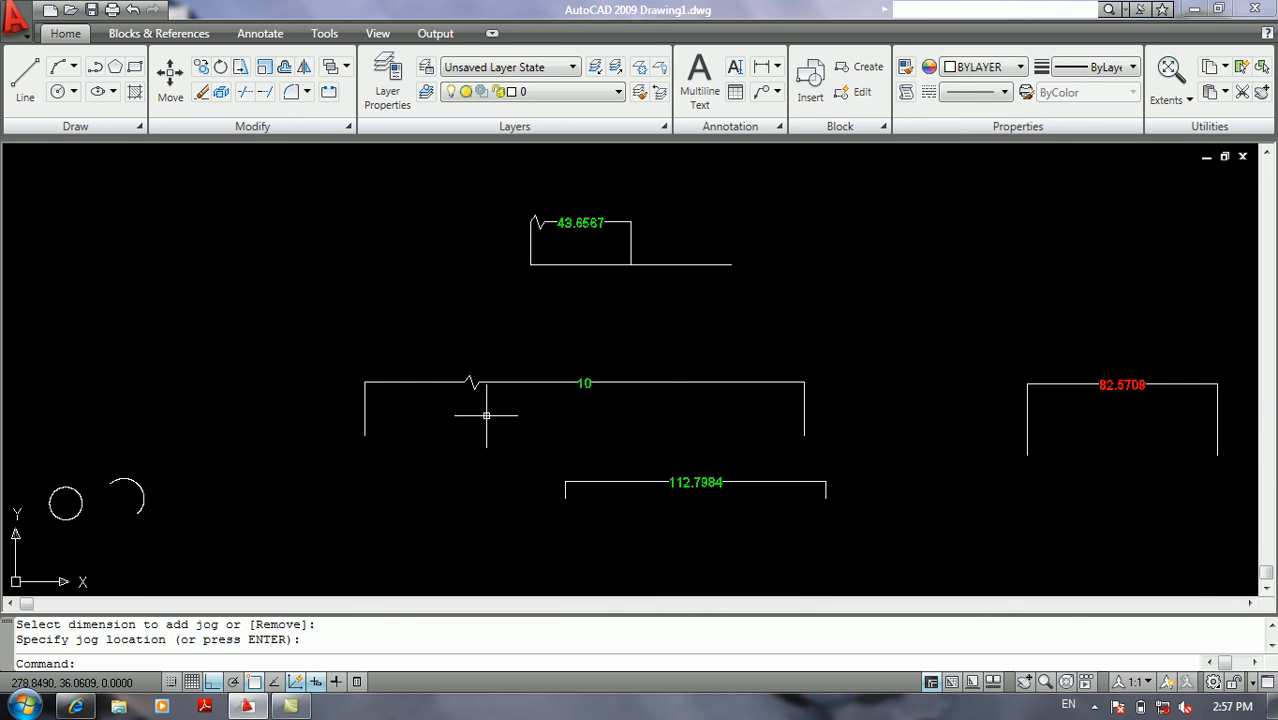
# Draw a horizontal line in the empty area above the right end of the wide jogged dimension
pyautogui.moveTo(666, 369); pyautogui.dragTo(633, 442, button='middle')
pyautogui.write('l')
pyautogui.press('Return')
pyautogui.click(694, 404)
pyautogui.click(914, 385)
pyautogui.press('Return')
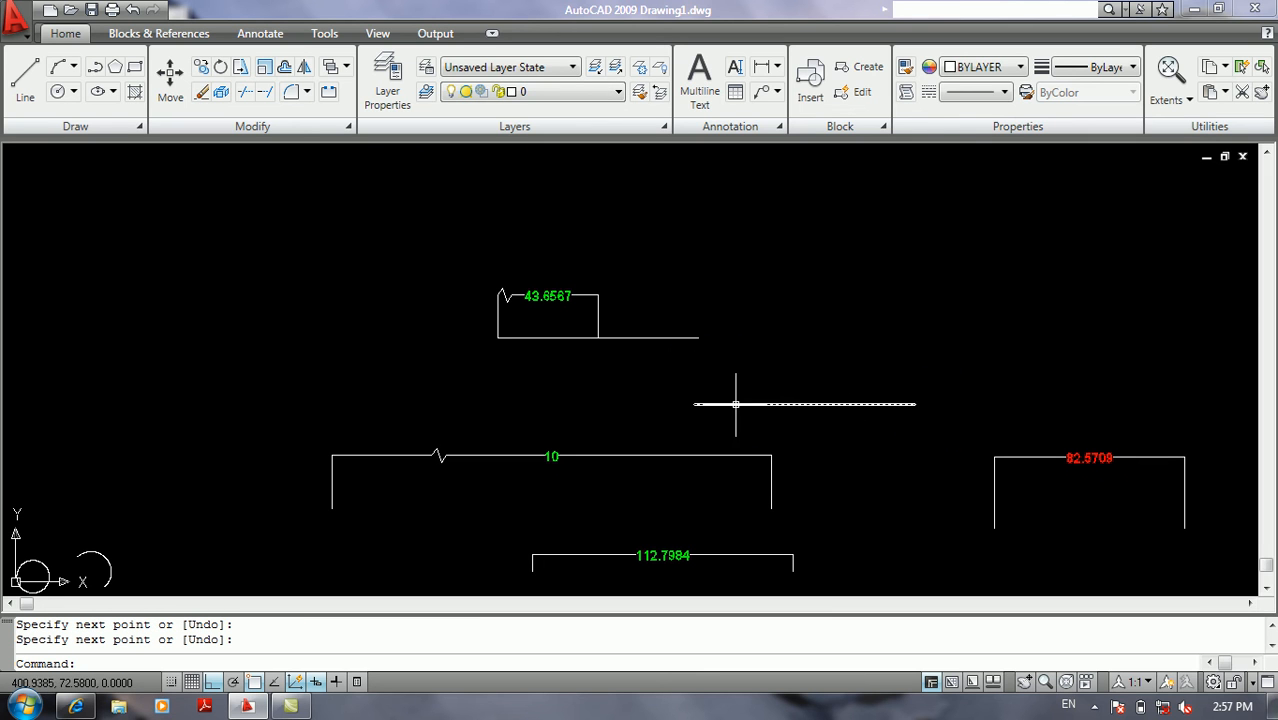
# Add an Express Tools breakline just above the left part of the new line, with the break symbol near its middle
pyautogui.click(18, 36)
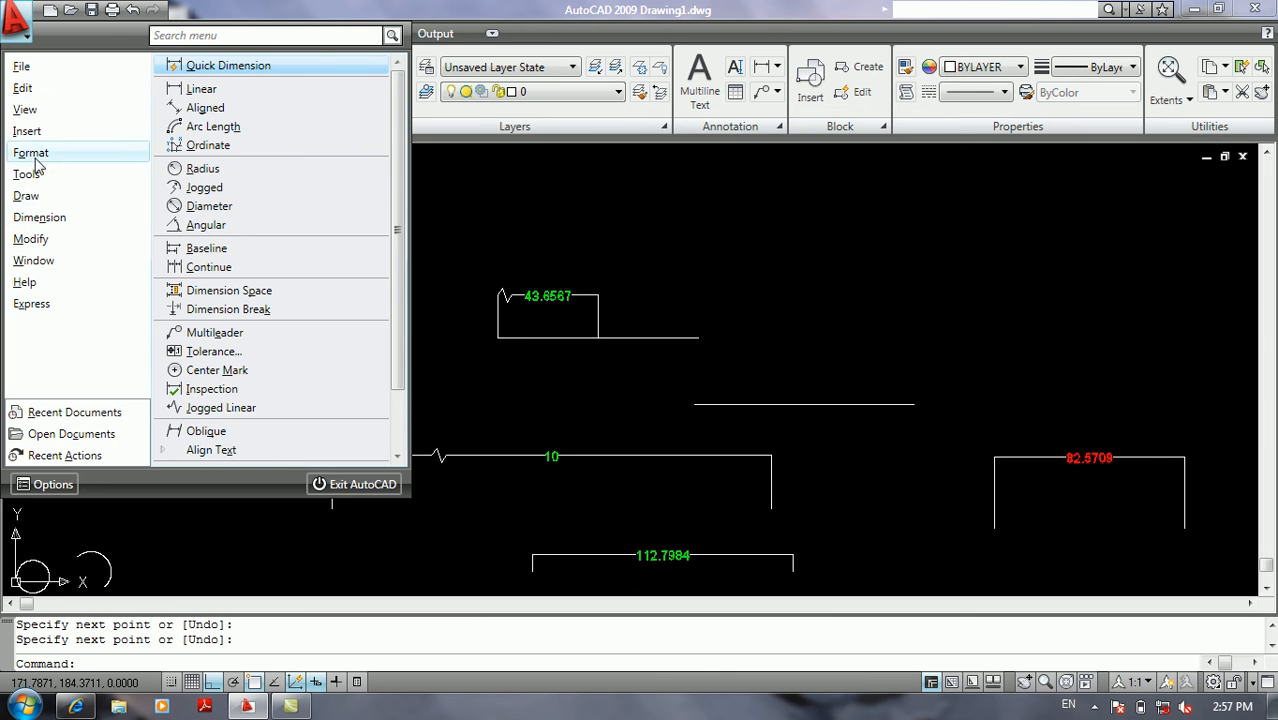
pyautogui.moveTo(70, 318)
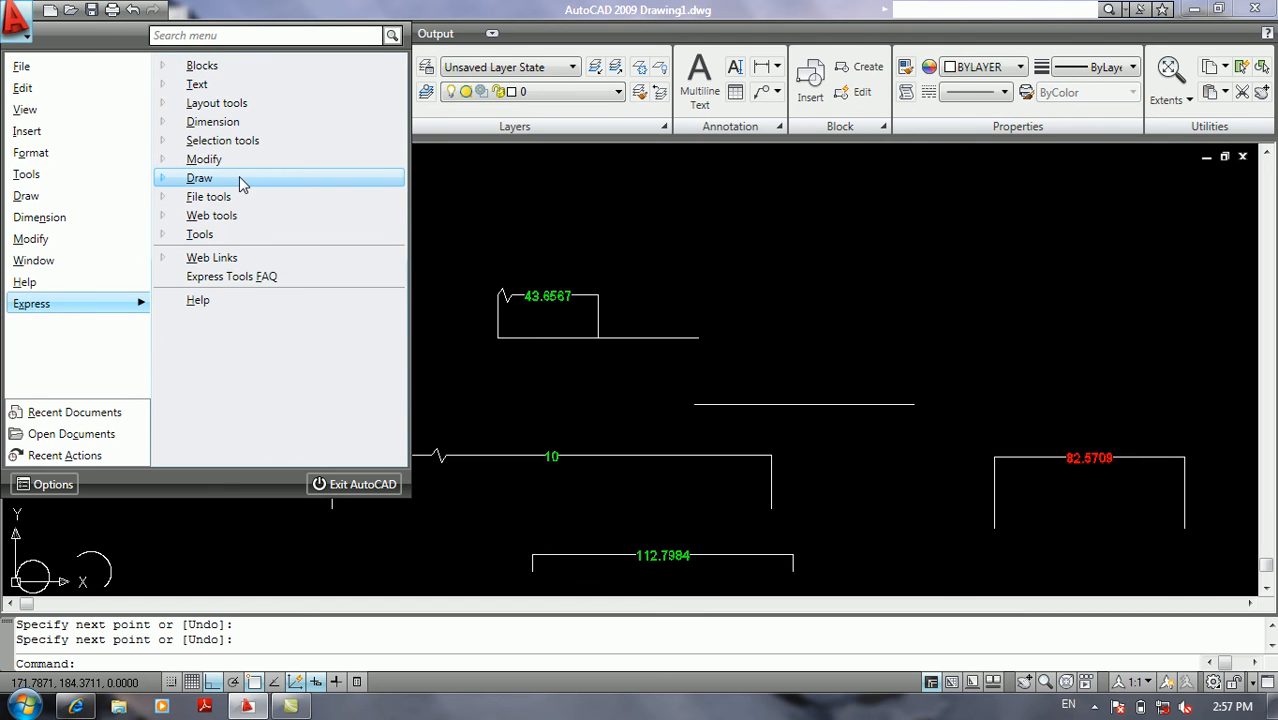
pyautogui.moveTo(238, 181)
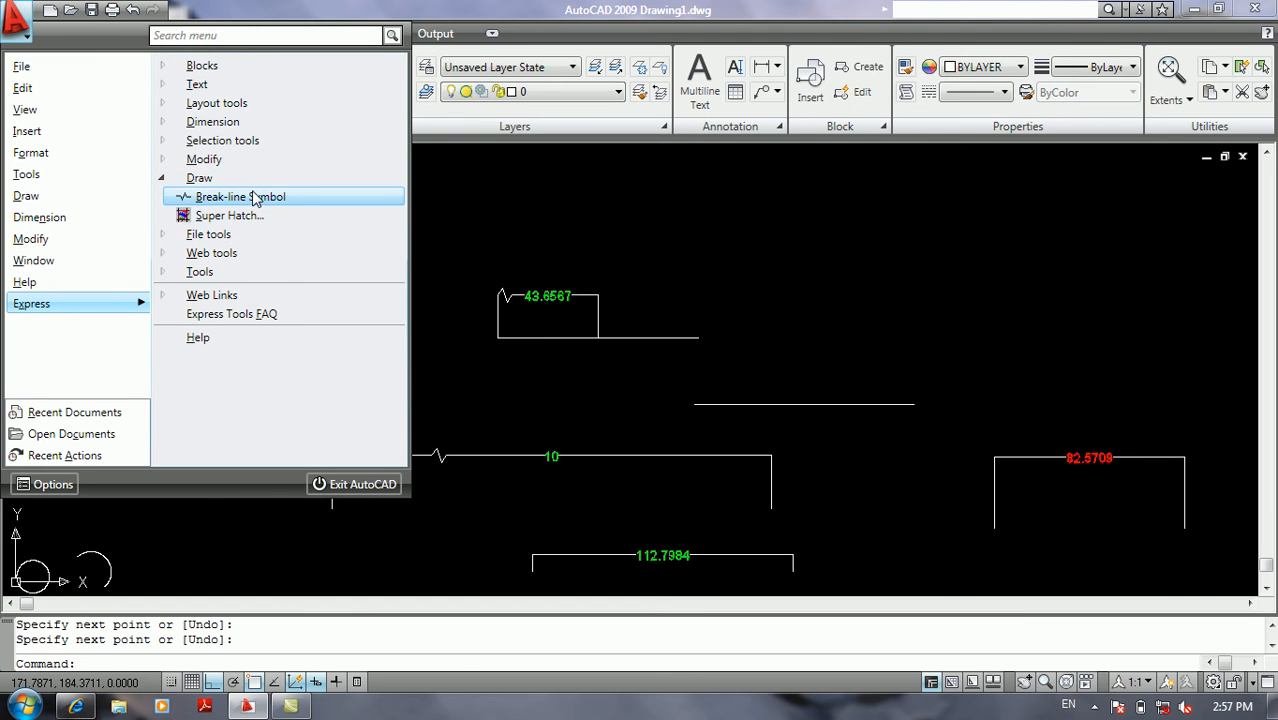
pyautogui.click(254, 197)
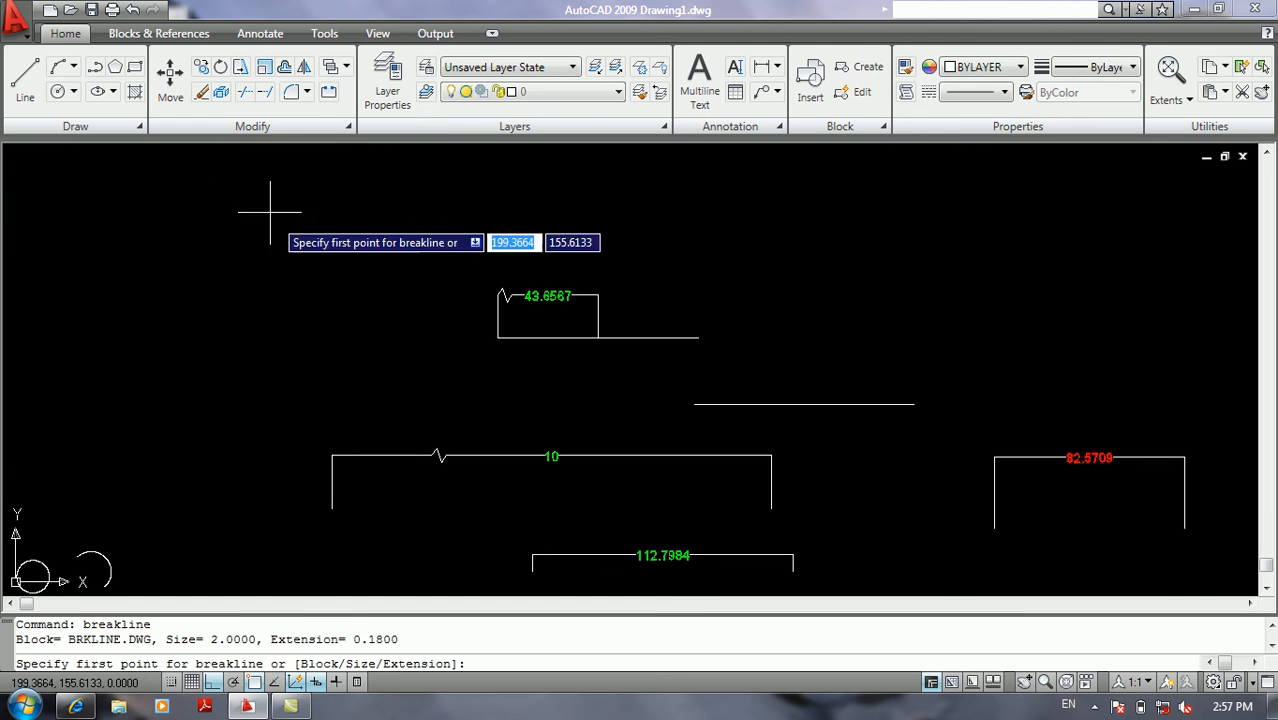
pyautogui.click(694, 387)
pyautogui.click(788, 384)
pyautogui.click(746, 388)
pyautogui.scroll(5, 793, 403)
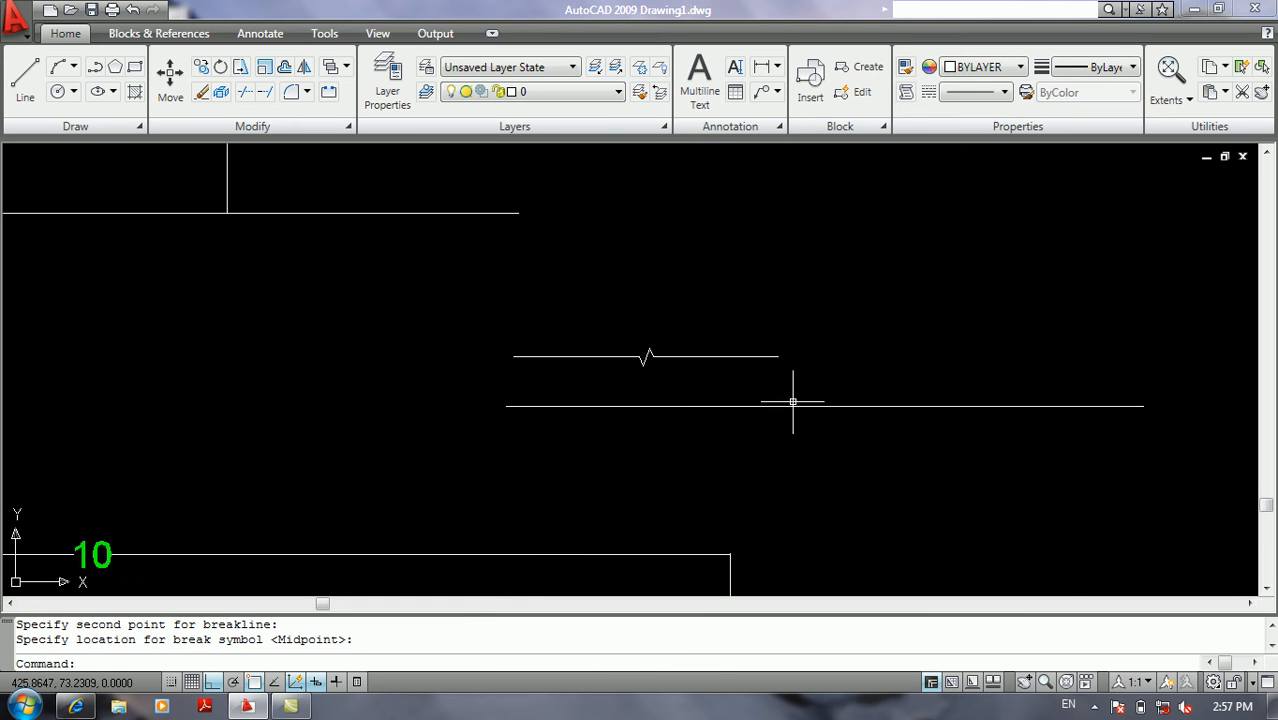
# Add a second breakline about 30 units long from the first one's right end, with the break symbol near its middle
pyautogui.press('Return')
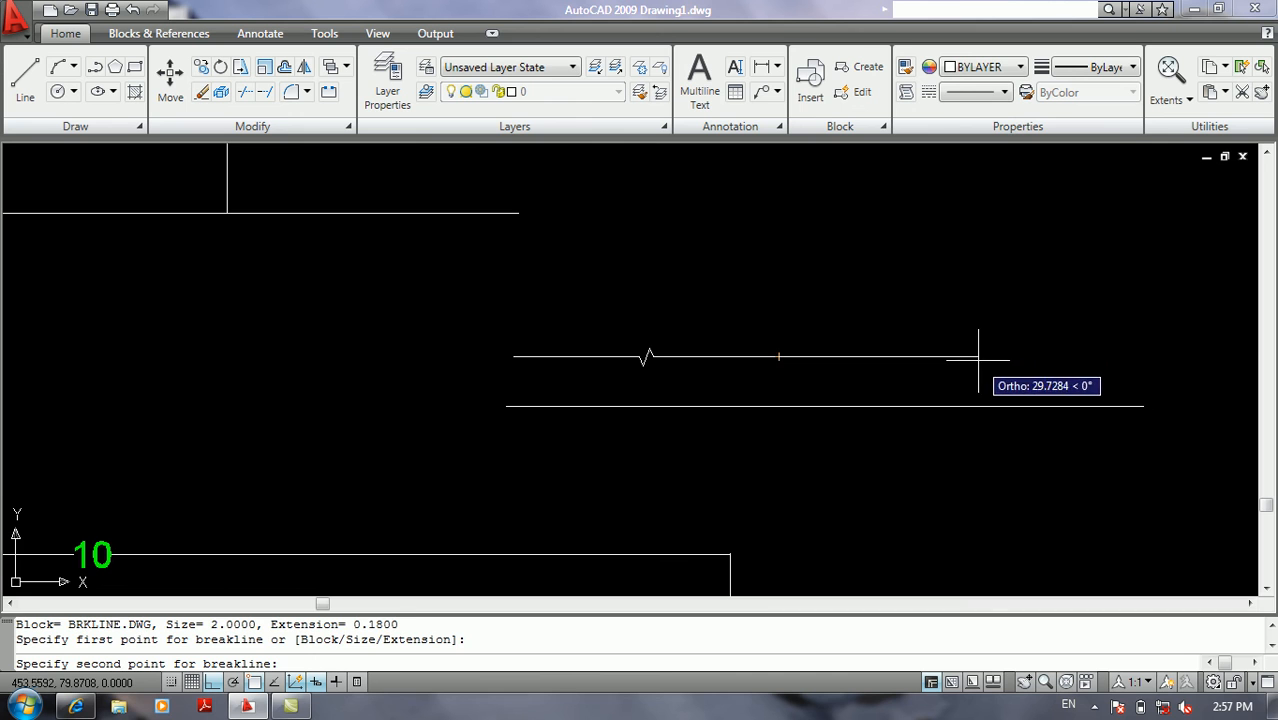
pyautogui.click(979, 356)
pyautogui.click(883, 357)
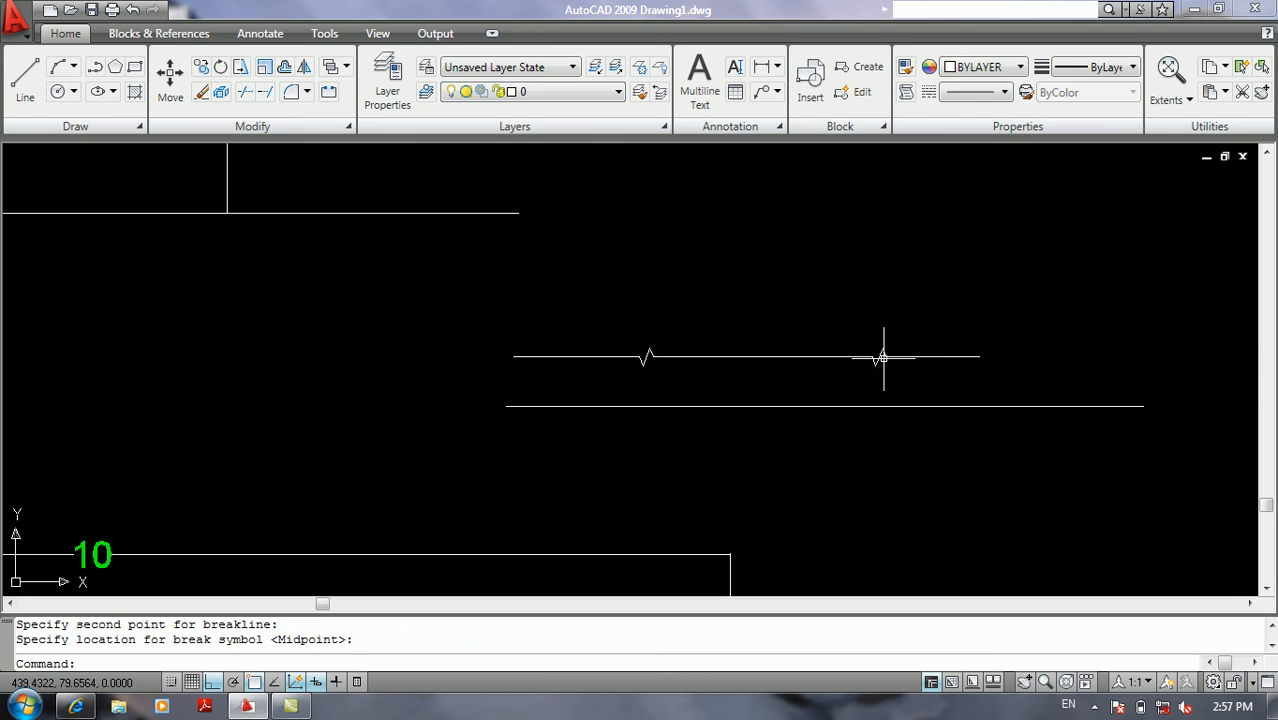
# Add a third breakline from the second one's right end to just above the lower line's right end, with the break symbol near its middle
pyautogui.press('Return')
pyautogui.click(979, 356)
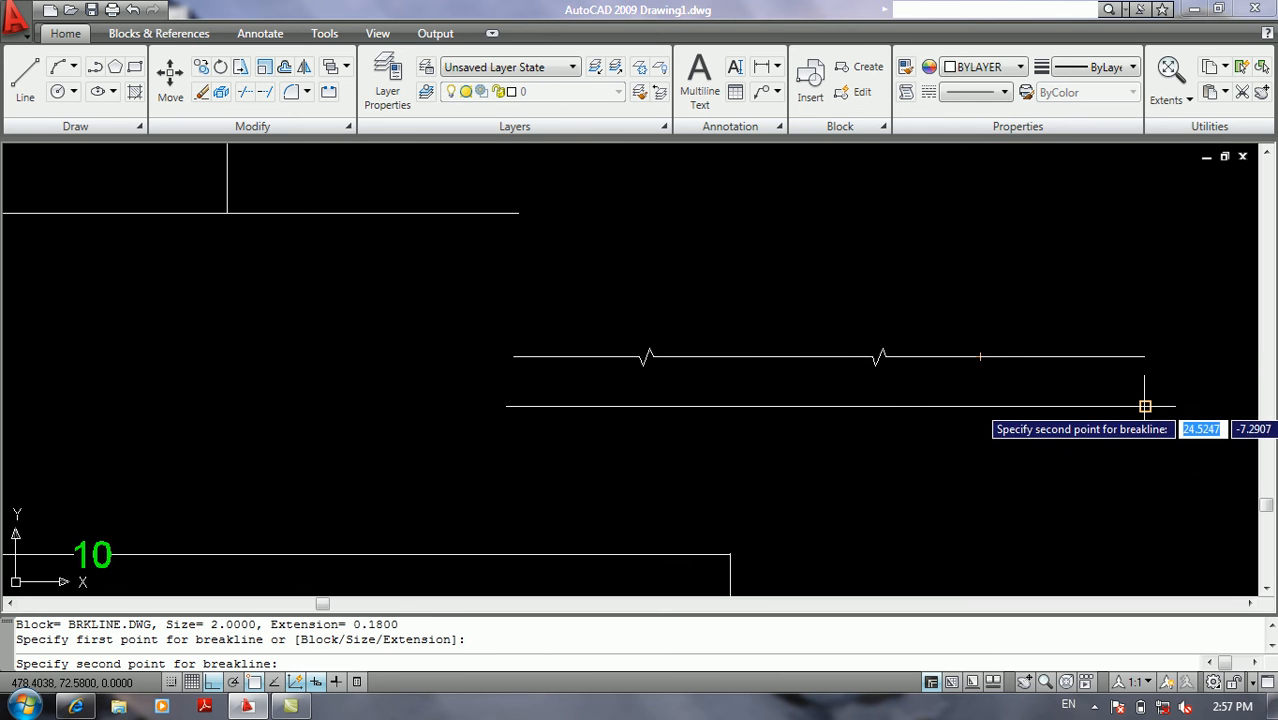
pyautogui.click(1136, 346)
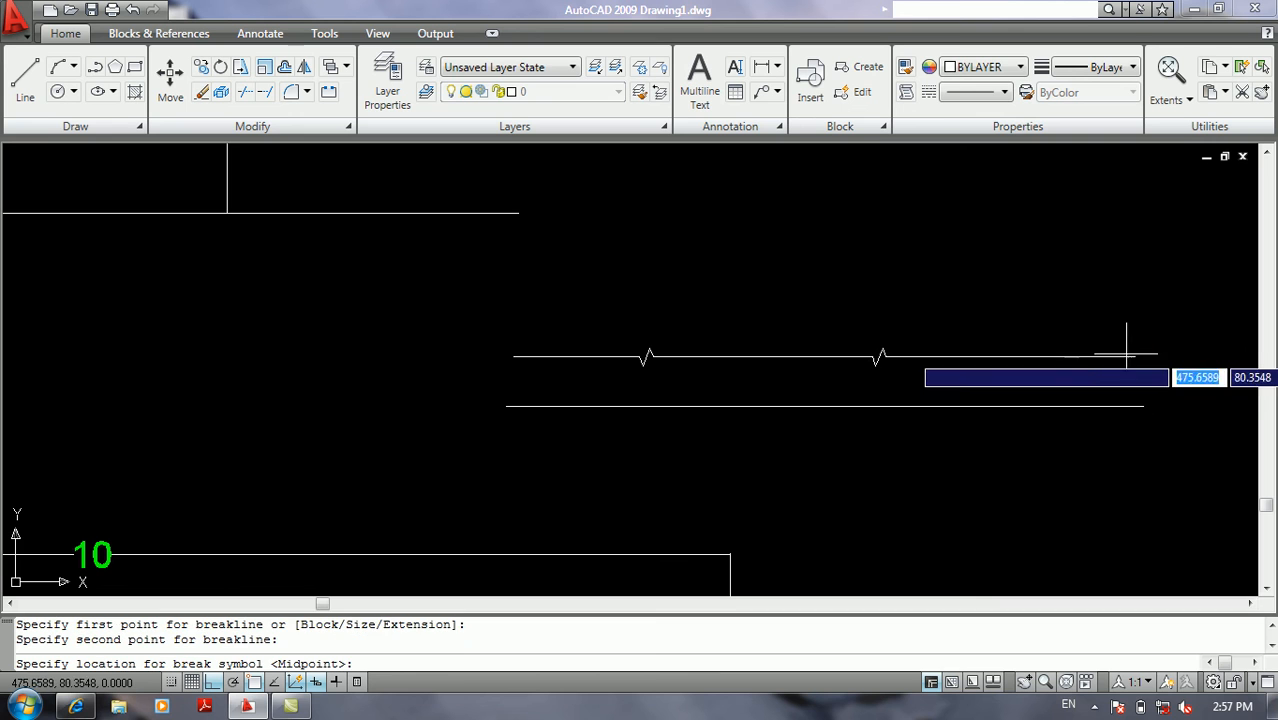
pyautogui.click(1058, 356)
pyautogui.scroll(-4, 1092, 313)
pyautogui.moveTo(1084, 322); pyautogui.dragTo(866, 316, button='middle')
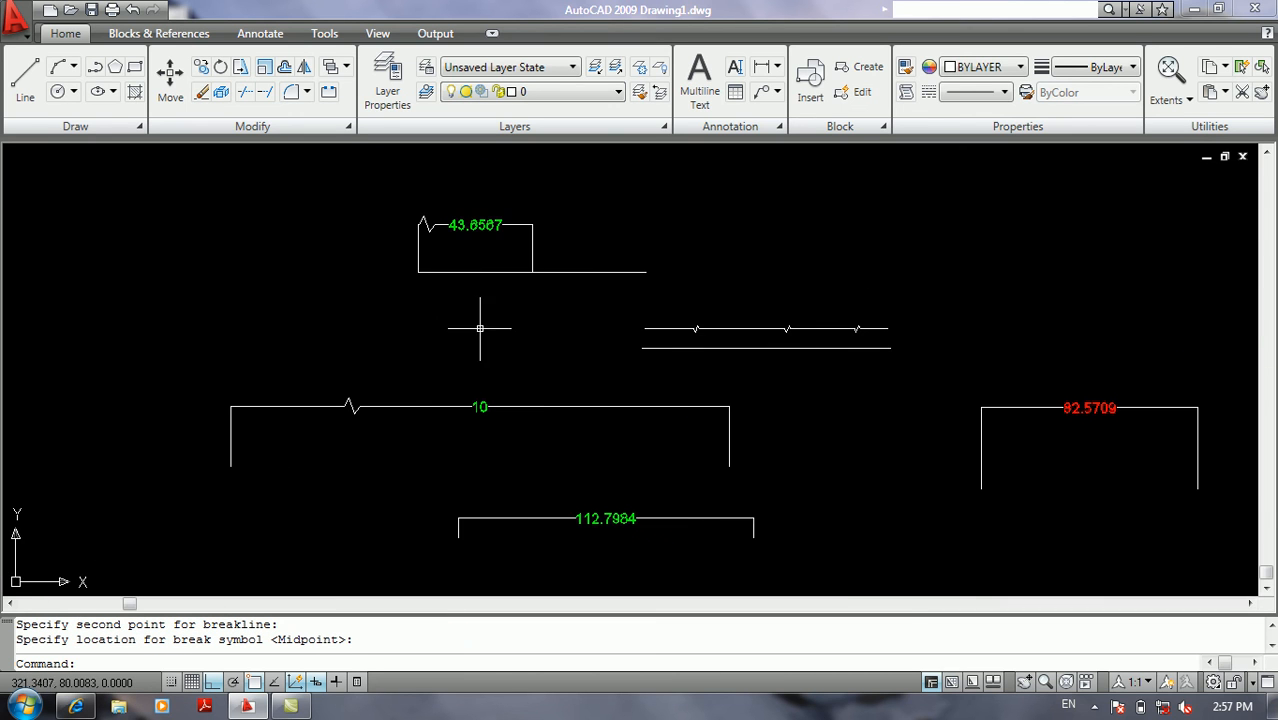
pyautogui.scroll(-5, 602, 290)
pyautogui.moveTo(784, 305); pyautogui.dragTo(465, 296, button='middle')
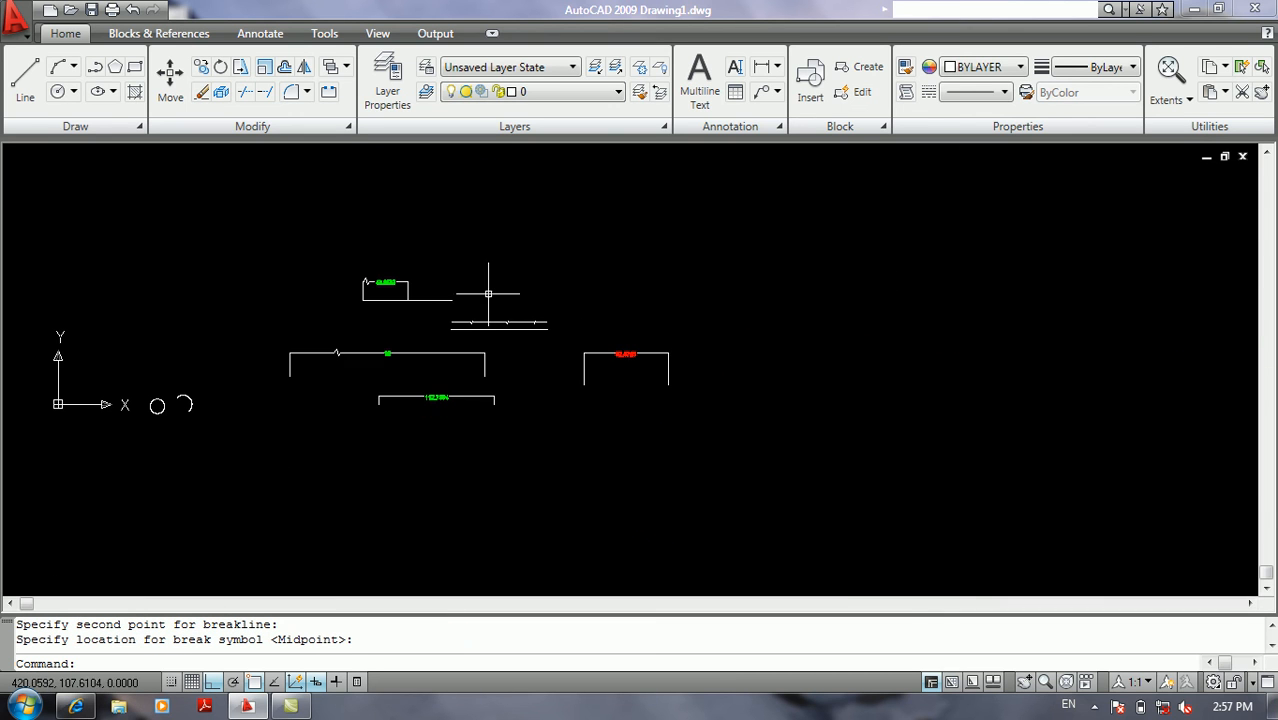